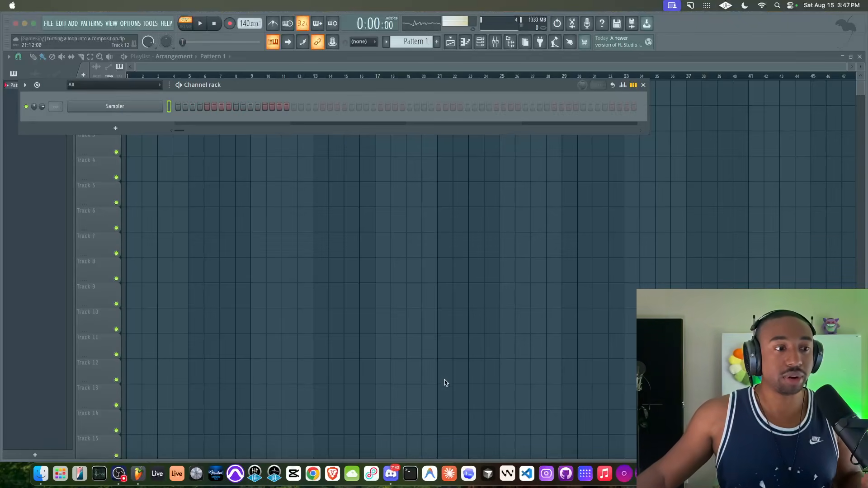
Switch to Discord, turn off Streamer Mode and open the trap-loops channel of the Busy Works Beats server
left_click(391, 474)
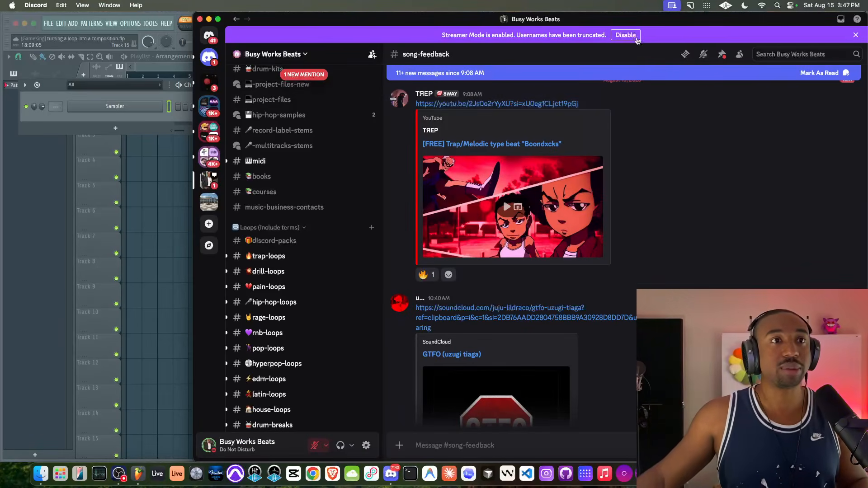
left_click(619, 36)
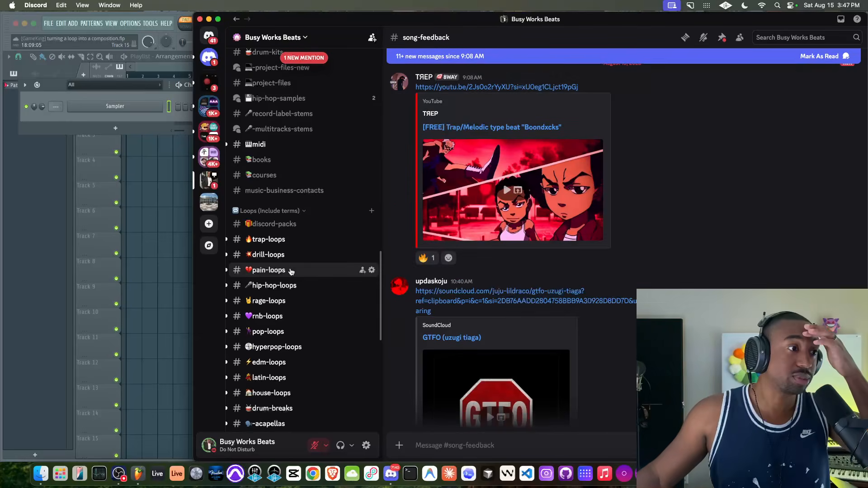
left_click(279, 242)
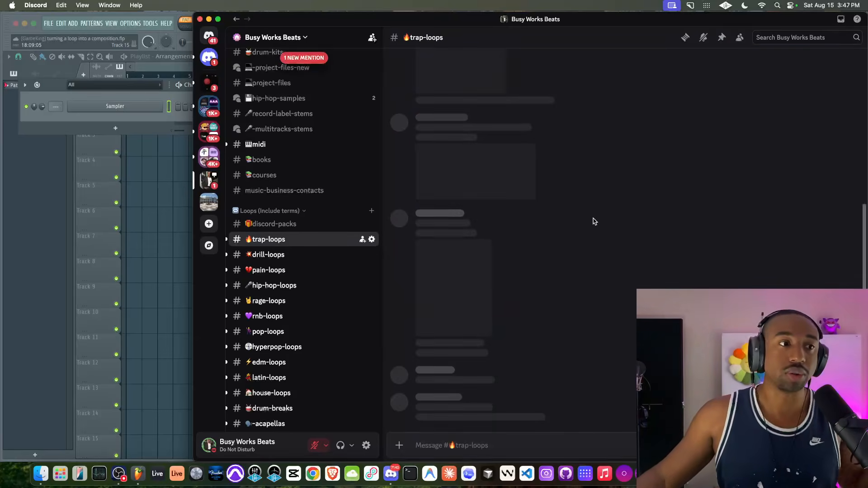
scroll(594, 221, "up", 5)
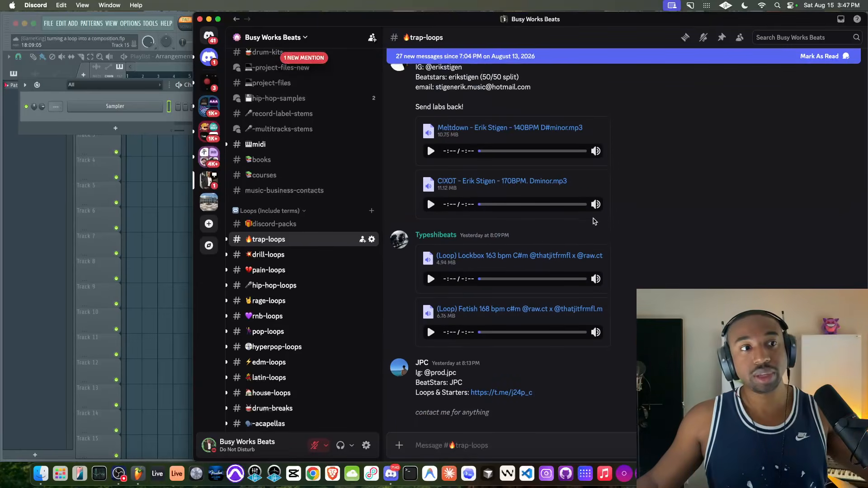
scroll(594, 222, "down", 3)
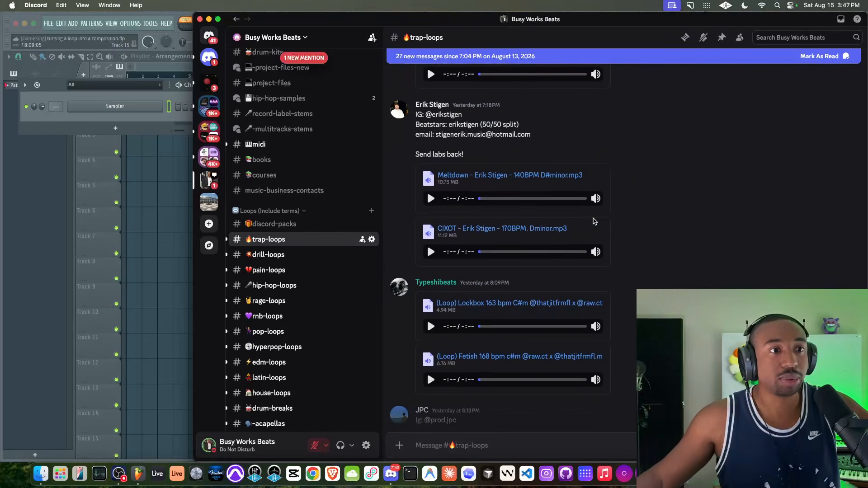
mouse_move(290, 67)
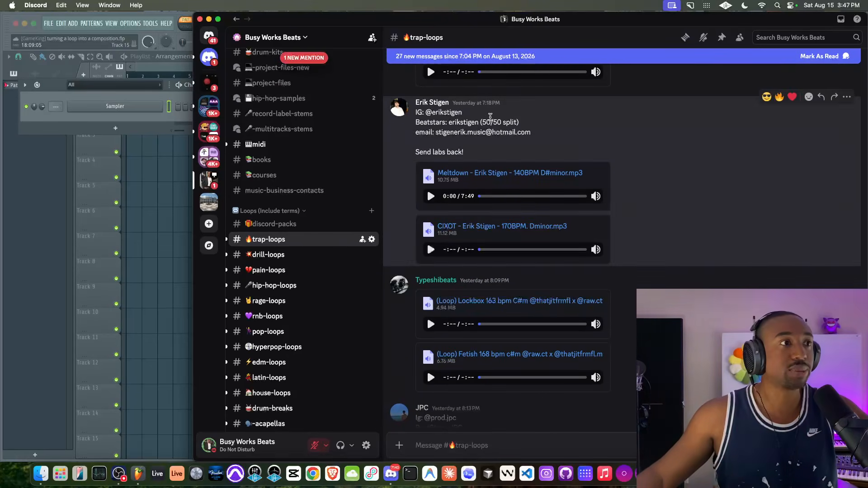
left_click(300, 40)
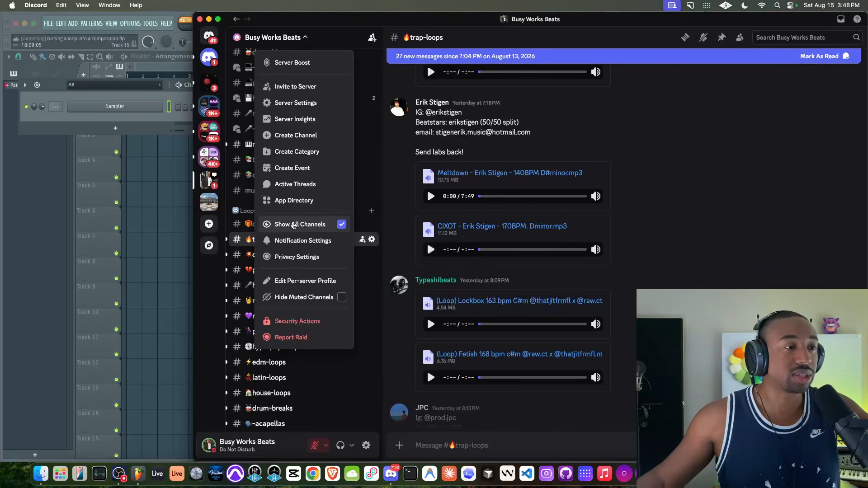
left_click(724, 209)
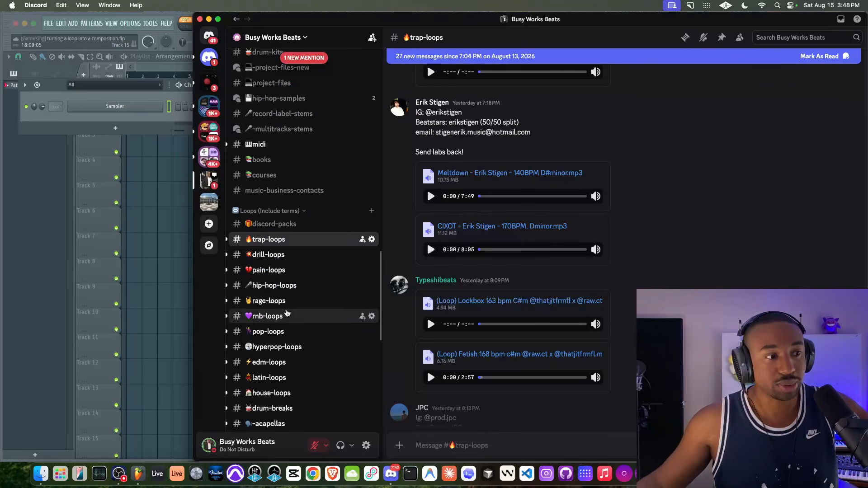
Look through the genre channels listed in the server's Loops category
scroll(290, 312, "down", 2)
scroll(289, 312, "down", 2)
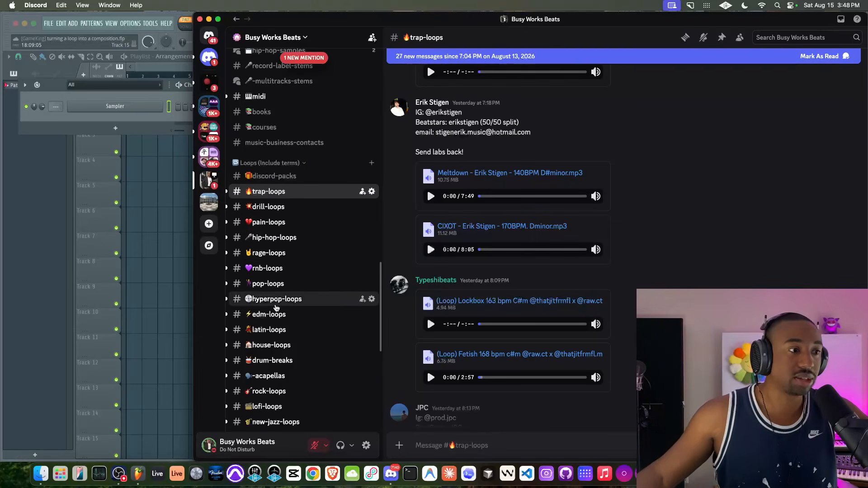
scroll(277, 309, "up", 2)
scroll(624, 167, "down", 2)
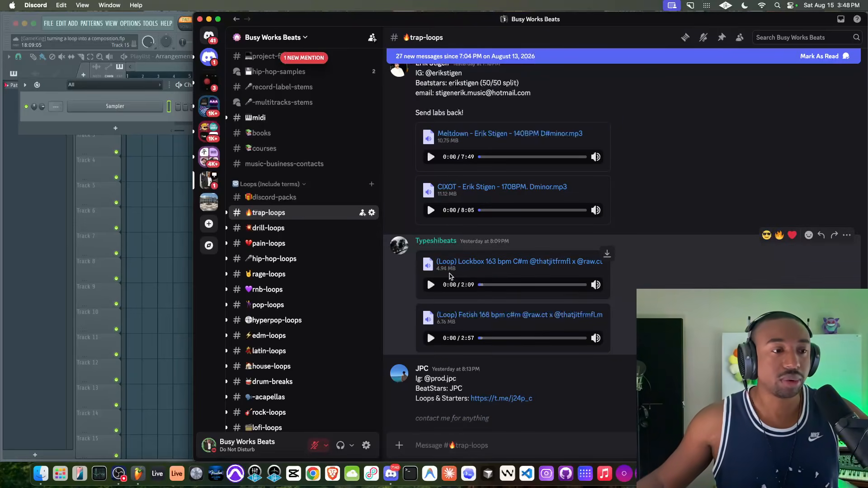
Examine the split, contact and send-back terms in the post with the Meltdown and CIXOT loops and the posts below it
scroll(509, 228, "up", 3)
scroll(509, 229, "up", 1)
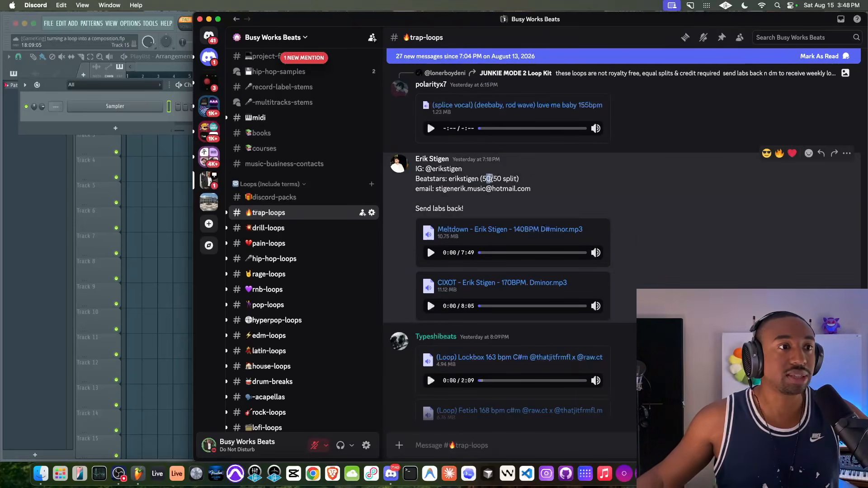
left_click_drag(491, 178, 517, 179)
left_click(518, 180)
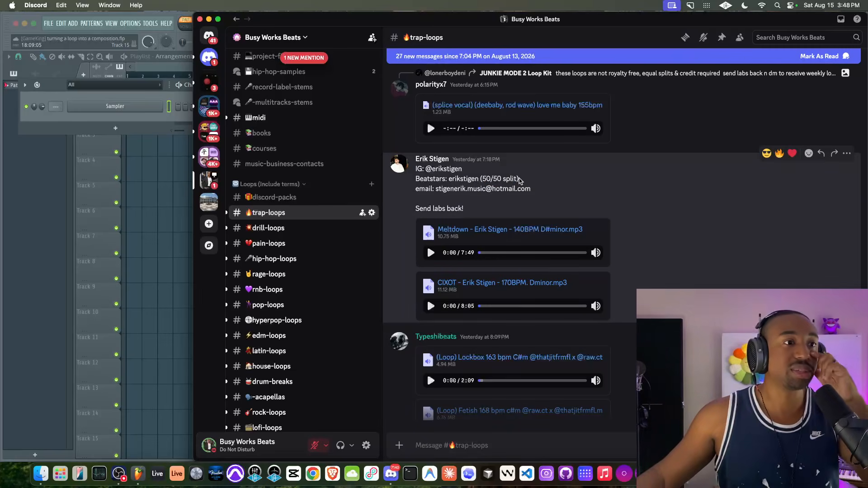
left_click_drag(435, 189, 508, 189)
left_click(509, 190)
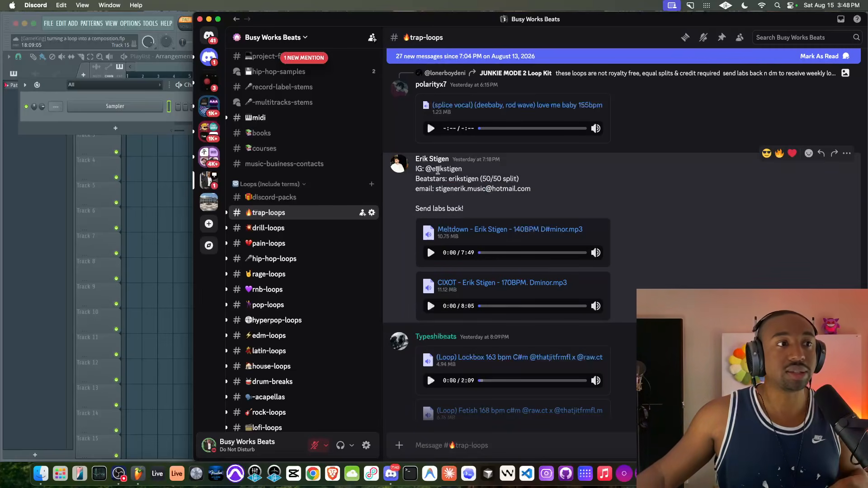
left_click_drag(437, 170, 475, 172)
left_click_drag(427, 208, 506, 208)
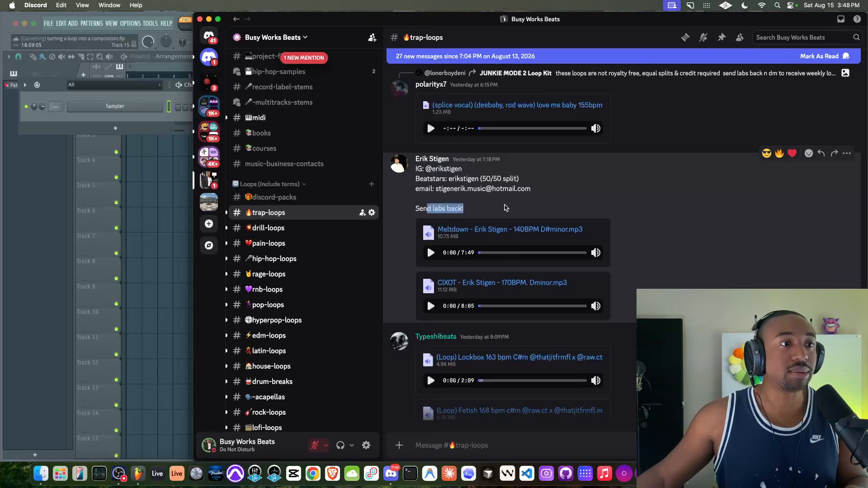
left_click(506, 208)
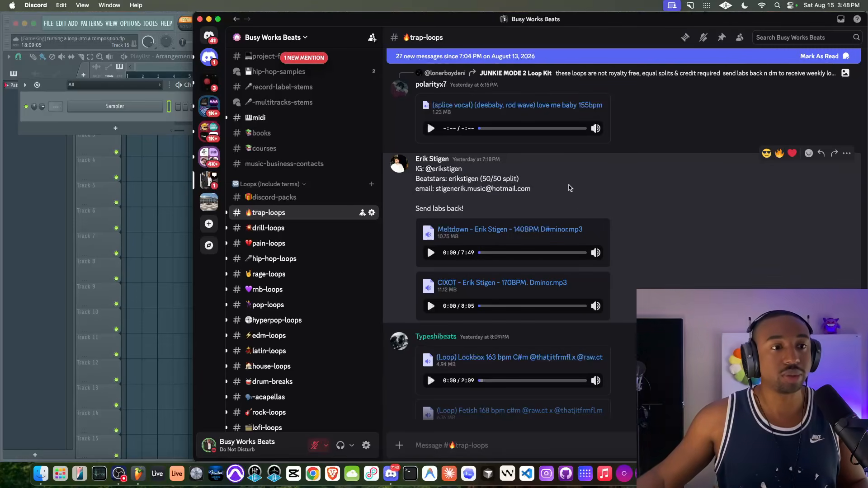
scroll(570, 188, "down", 7)
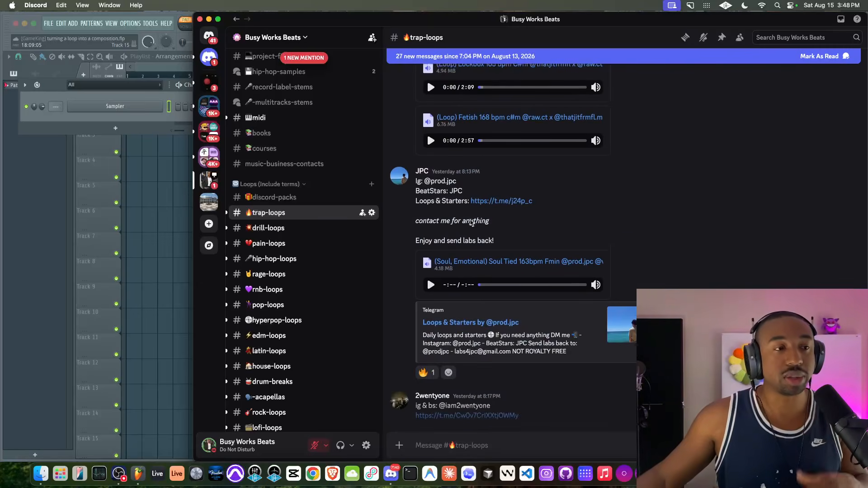
scroll(472, 223, "up", 4)
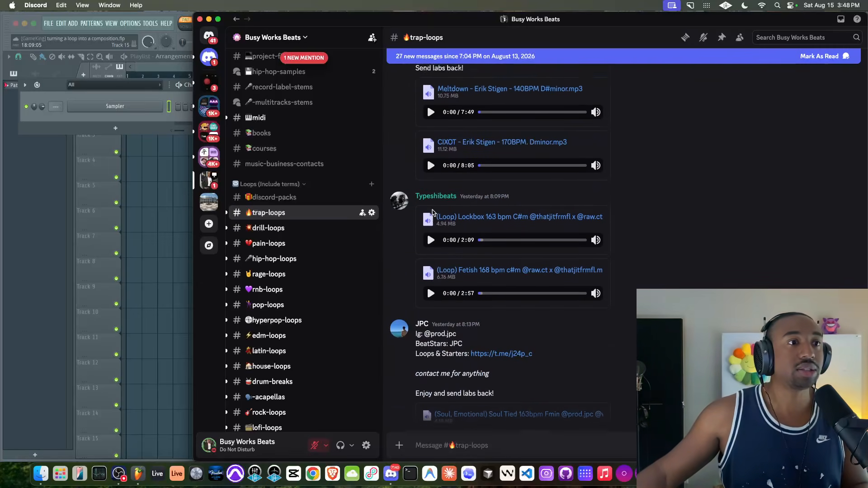
Preview the Meltdown 140 BPM loop and the CIXOT 170 BPM loop at a comfortable volume, stopping each one
scroll(433, 217, "up", 2)
left_click(431, 179)
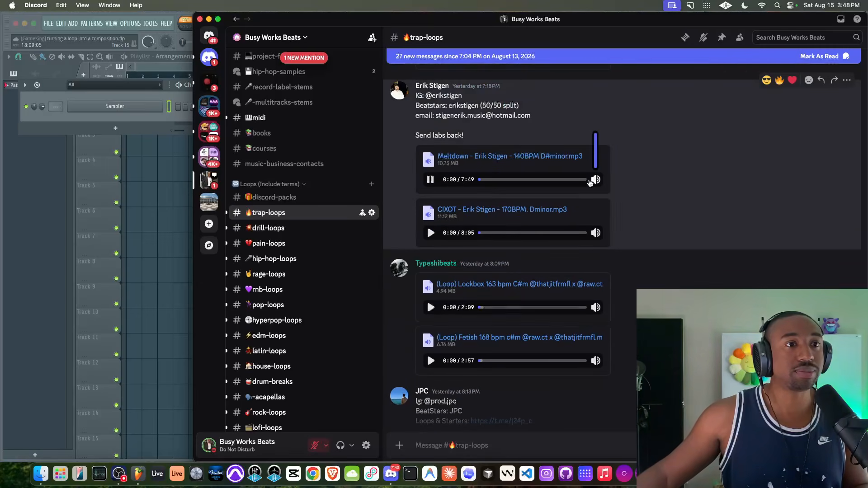
left_click_drag(596, 150, 595, 141)
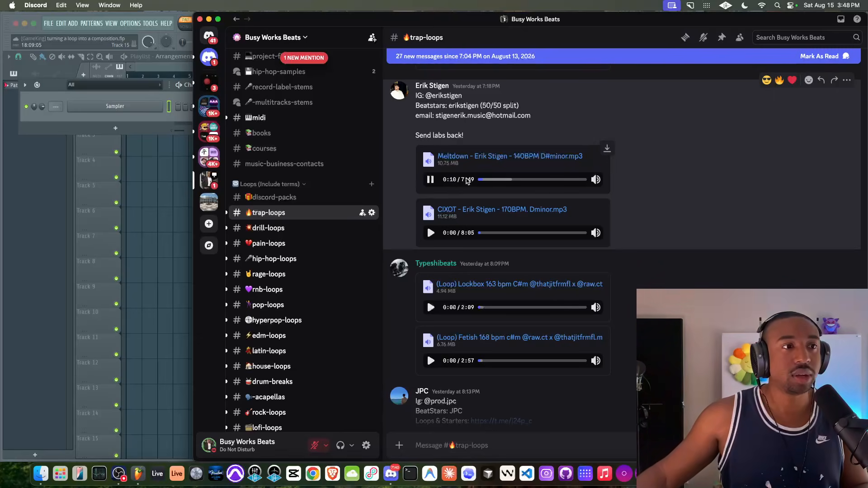
left_click(432, 180)
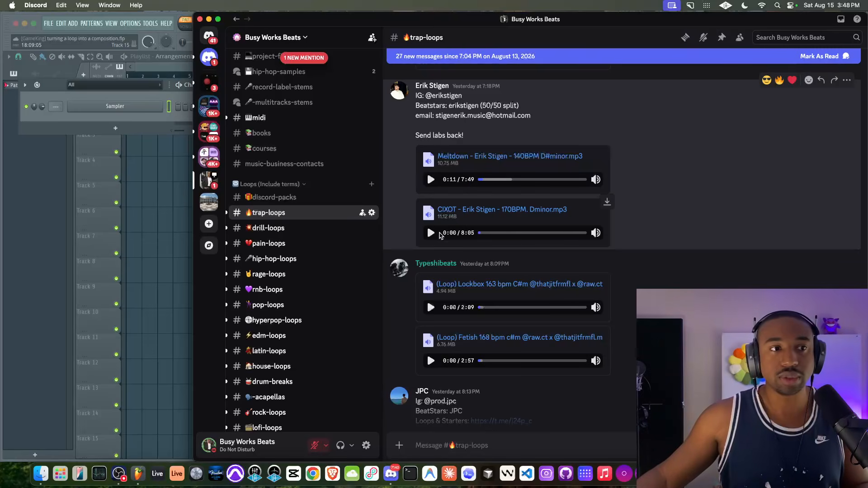
mouse_move(593, 231)
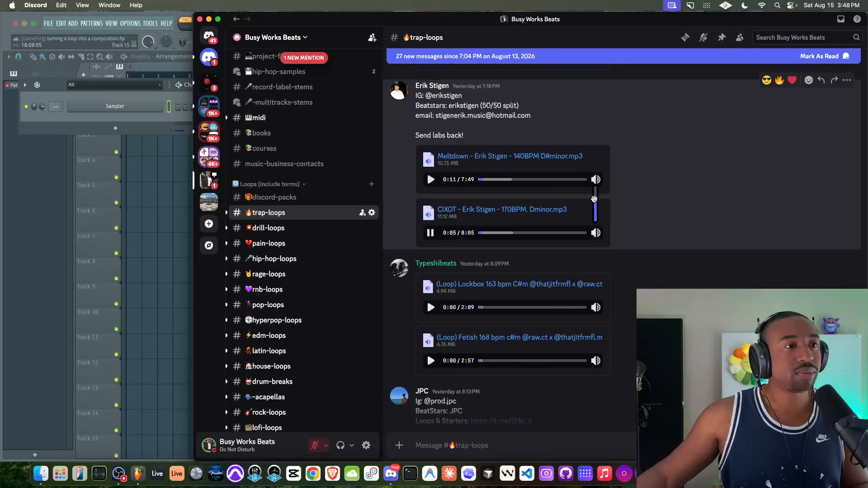
left_click(430, 233)
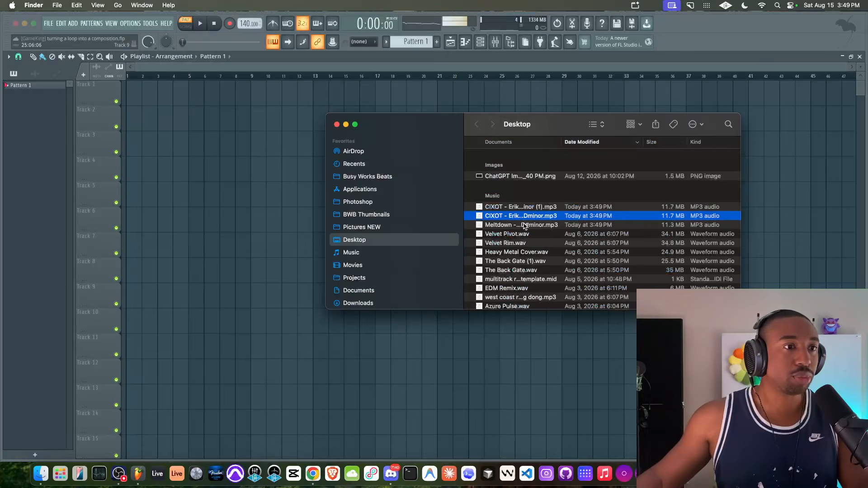
Import the CIXOT and Meltdown MP3 files from the Desktop into the FL Studio playlist as audio clips starting at bar 1
left_click(525, 226, "shift")
left_click_drag(541, 218, 127, 118)
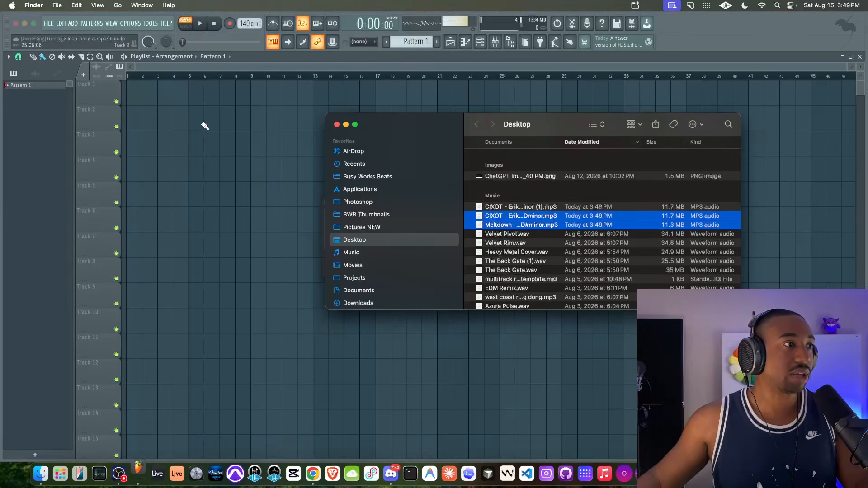
left_click_drag(368, 128, 467, 336)
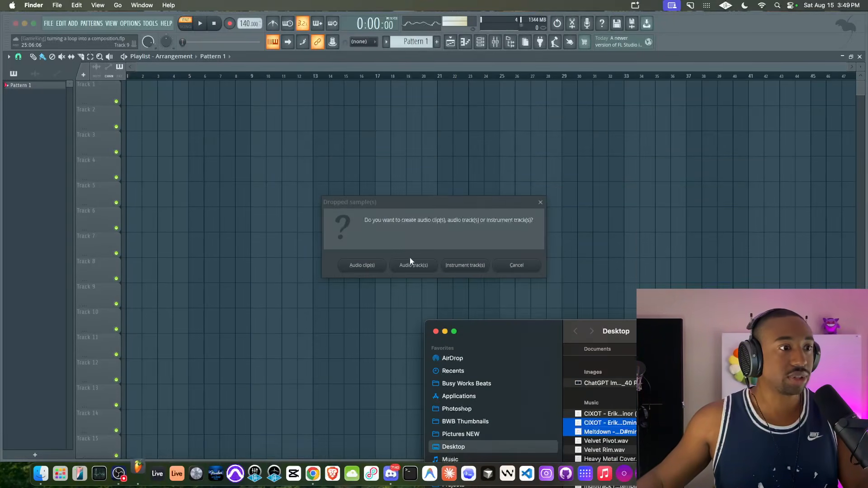
left_click(372, 266)
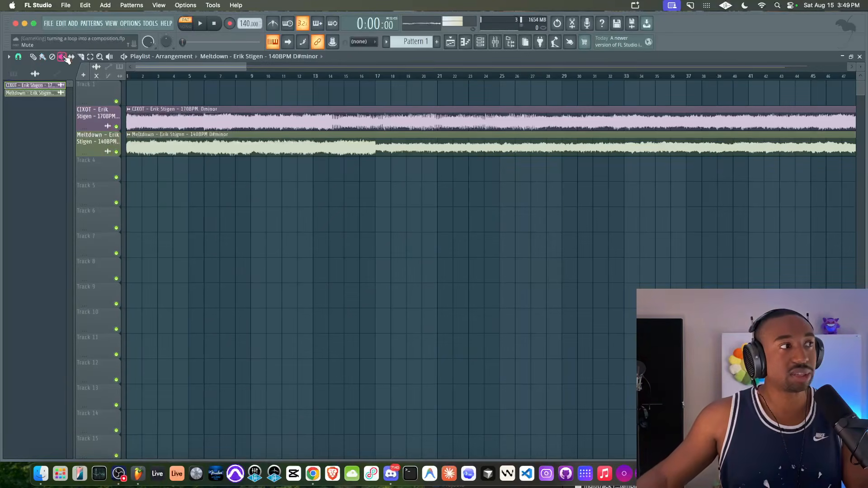
Mute the CIXOT clip in the playlist and keep the Meltdown clip audible
left_click(147, 146)
left_click(140, 141)
left_click(139, 123)
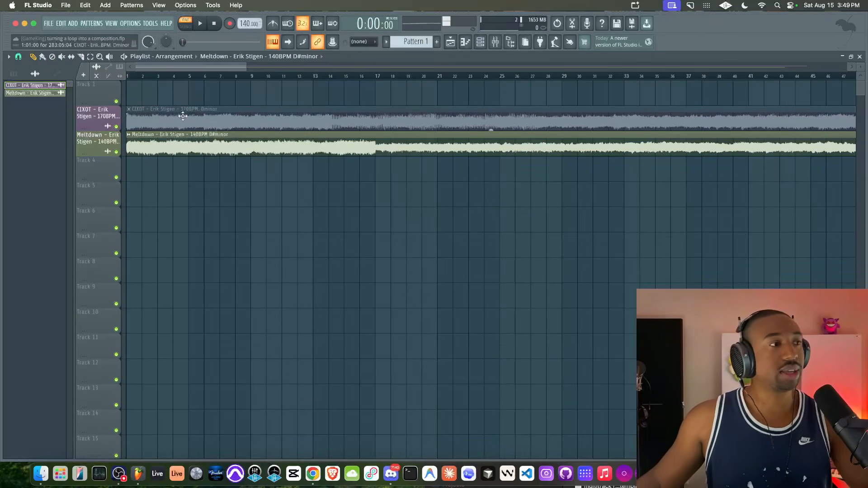
Slice the Meltdown clip at bars 97 and 113, around its quiet section
scroll(271, 139, "down", 5)
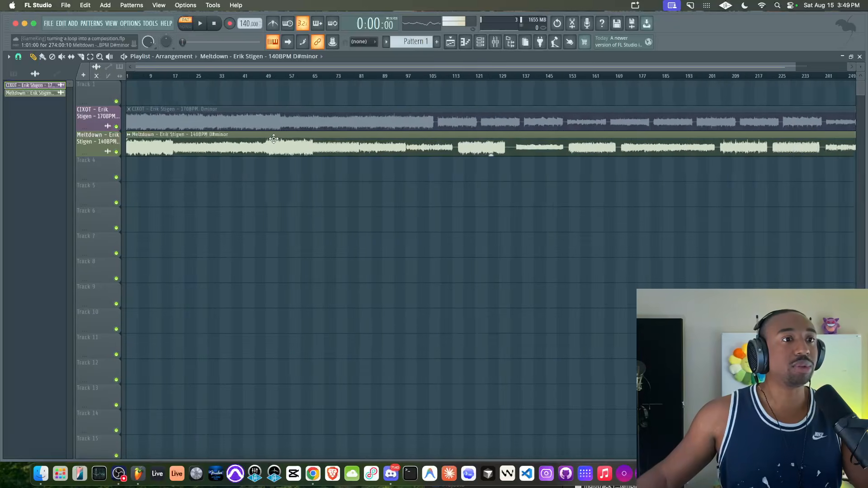
scroll(269, 147, "up", 4)
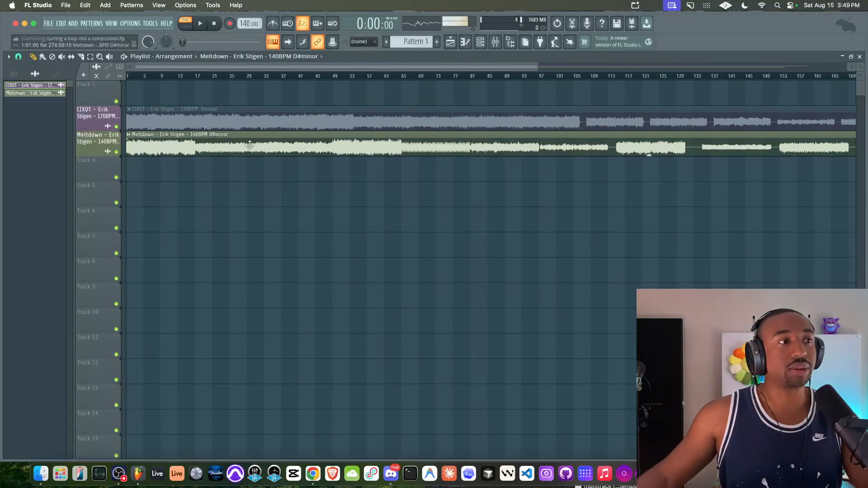
scroll(265, 152, "up", 2)
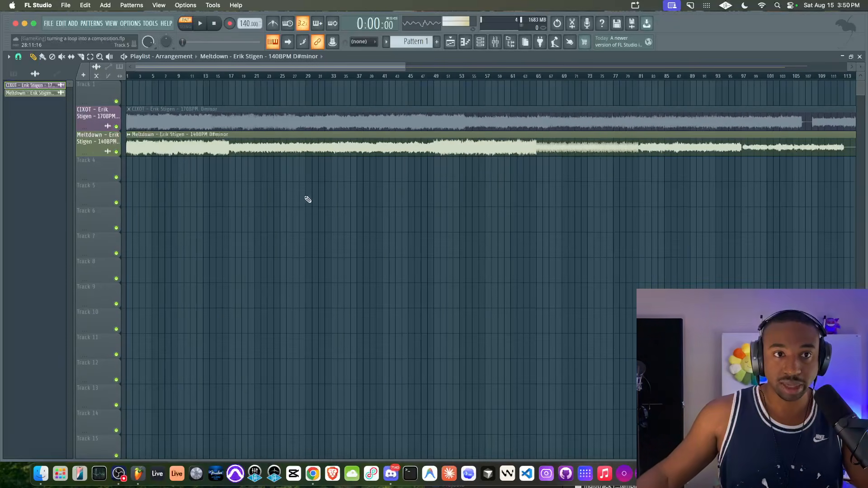
left_click(302, 187)
right_click(347, 191)
scroll(271, 151, "down", 2)
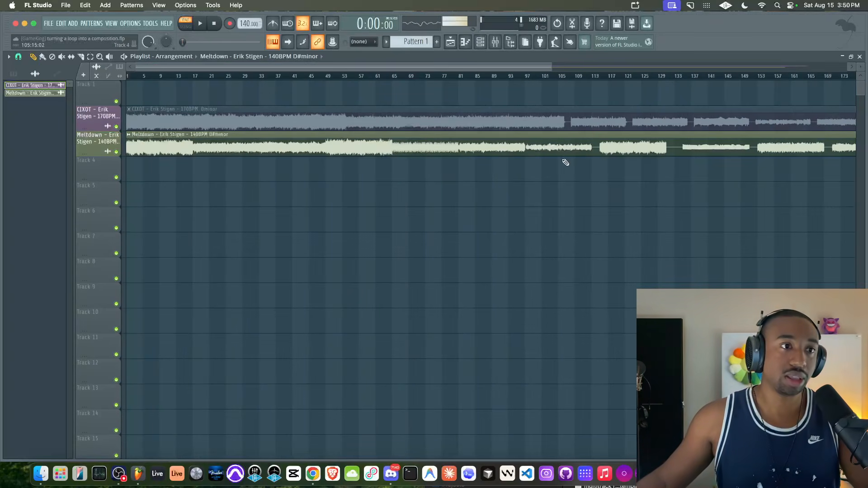
scroll(610, 162, "up", 1)
scroll(608, 161, "up", 3)
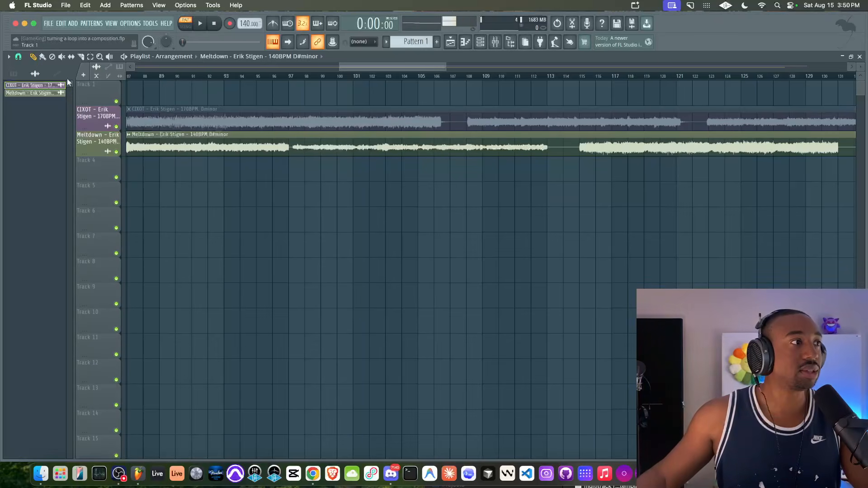
left_click(82, 57)
left_click(288, 144)
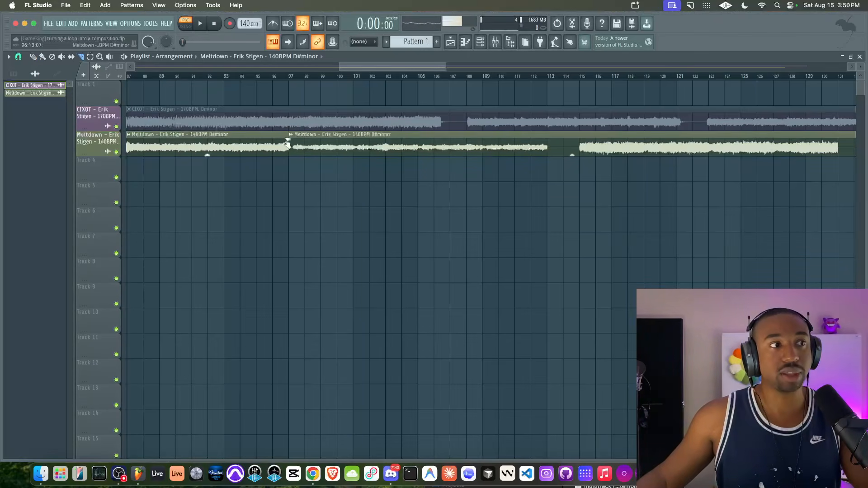
left_click(554, 147)
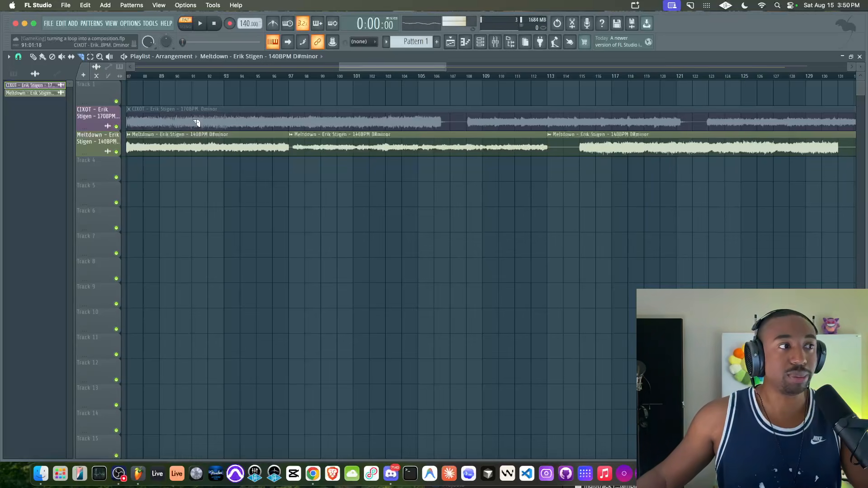
scroll(201, 140, "up", 3)
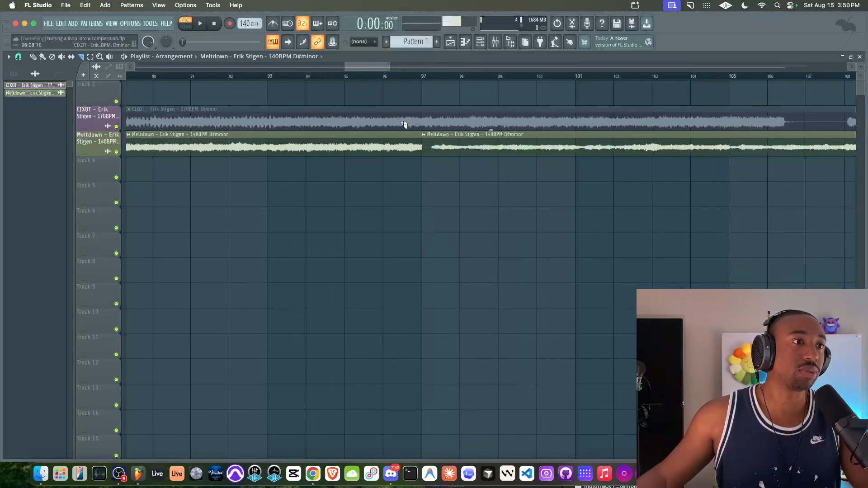
scroll(421, 182, "down", 4)
scroll(421, 183, "down", 1)
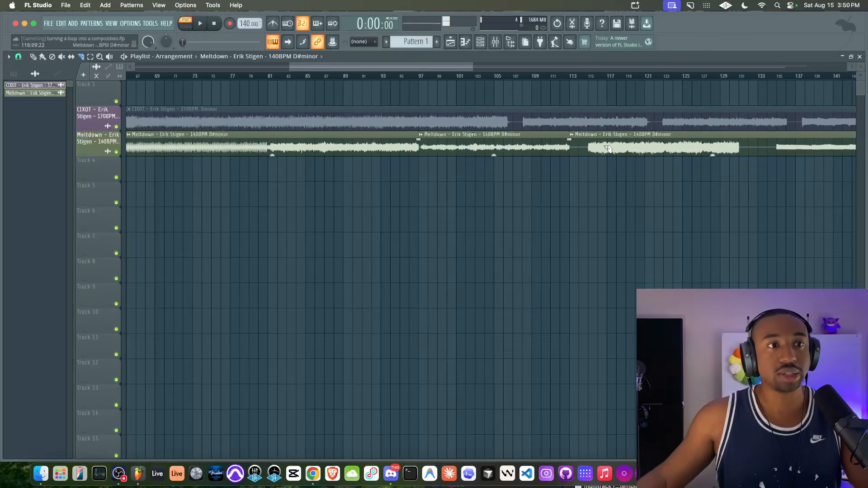
Slice the Meltdown clip at bars 115, 131, 135 and 151, separating its sections from the silent gaps
scroll(607, 152, "up", 3)
left_click(583, 151)
scroll(584, 152, "down", 2)
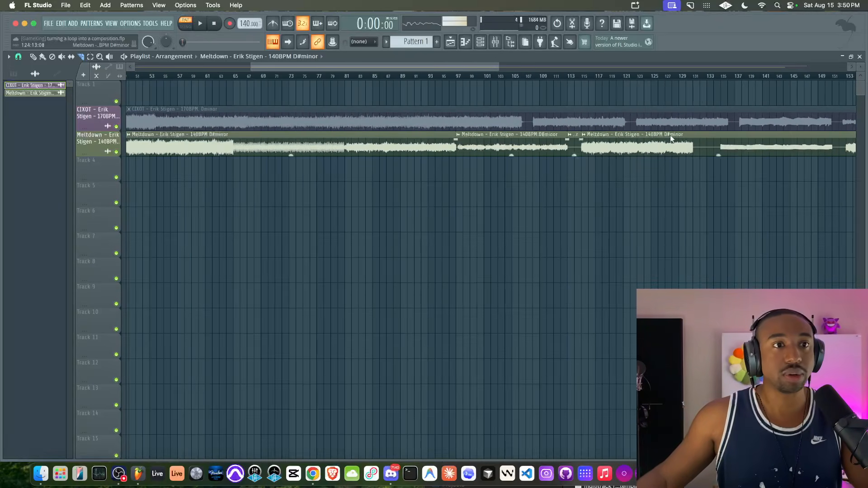
left_click(693, 147)
scroll(693, 147, "right", 2)
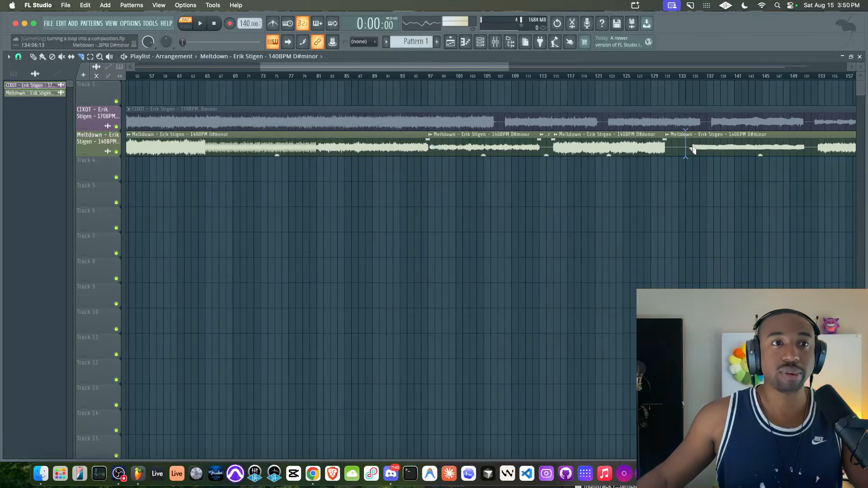
scroll(694, 152, "right", 3)
scroll(698, 154, "right", 3)
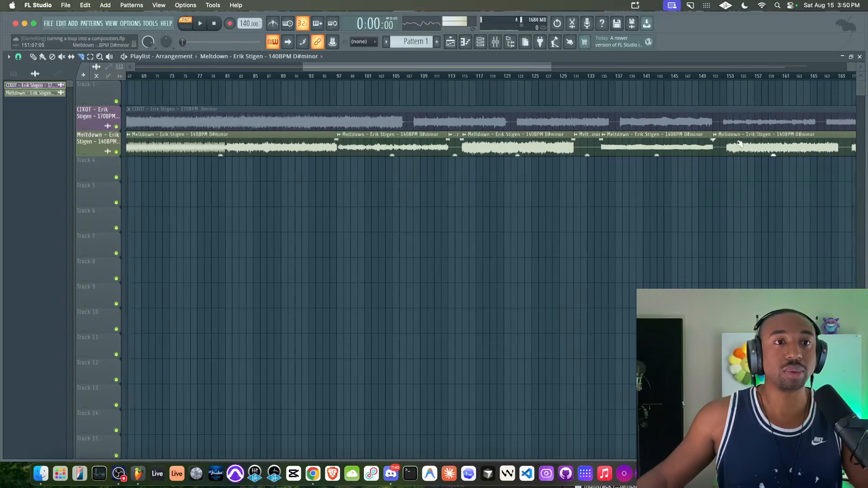
Slice the Meltdown clip at bars 153, 169 and 171, around the section's edges and the following gap
left_click(694, 154)
scroll(692, 152, "right", 4)
left_click_drag(715, 146, 708, 144)
scroll(707, 143, "right", 3)
scroll(668, 147, "right", 5)
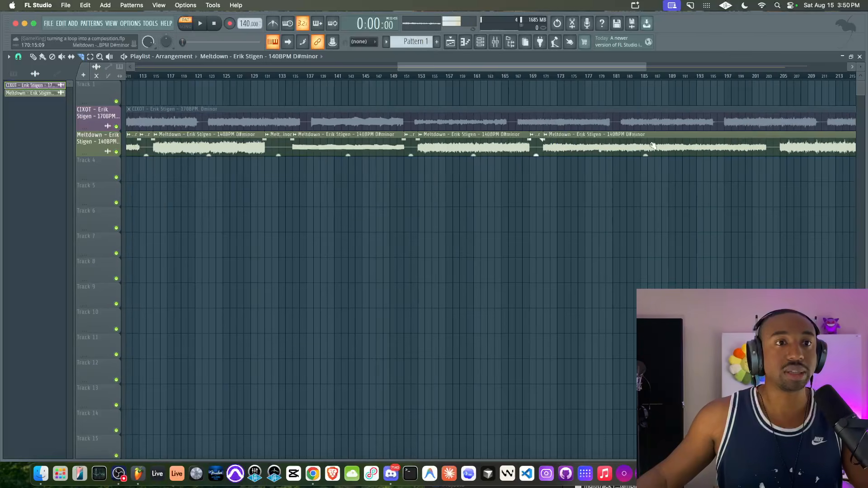
Slice the Meltdown clip at bars 203, 205, 221, 223 and 239 along the edges of its silent gaps
left_click(777, 152)
scroll(762, 151, "right", 7)
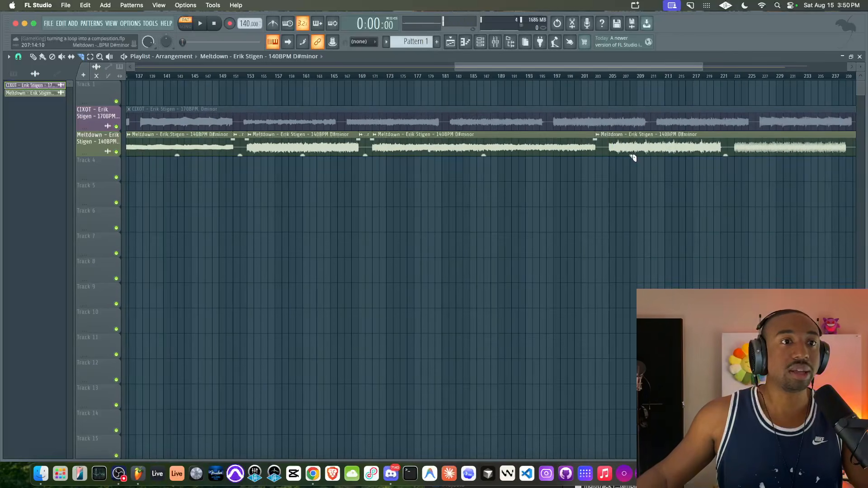
left_click(722, 149)
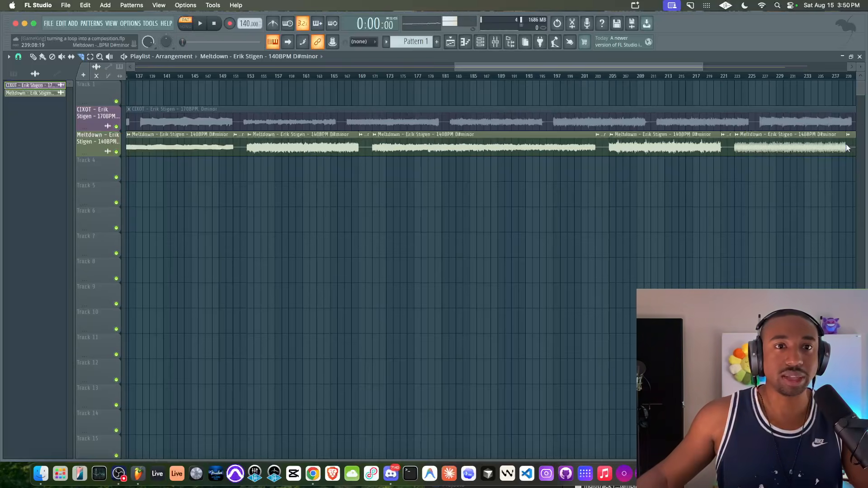
Slice the Meltdown clip at bars 241, 257 and 259 to isolate its last two sections
scroll(846, 145, "right", 3)
scroll(845, 147, "down", 3)
scroll(832, 148, "up", 6)
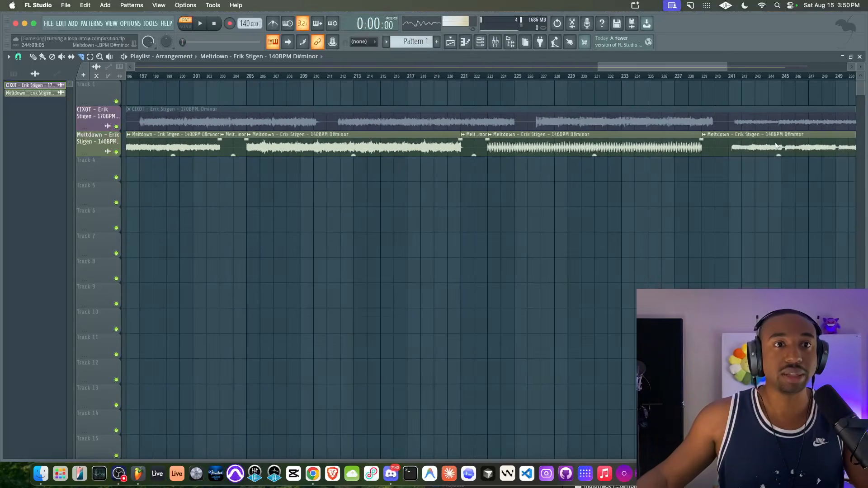
left_click(730, 149)
scroll(719, 147, "down", 2)
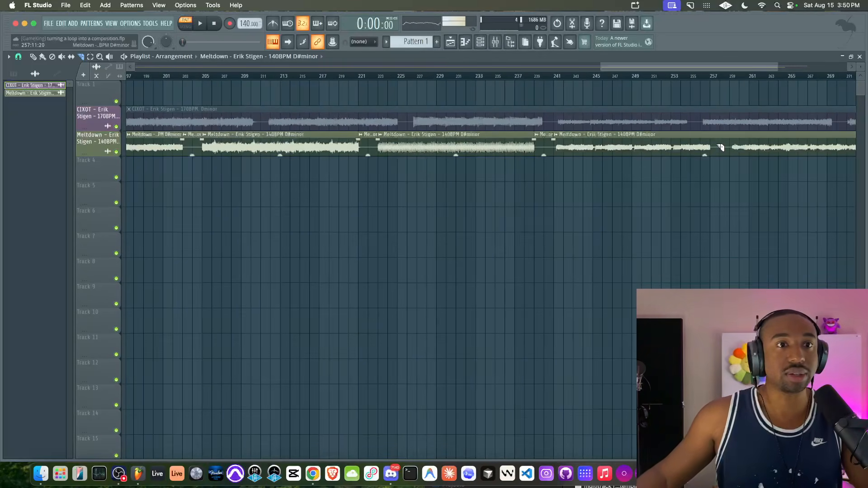
scroll(729, 147, "right", 6)
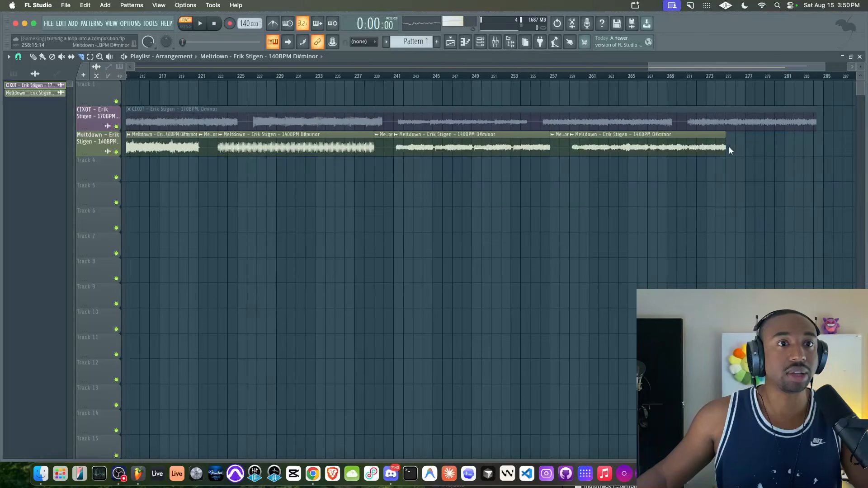
Move the nine sliced Meltdown sections, without the silent gaps, to Track 5 so the first starts at bar 1
scroll(620, 149, "down", 5)
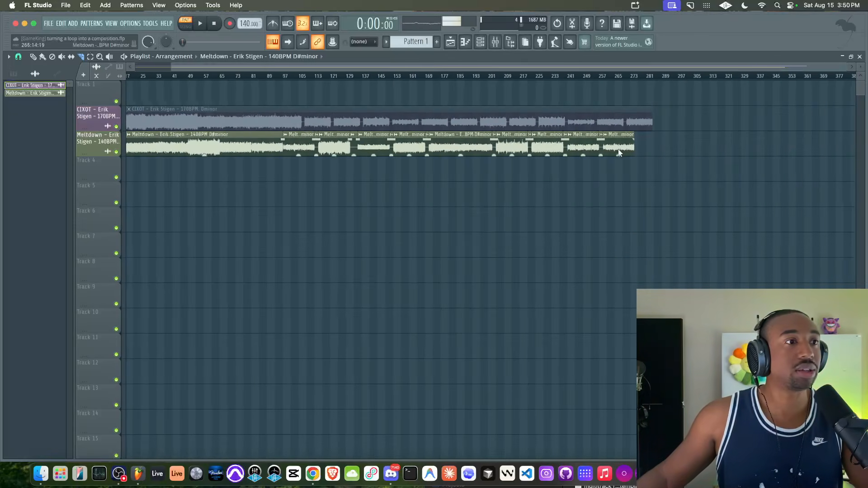
left_click(41, 58)
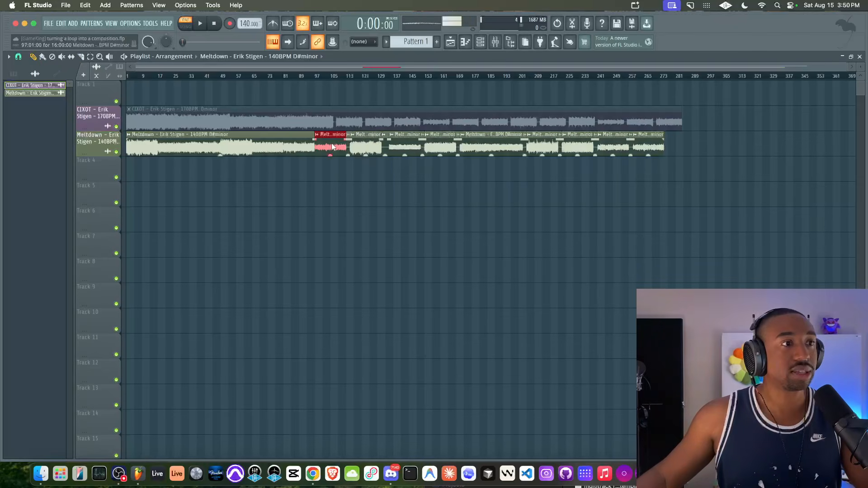
mouse_move(332, 143)
left_mouse_down()
mouse_move(648, 149)
mouse_move(353, 193)
left_mouse_up()
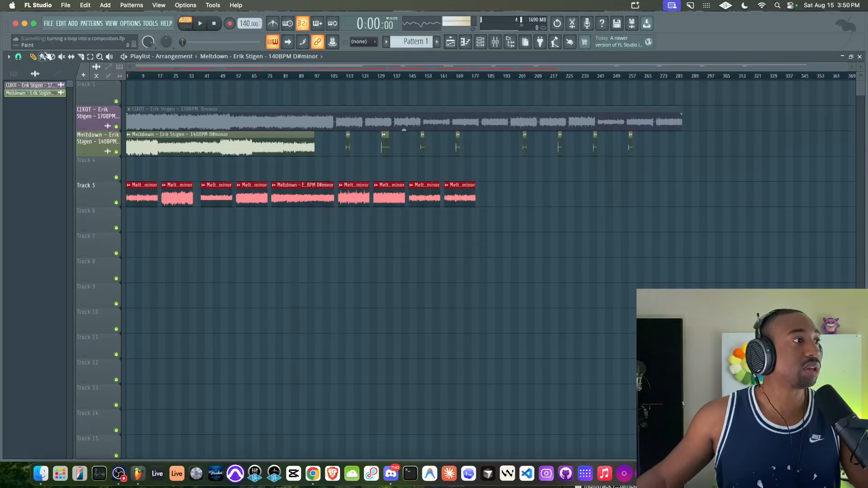
Mute the remaining opening part of the Meltdown clip and delete the short silent slices left on its track
left_click(164, 146)
scroll(179, 168, "down", 2)
scroll(183, 171, "up", 3)
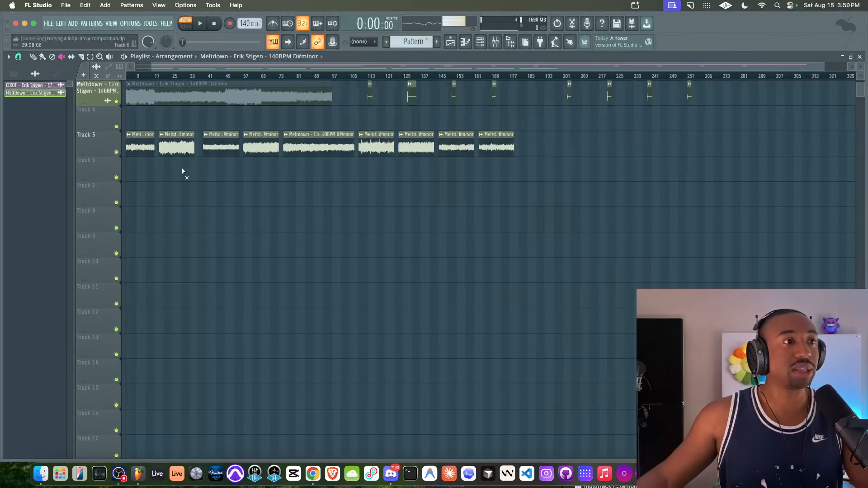
scroll(182, 171, "up", 2)
scroll(183, 169, "down", 2)
left_click_drag(375, 136, 825, 140)
key("Delete")
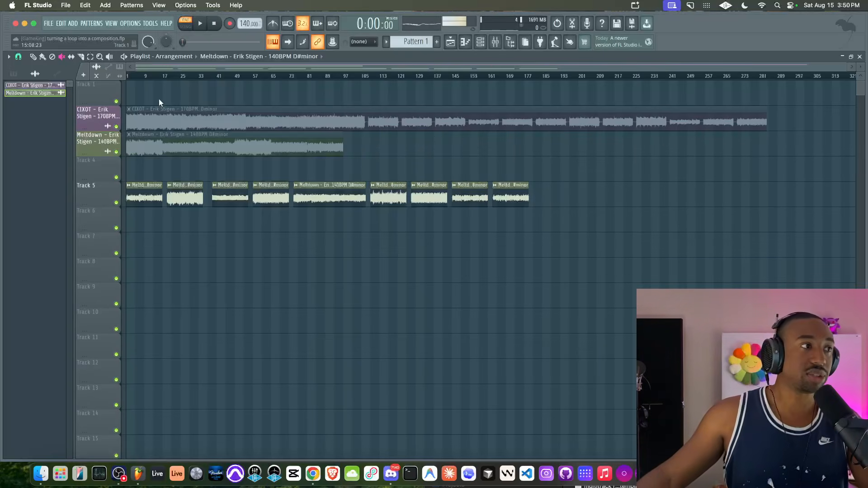
Switch playback to song mode and listen to the first section on Track 5 from bar 1
left_click(43, 57)
key("Page_Up")
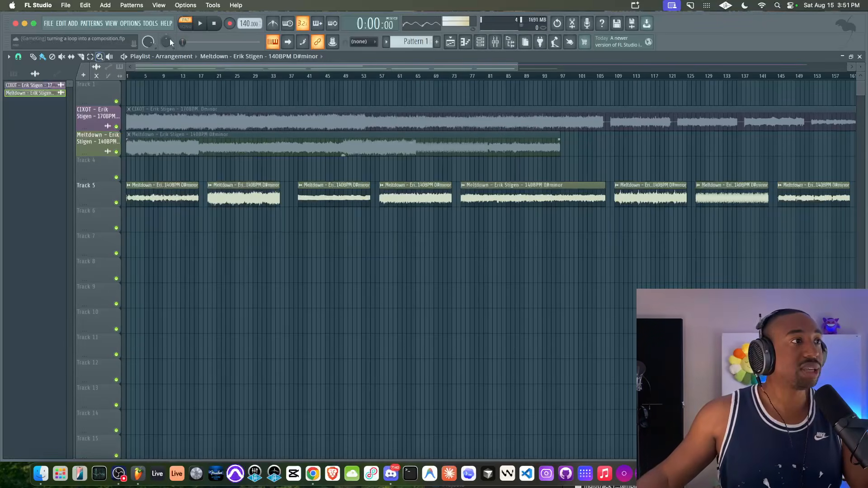
left_click(185, 23)
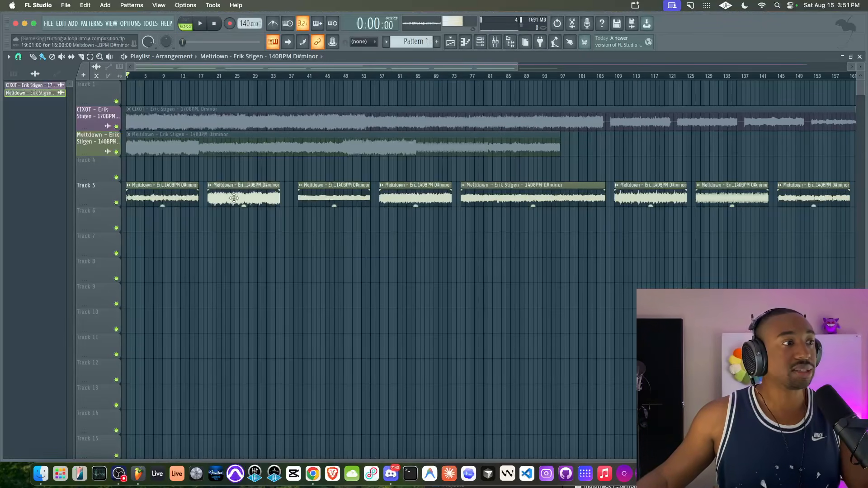
key("space")
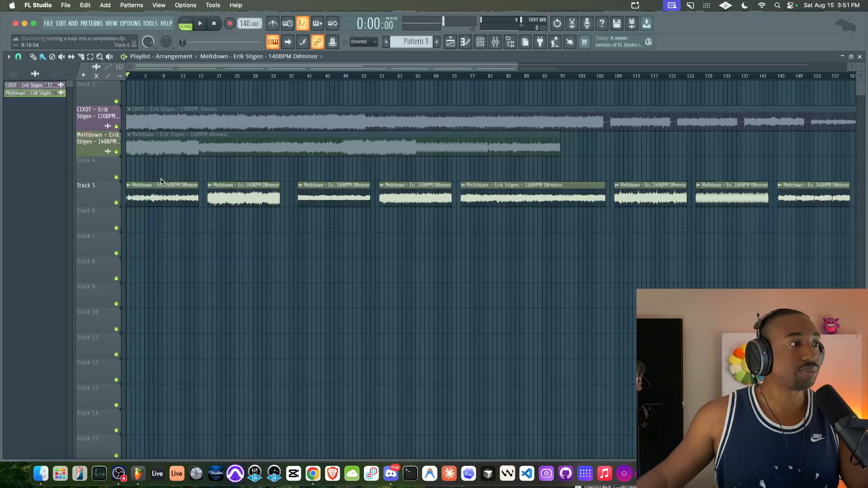
scroll(158, 183, "up", 3)
scroll(129, 199, "up", 6)
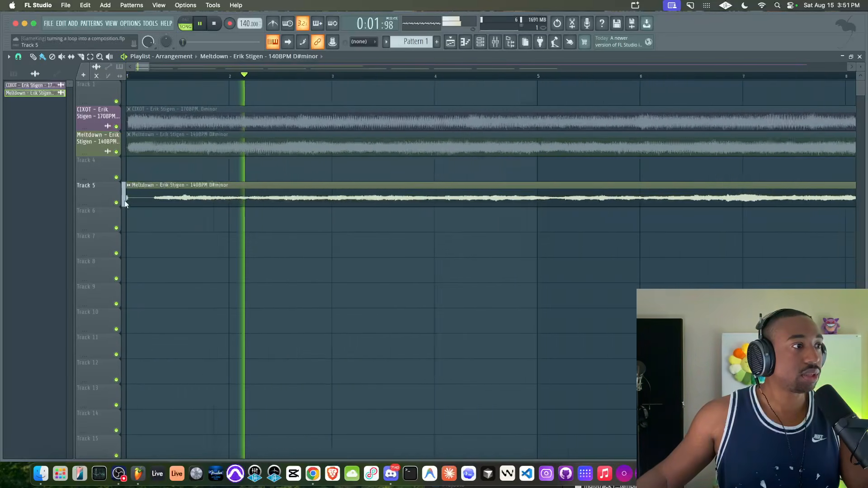
key("space")
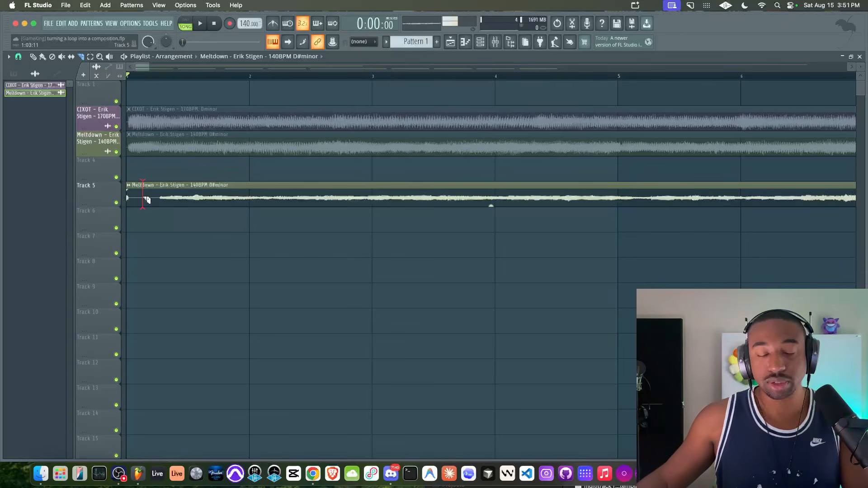
Slice off and delete the short stray sound at the start of the first Track 5 clip, and select that clip
right_click(144, 197)
left_click(33, 57)
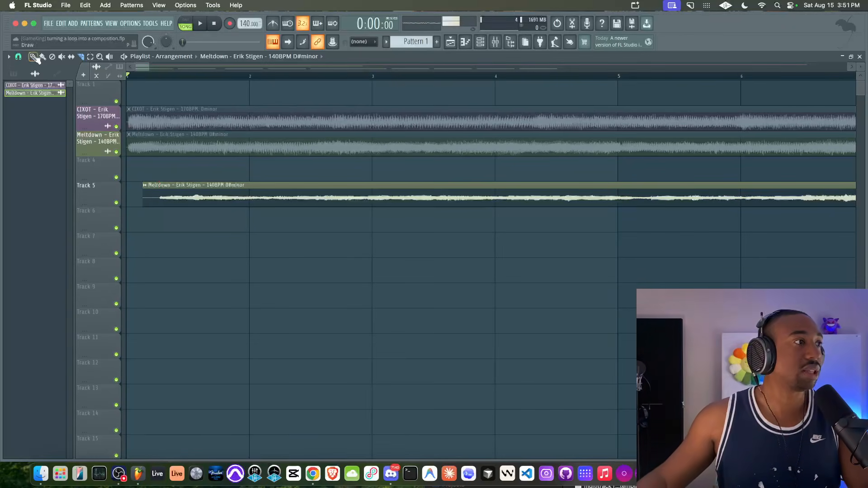
scroll(180, 233, "down", 3)
left_click(174, 206, "super")
scroll(174, 182, "down", 3)
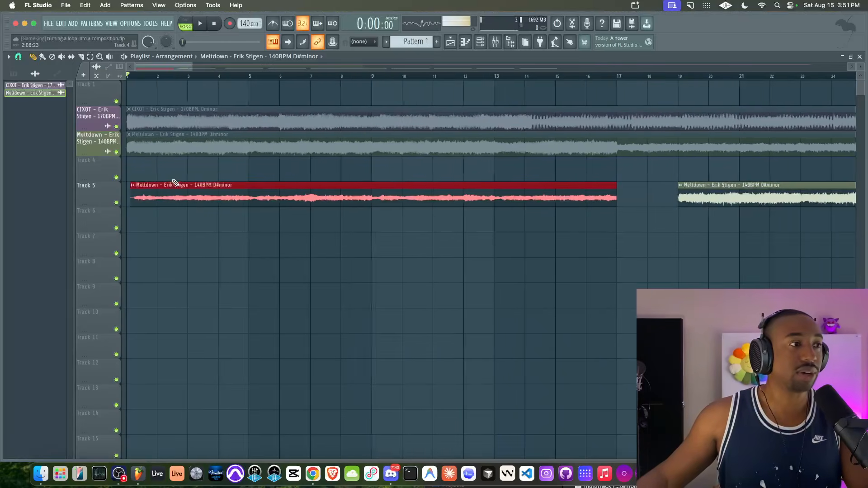
Play the trimmed first clip on Track 5 and lower its gain to about -15.0 dB
key("space")
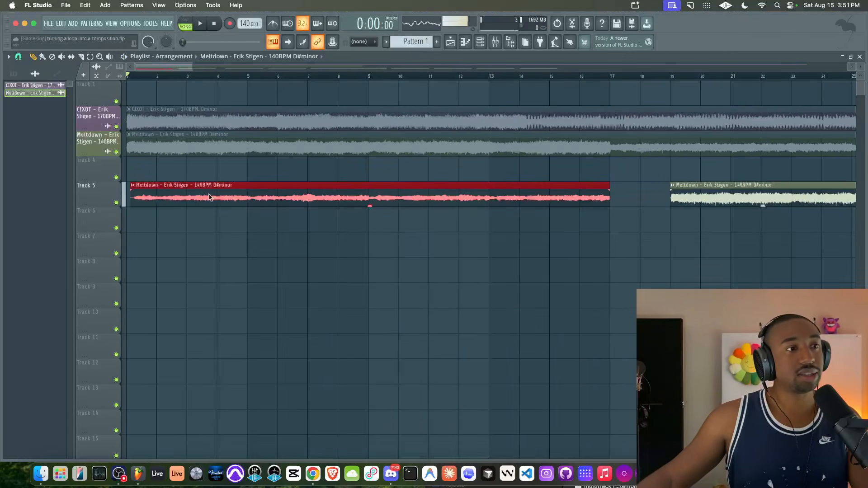
key("space")
left_click_drag(370, 206, 370, 217)
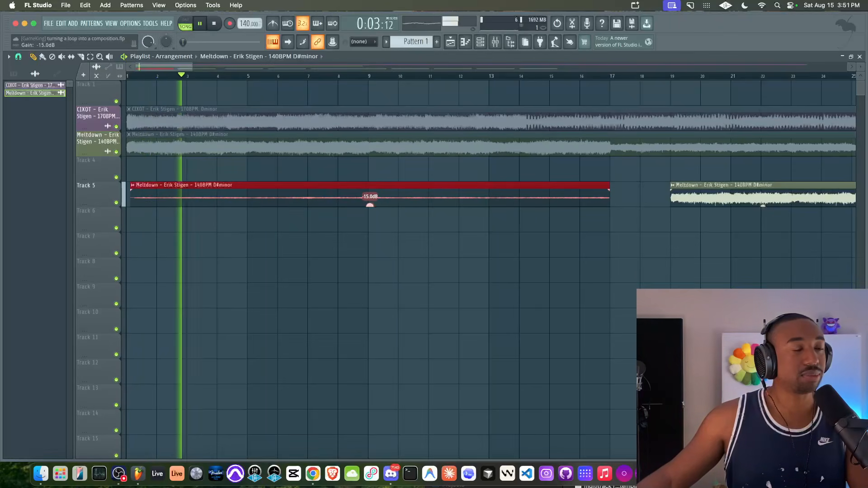
scroll(362, 208, "down", 3)
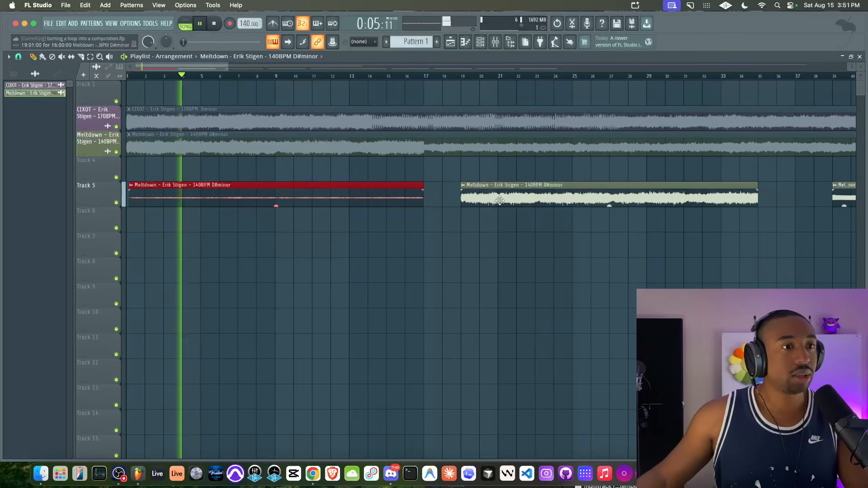
key("space")
Move the loud section at bar 19 to bar 1 of Track 6, lower its gain, and listen to both layers together
left_click_drag(484, 189, 149, 215)
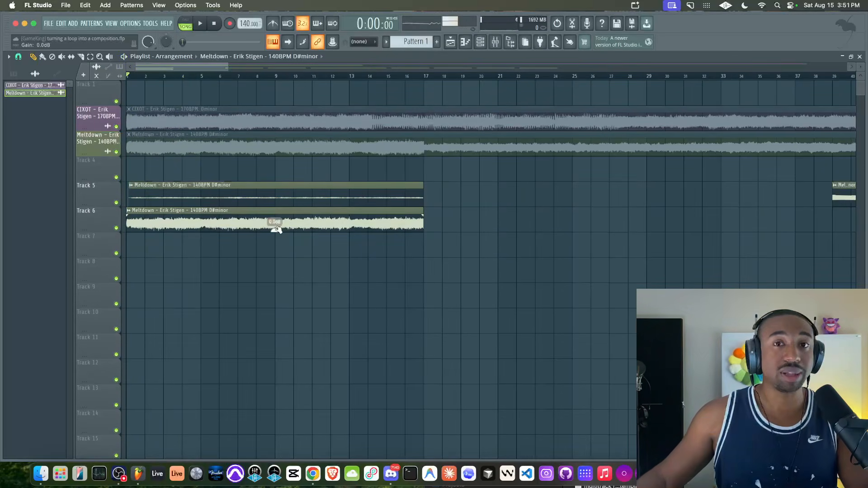
left_click_drag(276, 229, 275, 231)
key("space")
scroll(350, 229, "down", 1)
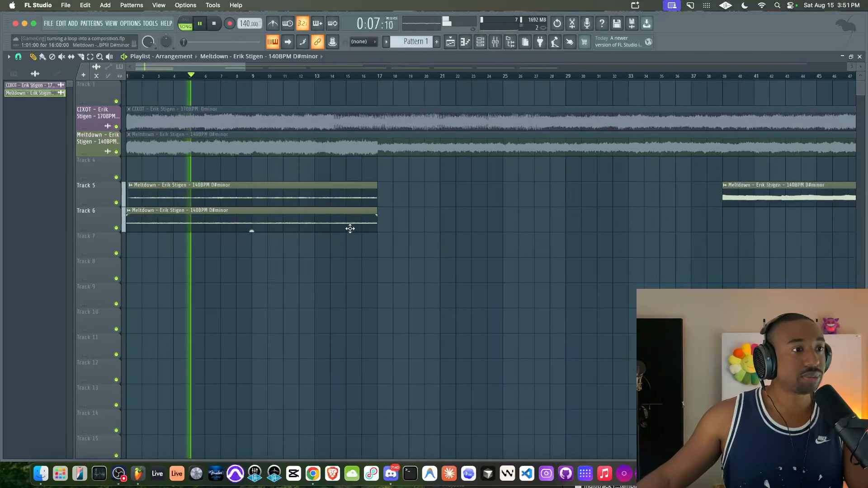
scroll(488, 213, "down", 1)
key("space")
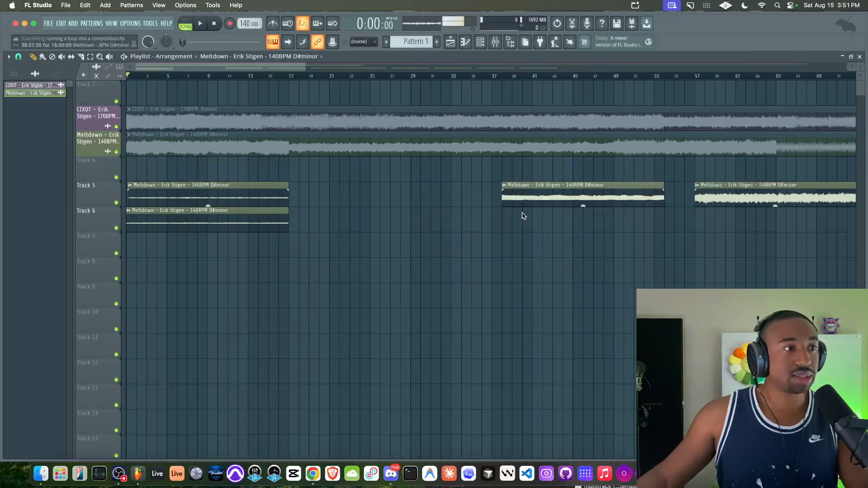
Move the next Track 5 section to bar 1 of Track 7, listen to it with the other layers, and mute it
left_click_drag(538, 205, 165, 257)
key("space")
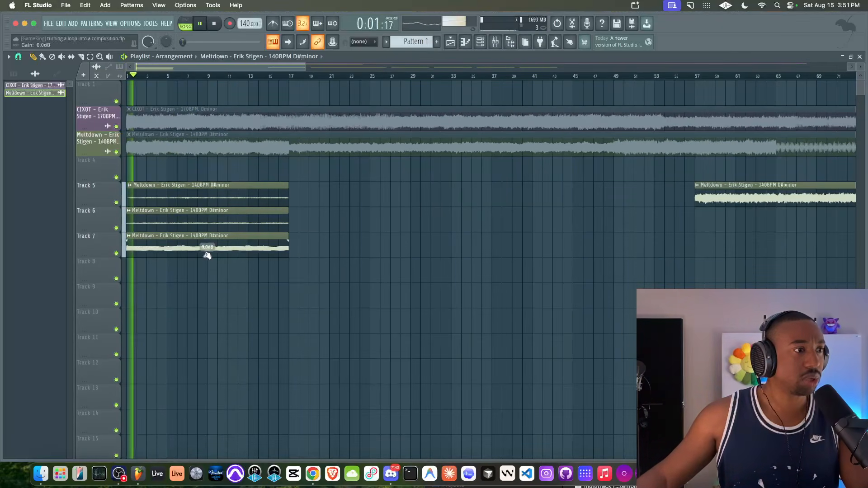
key("space")
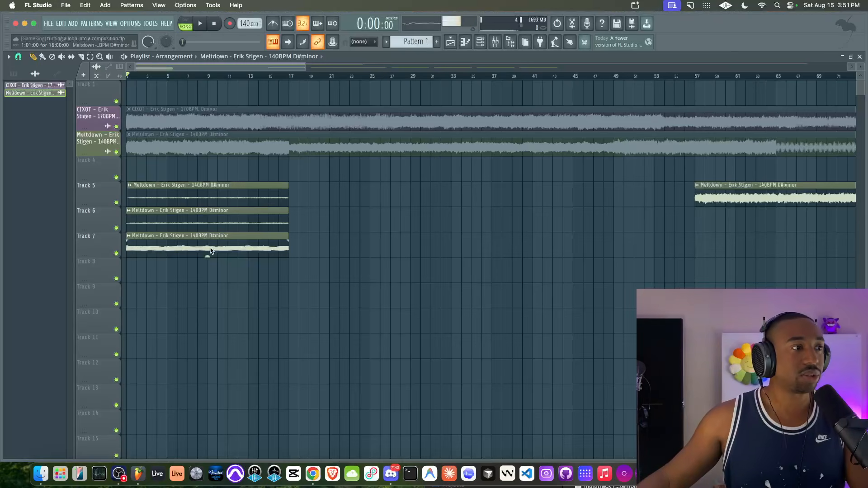
left_click(202, 244)
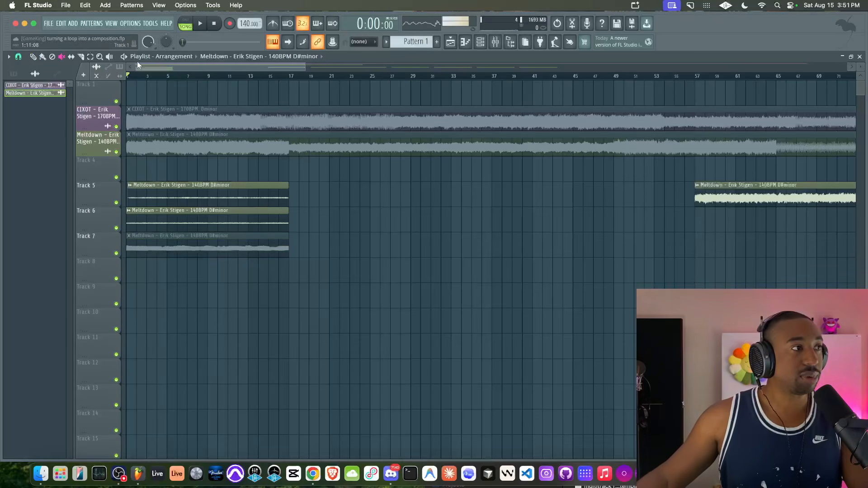
Move the section at bar 57 to bar 1 of Track 8 and delete it
scroll(536, 232, "down", 3)
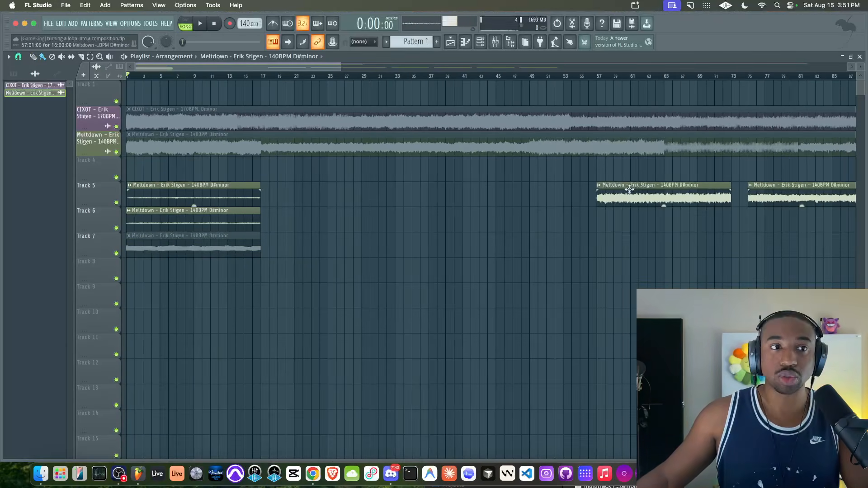
left_click_drag(629, 191, 154, 254)
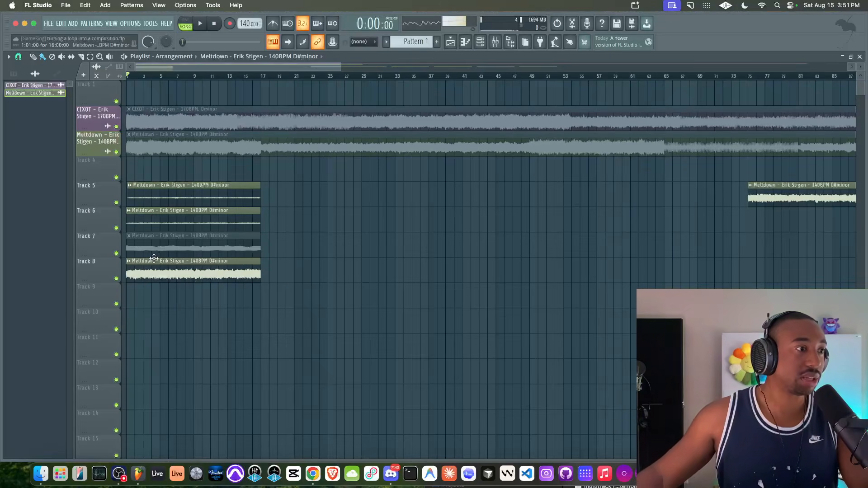
scroll(190, 278, "up", 2)
right_click(188, 275)
Move the 32-bar section at bar 75 to bar 1 of Track 8 and delete it
scroll(189, 275, "down", 3)
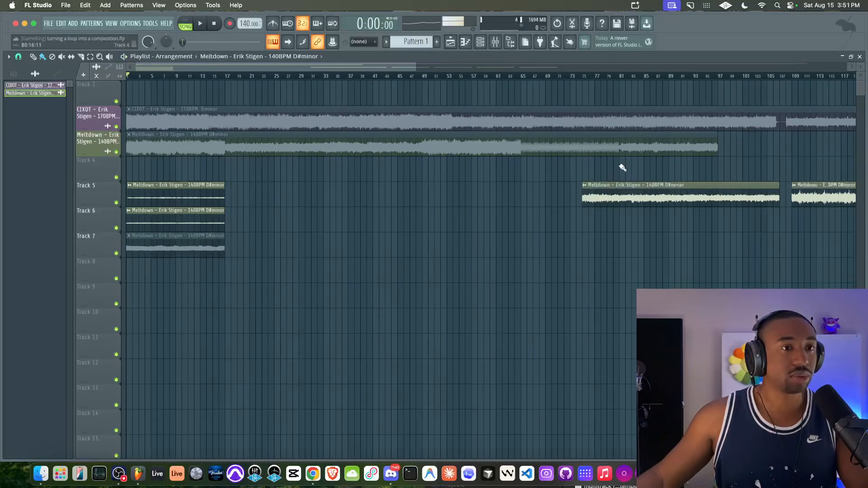
left_click_drag(616, 188, 139, 265)
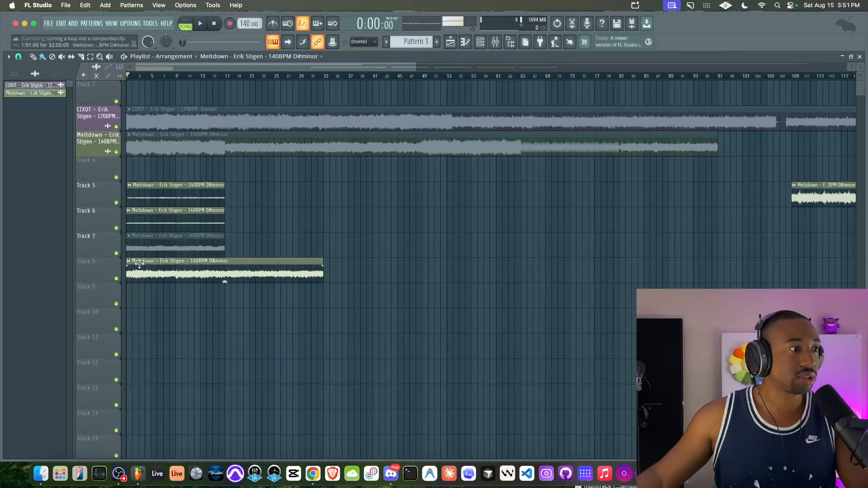
right_click(181, 276)
scroll(378, 219, "down", 3)
scroll(674, 209, "down", 2)
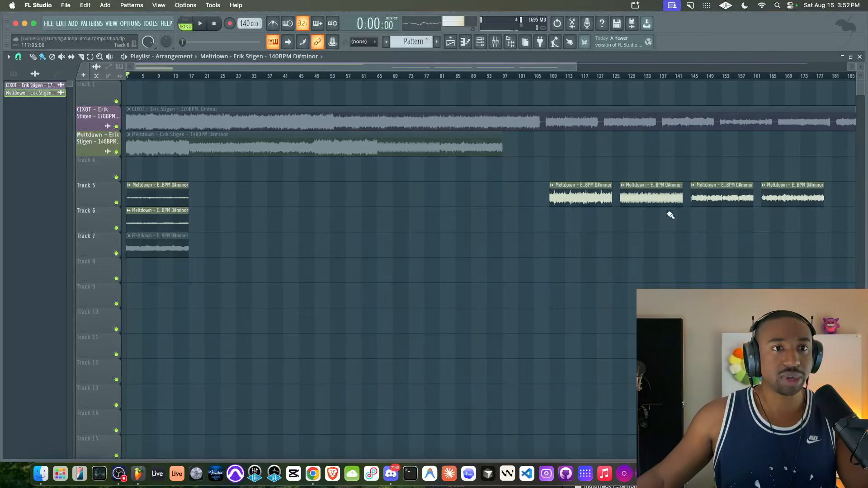
Delete the Track 5 sections at bars 109 and 127, and audition the last two on Track 8 before deleting them as well
right_click(662, 184)
right_click(581, 190)
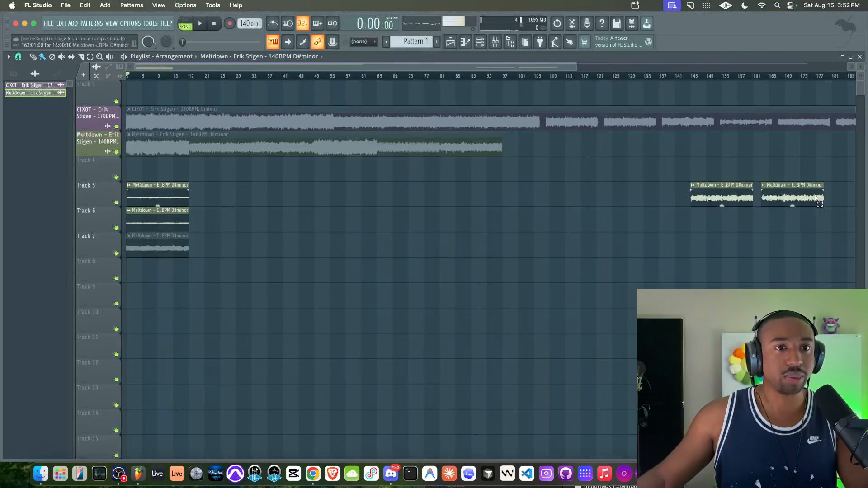
left_click_drag(815, 197, 152, 276)
key("space")
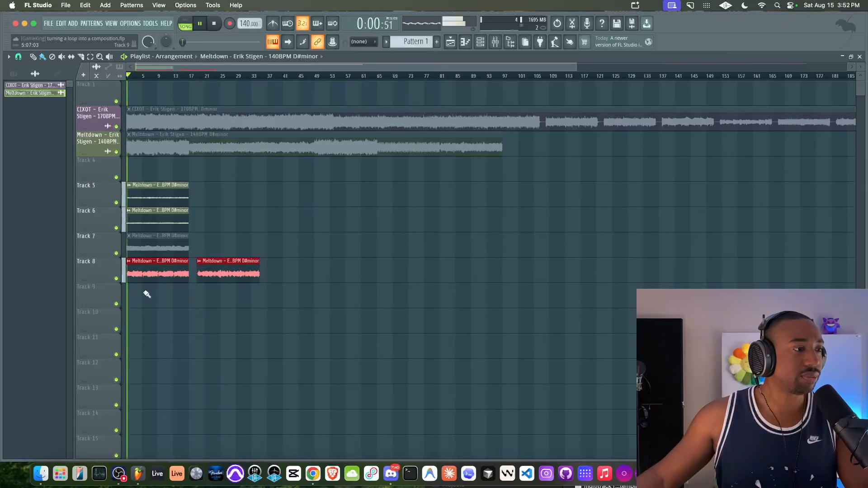
scroll(146, 294, "up", 5)
key("space")
right_click(168, 278)
left_click_drag(320, 274, 82, 275)
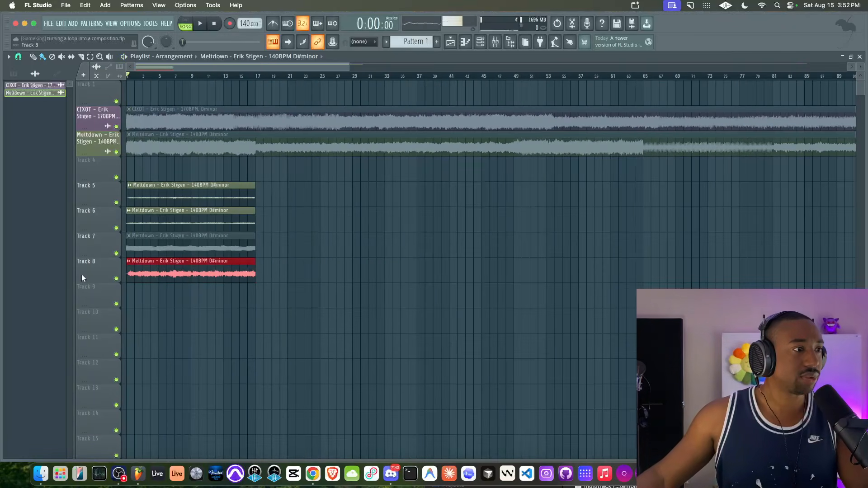
right_click(188, 276)
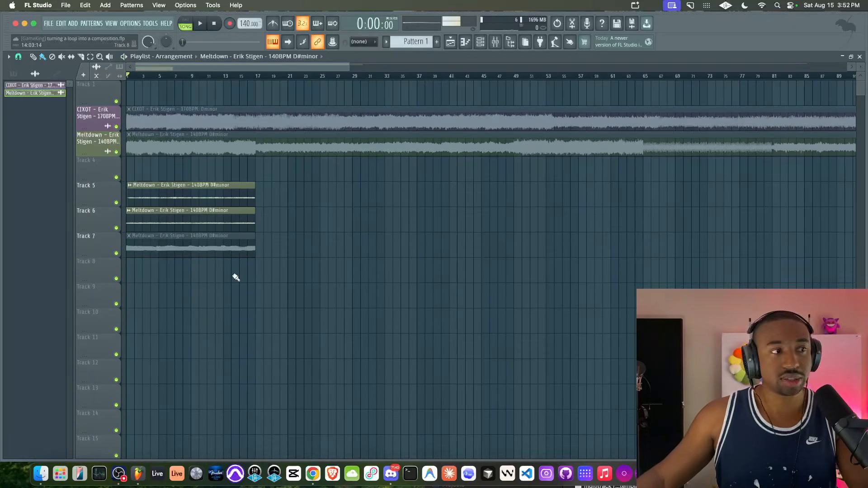
Listen briefly to the Track 5 and Track 6 layers together from bar 1
scroll(151, 209, "up", 3)
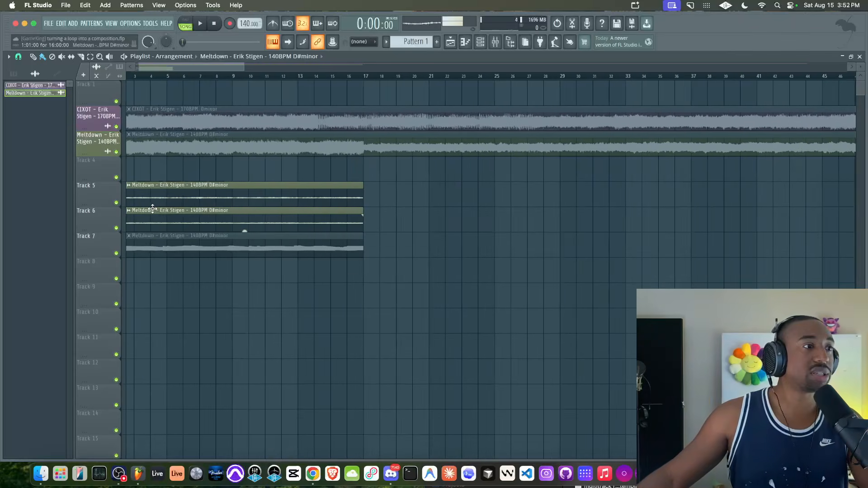
scroll(185, 226, "left", 2)
key("space")
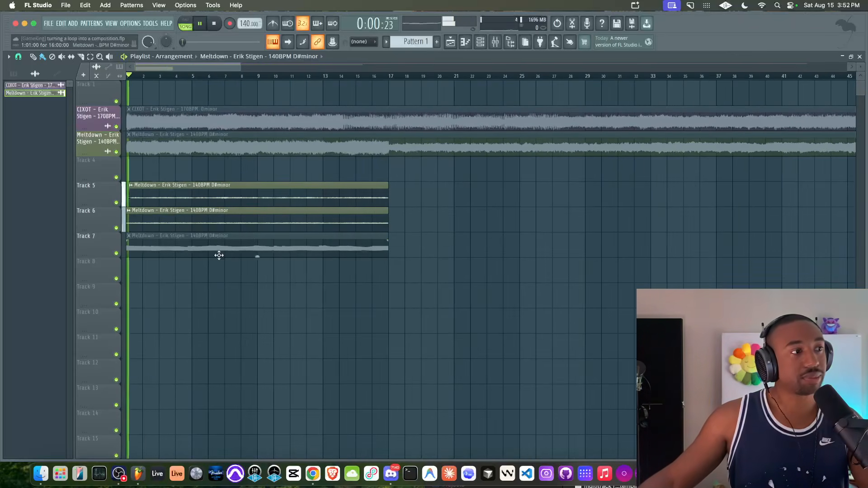
key("space")
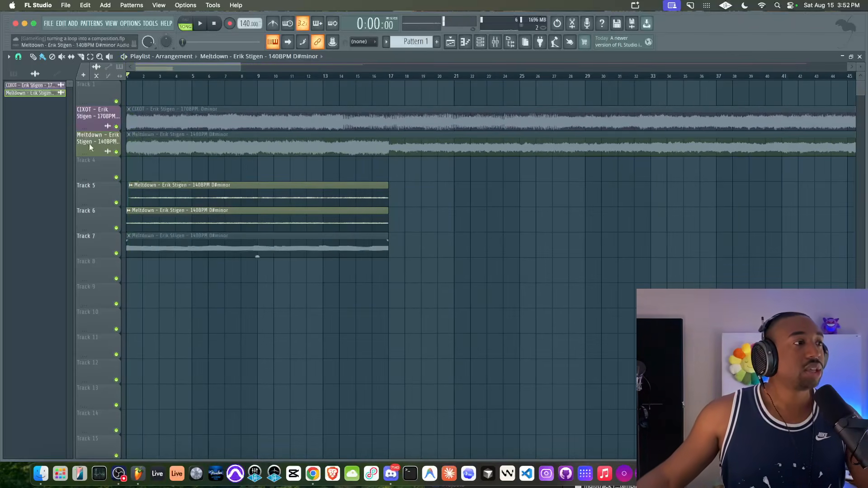
Rename Track 5 as Topline and Track 6 as Harmony
double_click(96, 196)
type("Toplin")
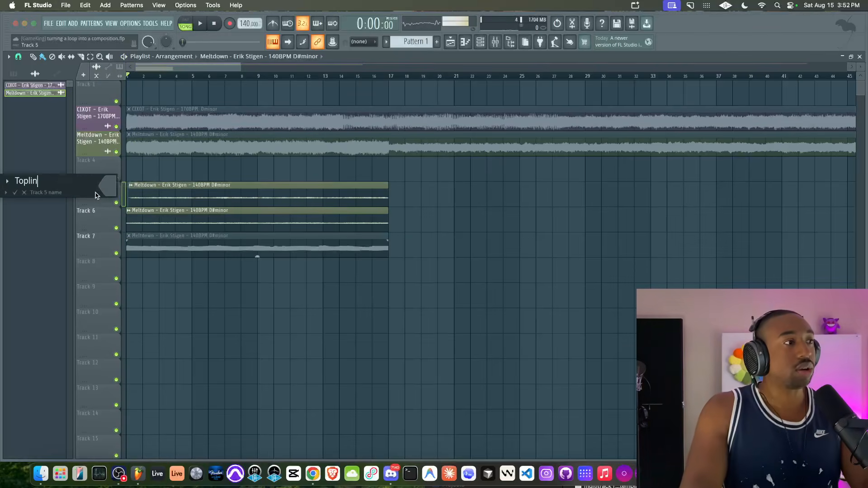
type("e")
key("Return")
double_click(100, 212)
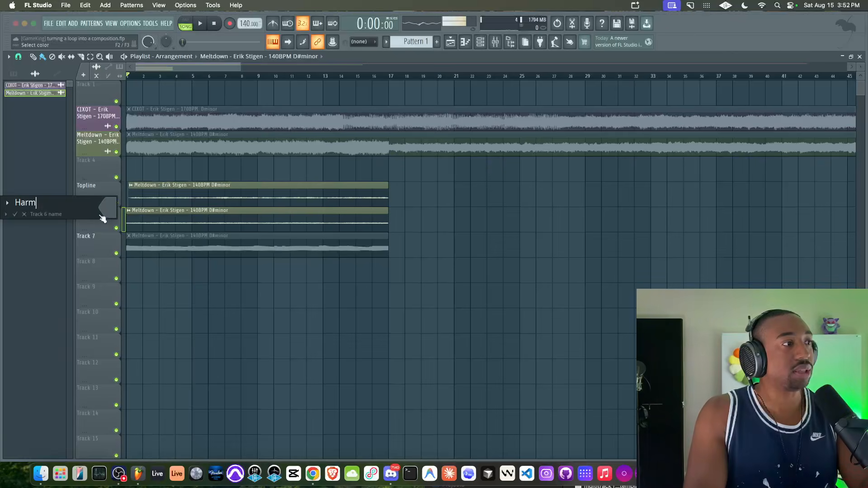
type("Harmony")
key("Return")
Name Track 7 Contrast and Track 8 Rhythm while the layers play
key("space")
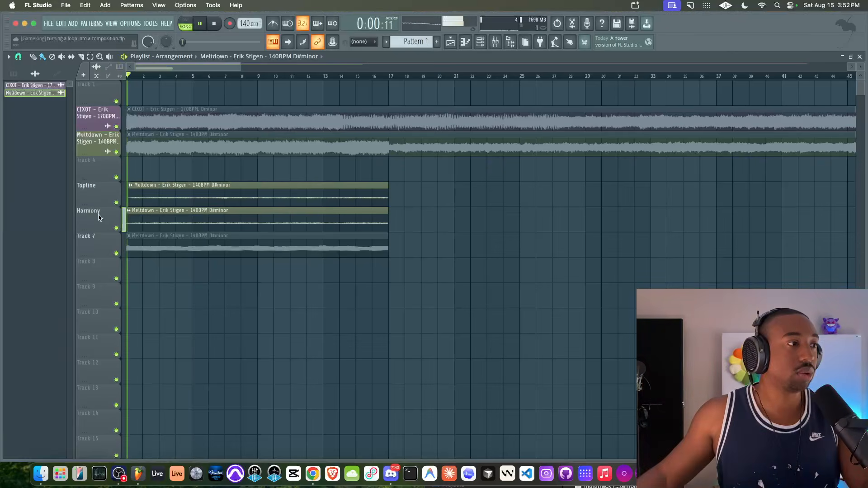
right_click(101, 243)
double_click(102, 243)
type("Contrast")
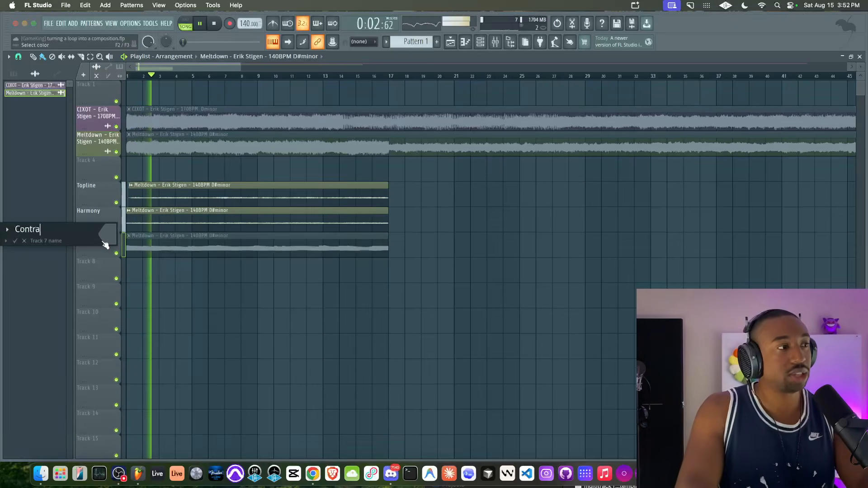
key("Return")
double_click(95, 264)
type("Rhy")
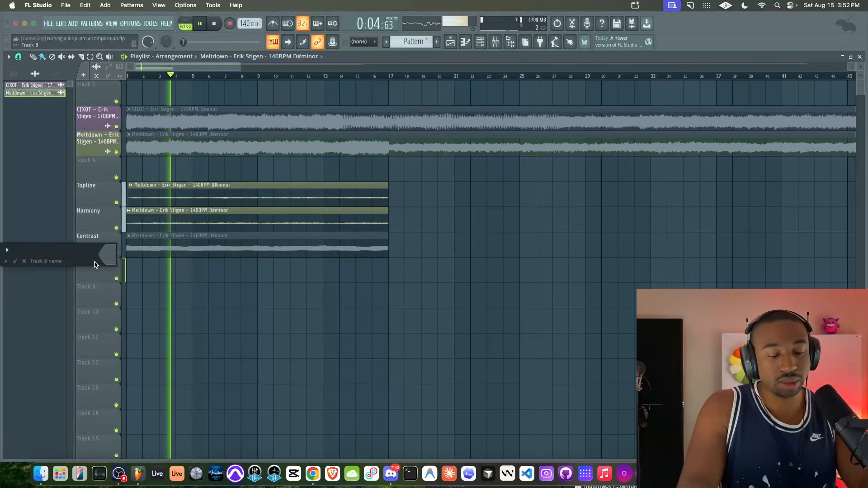
type("thm")
key("Return")
key("space")
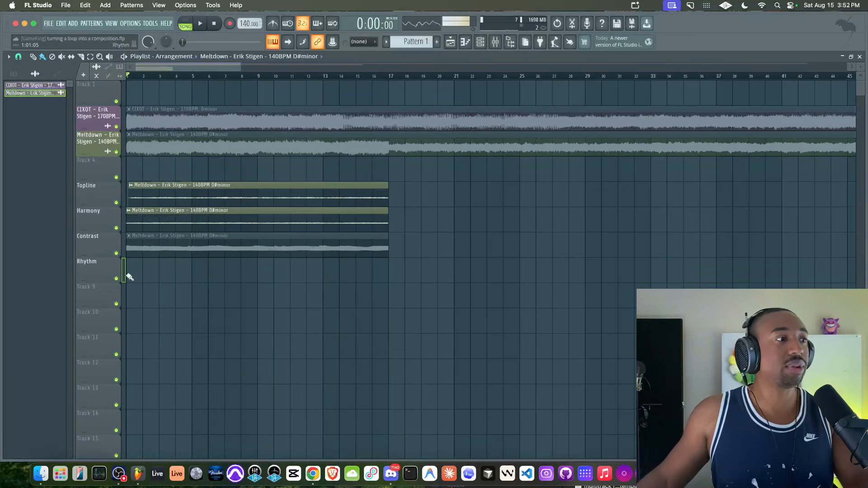
left_click_drag(131, 274, 387, 279)
left_click_drag(377, 156, 243, 255)
left_click(321, 283)
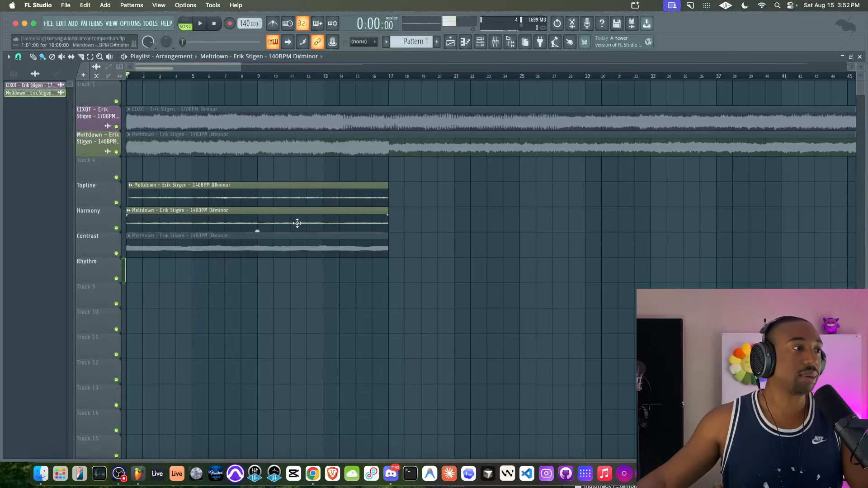
scroll(271, 222, "down", 2)
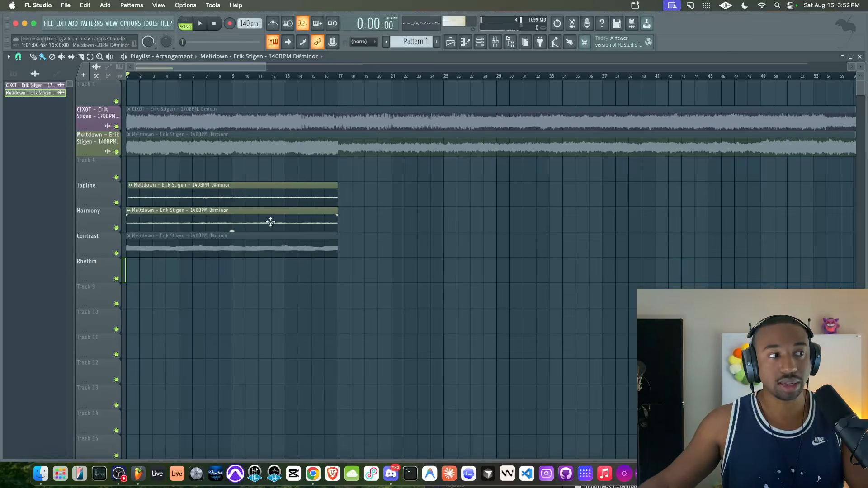
left_click_drag(257, 231, 245, 181)
left_click(249, 173)
Add a Toxic Biohazard instrument to the channel rack and make it Mono in its polyphony settings
key("space")
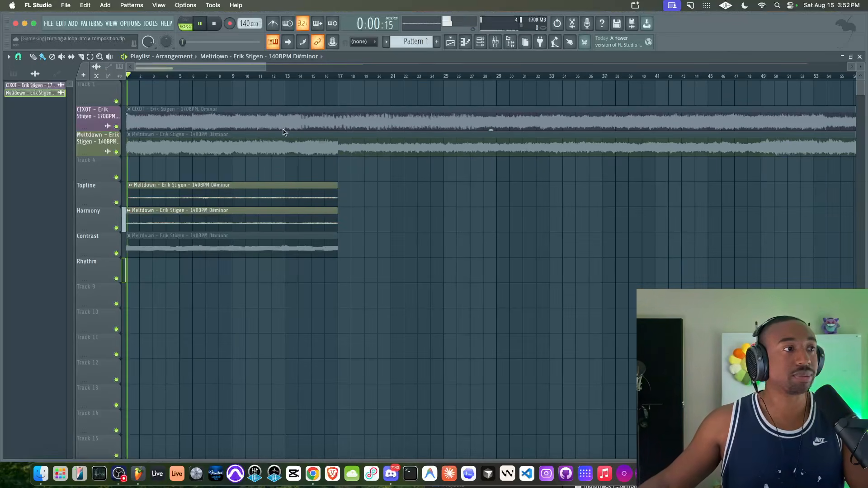
left_click(484, 44)
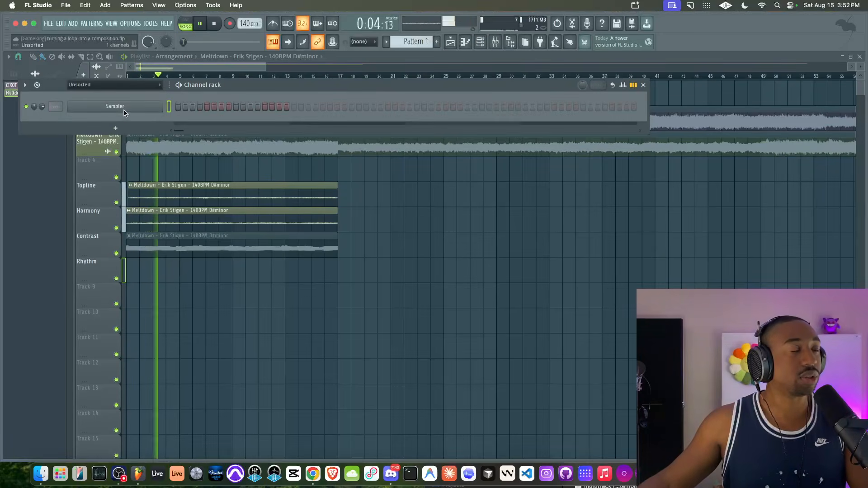
key("space")
left_click(115, 128)
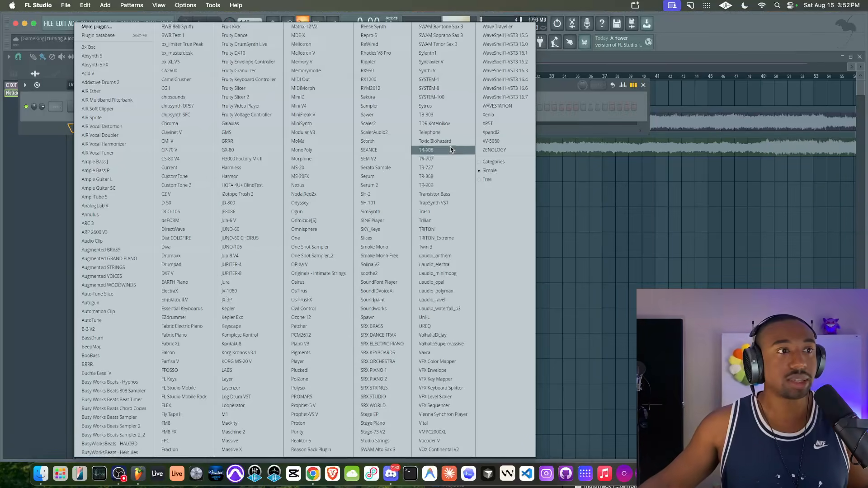
left_click(434, 141)
left_click(43, 100)
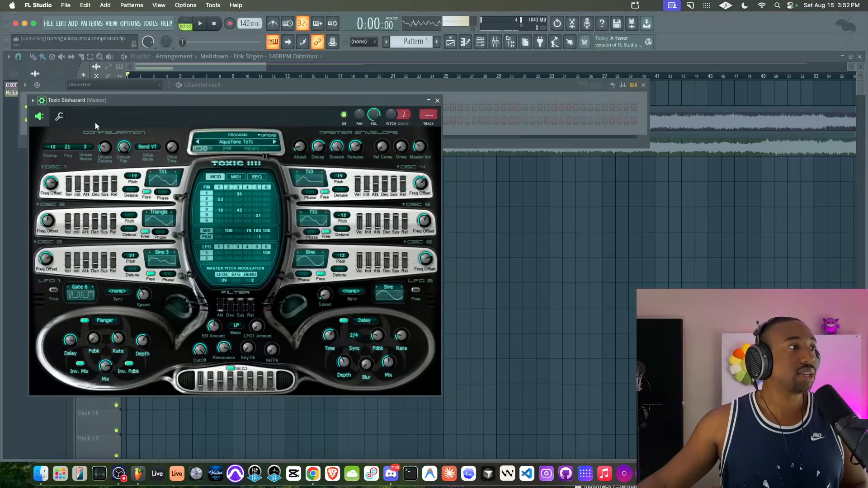
left_click(63, 116)
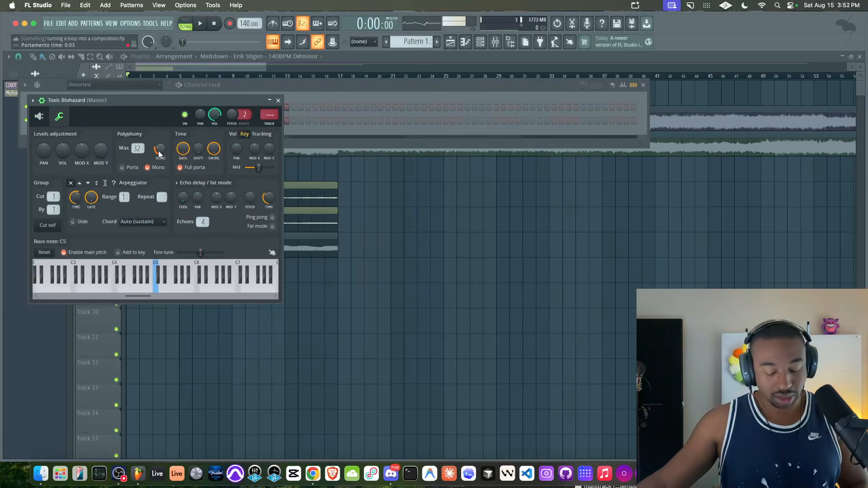
Show the mixer and set KRONOS KEYBOARD as the enabled MIDI input in the settings
left_click(495, 43)
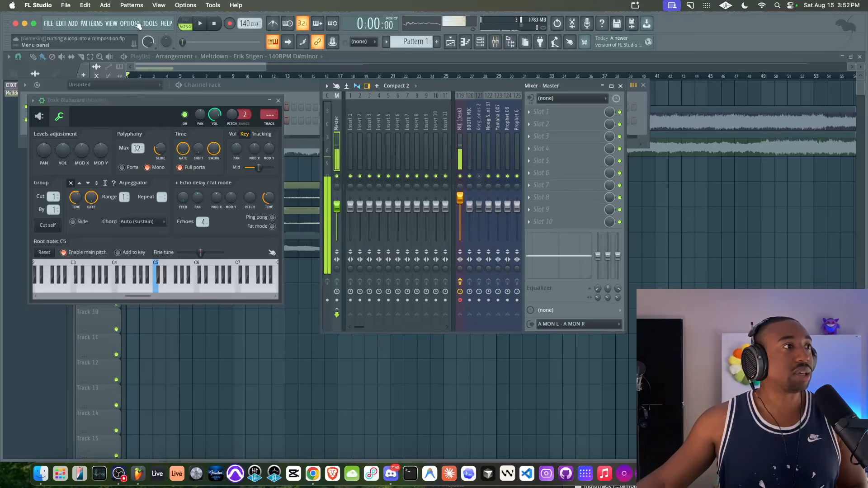
left_click(137, 24)
left_click(136, 37)
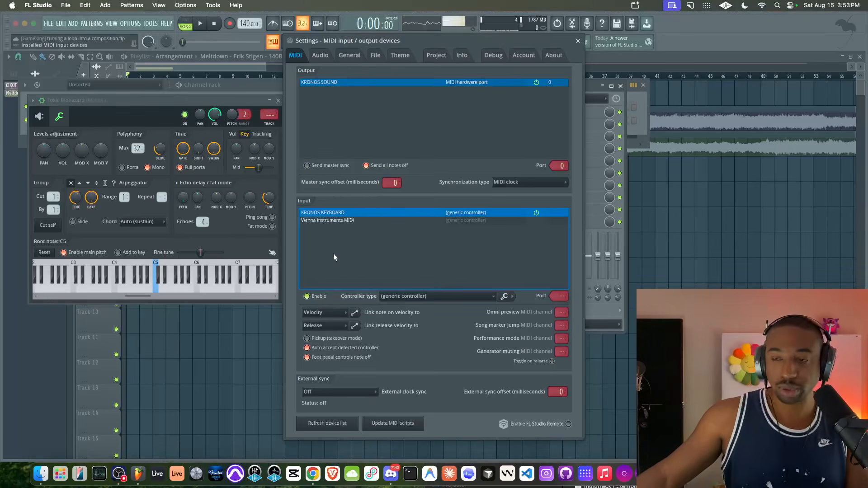
left_click(578, 41)
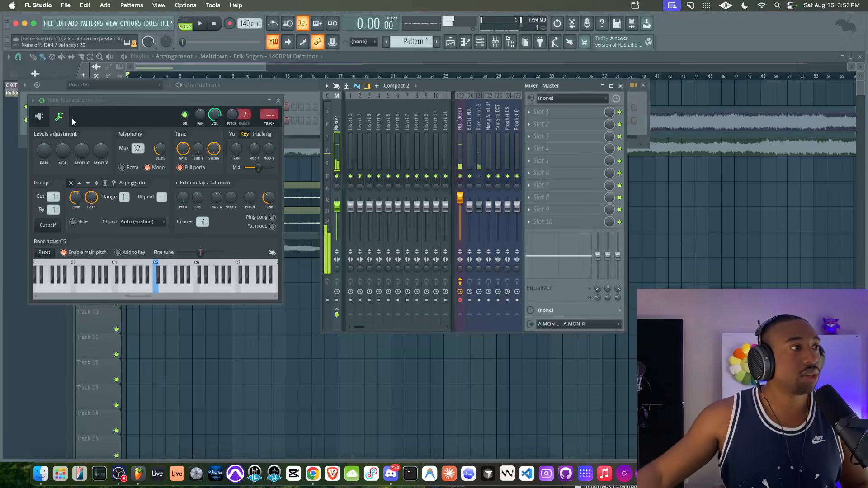
Load Toxic Biohazard's Default preset and pan oscillator 1 to -50 and oscillator 2 to 50
left_click(37, 117)
left_click(241, 142)
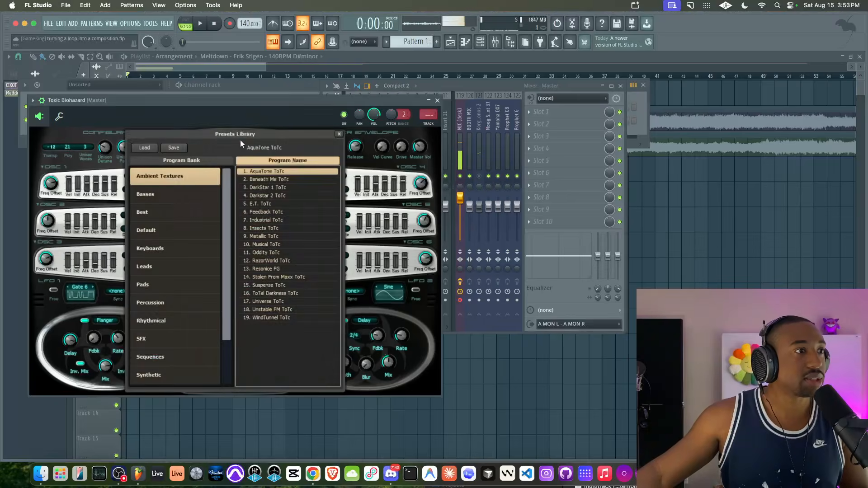
left_click(180, 228)
double_click(257, 171)
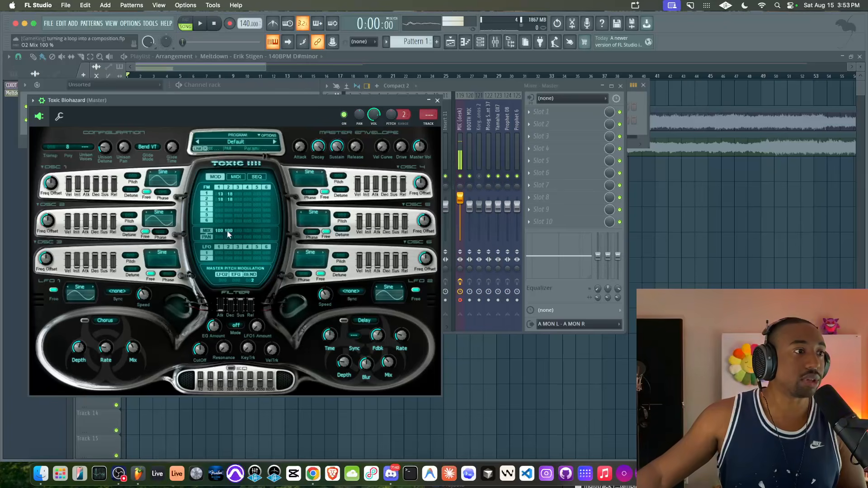
left_click_drag(221, 235, 221, 246)
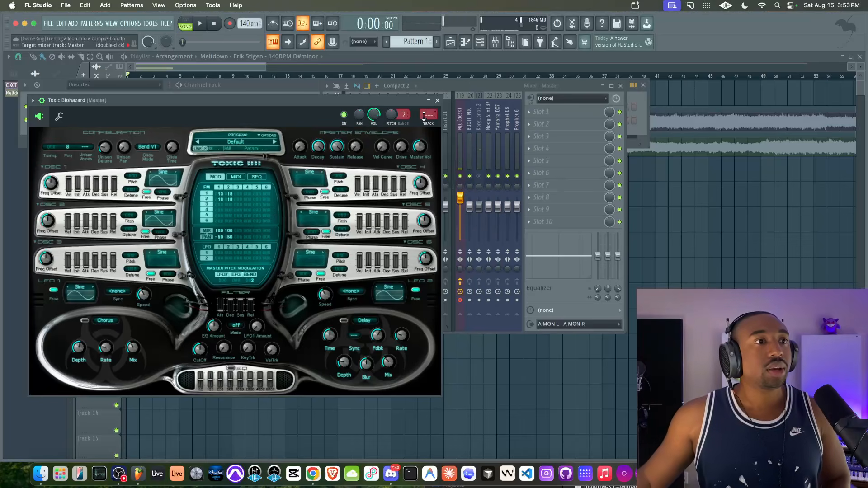
left_click(437, 100)
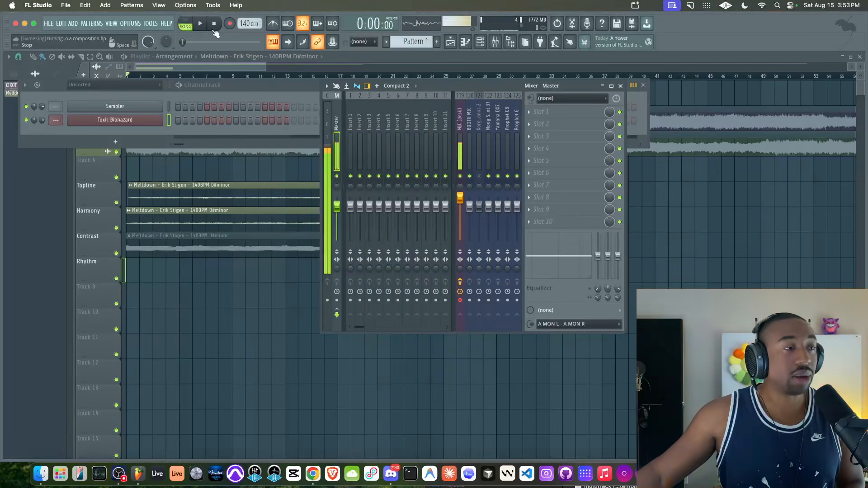
Transpose the Toxic Biohazard sound by -12, and close all windows over the playlist
left_click(150, 122)
left_click(64, 117)
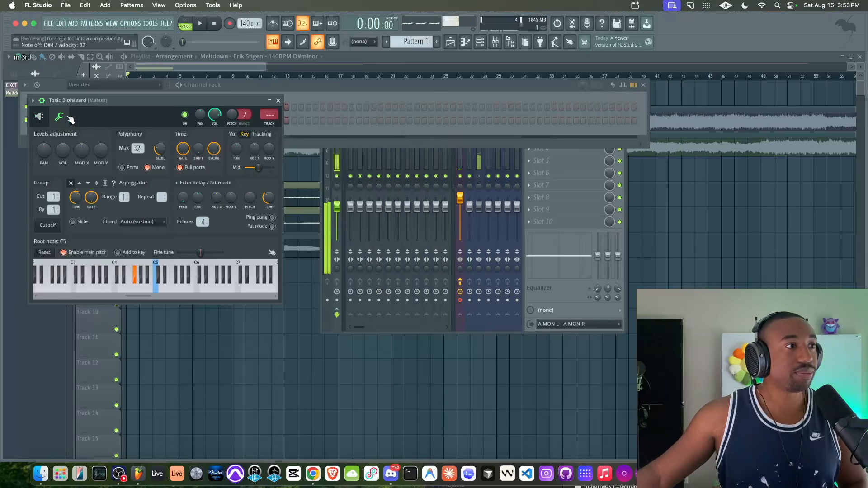
left_click(39, 116)
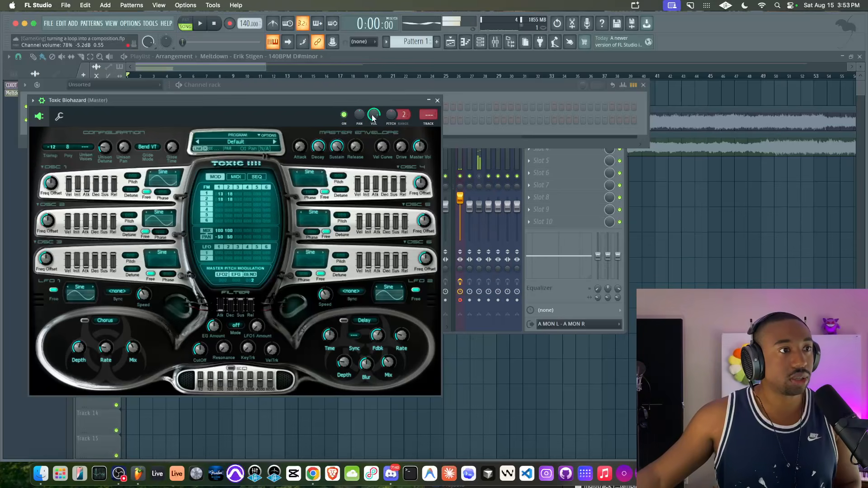
left_click(438, 101)
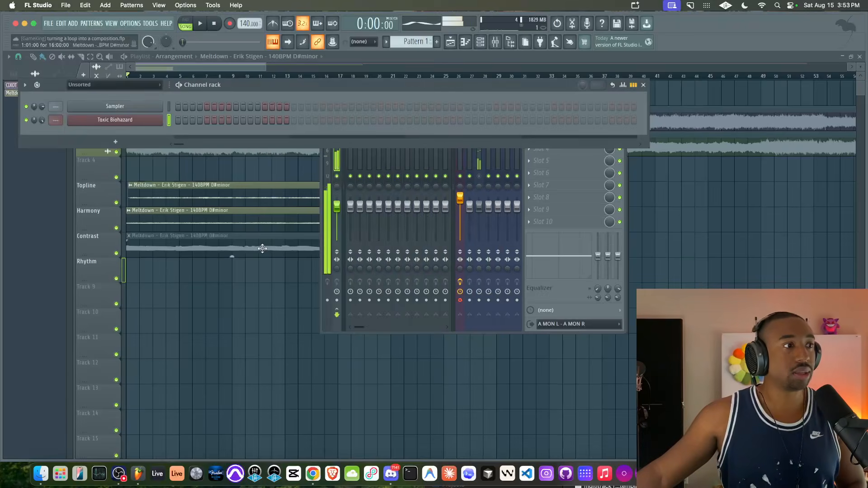
key("F12")
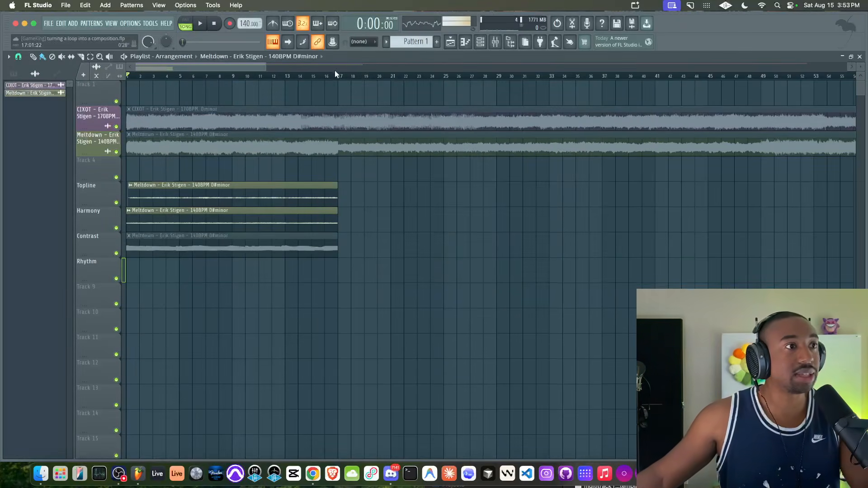
Set a loop range over bars 1 to 16, enable the metronome, and rehearse the synth part over the Topline and Harmony layers
left_click_drag(337, 77, 103, 82)
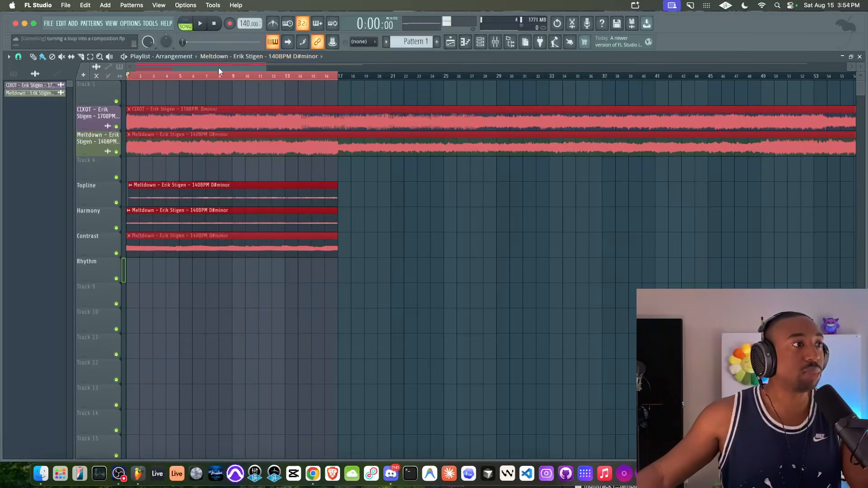
key("space")
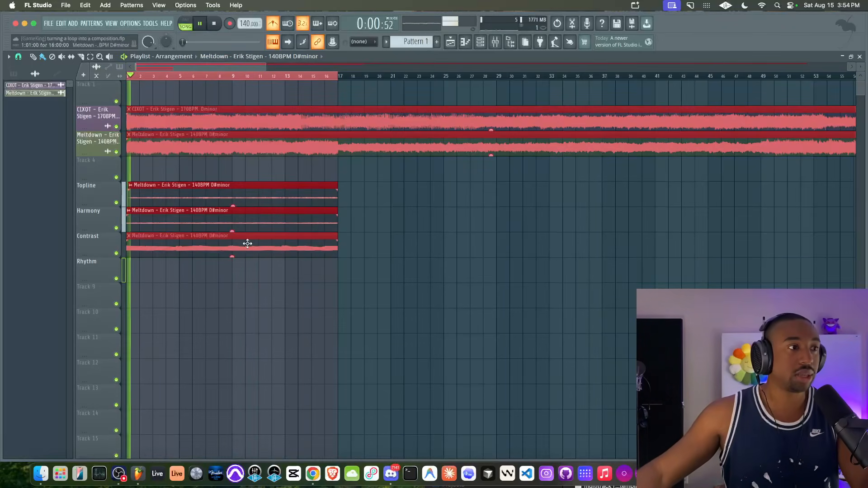
right_click(237, 276)
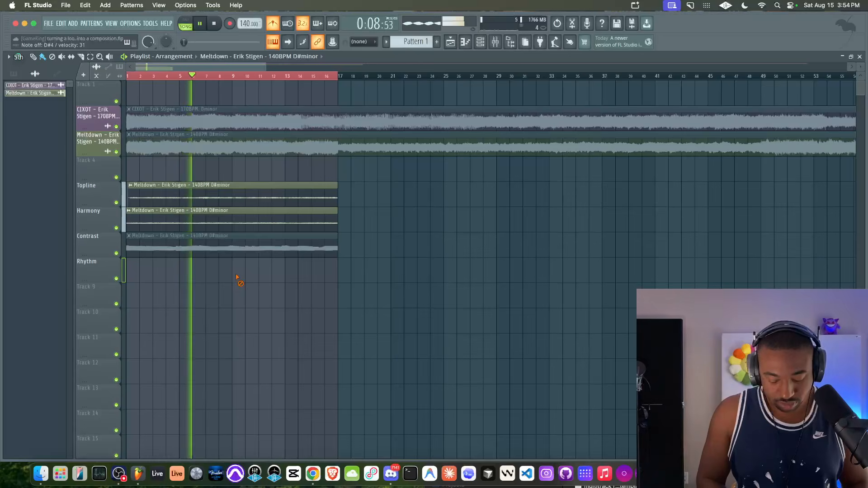
key("space")
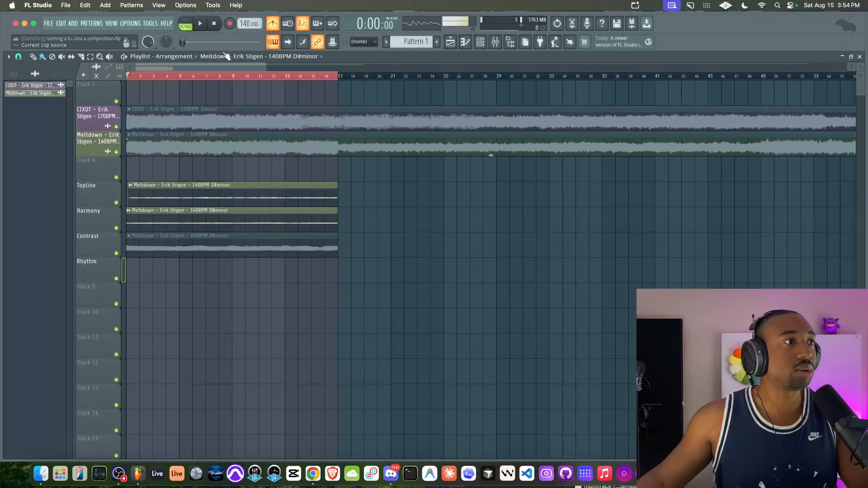
Record a partial take of the synth part over the loop and undo the recorded items
left_click(480, 42)
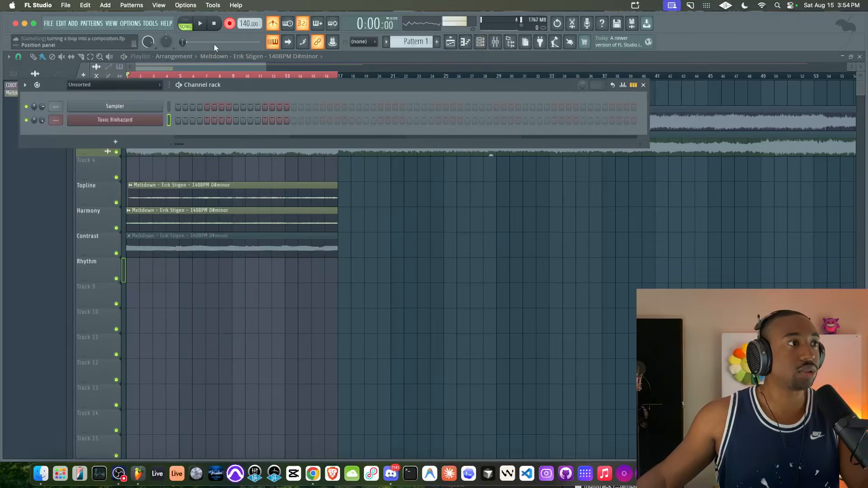
key("F6")
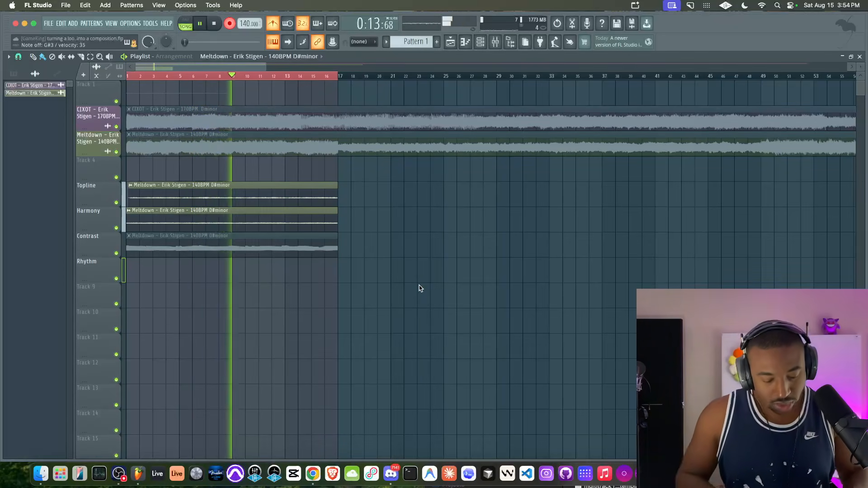
key("space")
key("super+z")
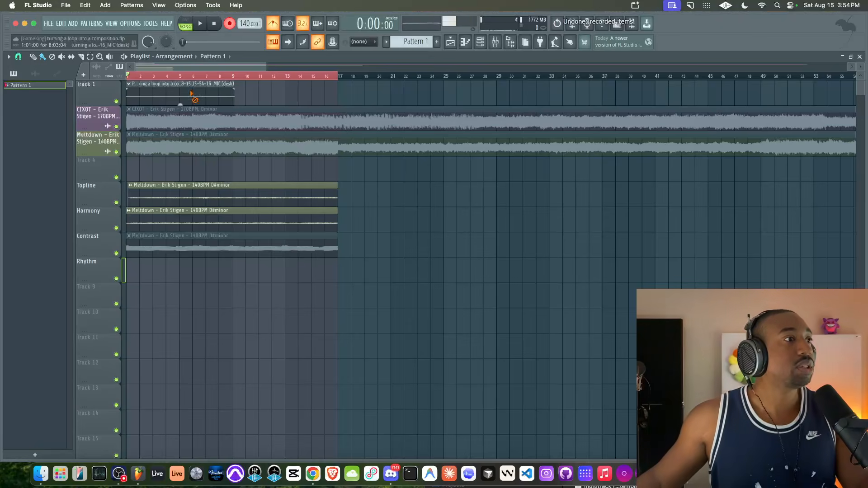
Disarm recording on the MIC (desk) mixer track and remove its audio clip from Track 1 of the playlist
left_click(495, 42)
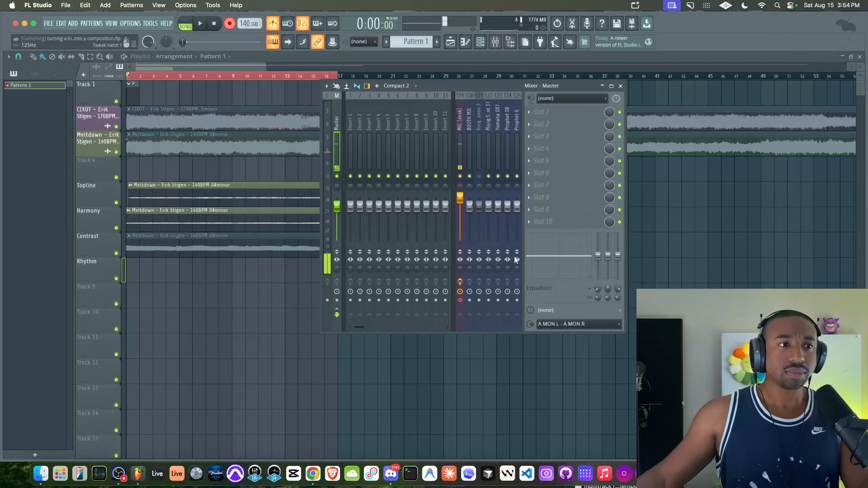
left_click(460, 302)
left_click(699, 280)
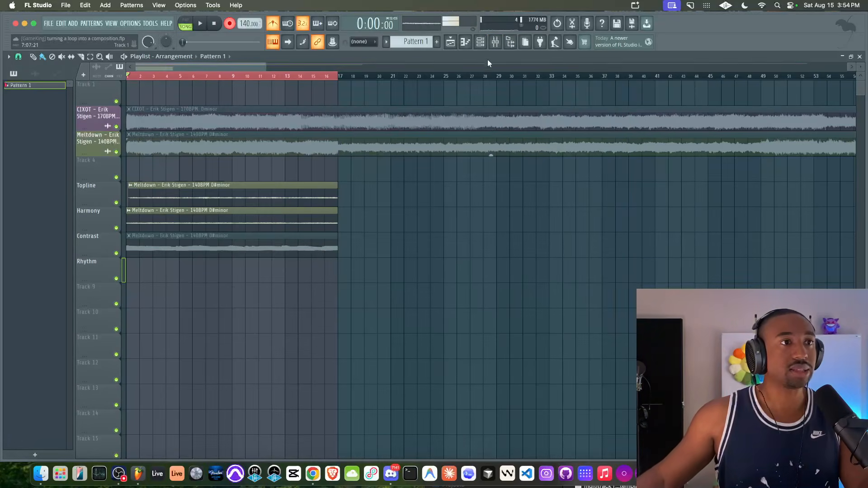
Filter the channel rack to the Unsorted group and open Toxic Biohazard's piano roll
left_click(480, 42)
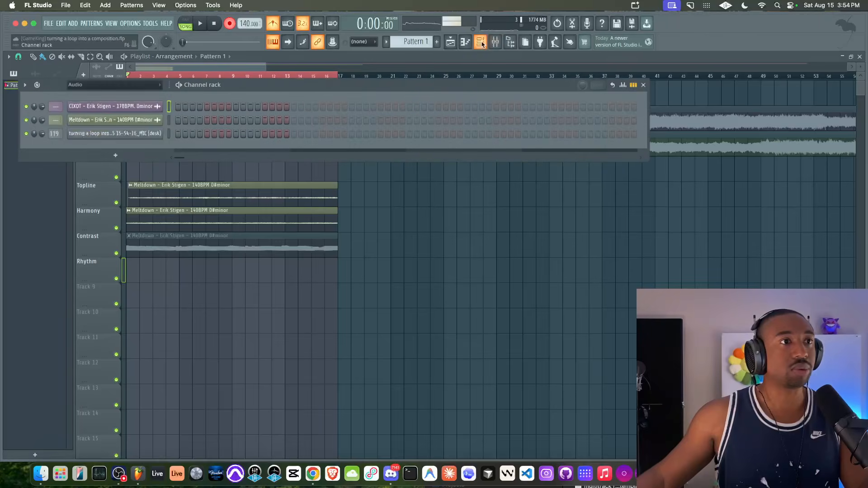
left_click(115, 155)
left_click(43, 99)
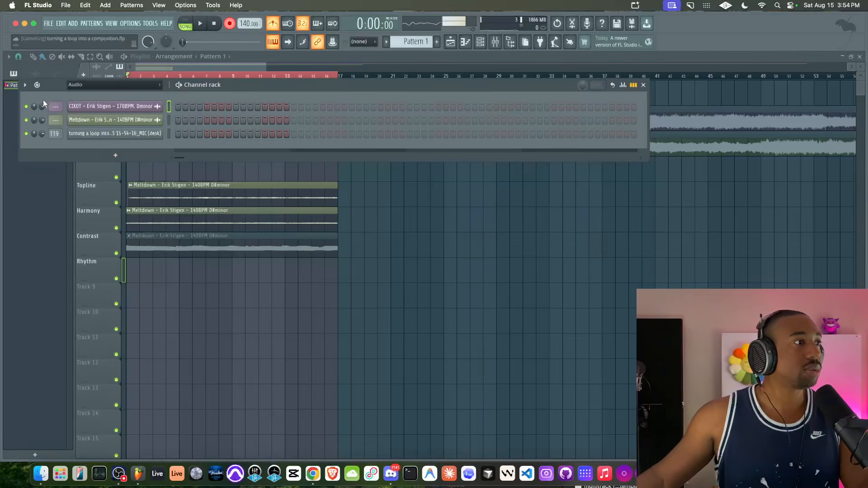
left_click(89, 86)
left_click(87, 116)
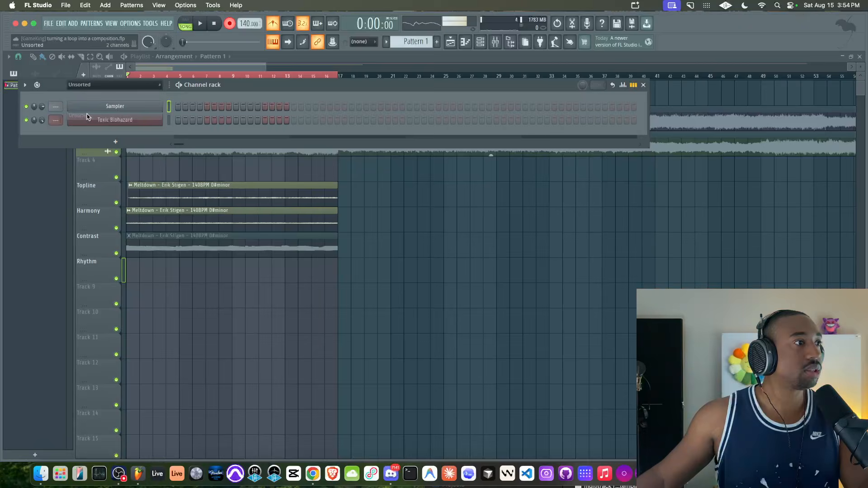
right_click(144, 121)
left_click(181, 120)
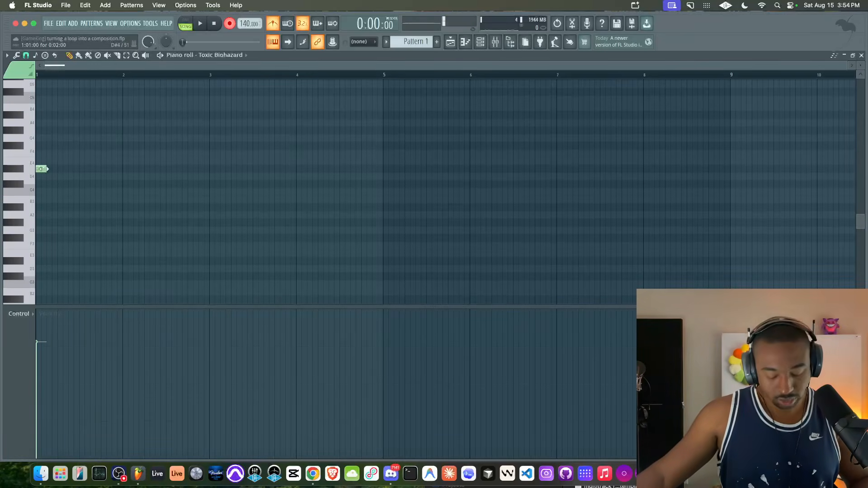
Sketch ascending E4, A#4, B4, D#5 and E5 notes plus a G#4 in bar 1 with 1/2 beat snapping, and clear all notes
left_click(48, 161)
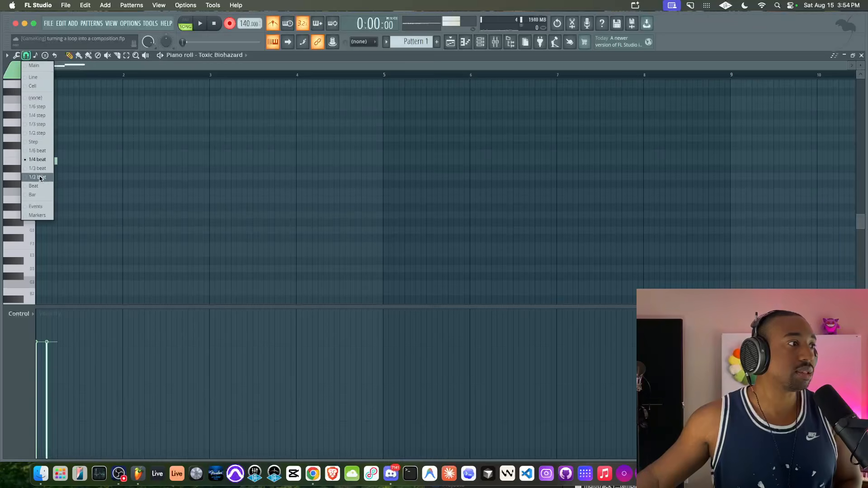
left_click(40, 177)
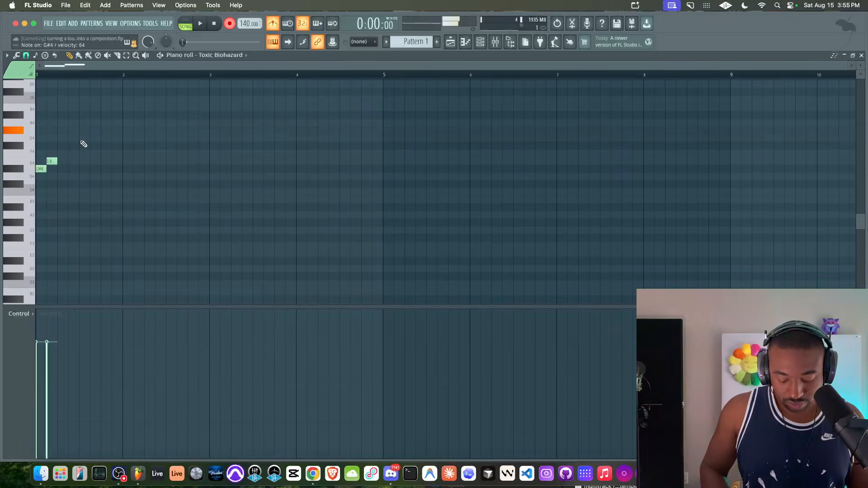
left_click(58, 115)
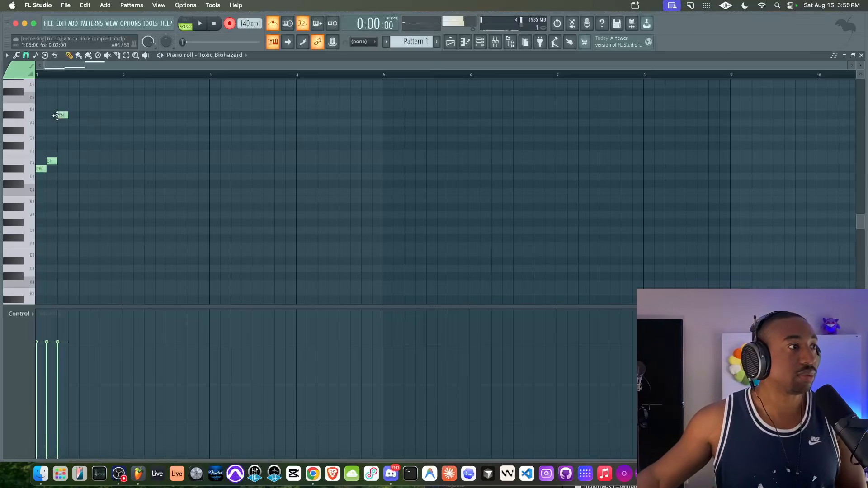
left_click(69, 107)
scroll(64, 107, "up", 5)
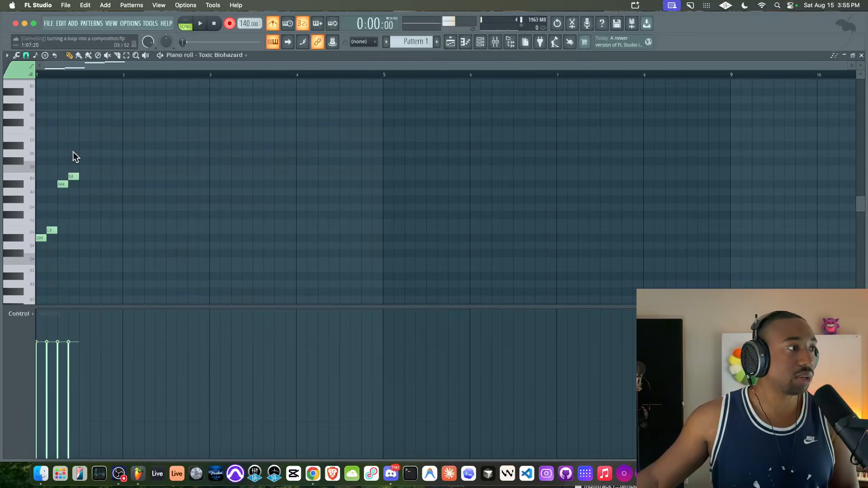
left_click(83, 146)
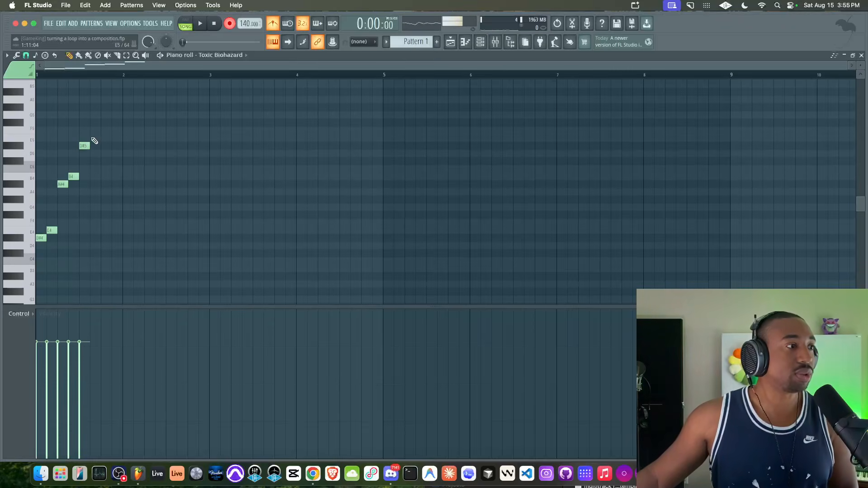
left_click(93, 138)
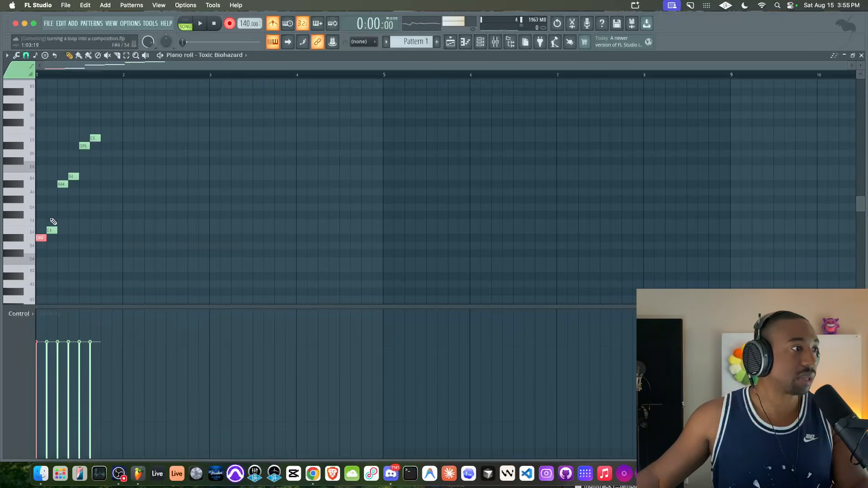
left_click(84, 201)
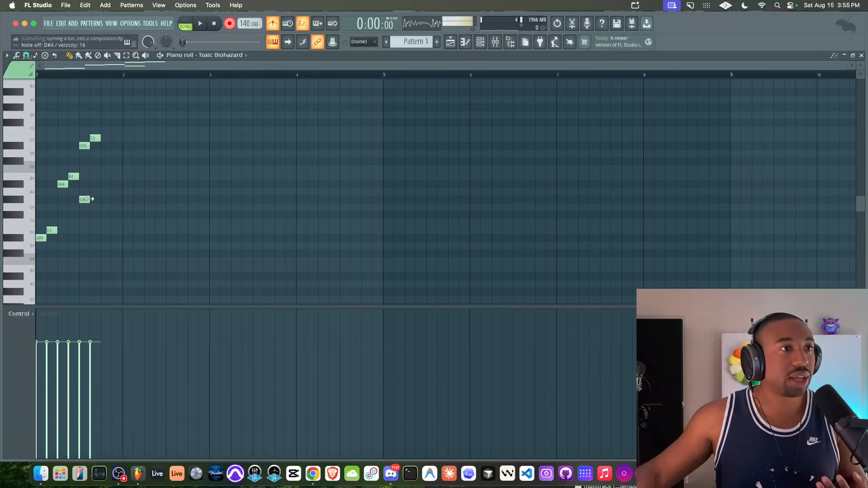
key("super+a")
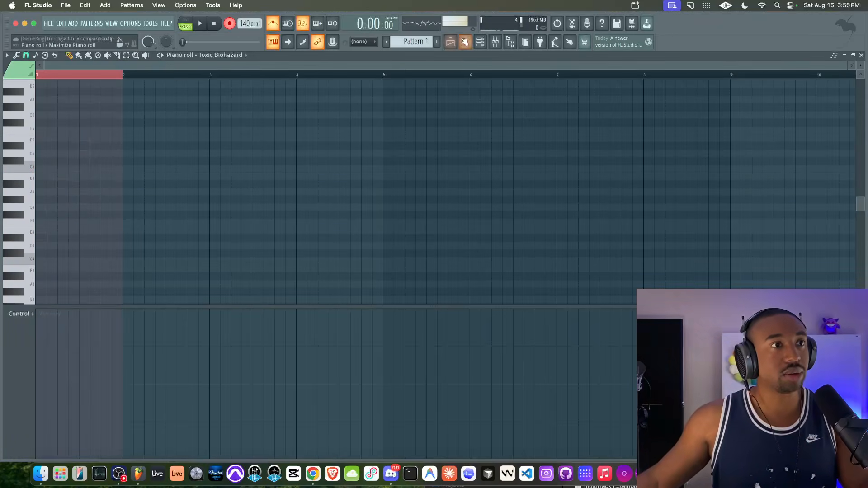
Record the Toxic Biohazard part over bars 1 to 16 of the playlist loop
left_click(450, 42)
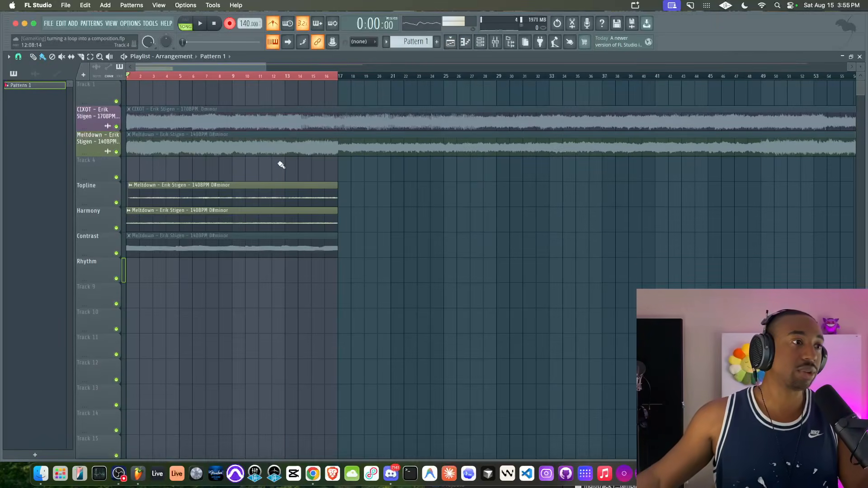
key("space")
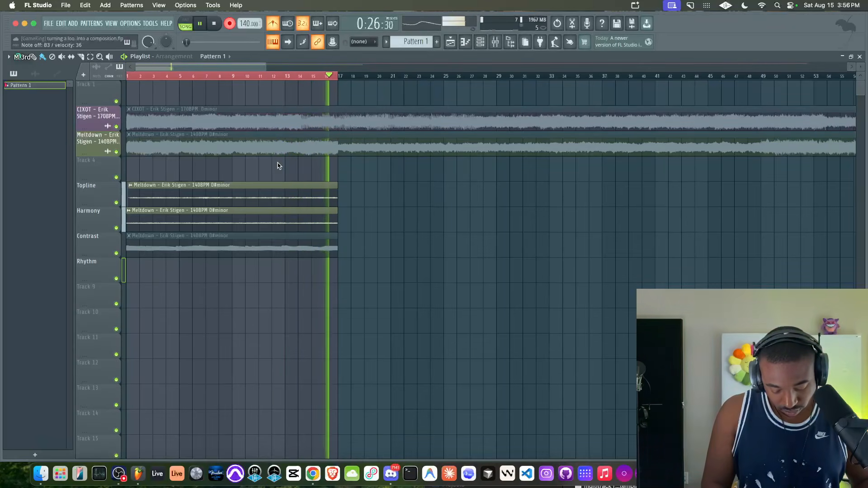
key("space")
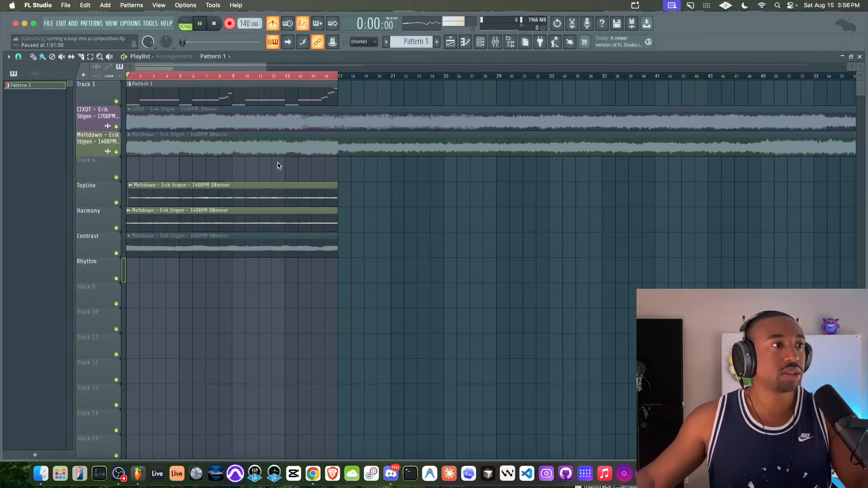
Play Pattern 1 in the piano roll and lengthen the low D# notes at bars 1 and 5 to slightly overlap the following G# notes
double_click(219, 87)
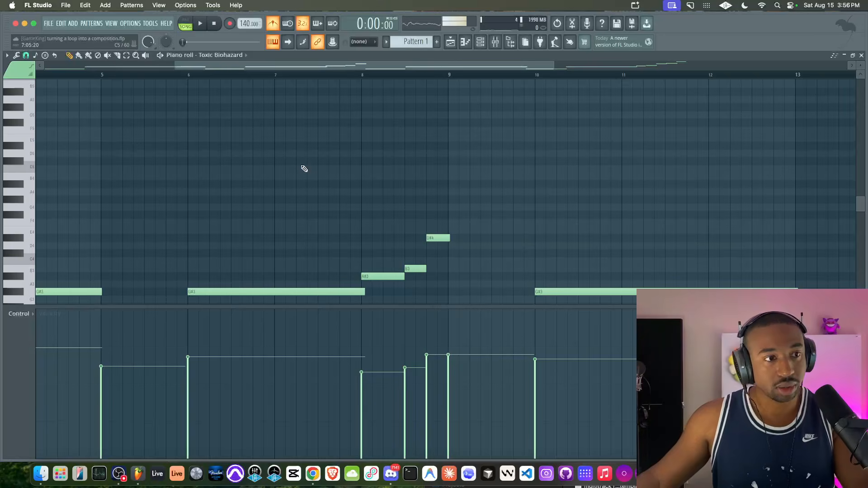
scroll(335, 188, "down", 5)
key("space")
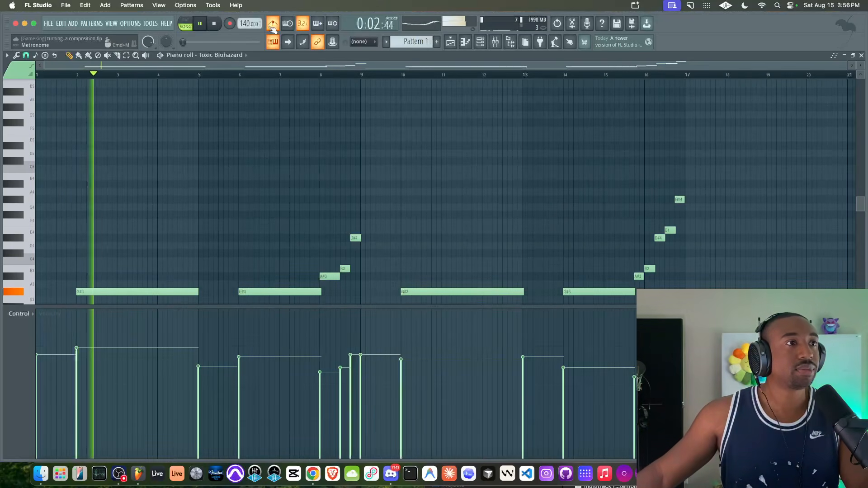
scroll(194, 163, "down", 4)
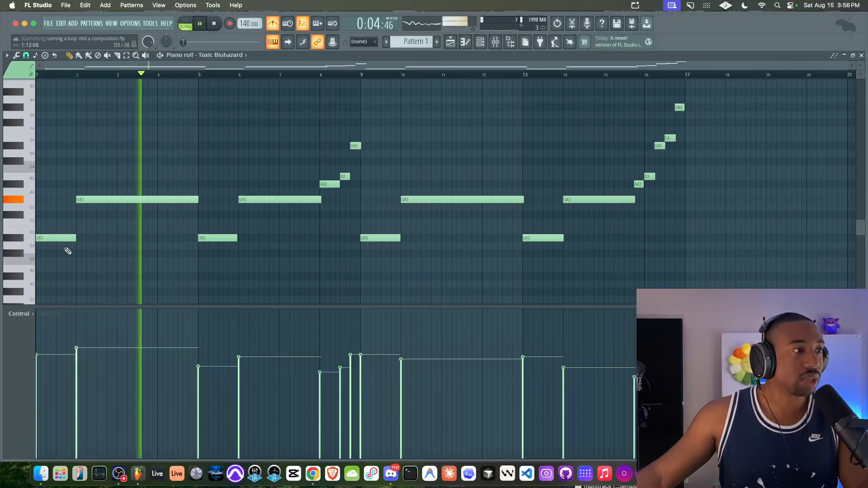
left_click_drag(64, 248, 245, 238)
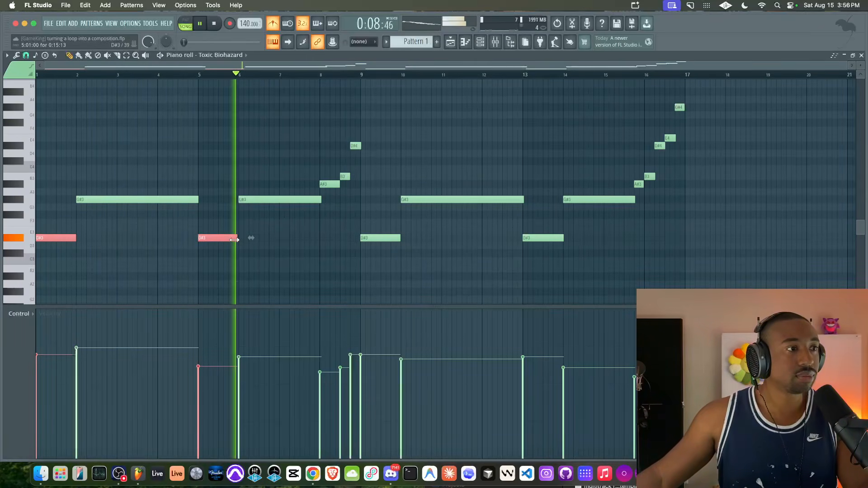
left_click_drag(247, 257, 81, 238)
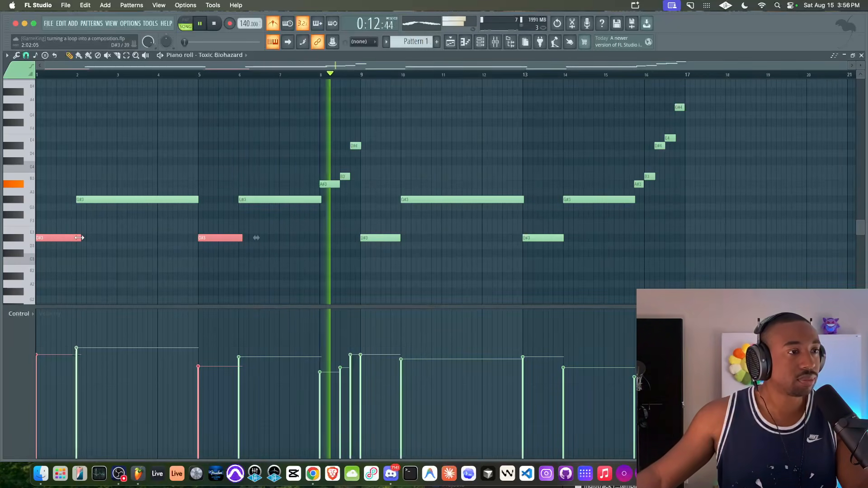
left_click(340, 247)
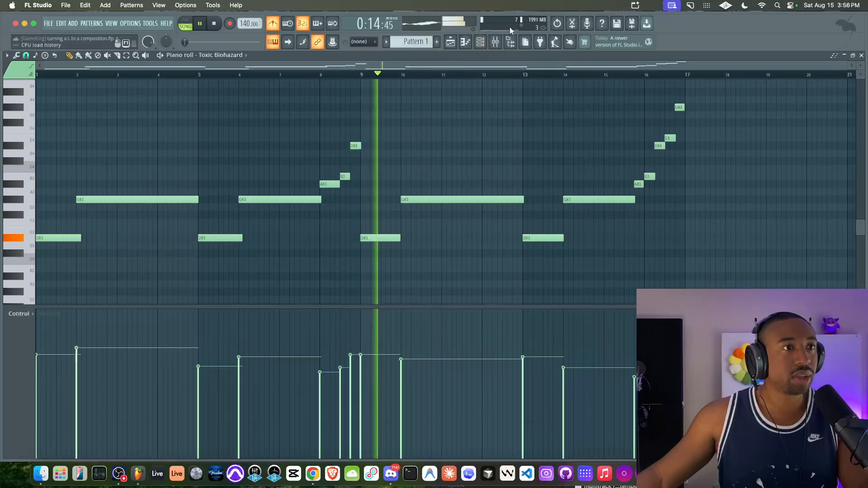
Stop playback and set Toxic Biohazard's polyphony to Mono
key("space")
left_click(479, 42)
left_click(126, 119)
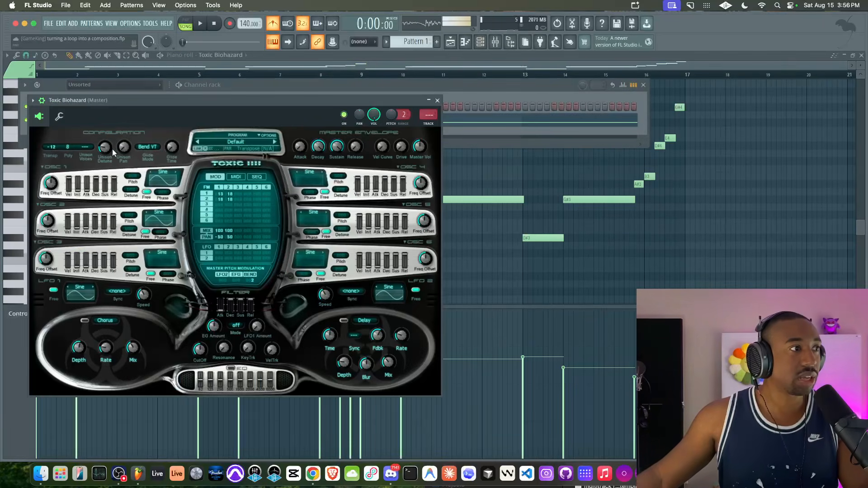
left_click(67, 147)
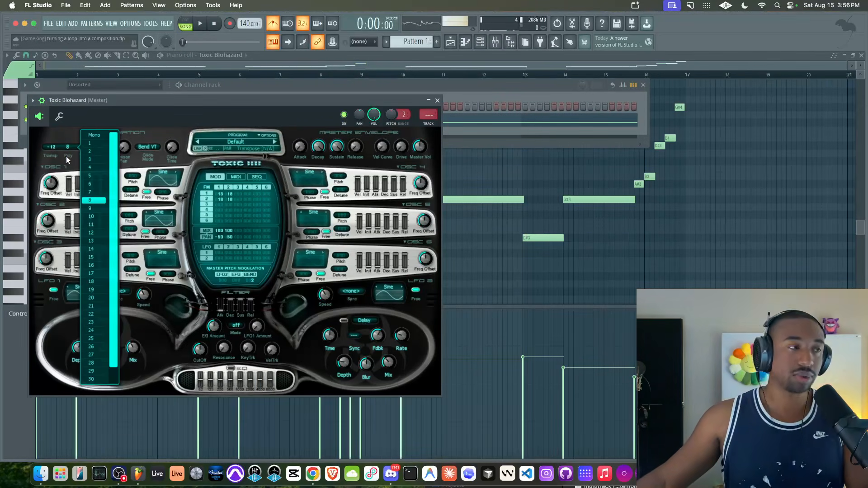
left_click(97, 135)
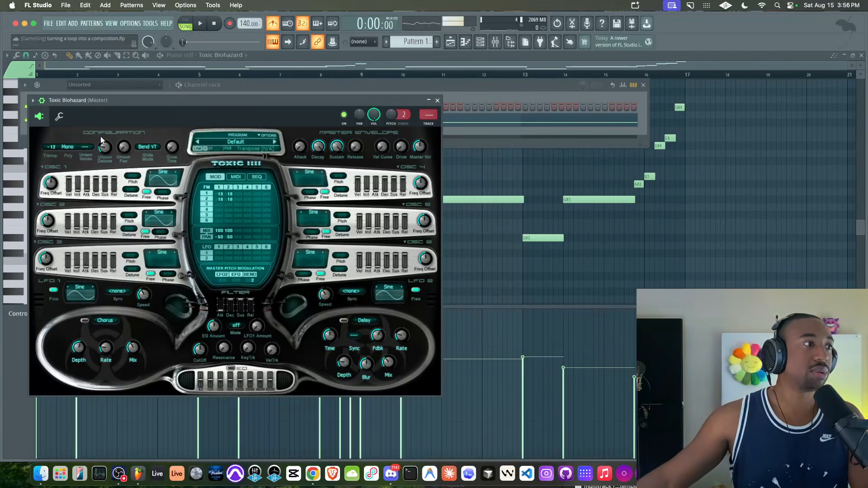
left_click(437, 100)
Play the loop with the metronome off and raise the FM amounts between Toxic Biohazard's oscillators 1 and 2 to about 20%
key("space")
key("F6")
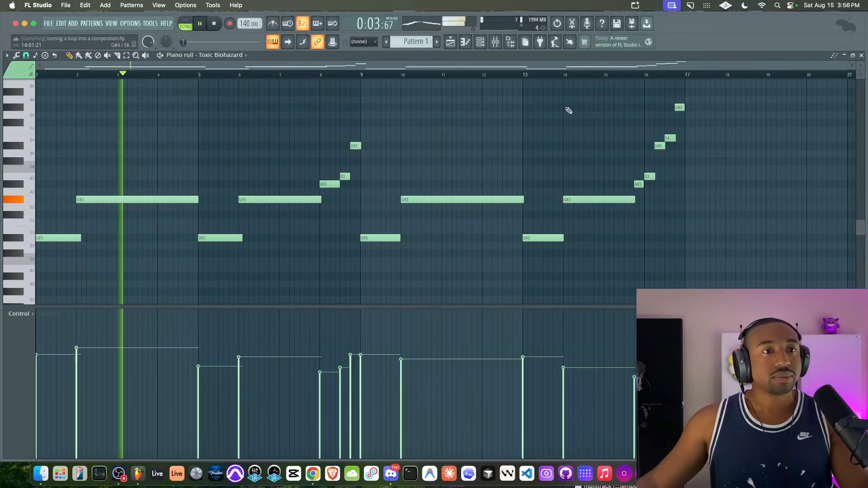
key("F6")
left_click(136, 119)
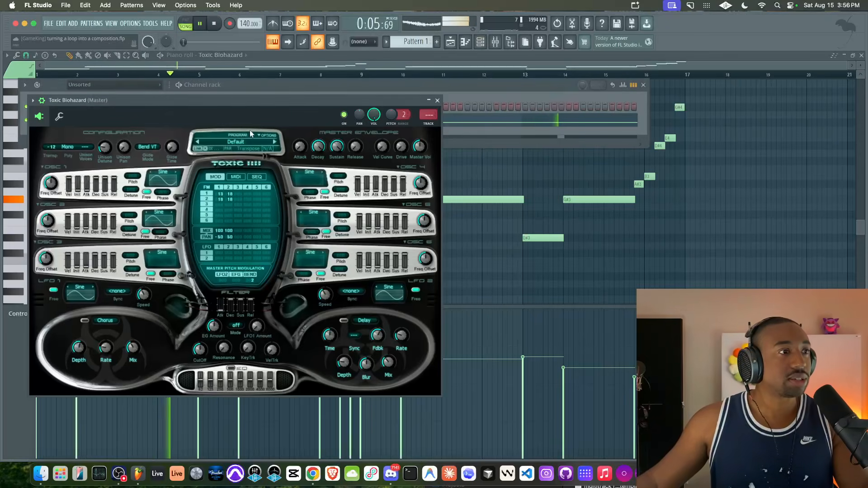
left_click_drag(229, 195, 221, 195)
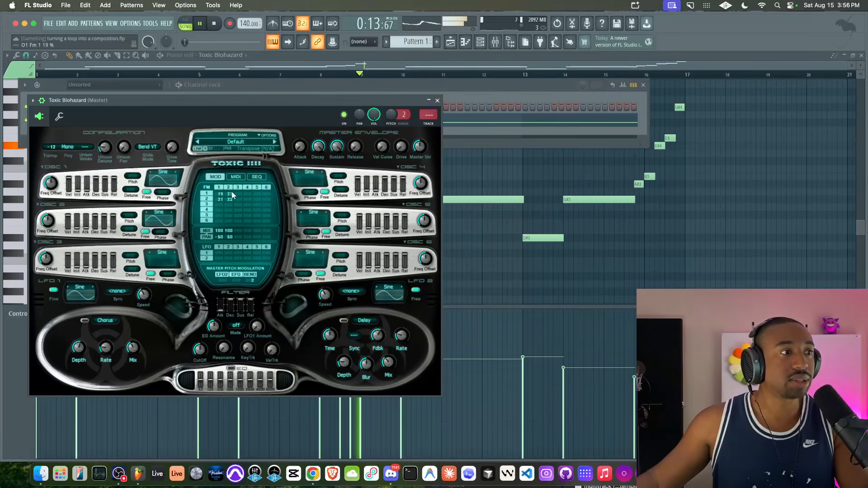
Replace the Meltdown clip on the Contrast track with the recorded Pattern 1 clip, deleting the old clip
left_click(450, 42)
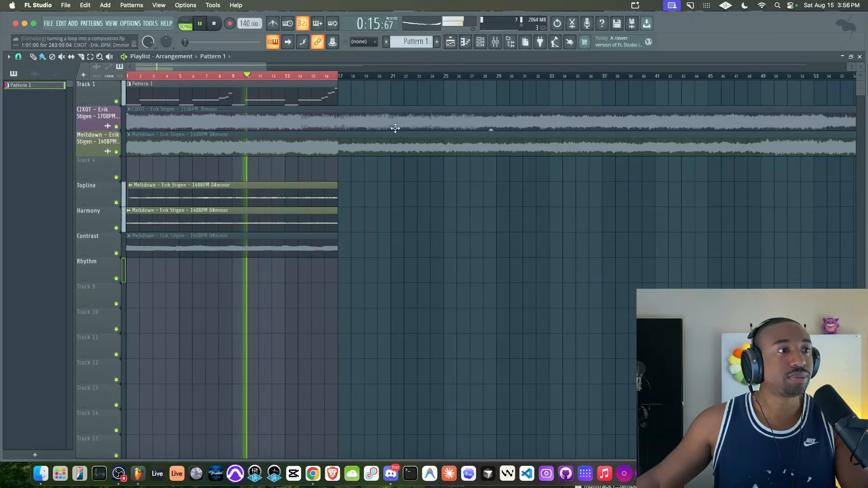
left_click_drag(250, 96, 232, 277)
left_click_drag(216, 244, 208, 329)
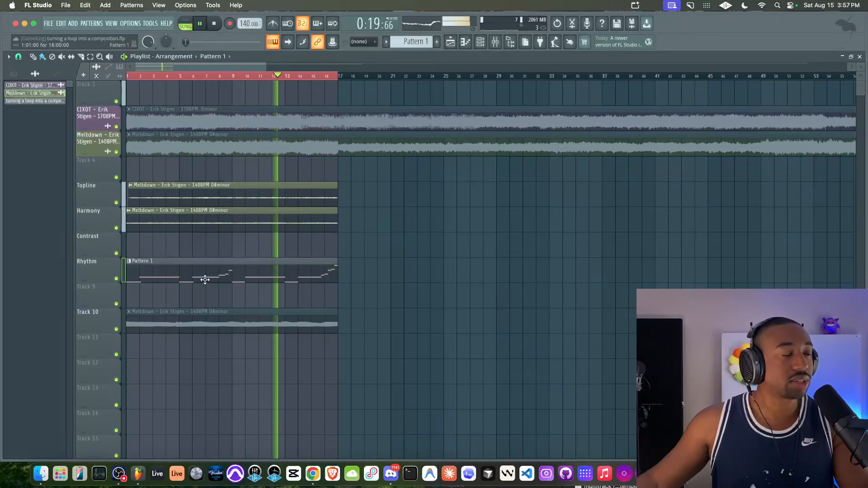
left_click_drag(204, 280, 205, 247)
left_click_drag(240, 316, 233, 322)
key("Delete")
Select the Topline, Harmony and Contrast clips together in the playlist and stop playback
left_click_drag(380, 242, 161, 188)
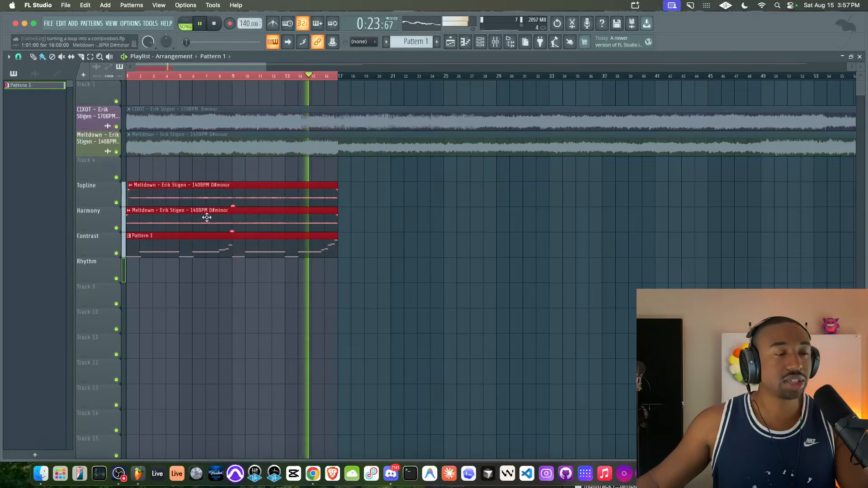
key("space")
right_click(157, 279)
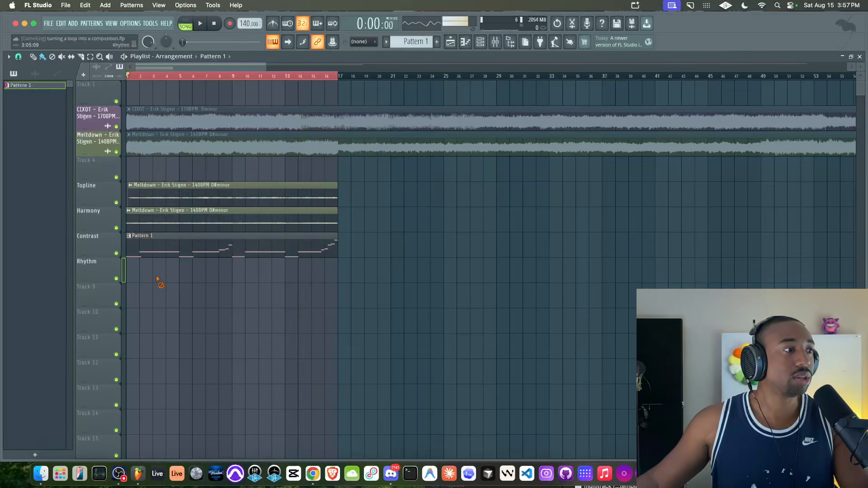
right_click(94, 317)
left_click(320, 316)
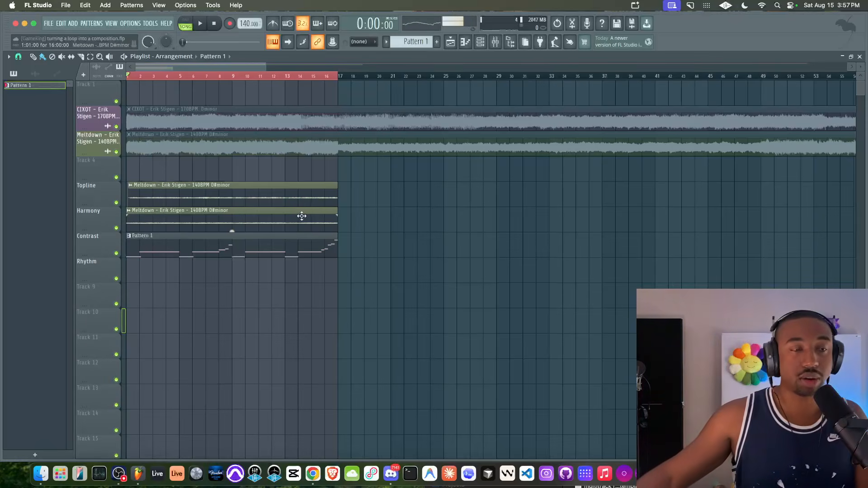
Add a second Toxic Biohazard channel and load the Default program from its presets library
left_click(484, 46)
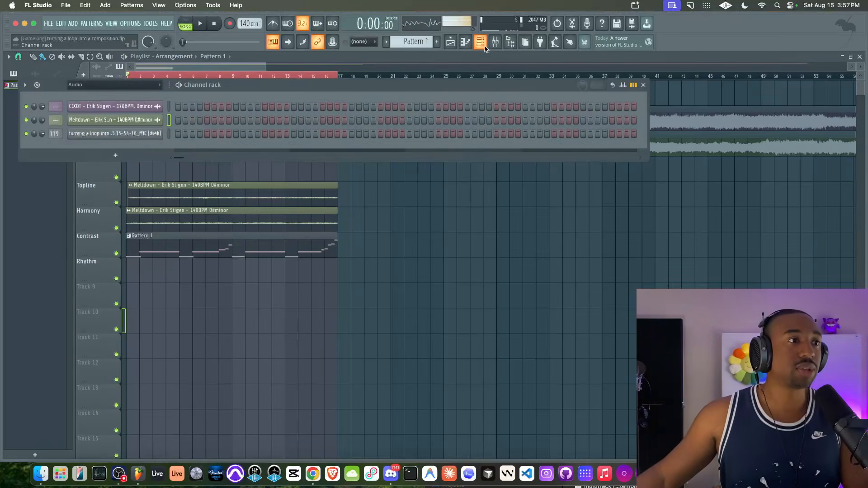
left_click(125, 155)
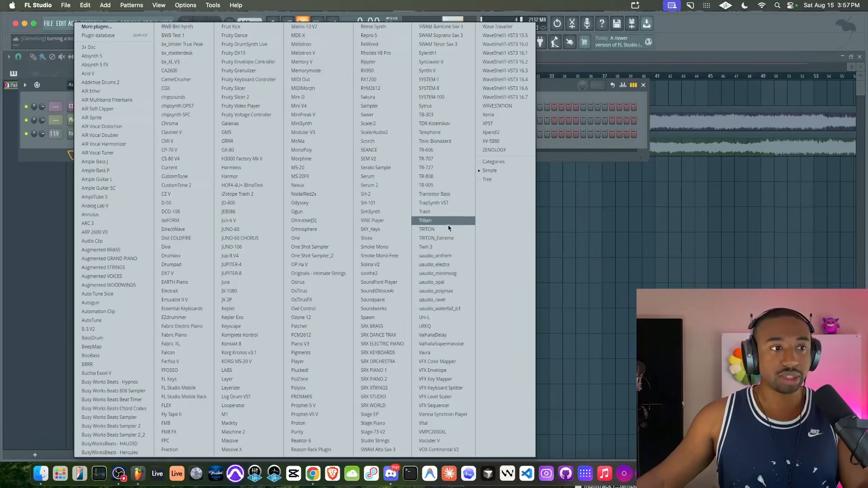
left_click(439, 141)
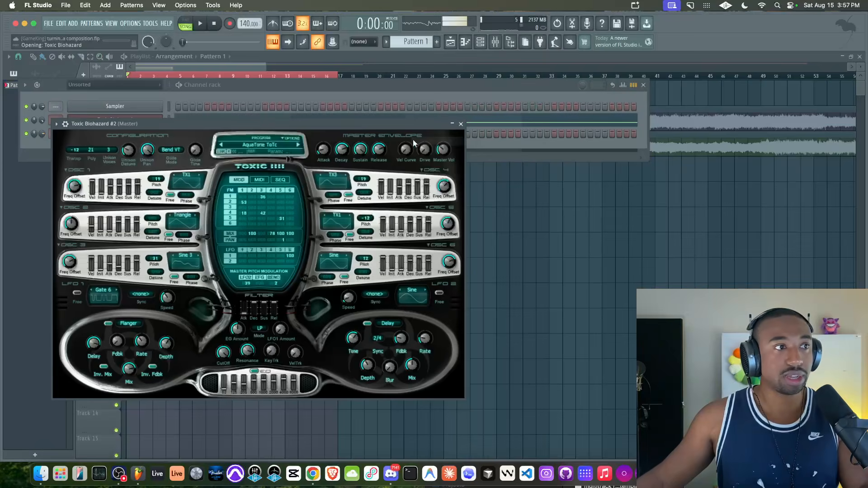
left_click(257, 150)
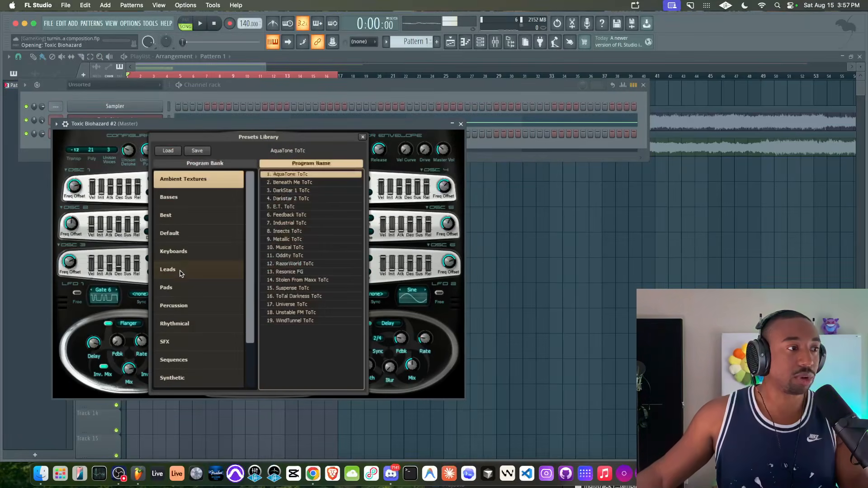
left_click(212, 251)
left_click(204, 233)
left_click(302, 175)
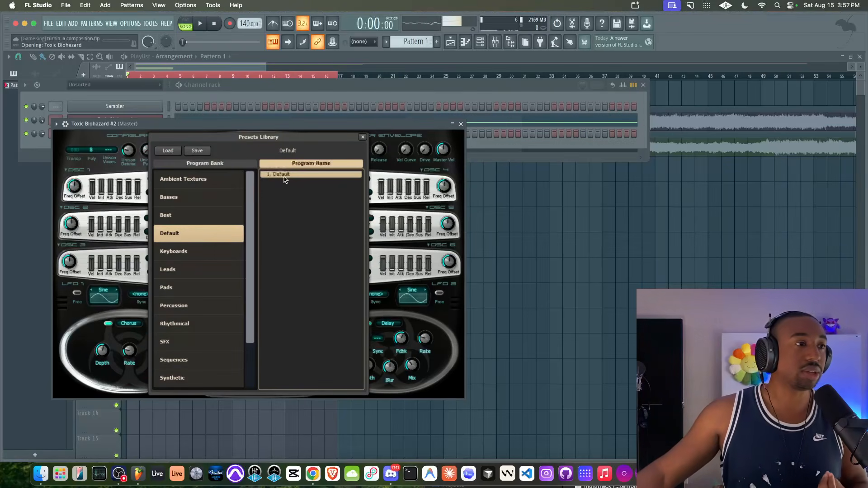
left_click(362, 136)
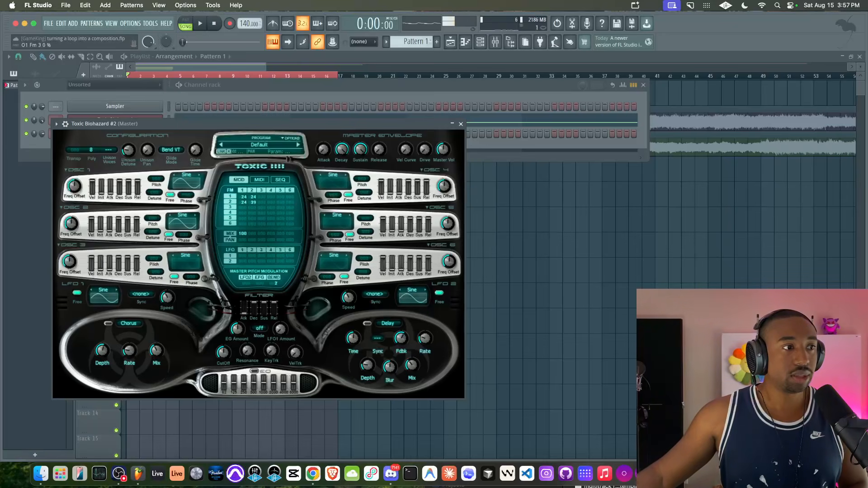
Set the FM amounts between oscillators 1 and 2 to 24, 24, 24 and 39, oscillator 2's mix to 100, and their pans to -50 and 50
left_click_drag(252, 234, 243, 259)
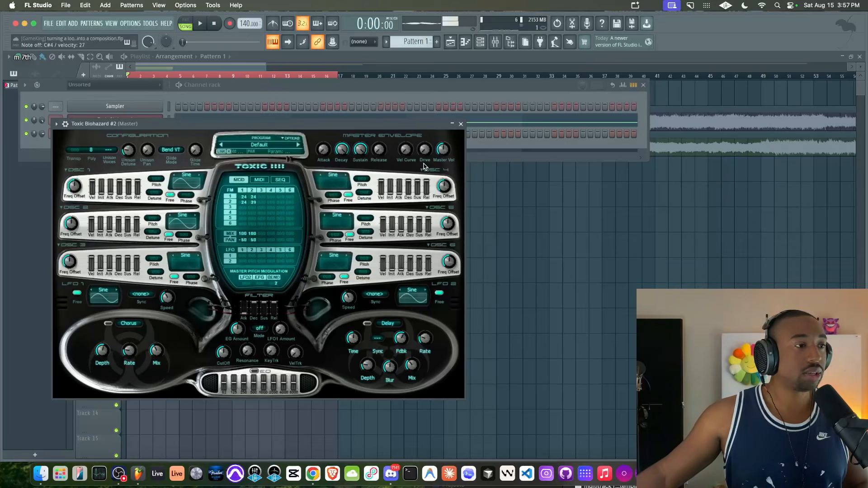
left_click(461, 124)
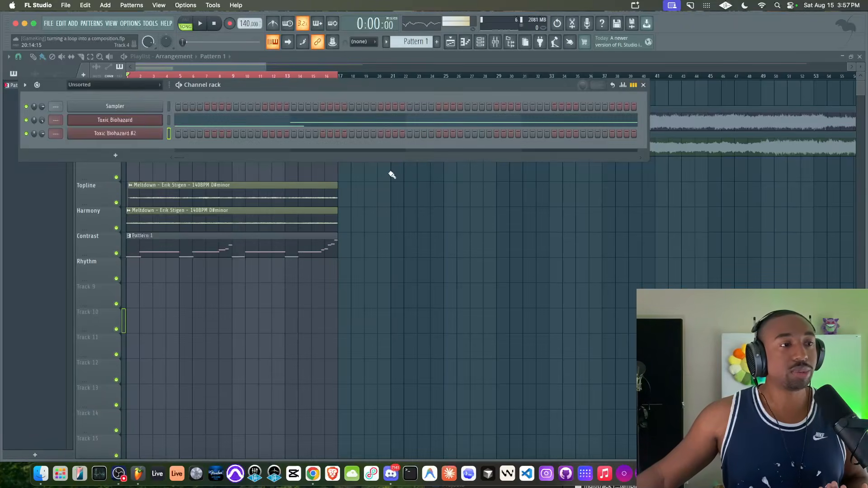
key("F6")
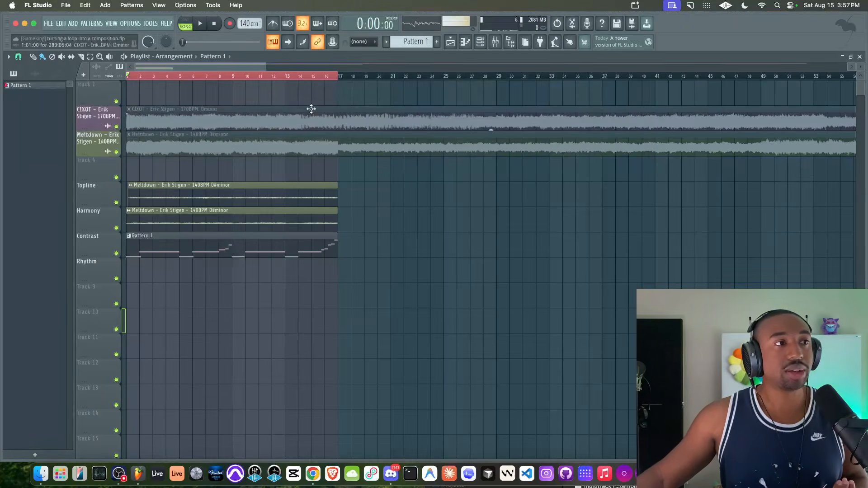
Select the Harmony clip and briefly play the arrangement from the start
left_click(209, 220)
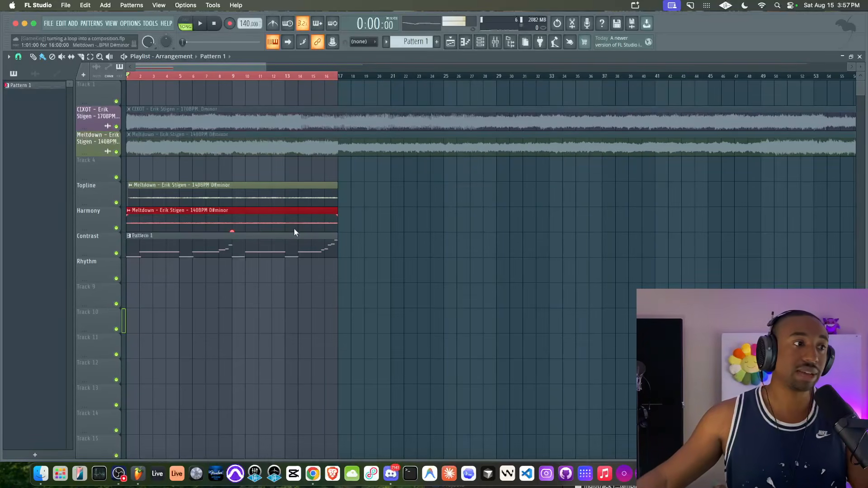
key("space")
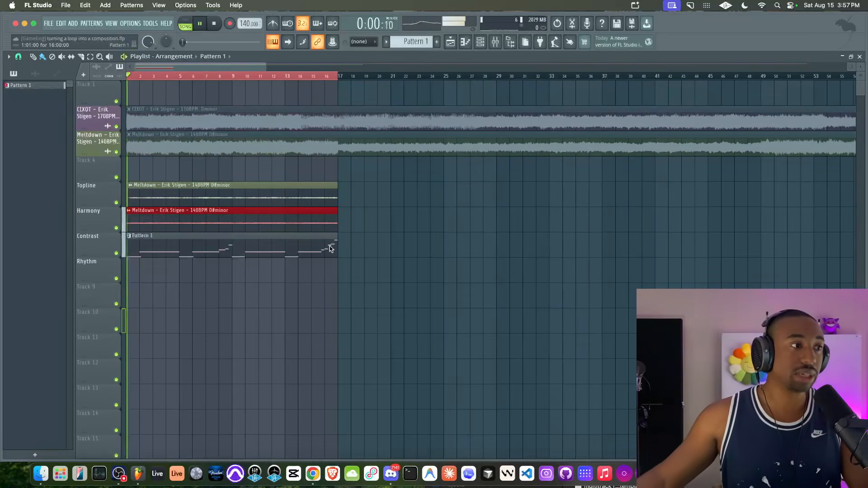
key("space")
Switch to a new Pattern 2 and open the piano roll for Toxic Biohazard #2
left_click(480, 42)
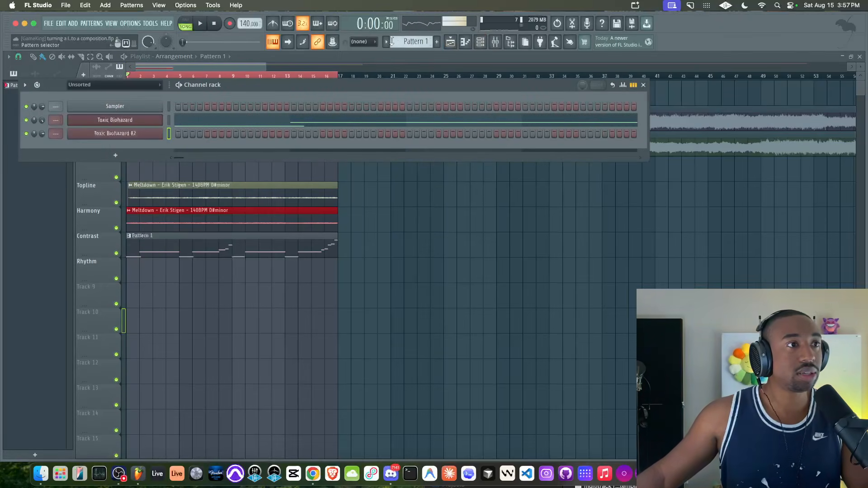
left_click_drag(401, 41, 400, 37)
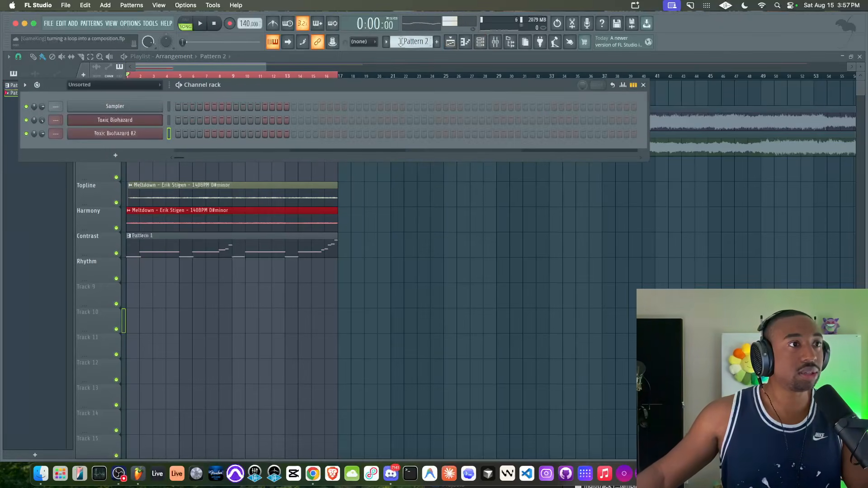
right_click(159, 130)
left_click(177, 132)
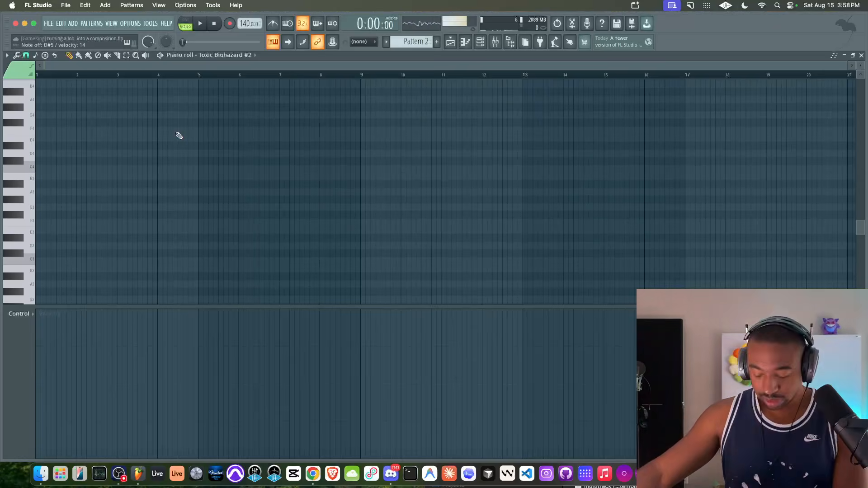
Draw a chord of A#4, D#5 and A#5 at bar 1 and lengthen its notes to two bars
scroll(179, 135, "up", 5)
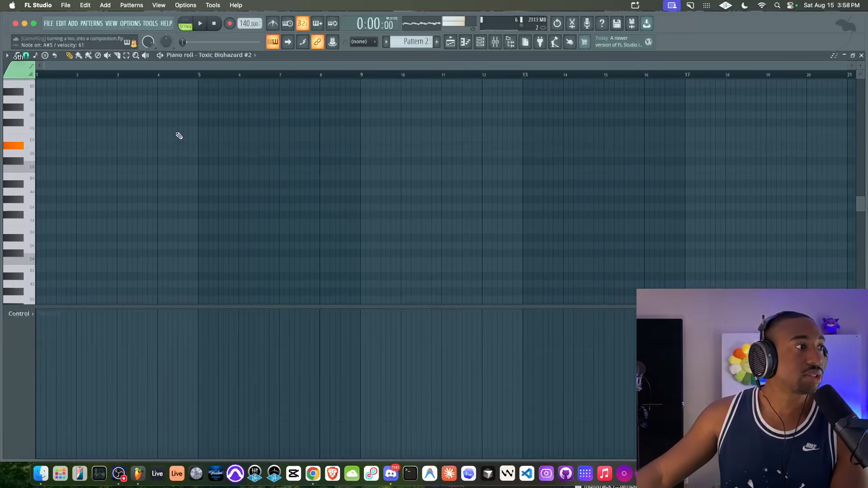
scroll(179, 136, "up", 2)
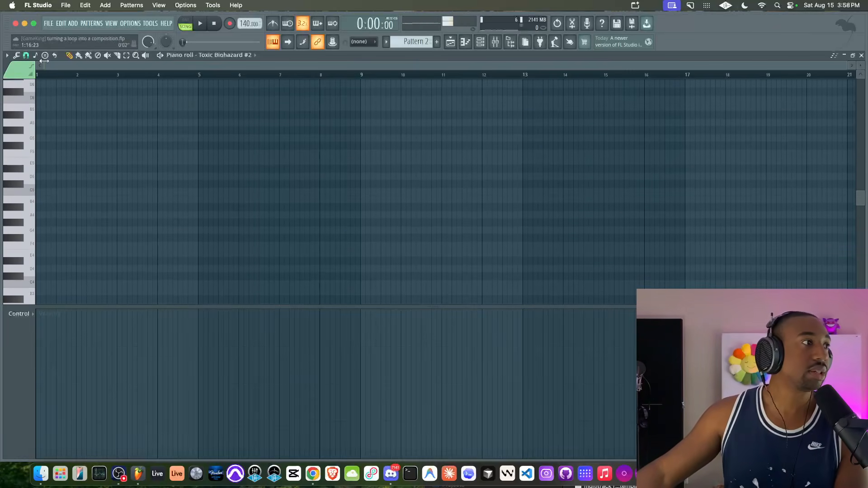
left_click(26, 55)
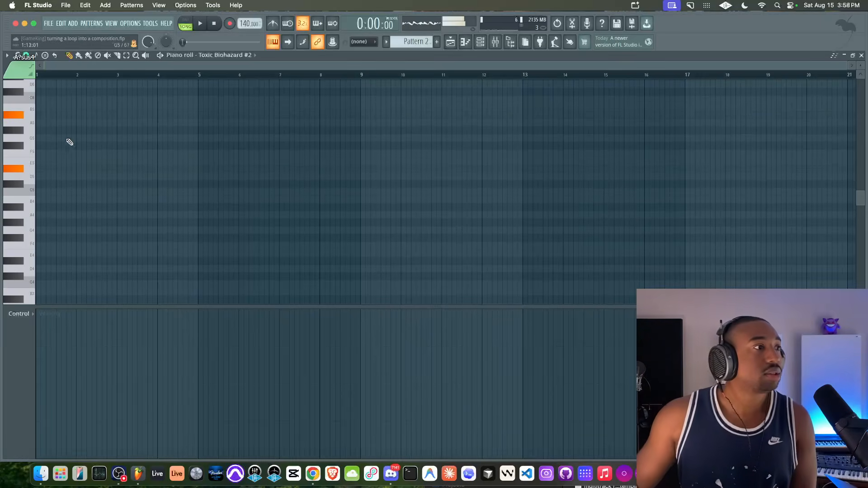
left_click(39, 206)
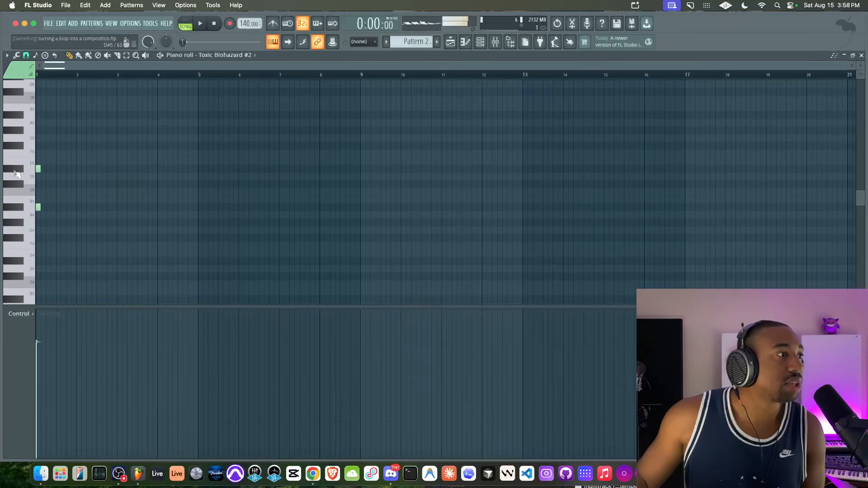
left_click(51, 116)
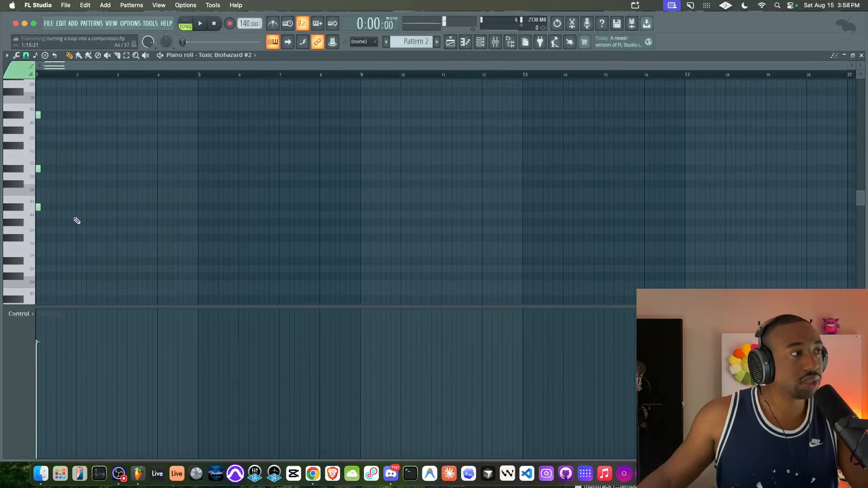
left_click_drag(77, 221, 115, 122)
left_click(184, 135, "super")
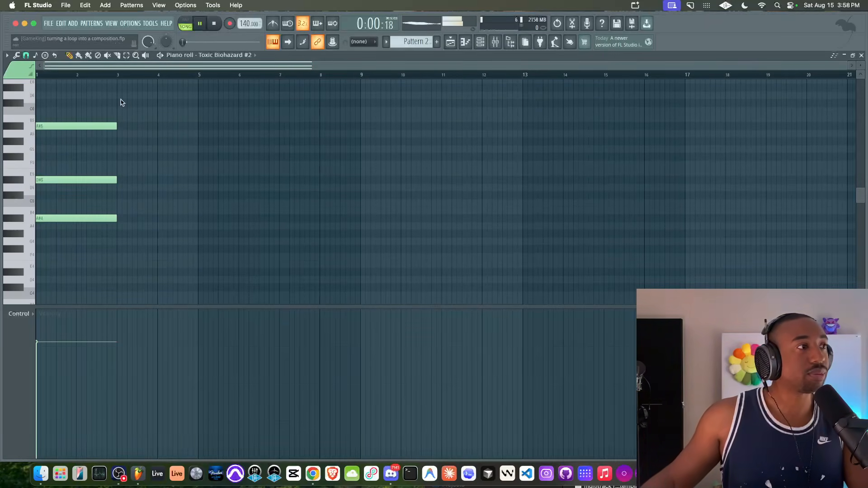
Place Pattern 2 at bar 17 on the Harmony track, clear the loop selection and move the playback position there
left_click(450, 41)
left_click(346, 225)
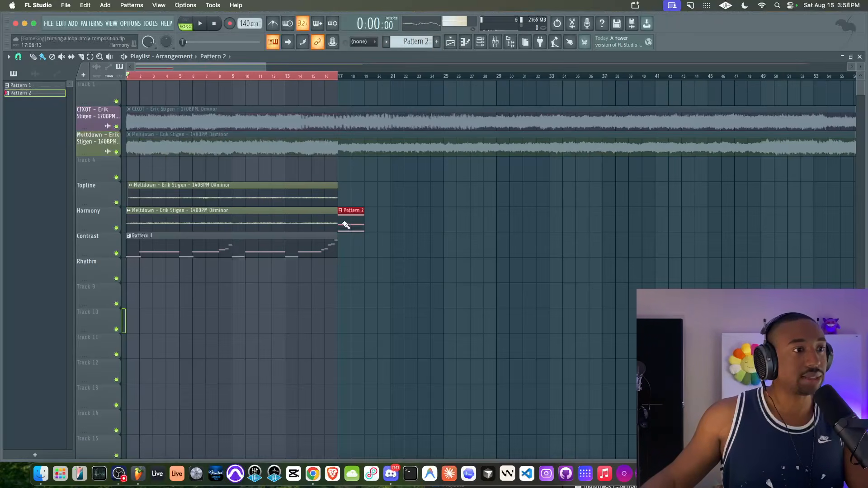
left_click(338, 75)
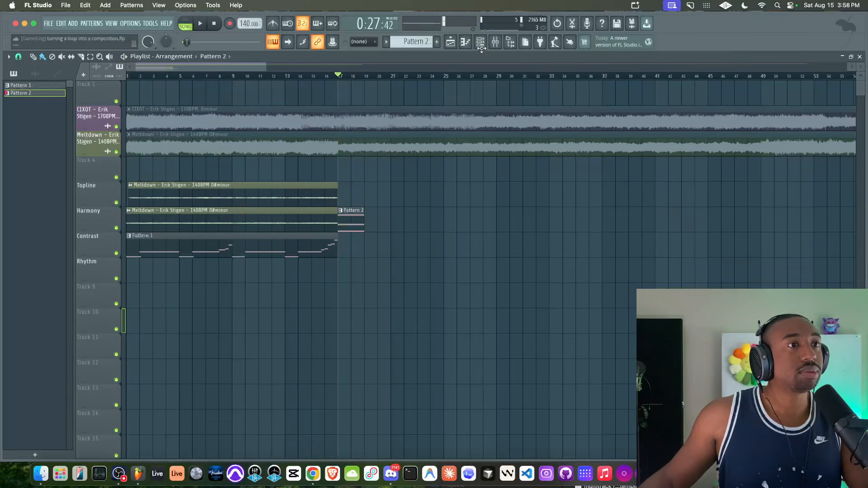
Lower the channel volume of Toxic Biohazard #2 to about 40%
key("F6")
left_click_drag(42, 134, 42, 154)
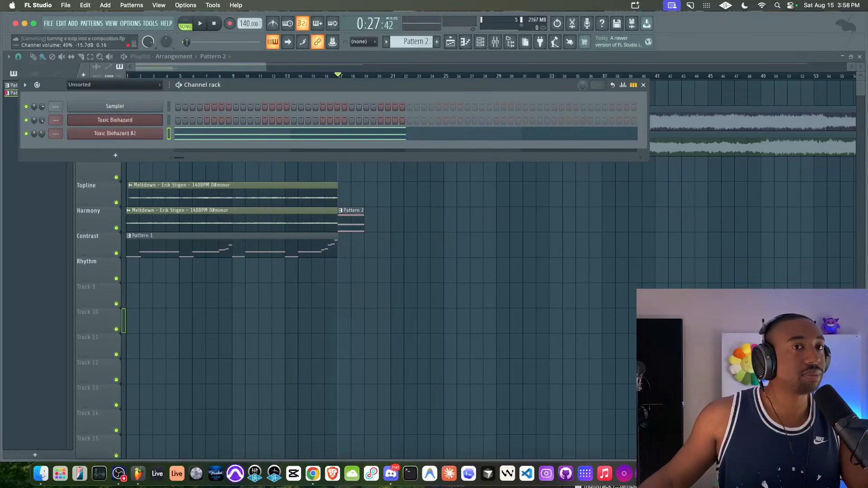
key("F6")
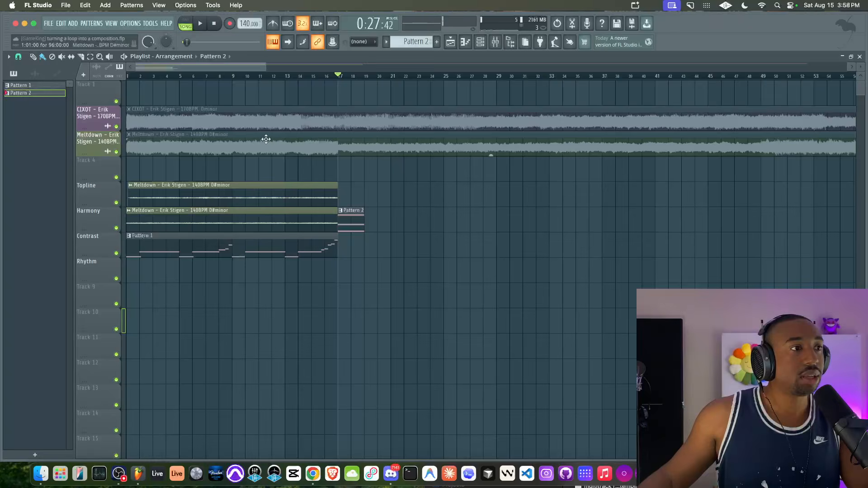
Shorten the Pattern 2 chord to one bar and audition it with the metronome on
double_click(353, 220)
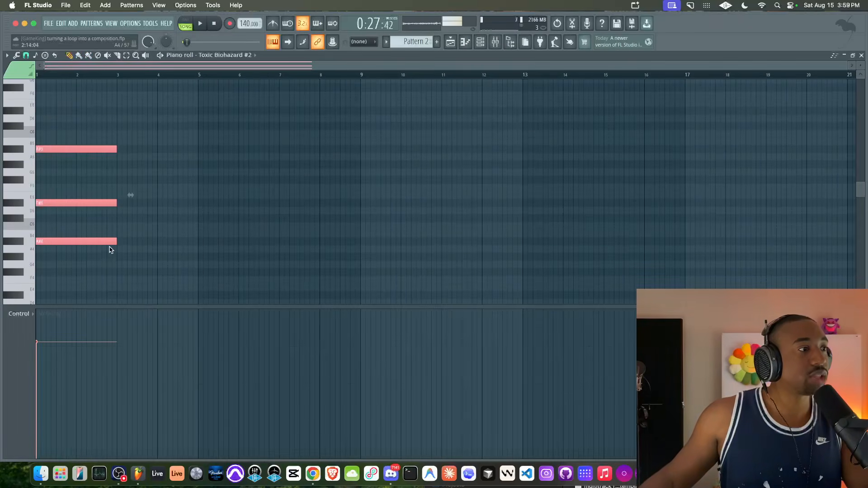
left_click_drag(116, 241, 70, 242)
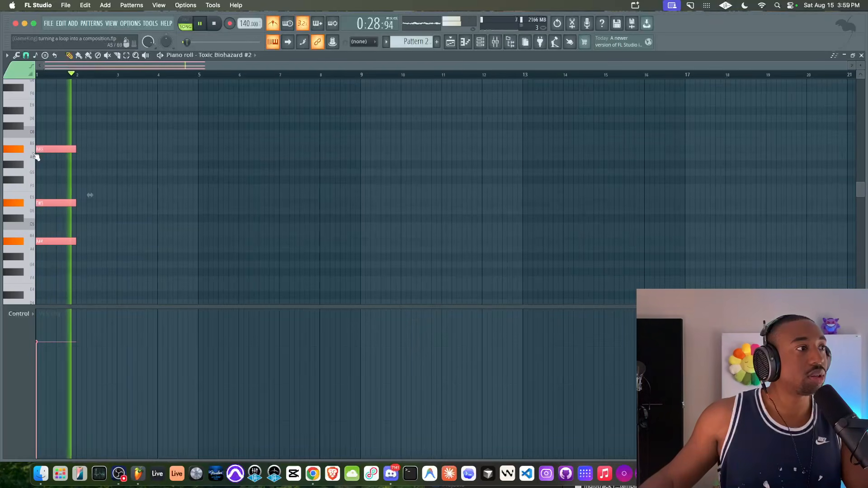
key("space")
Copy the chord to bar 2 as F#4, B4 and F#5 lasting two bars, and play the progression from bar 17
left_click(21, 166)
left_click_drag(48, 151, 161, 180)
key("space")
key("space")
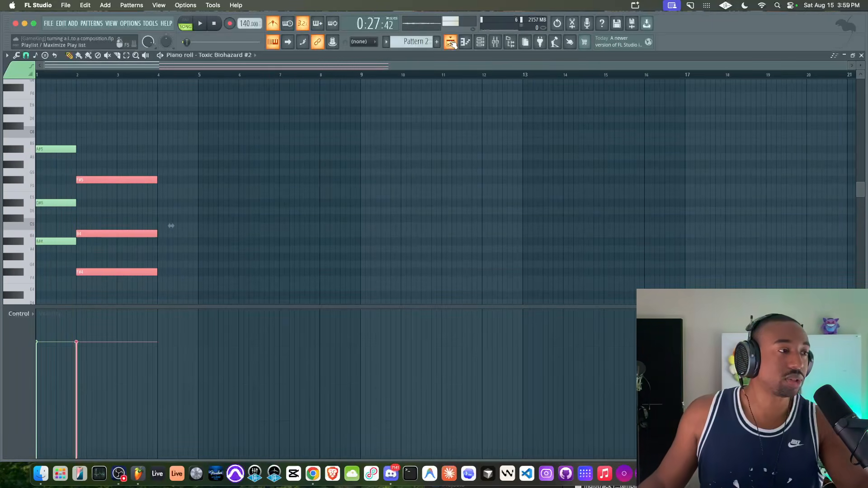
key("space")
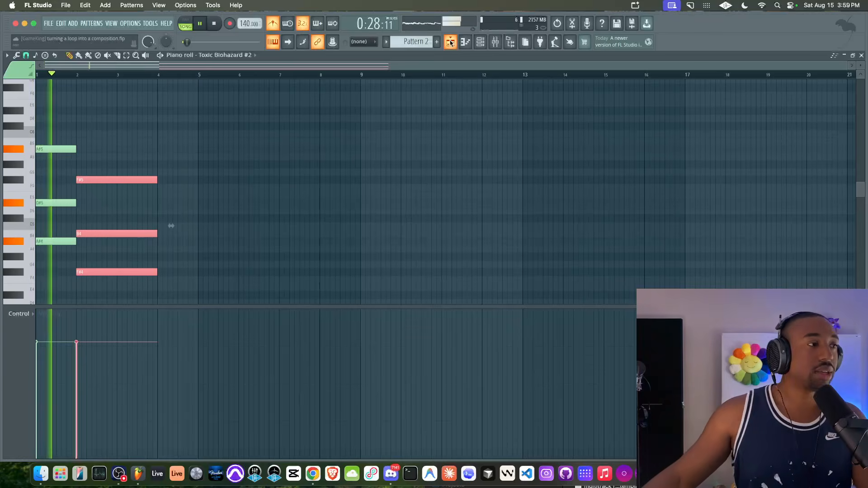
key("space")
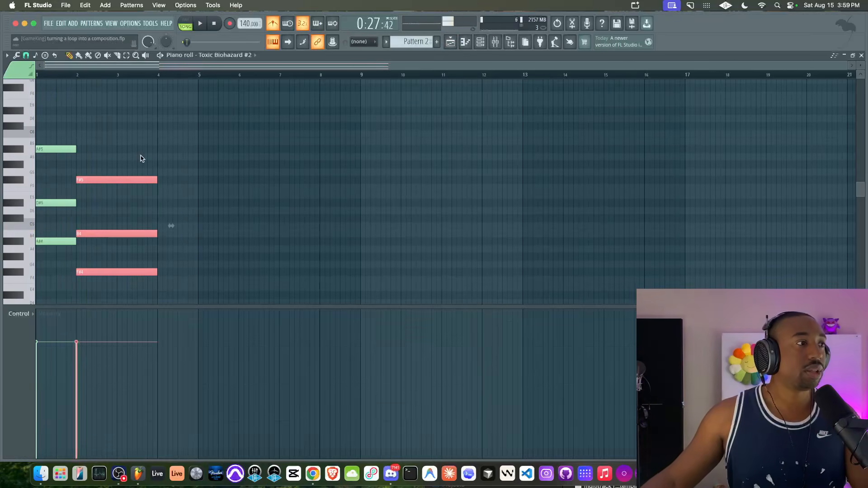
left_click(76, 137)
Raise the Glide Time of Toxic Biohazard #2 to about 56% while auditioning the chords
left_click(480, 42)
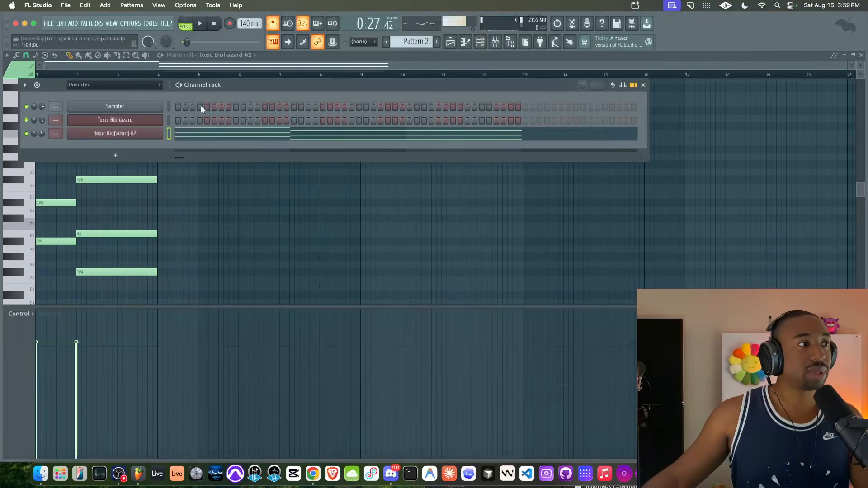
left_click(145, 135)
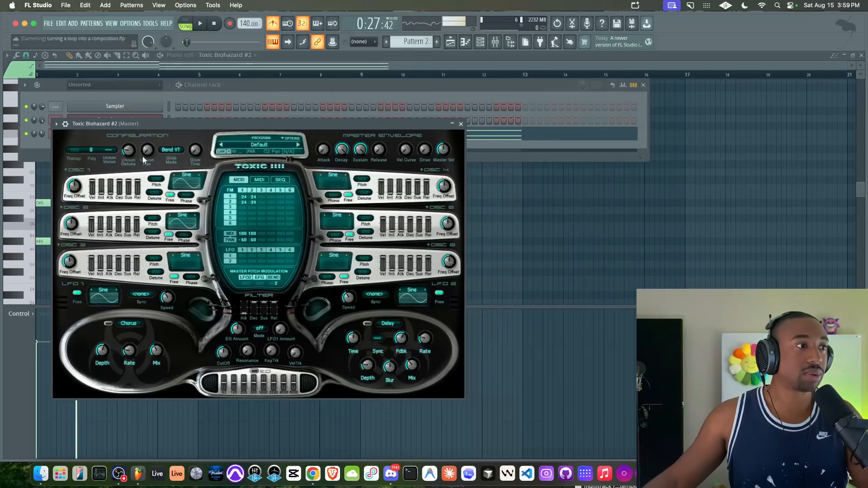
left_click(176, 148)
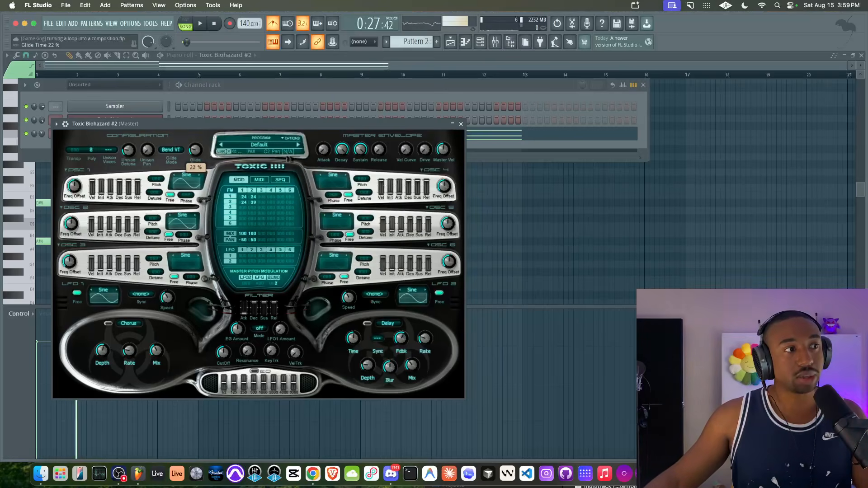
key("space")
scroll(202, 154, "up", 3)
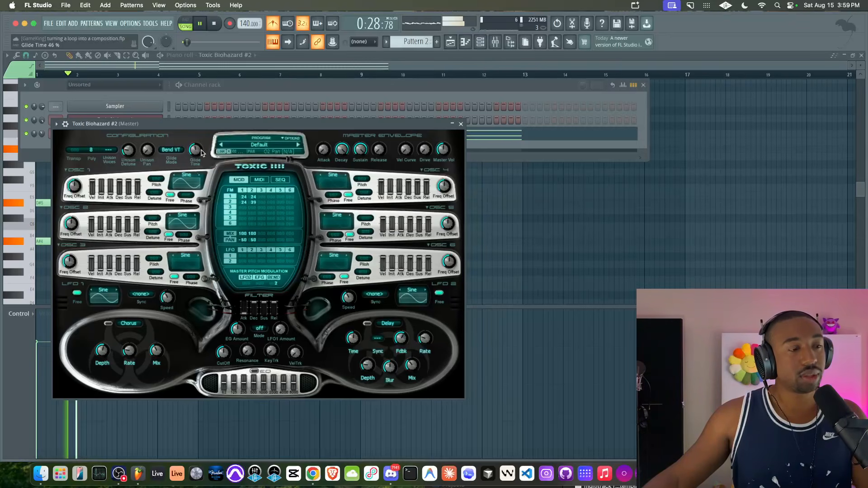
key("space")
scroll(202, 153, "up", 1)
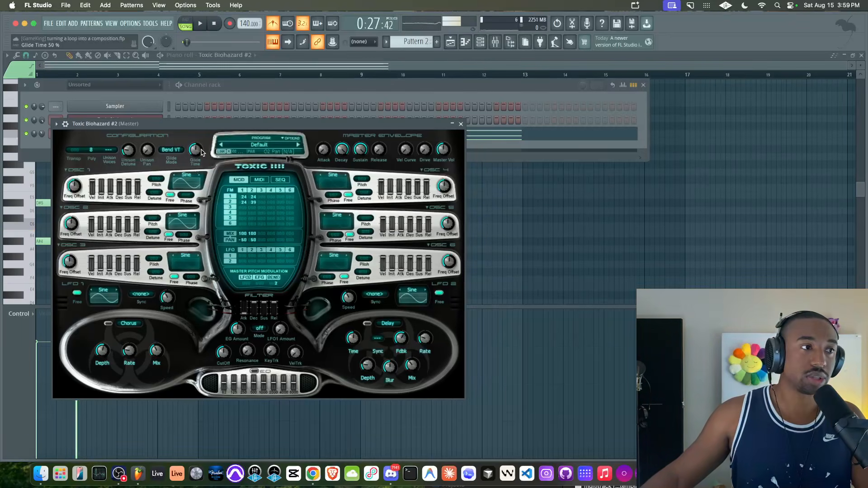
key("space")
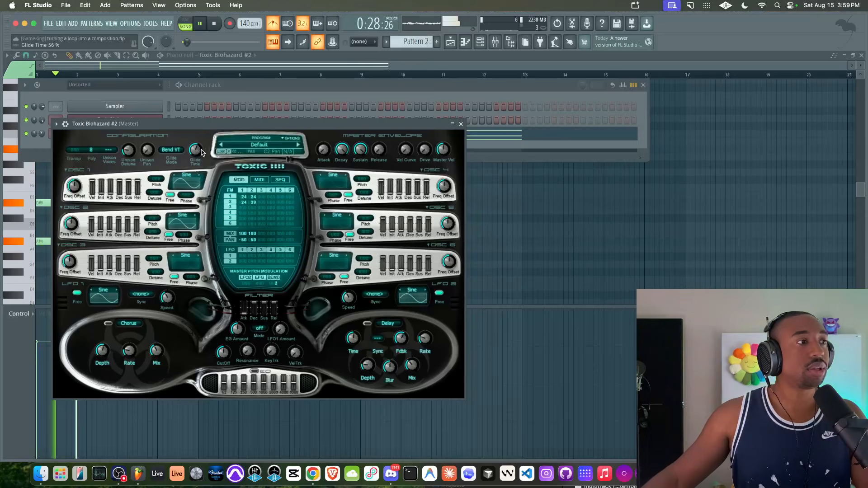
scroll(202, 152, "up", 1)
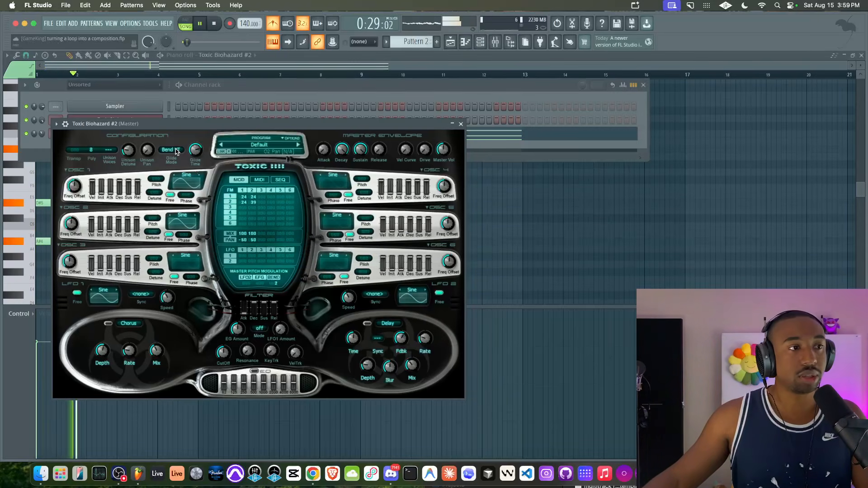
Close the synth window and replay the Pattern 2 chord progression in the piano roll
left_click(466, 130)
key("space")
key("F6")
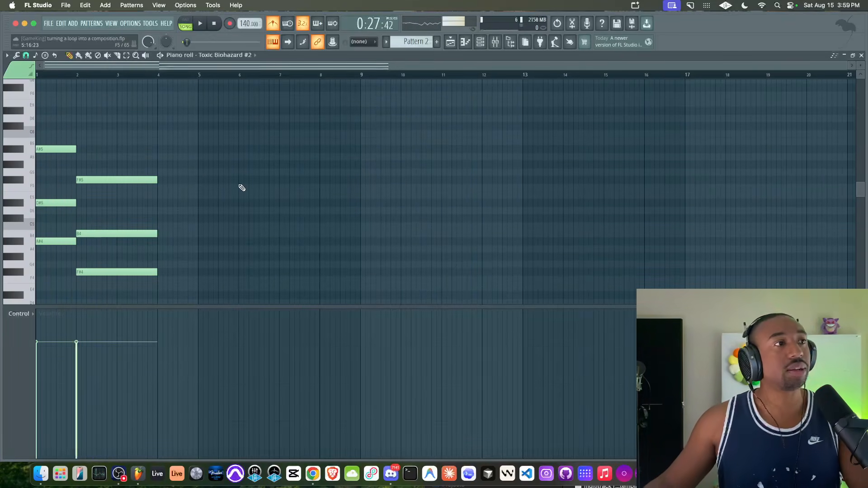
key("space")
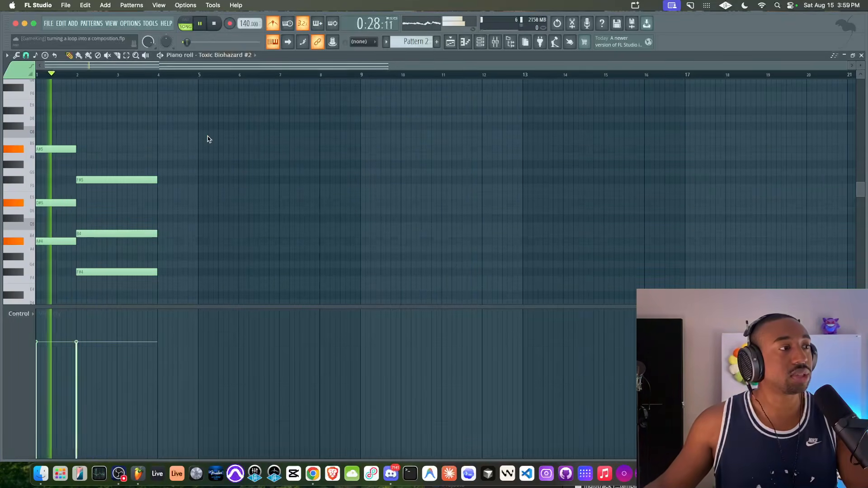
key("space")
Move Pattern 1 to the Rhythm track and Pattern 2 to the Contrast track at bar 1, and play the arrangement
key("F5")
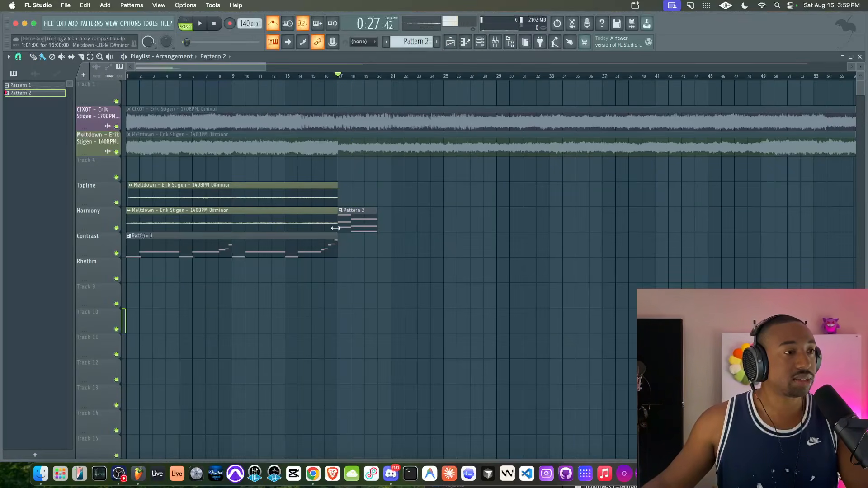
left_click_drag(233, 242, 233, 268)
left_click_drag(341, 230, 130, 255)
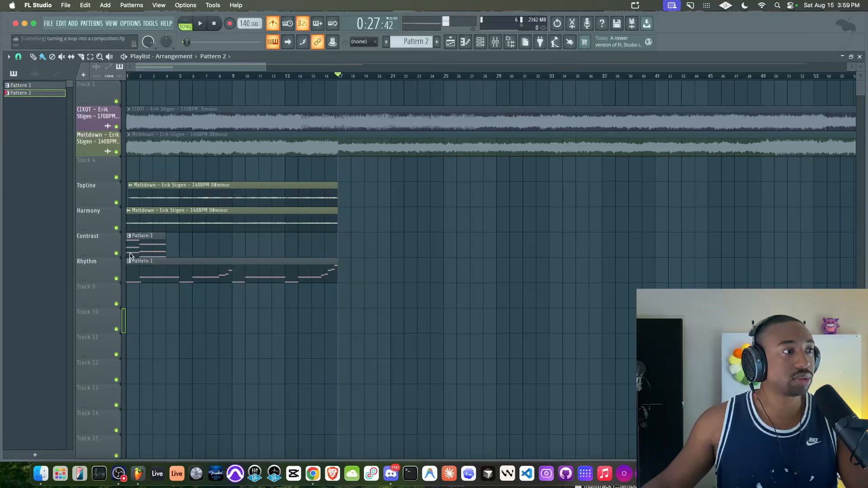
key("space")
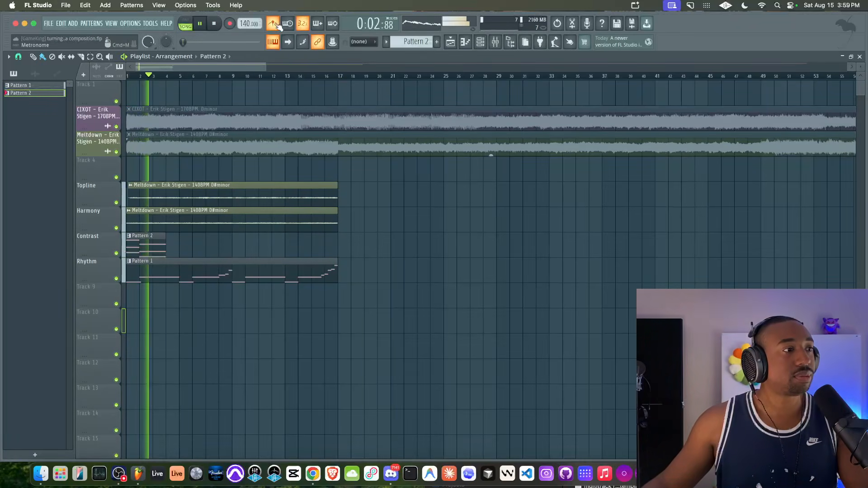
key("space")
Mute the Topline track and raise the gain of the Harmony clip during playback
left_click(116, 202)
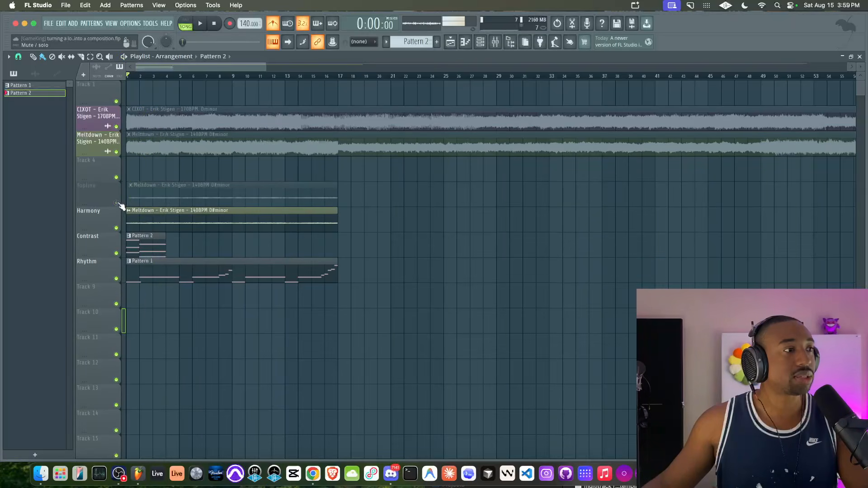
key("space")
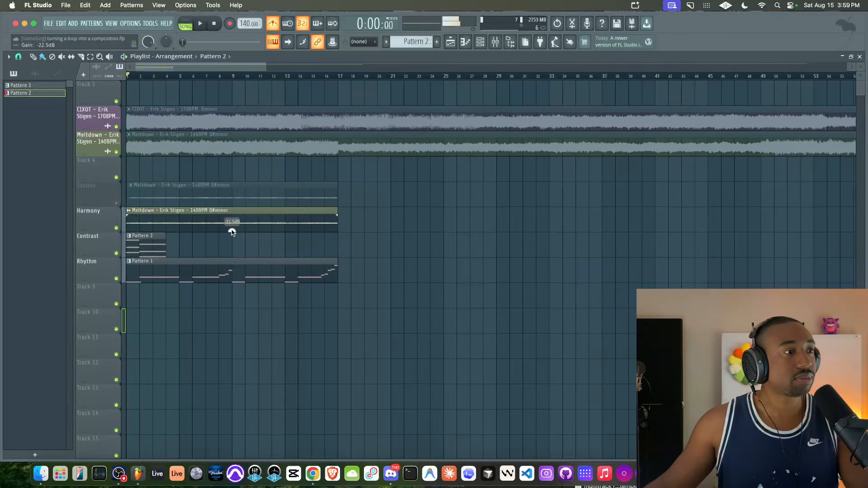
left_click_drag(231, 223, 232, 230)
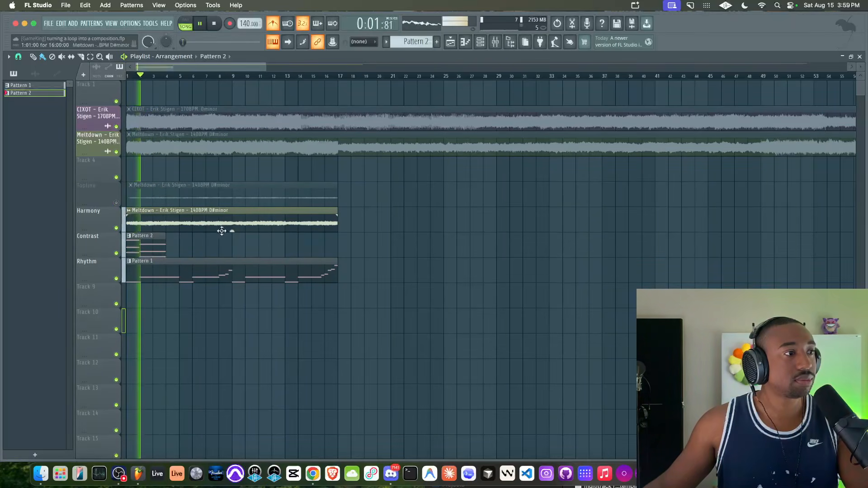
key("space")
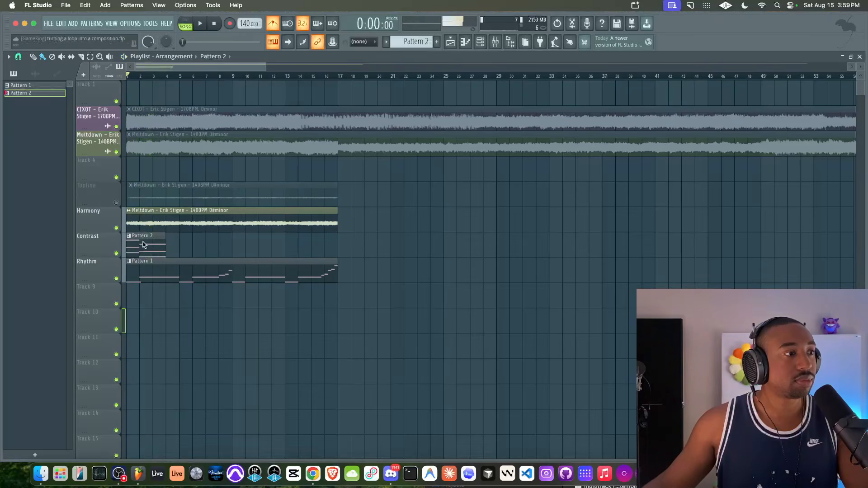
Play the section with the Contrast track muted, and turn the Topline and Contrast tracks back on
left_click(116, 253)
key("space")
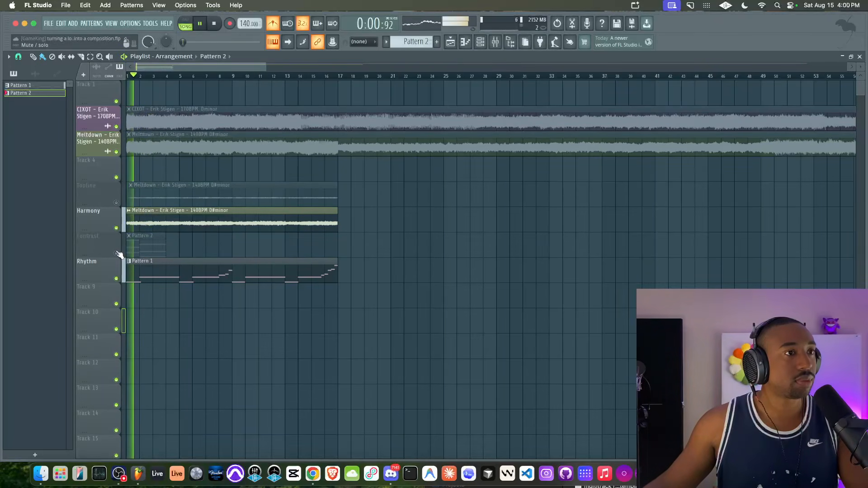
key("space")
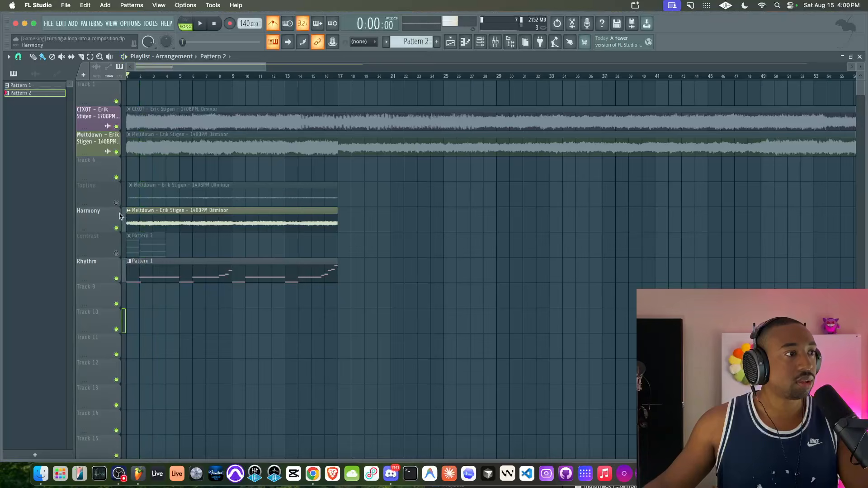
right_click(116, 203)
key("space")
right_click(116, 203)
key("space")
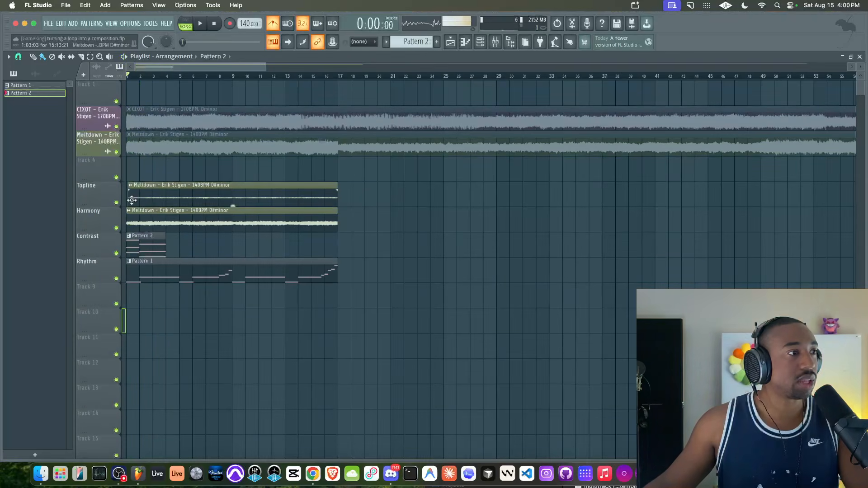
Delete the Meltdown clip from the Topline track and play the remaining layers from bar 1
right_click(156, 199)
key("space")
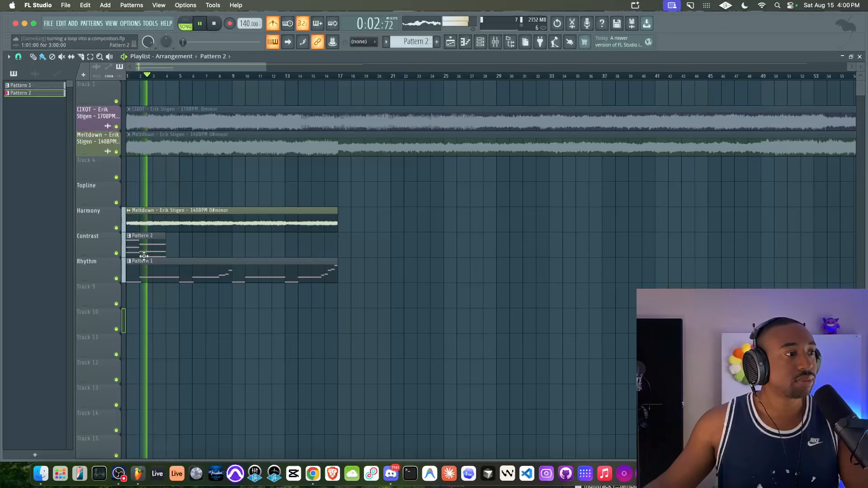
key("space")
Compare the layers by playing the section with the Harmony track muted and with the Contrast track muted
left_click(116, 228)
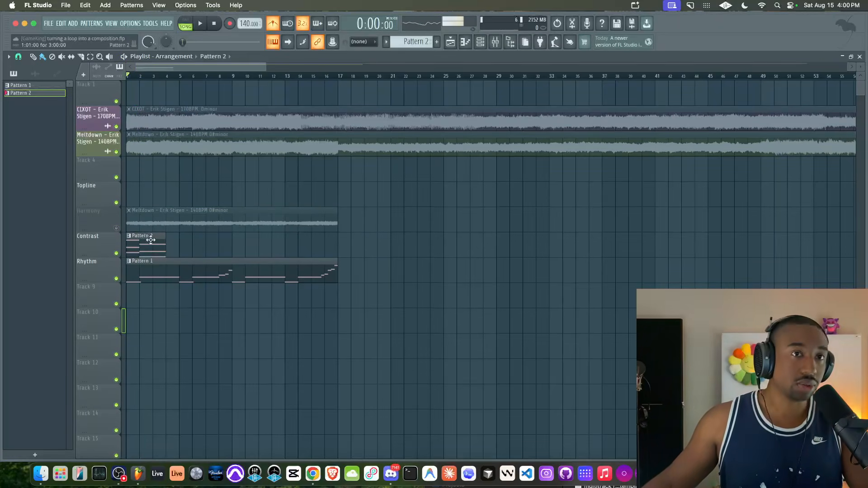
key("space")
left_click(117, 228)
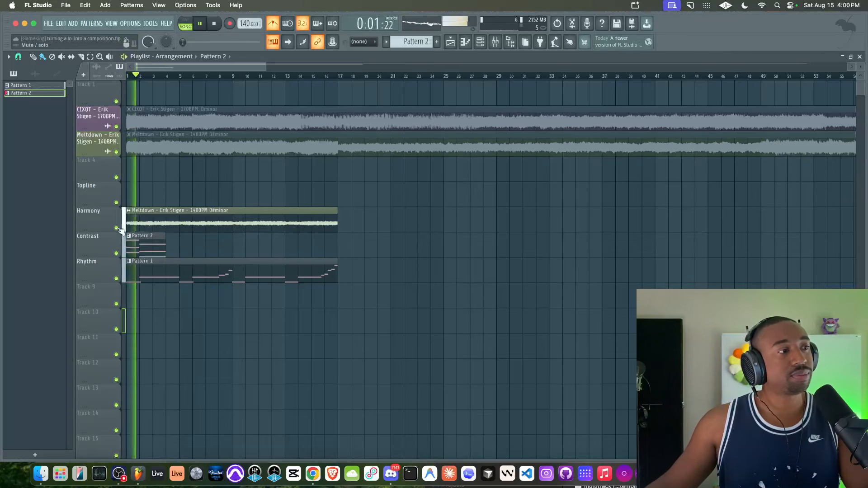
key("space")
left_click(117, 253)
key("space")
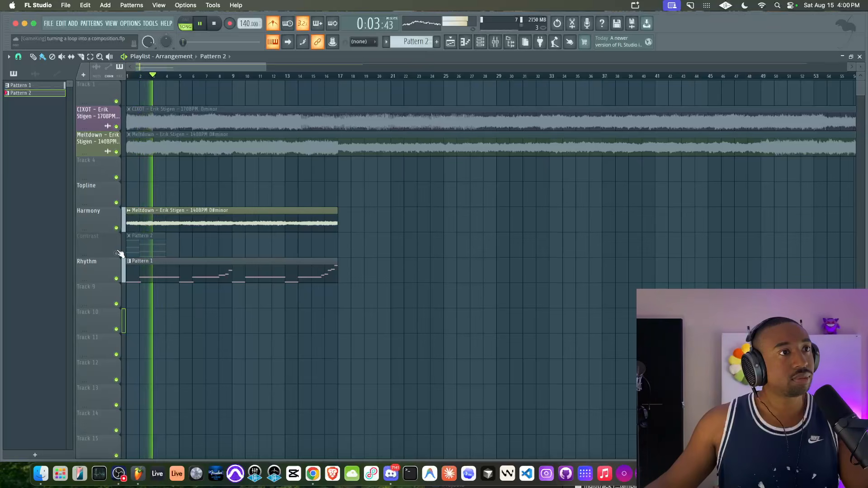
key("space")
left_click(117, 254)
Mute the Harmony track and add a one-bar A#6 slide note at bar 4 in Pattern 2
left_click(116, 228)
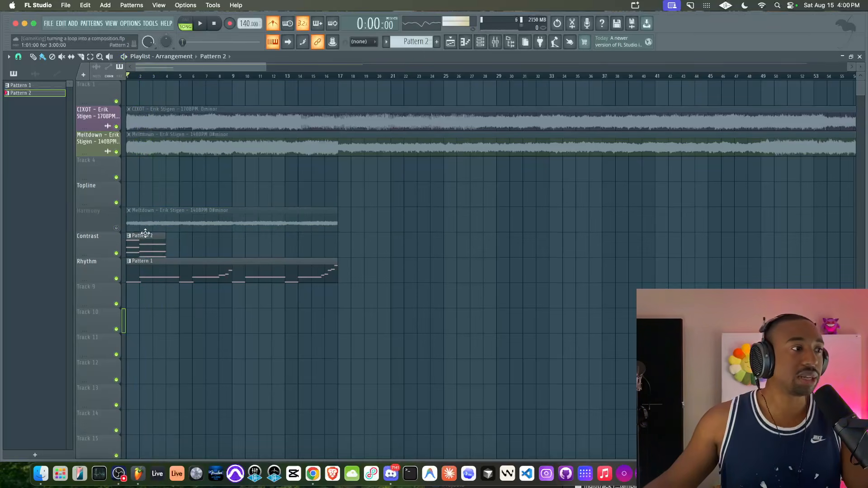
double_click(145, 239)
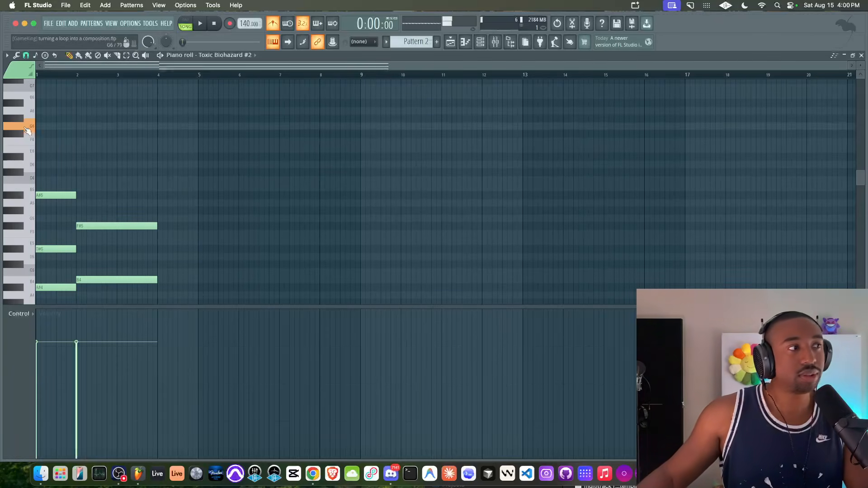
left_click_drag(132, 104, 166, 105)
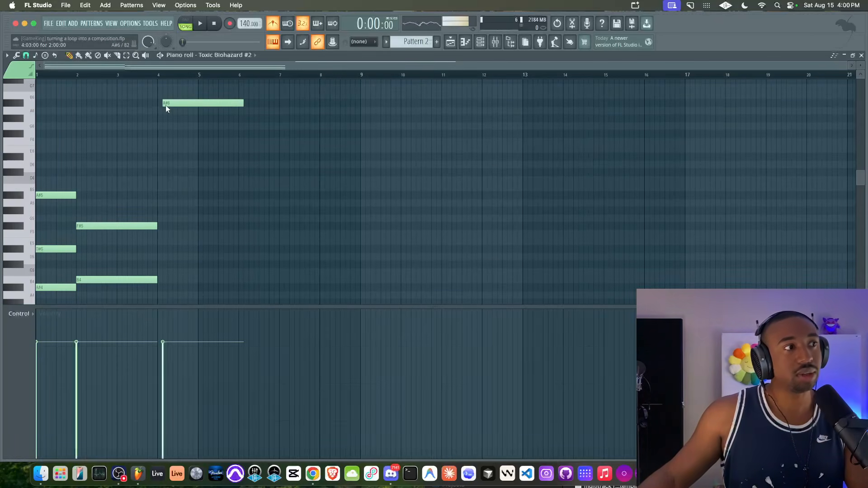
double_click(165, 105)
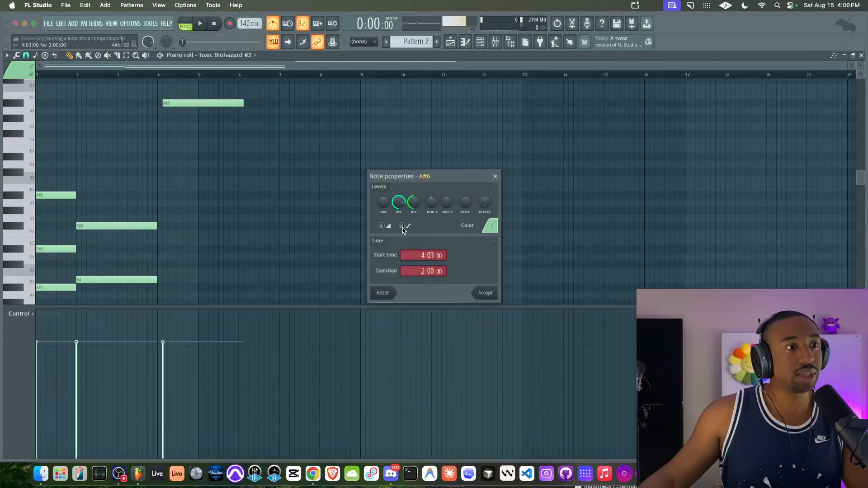
left_click(483, 290)
left_click_drag(188, 102, 181, 104)
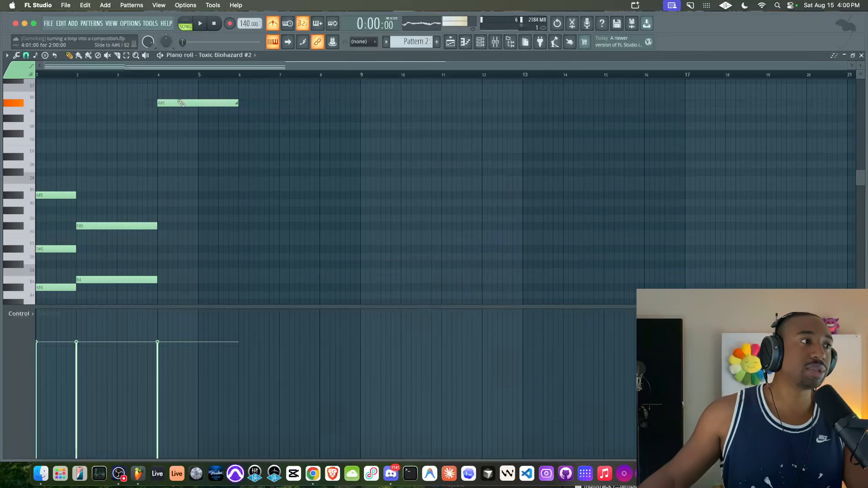
scroll(194, 111, "up", 1)
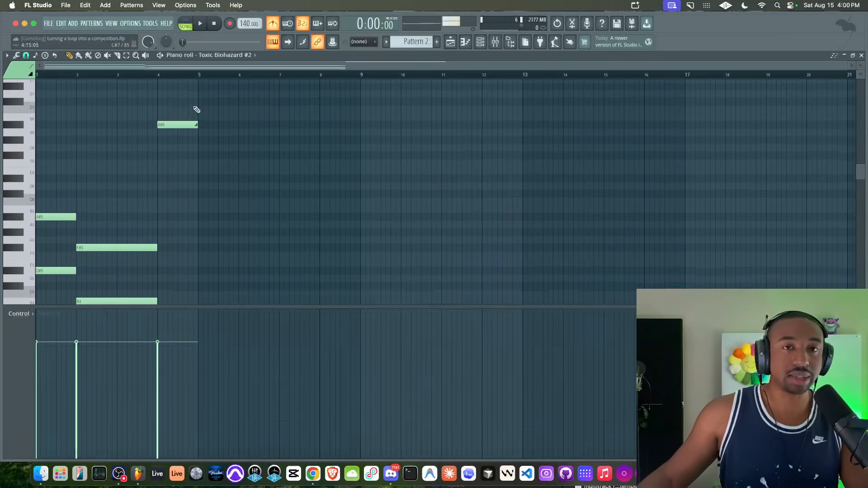
Extend the second chord's F#4, B4 and F#5 notes to bar 5 and save the project
scroll(194, 110, "down", 2)
left_click_drag(173, 122, 189, 294)
right_click(260, 282)
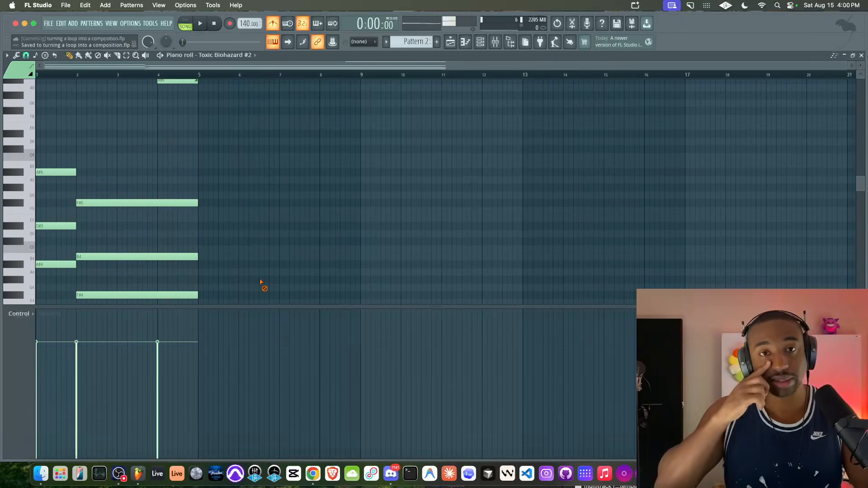
Move the A#6 slide note to the start of bar 2 while Pattern 2 plays
key("space")
scroll(141, 150, "up", 3)
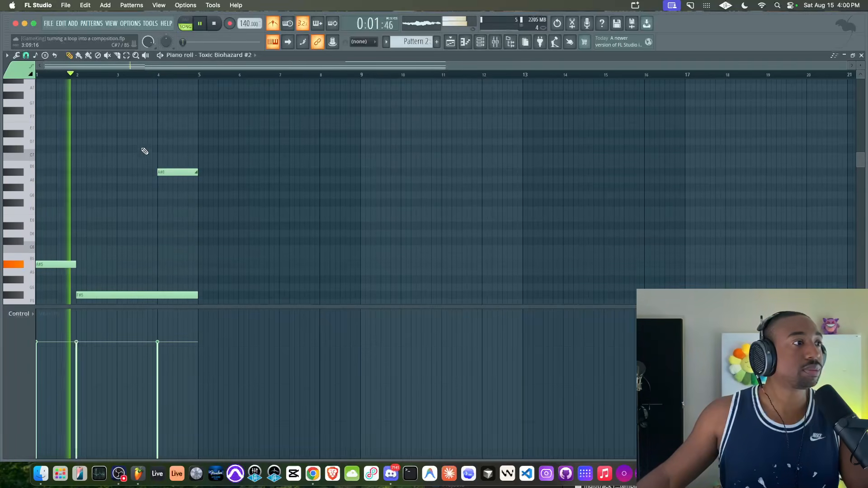
left_click_drag(167, 172, 106, 172)
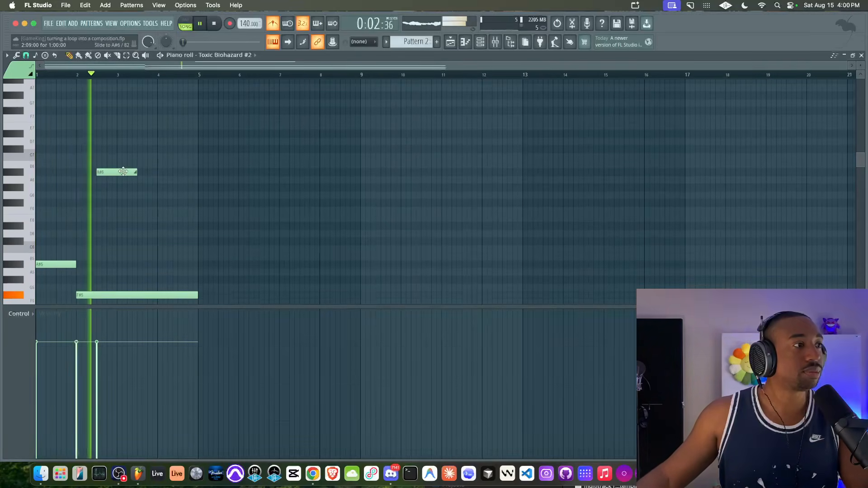
left_click_drag(122, 171, 101, 172)
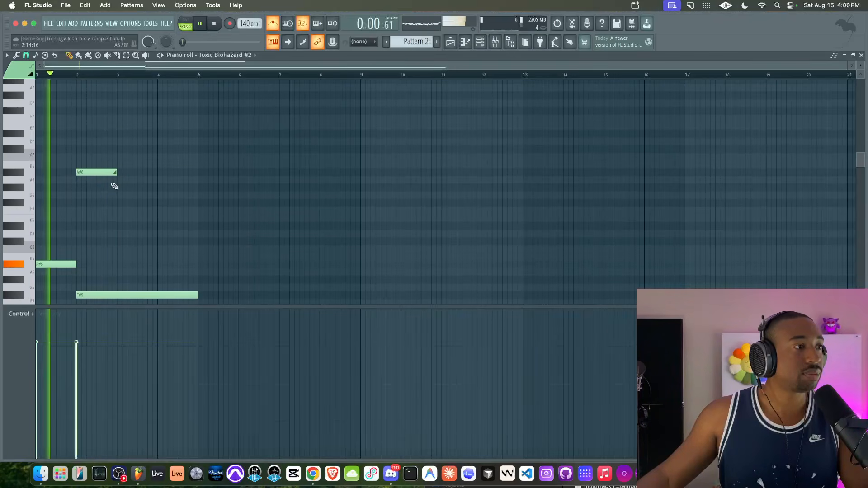
scroll(126, 171, "down", 1)
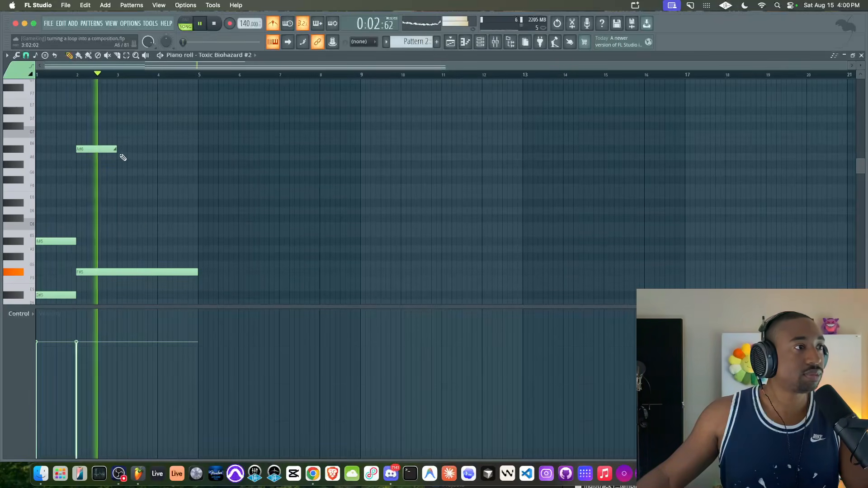
scroll(132, 213, "down", 3)
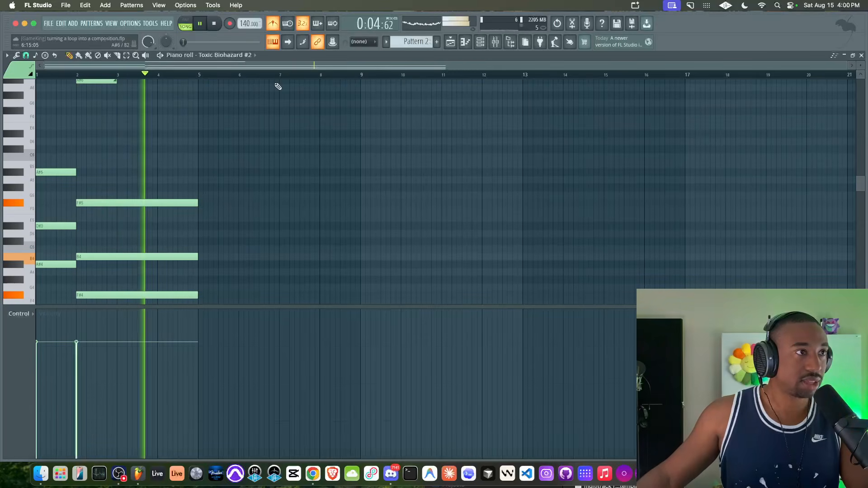
Shift the A#6 slide note one beat after bar 2 and shorten it to end at bar 3
scroll(192, 174, "down", 1)
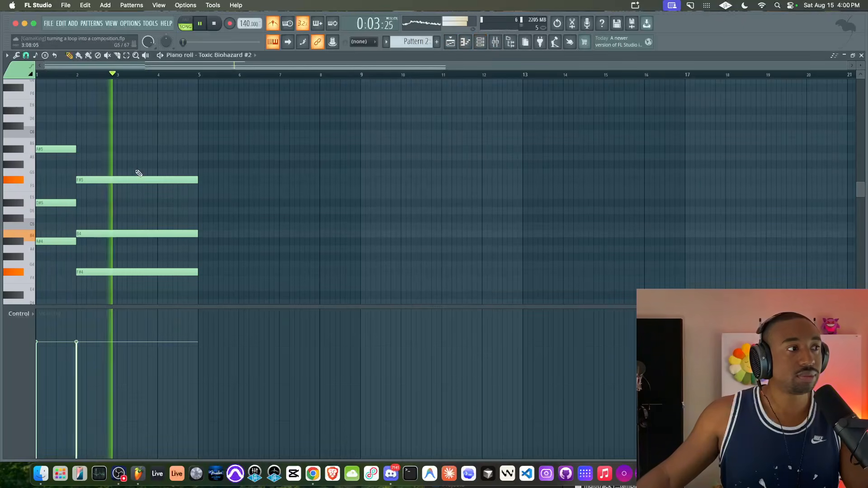
scroll(115, 174, "up", 2)
key("space")
left_click_drag(86, 103, 96, 103)
key("space")
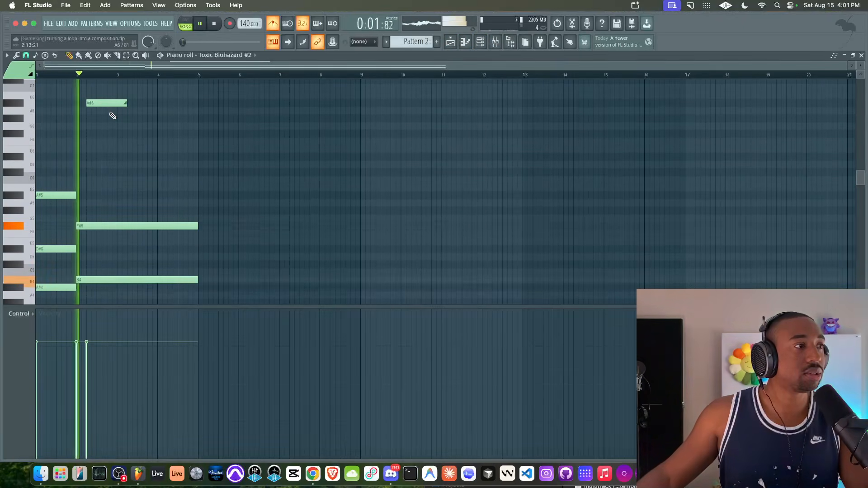
left_click_drag(126, 103, 116, 104)
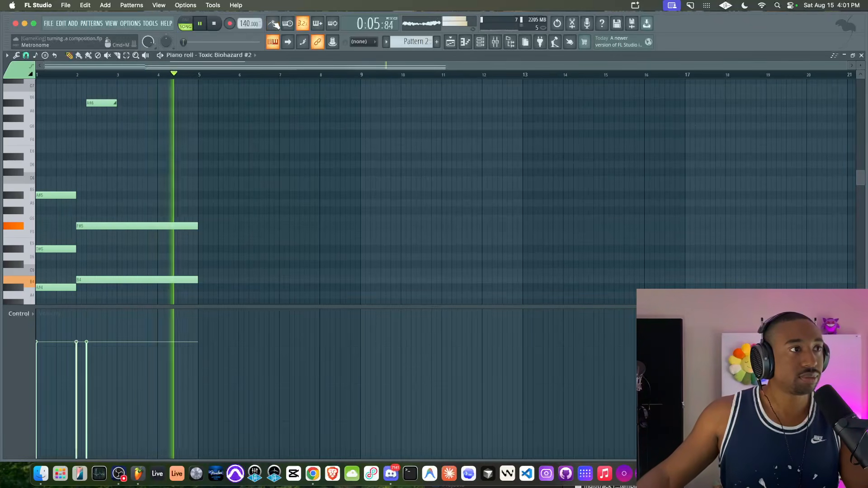
Set Toxic Biohazard #2 to 2 unison voices and adjust its unison detune and pan while auditioning Pattern 2
left_click(481, 43)
key("space")
left_click(143, 135)
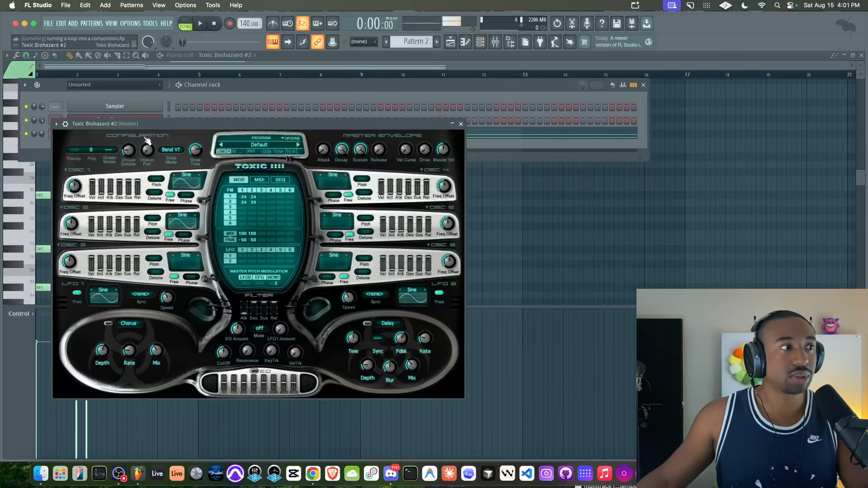
key("space")
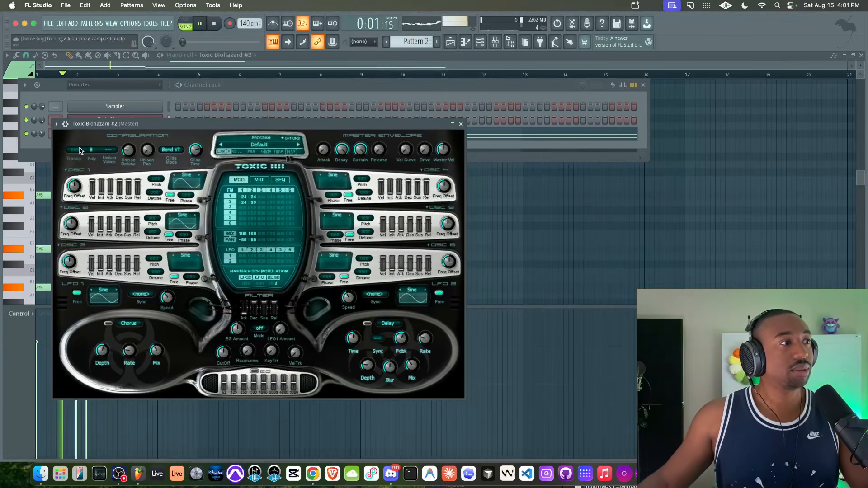
left_click(109, 150)
left_click(128, 148)
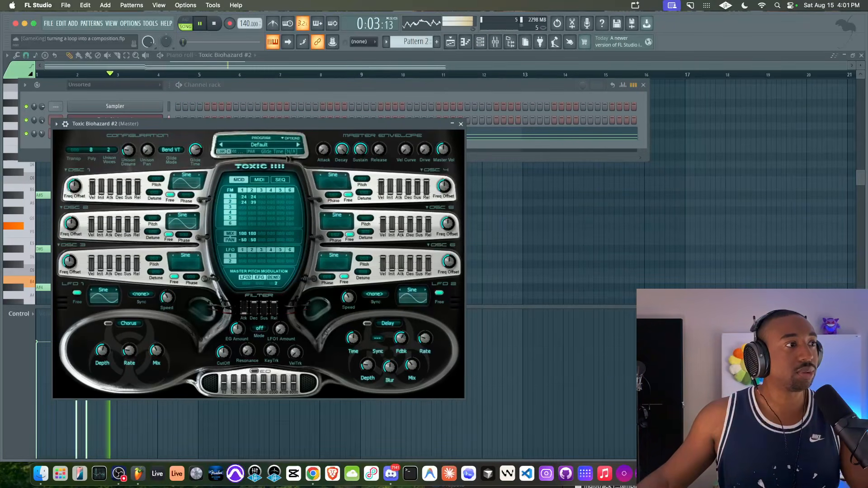
mouse_move(148, 150)
left_mouse_down()
mouse_move(128, 150)
mouse_move(147, 150)
left_mouse_up()
key("space")
key("space")
left_click(461, 124)
key("space")
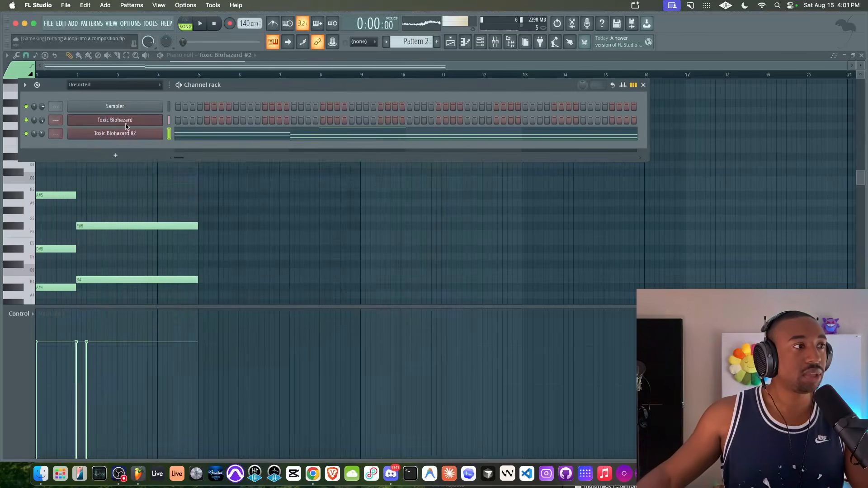
Set the FM amounts of Toxic Biohazard #2 to 28, 21 and 4 in row 1 and 27, 39 and 13 in row 2
left_click(130, 134)
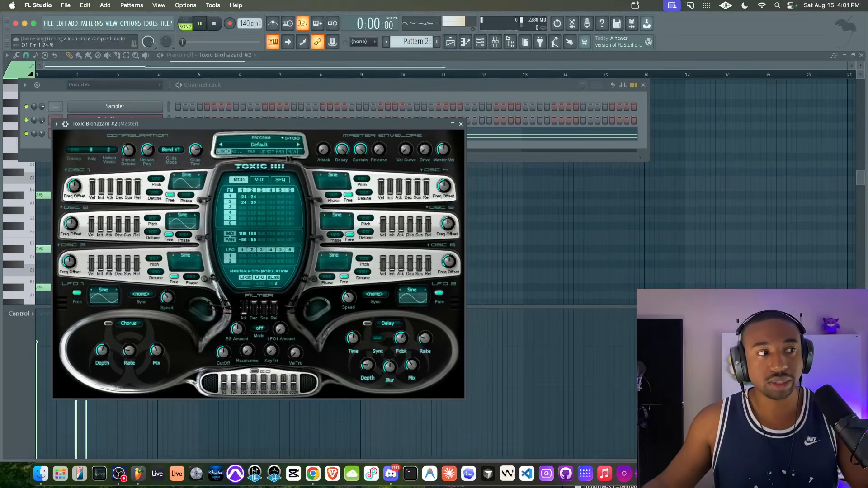
key("space")
left_click_drag(255, 197, 262, 198)
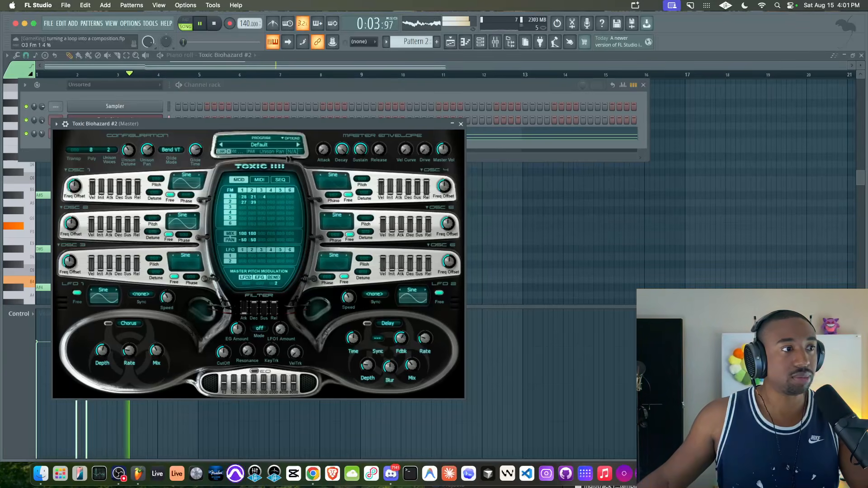
left_click(195, 251)
left_click(194, 251)
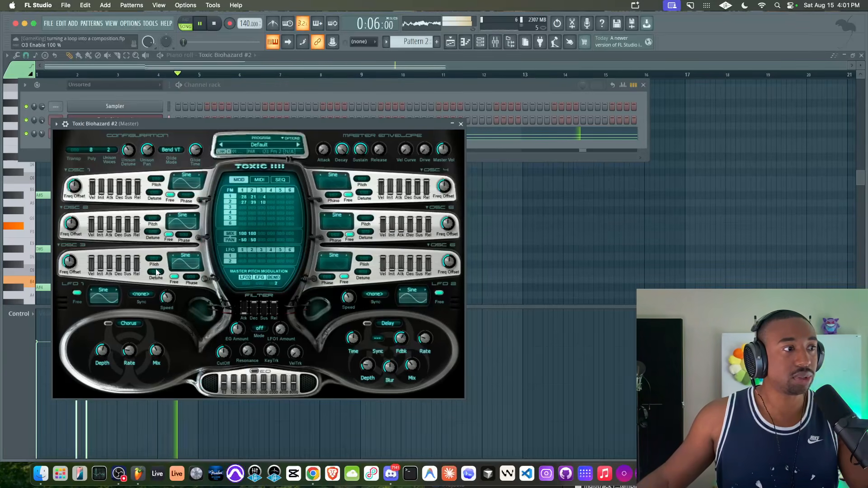
Tune oscillator 3 to pitch 3 and detune 34, with its FM amounts at 12 in row 1 and 6 in row 2
key("space")
left_click_drag(154, 258, 154, 255)
key("space")
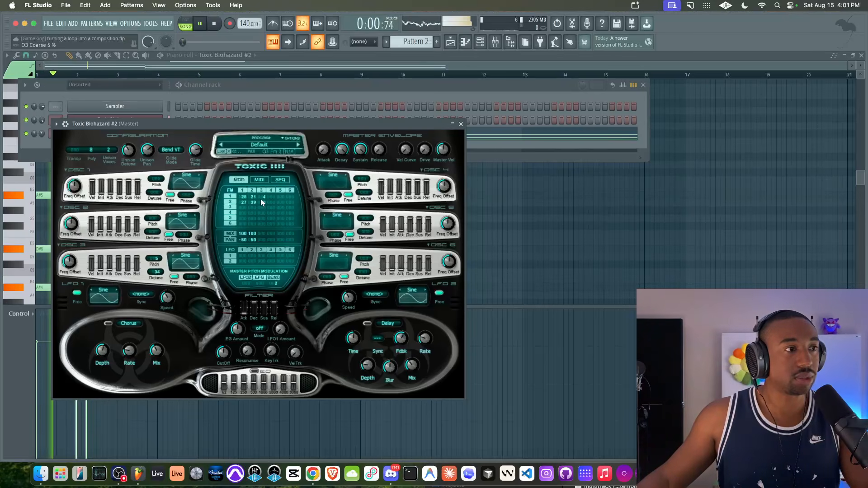
left_click_drag(262, 197, 264, 202)
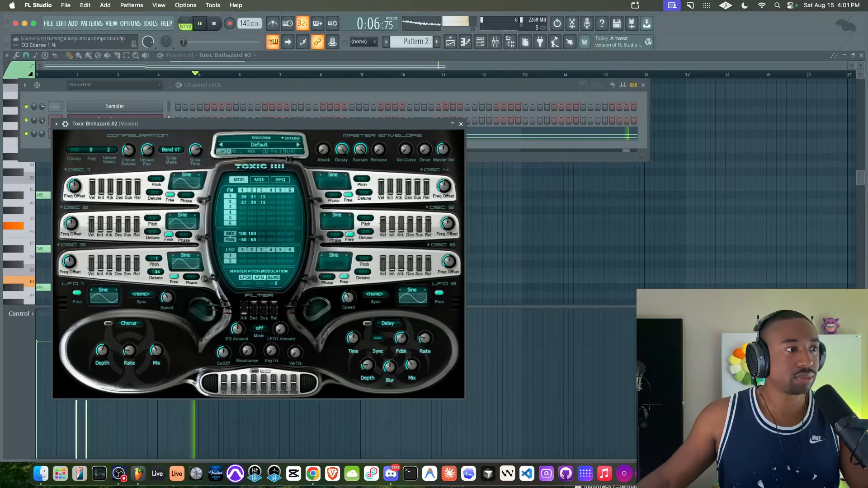
left_click_drag(154, 259, 154, 258)
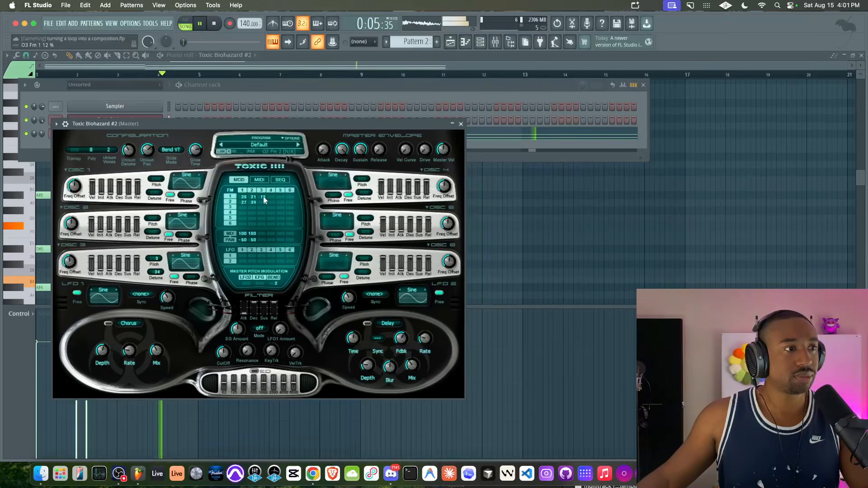
left_click(461, 124)
key("space")
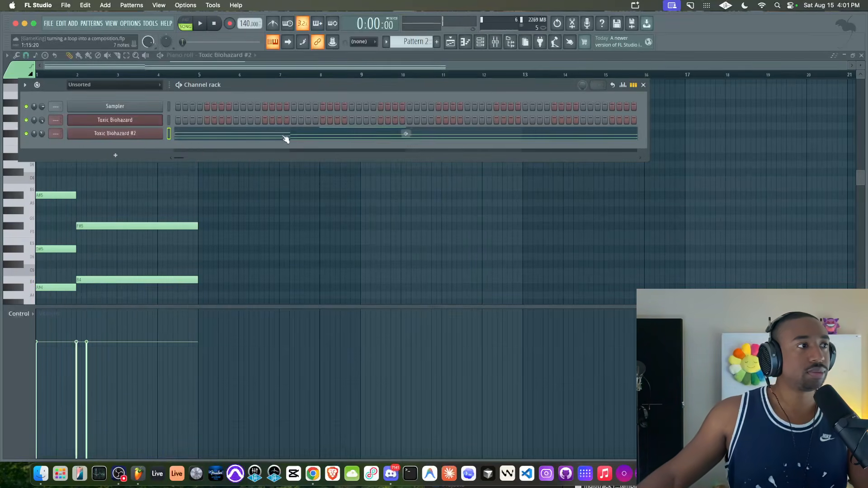
Try Pattern 2's Toxic Biohazard #2 notes one octave lower and play them back
left_click(195, 138)
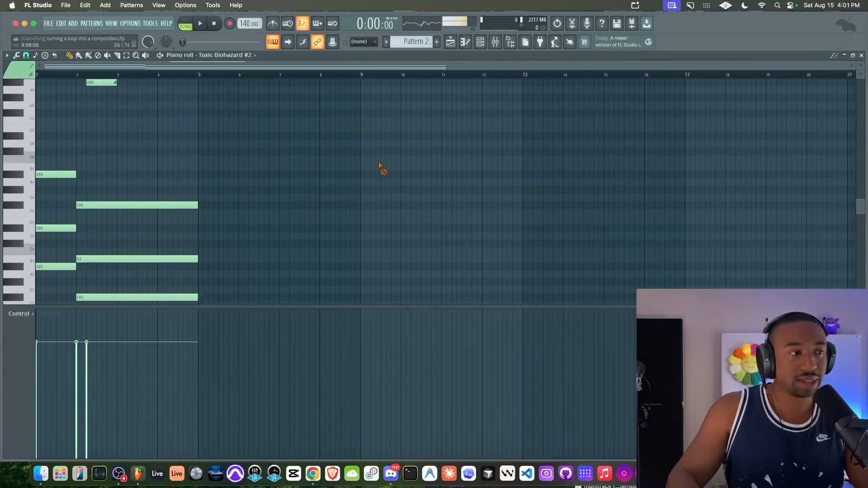
scroll(380, 167, "down", 5)
key("space")
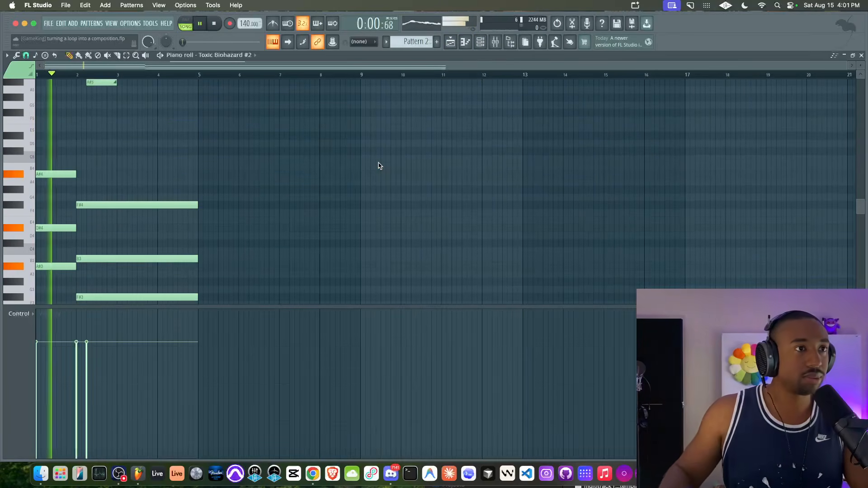
Place Pattern 2 clips at bars 5 and 9 on the Contrast track in the playlist
left_click(451, 41)
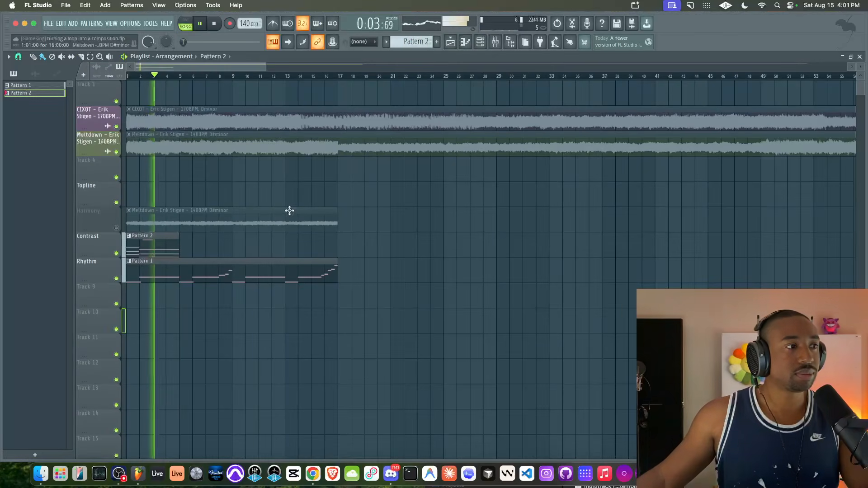
left_click(186, 245)
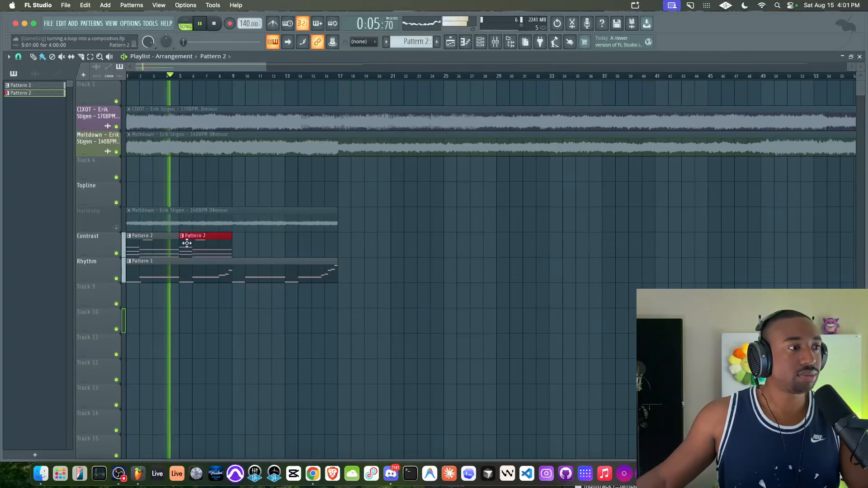
left_click(236, 246)
Audition the Harmony track in solo, end the solo and mute the track again
key("space")
right_click(116, 228)
key("space")
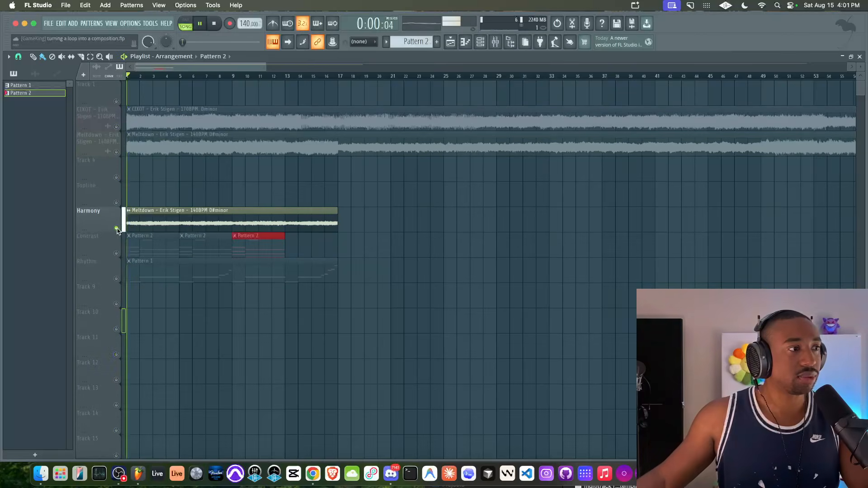
key("space")
right_click(116, 228)
left_click(116, 228)
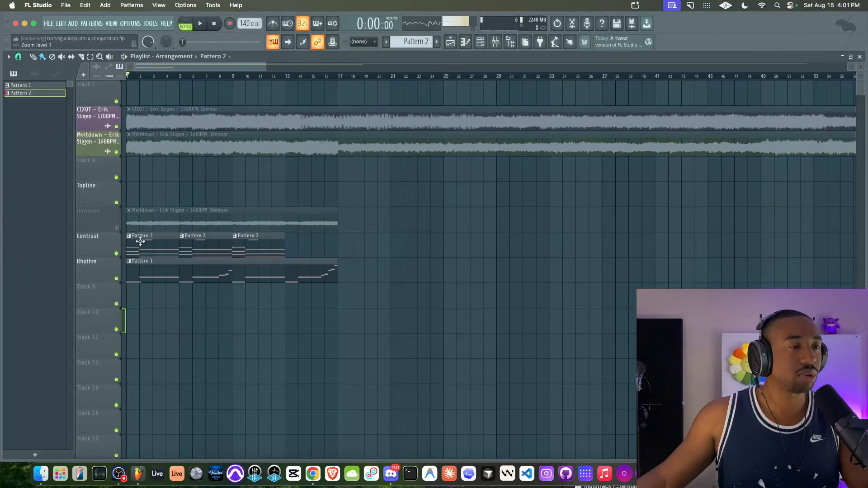
Return Pattern 2's notes to their original octave and play the arrangement
double_click(140, 242)
left_click(449, 46)
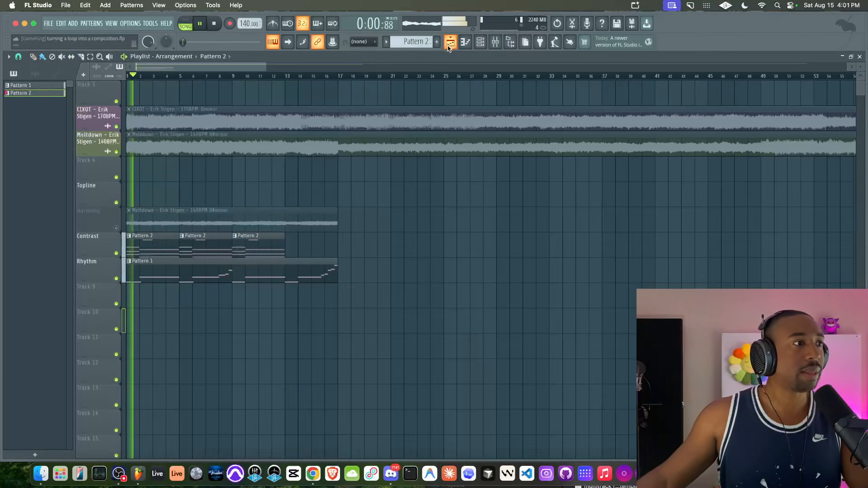
double_click(158, 251)
key("space")
key("space")
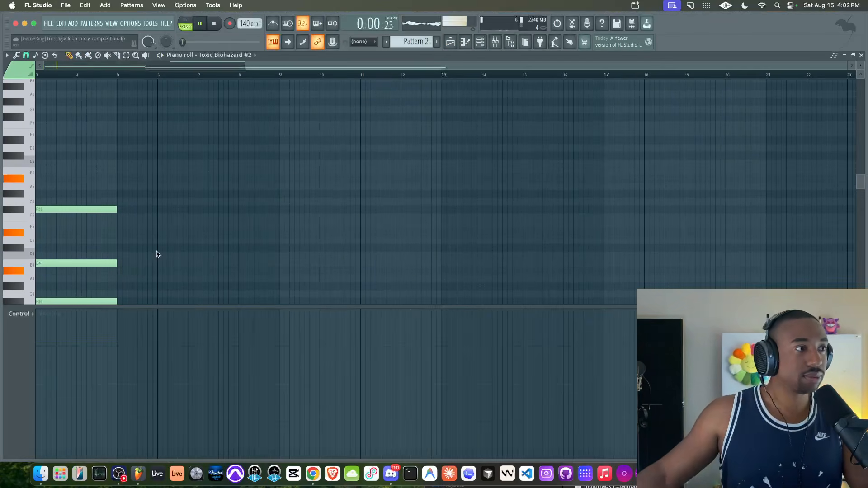
Set Toxic Biohazard #2's drive to 22%, its master volume to -6.4 dB and its unison detune to 10%
left_click(481, 42)
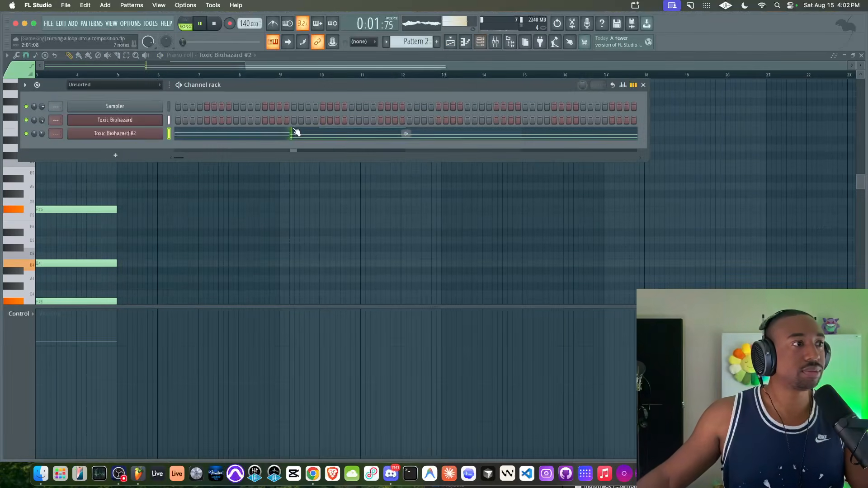
left_click(143, 135)
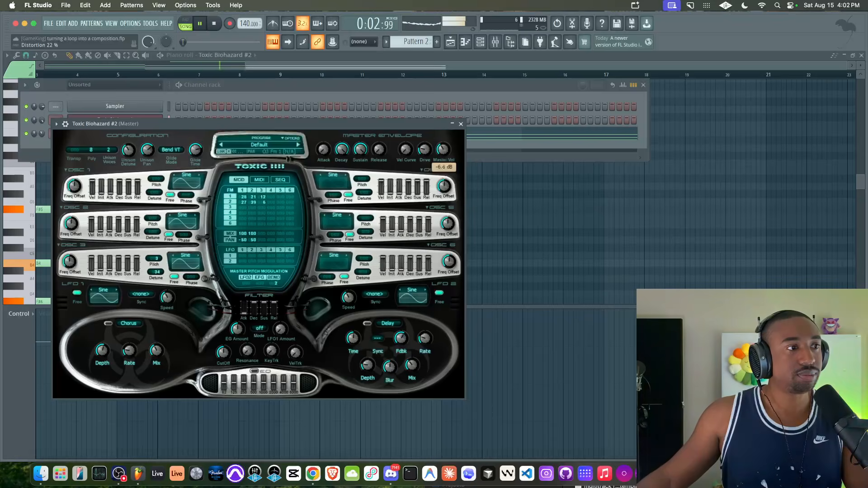
left_click(462, 124)
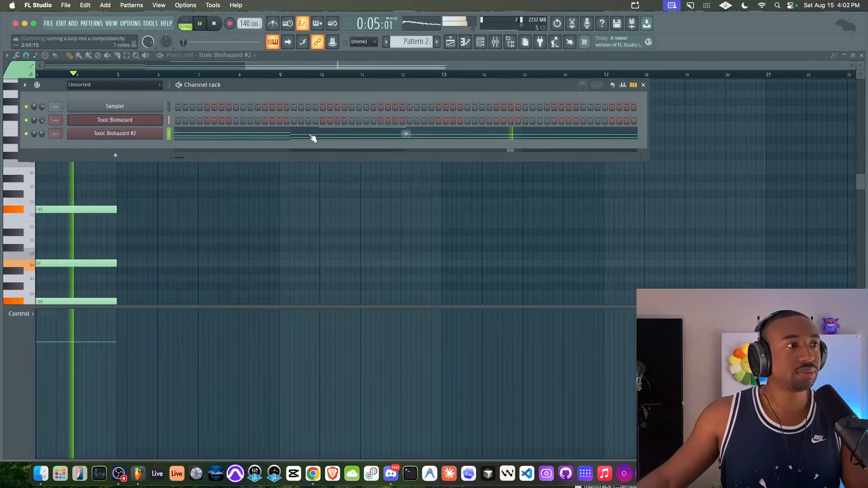
left_click(152, 133)
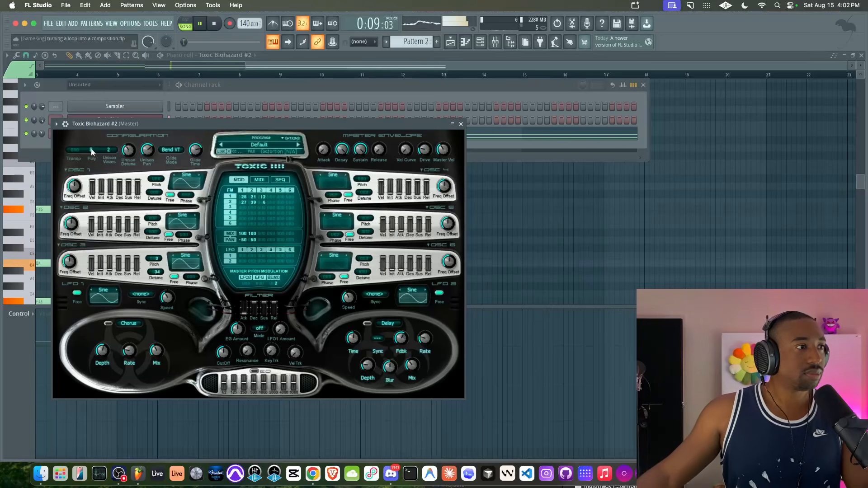
left_click_drag(129, 150, 128, 166)
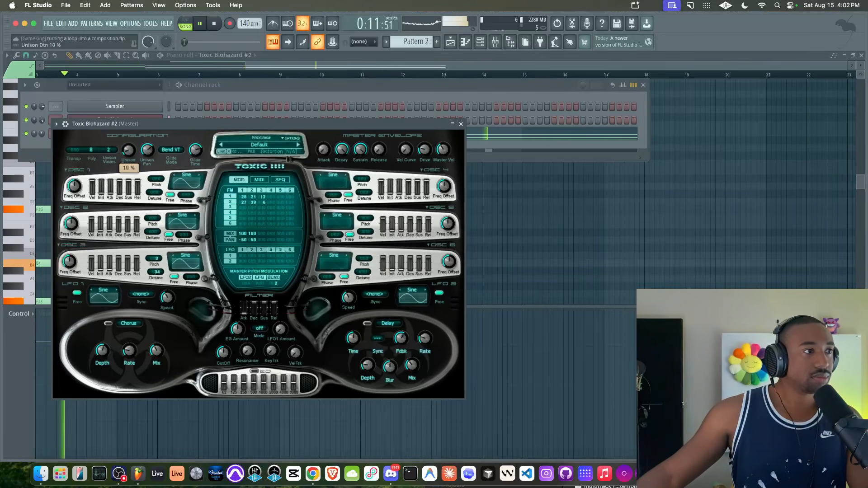
left_click(462, 124)
Arrange four Pattern 2 clips on the Contrast track from bar 17 to bar 33 and unmute the Harmony track
left_click(456, 44)
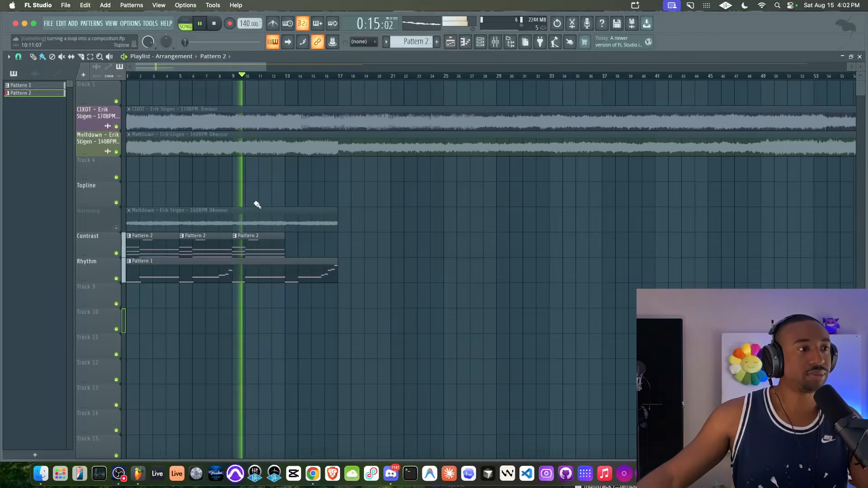
left_click_drag(307, 233, 353, 247)
key("space")
left_click(116, 228)
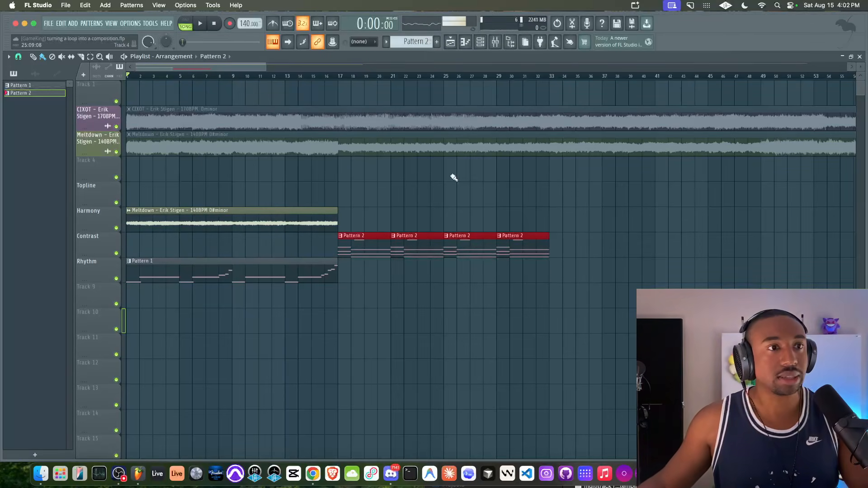
Extend the Harmony track's Meltdown clip from bar 17 out to a length of 137 bars
scroll(454, 177, "down", 5)
scroll(225, 202, "up", 3)
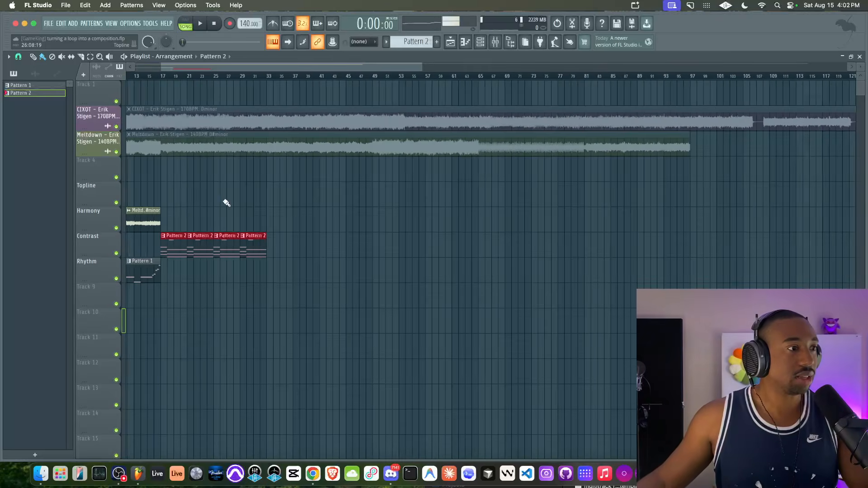
left_click(286, 204)
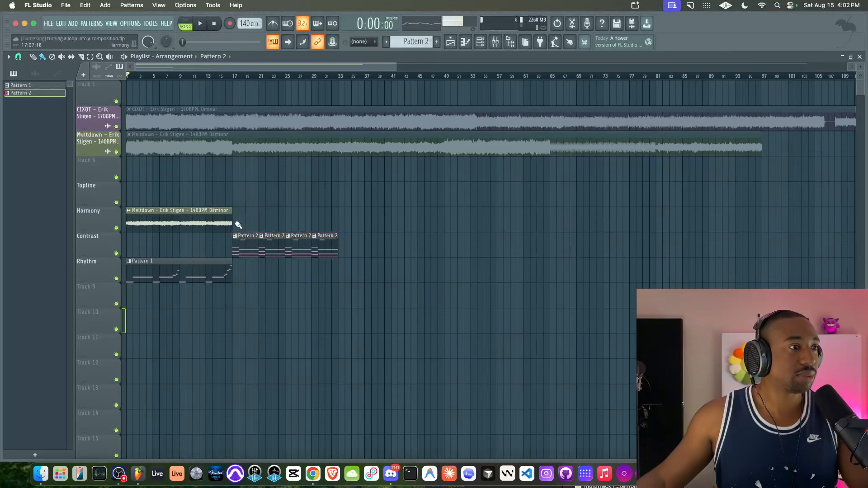
left_click_drag(238, 224, 859, 203)
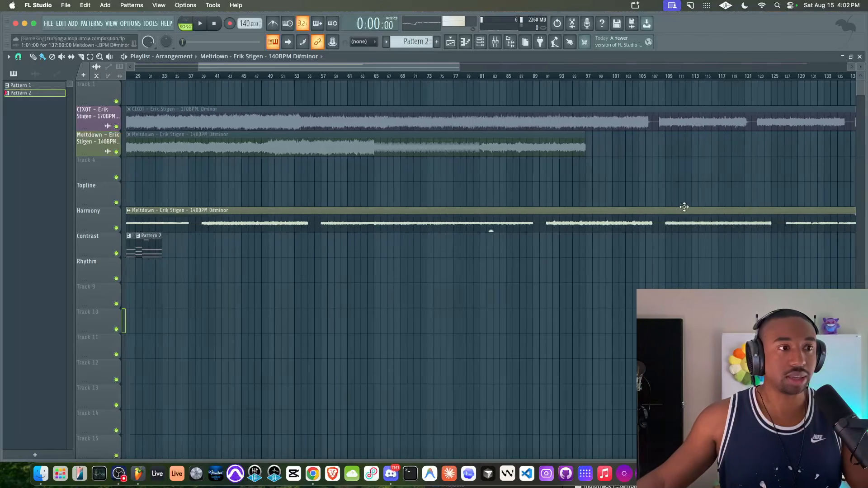
scroll(685, 207, "down", 3)
Solo the Harmony track, audition its extended Meltdown clip from several later points, stop playback and unsolo the track
right_click(117, 228)
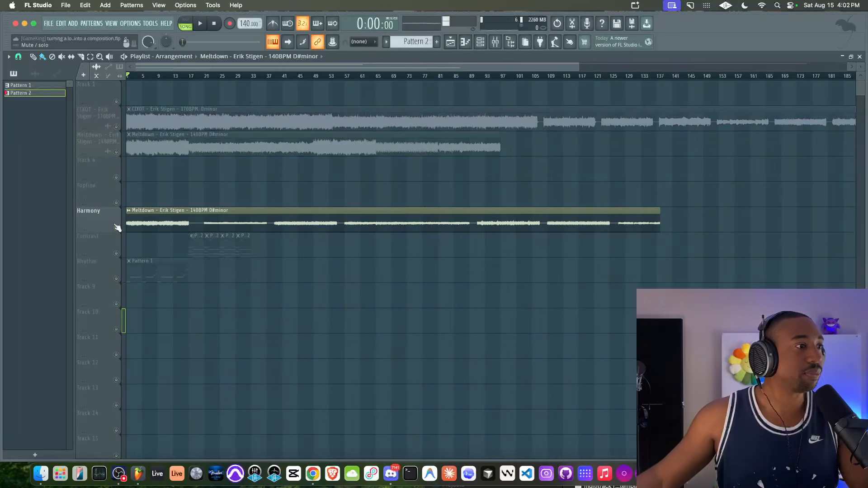
left_click(205, 80)
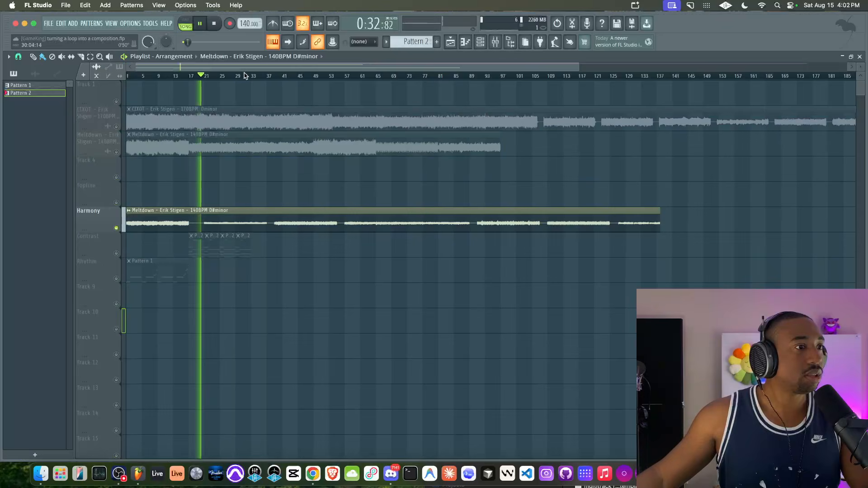
left_click(279, 76)
scroll(268, 202, "up", 4)
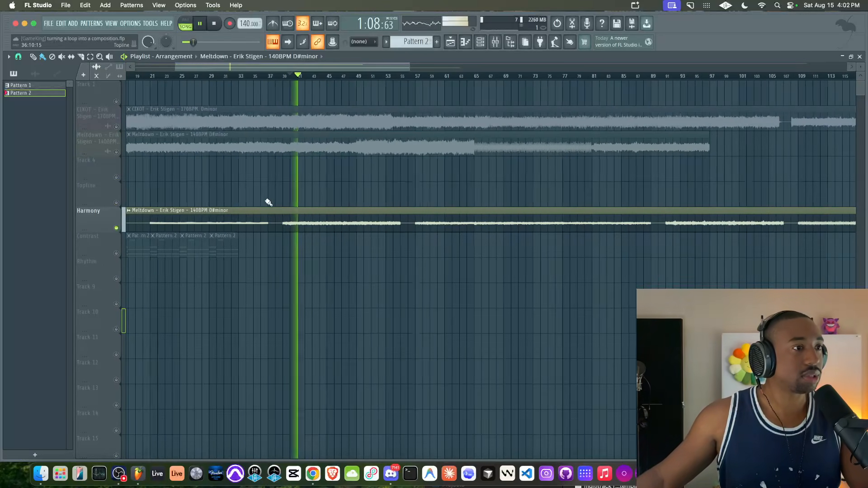
left_click(428, 79)
scroll(254, 139, "left", 5)
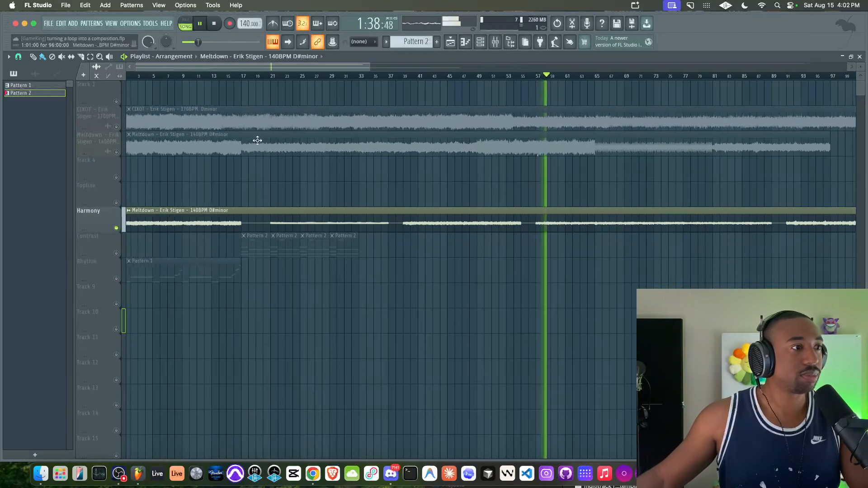
left_click(216, 22)
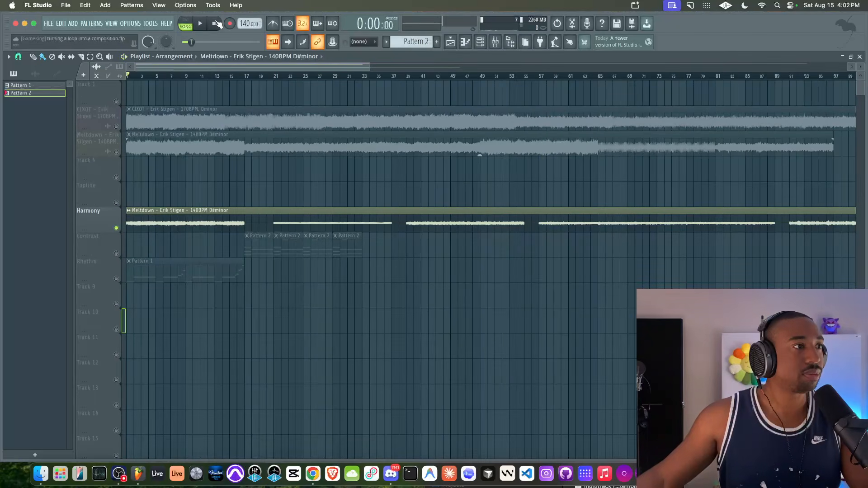
key("space")
right_click(116, 228)
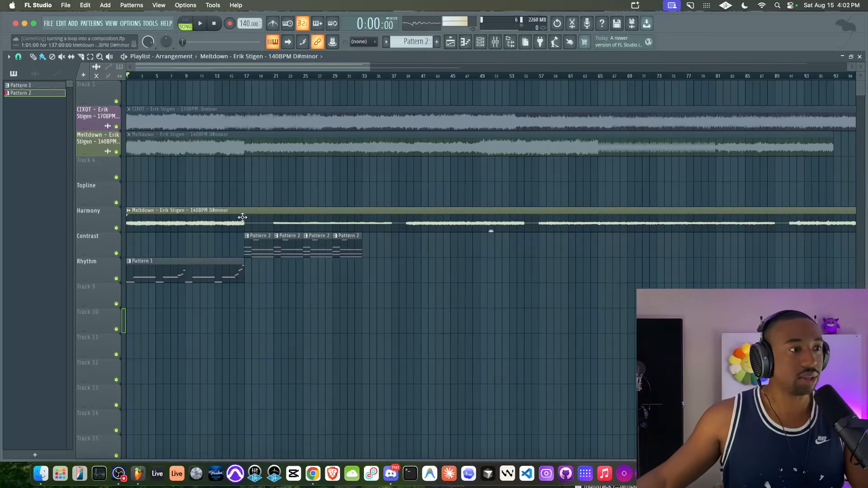
Undo the solo changes and the extension of the Harmony track's Meltdown clip
scroll(249, 199, "down", 2)
key("super+z")
key("super+z")
key("super+z")
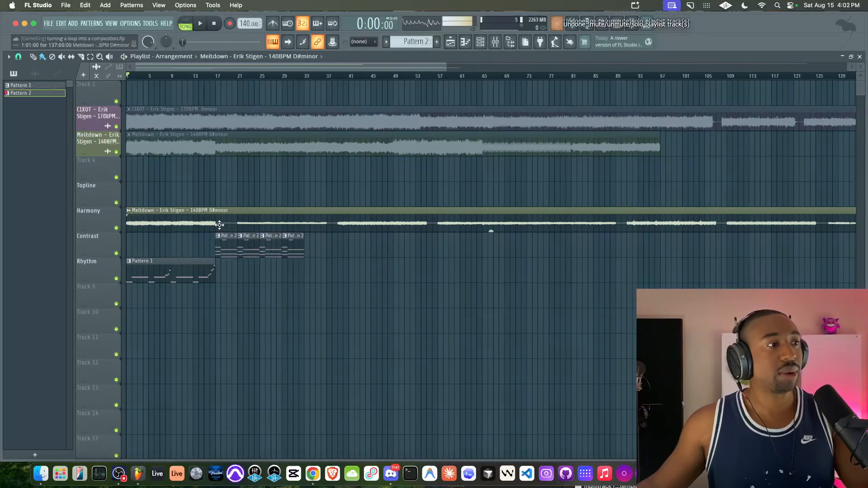
Move the four Pattern 2 clips up to the Harmony track and the Pattern 1 clip up to the Contrast track
key("space")
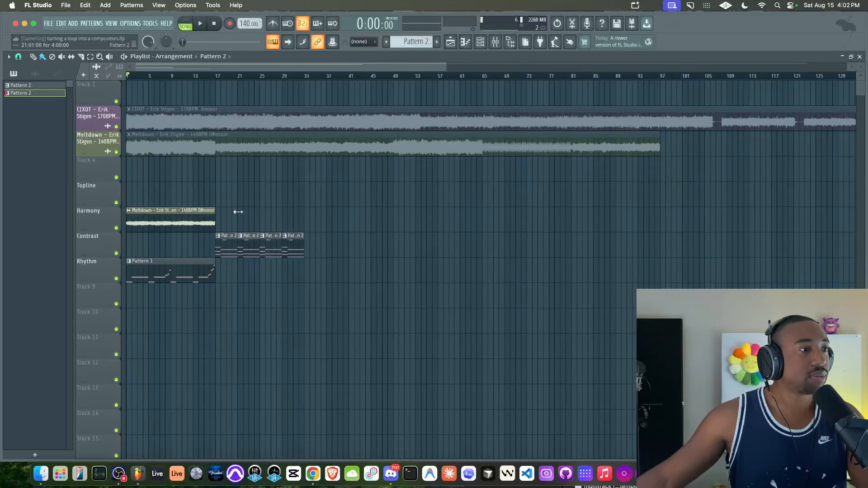
mouse_move(356, 280)
left_mouse_down()
mouse_move(225, 232)
mouse_move(227, 214)
left_mouse_up()
left_click_drag(167, 259, 171, 231)
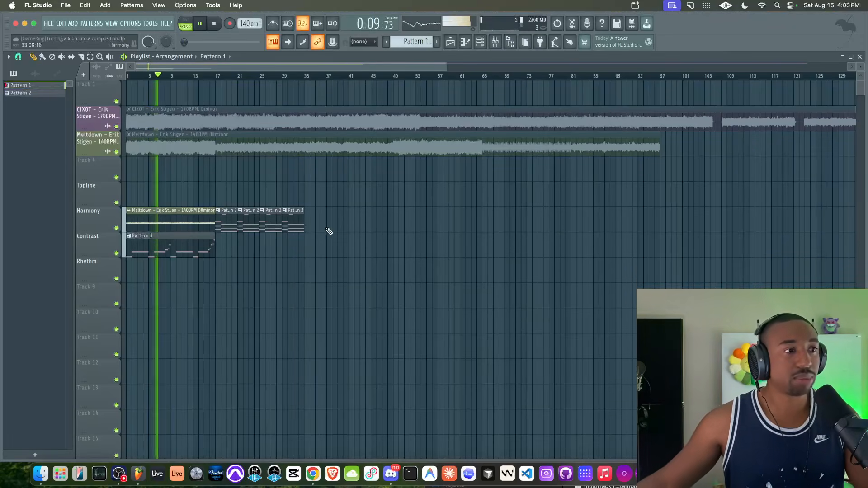
left_click_drag(345, 231, 218, 208)
left_click(240, 285, "super")
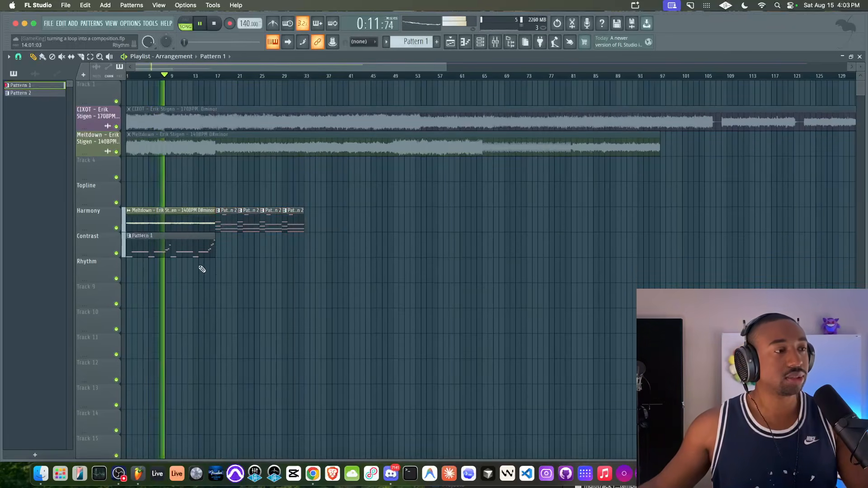
Select the Pattern 1 clip on the Contrast track around its last two bars
scroll(201, 270, "up", 5)
scroll(286, 238, "left", 3)
left_click_drag(333, 240, 301, 246)
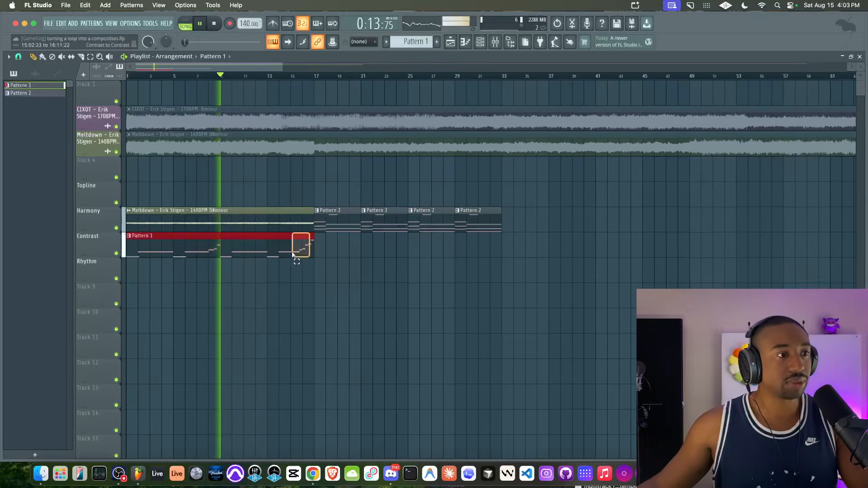
Duplicate the Pattern 1 clip on the Contrast track so the copy covers bars 17 to 33
key("super+b")
left_click(339, 295, "super")
key("super+s")
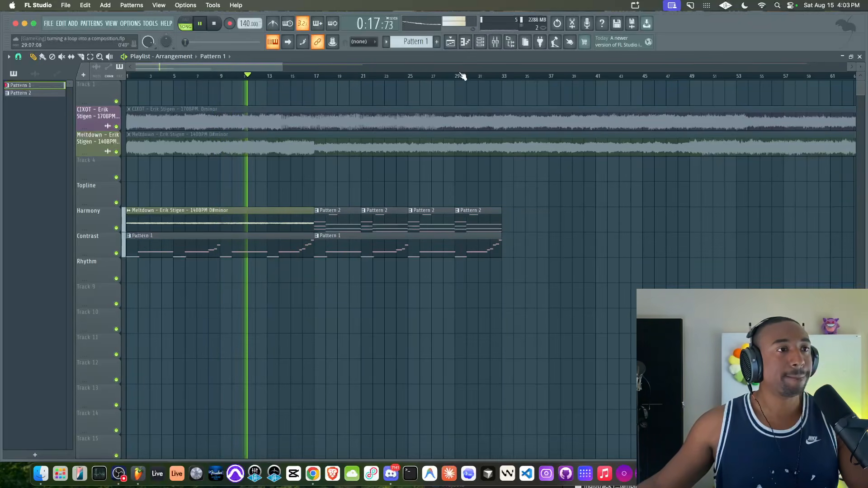
Inspect the settings of the first Toxic Biohazard instrument and close its window
key("F6")
left_click(146, 121)
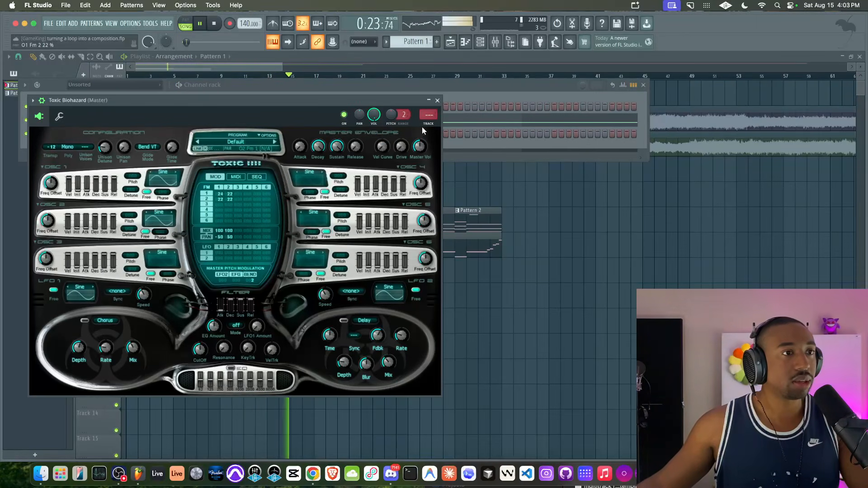
left_click(438, 101)
key("F6")
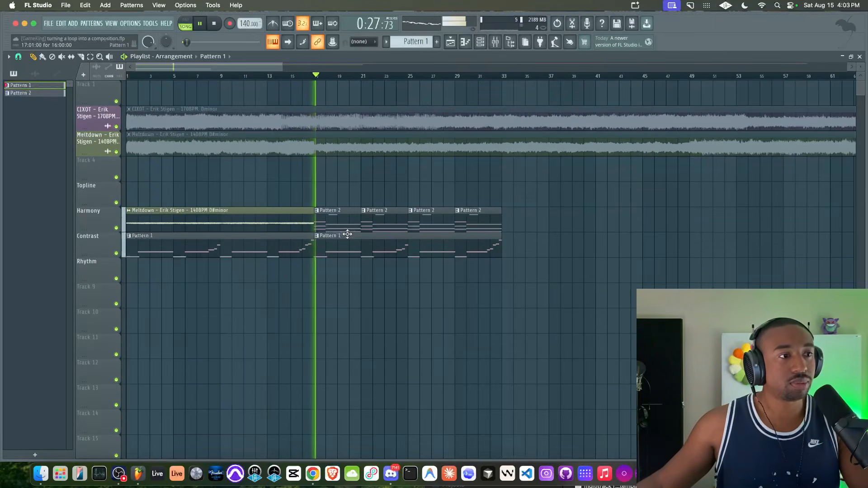
In Toxic Biohazard #2, set the unison voices to 5 and the unison detune to 15%
left_click(480, 44)
left_click(146, 134)
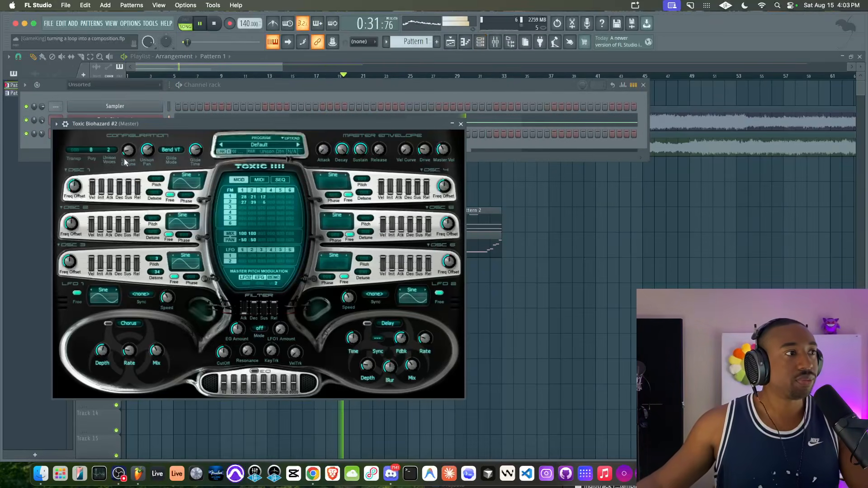
left_click(108, 150)
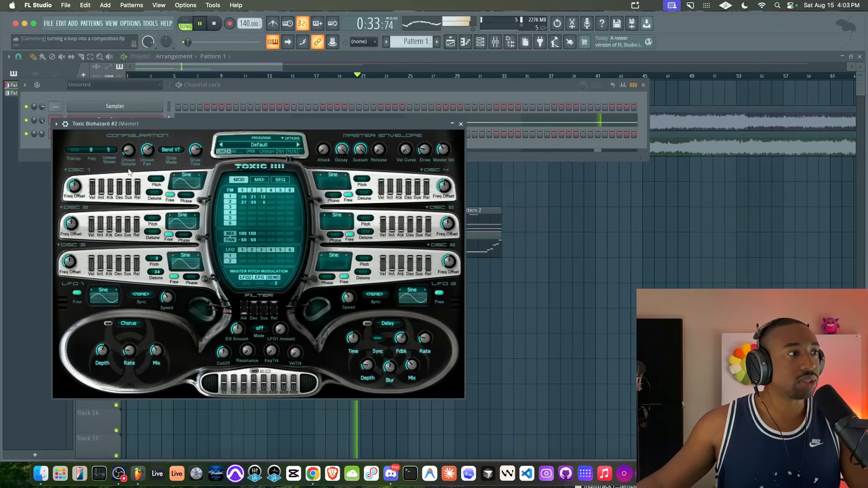
left_click_drag(128, 152, 128, 149)
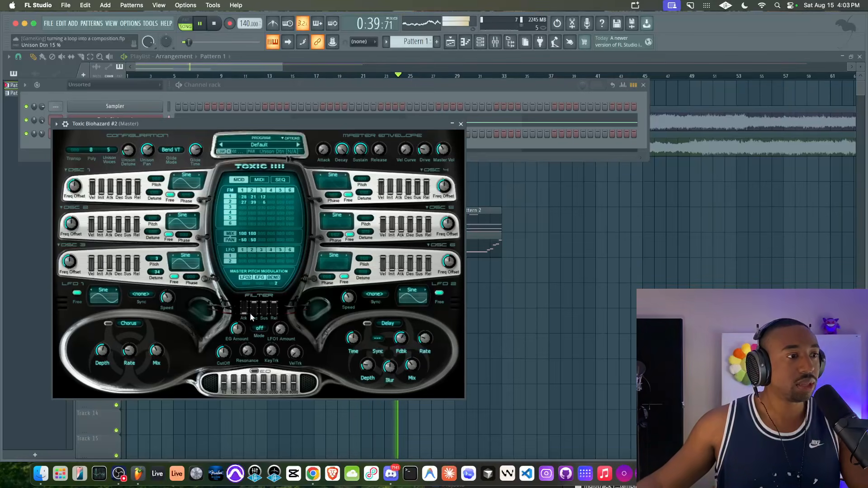
Set Toxic Biohazard #2's filter to LP mode with an EG amount of about 28.62% and a cutoff of 55%
left_click(259, 329)
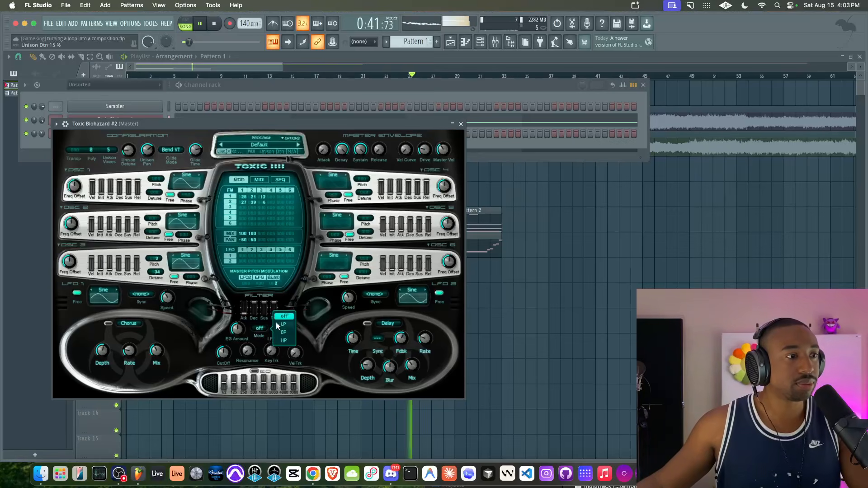
left_click_drag(237, 329, 237, 325)
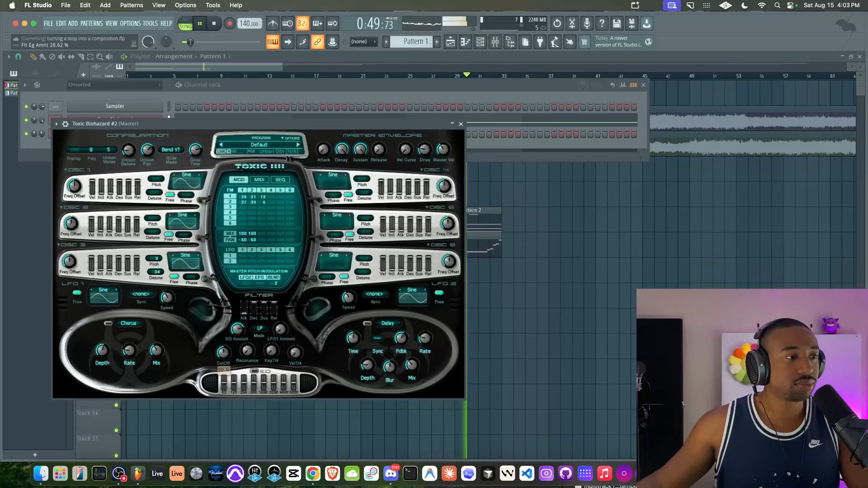
left_click_drag(223, 353, 223, 349)
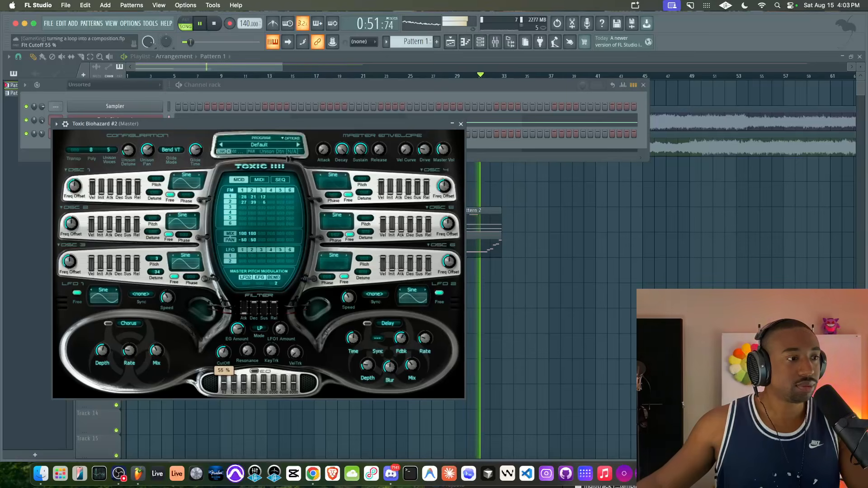
left_click(461, 124)
key("Escape")
Play the arrangement briefly from the start, and check the clips on the Harmony and Contrast tracks
key("space")
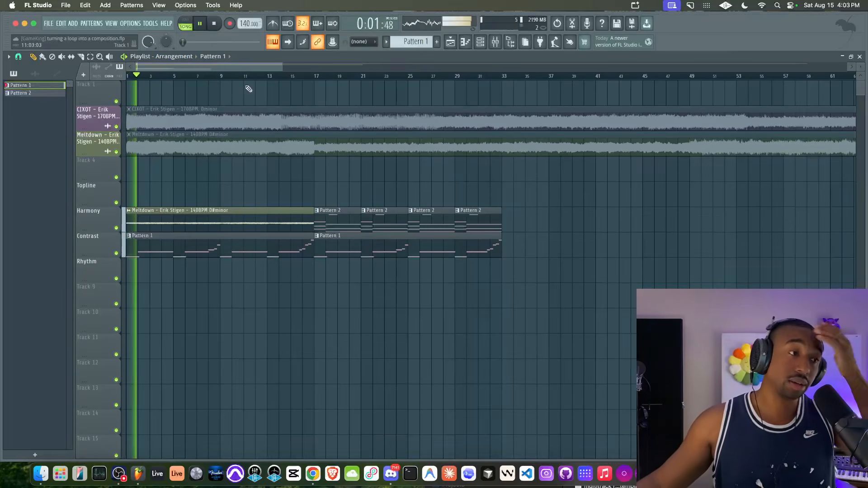
key("space")
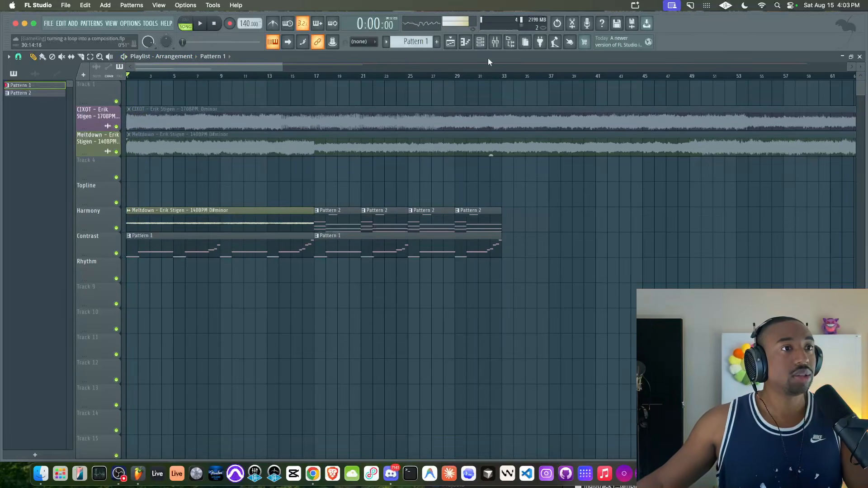
left_click_drag(130, 184, 467, 281)
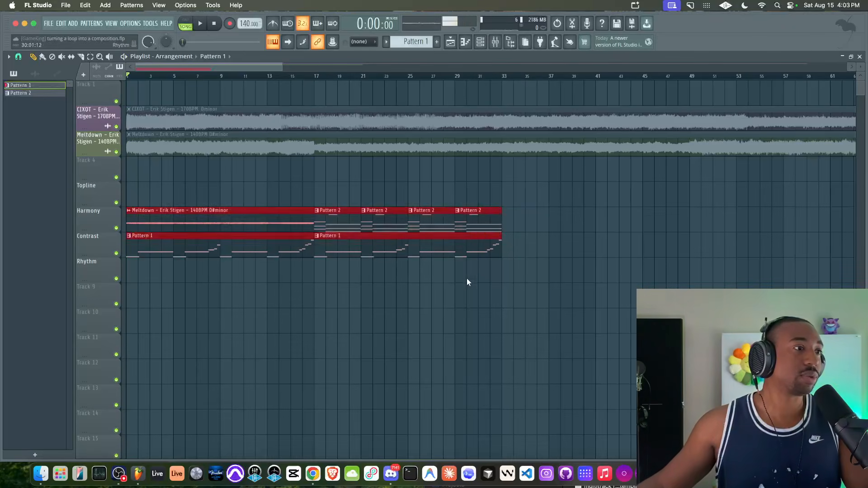
left_click(467, 280)
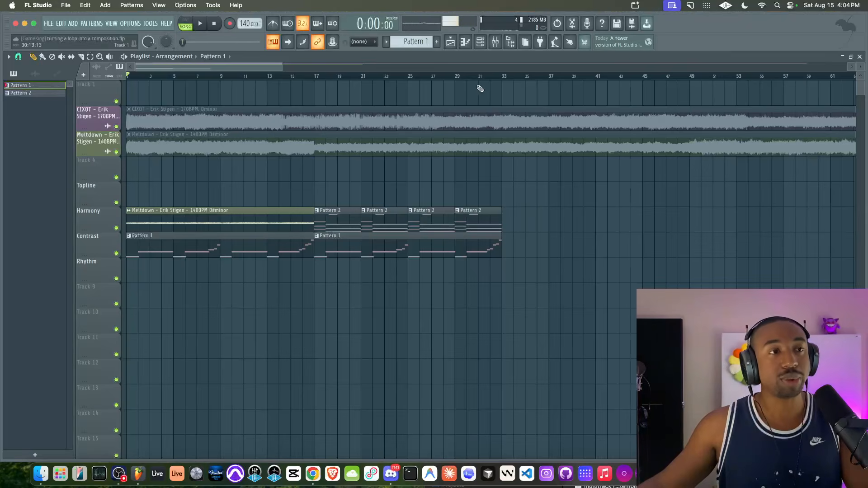
Switch to the empty Pattern 4 and add a Sawer instrument channel
left_click(482, 48)
scroll(413, 42, "down", 3)
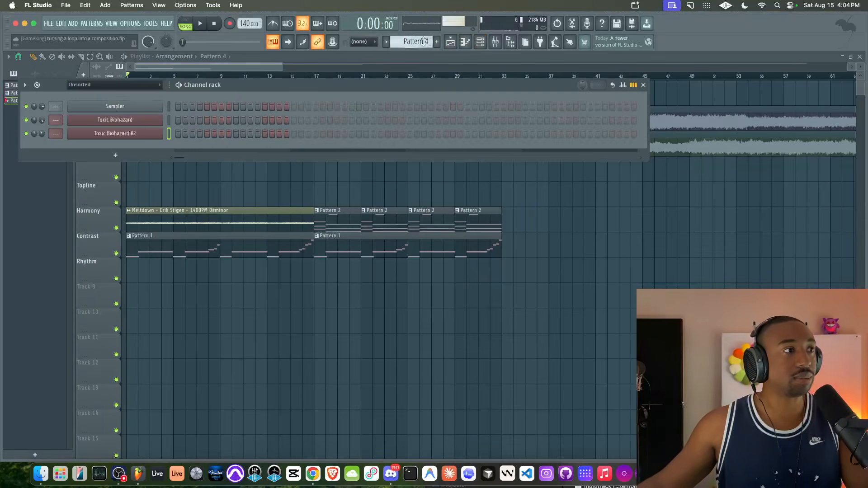
key("space")
left_click(116, 156)
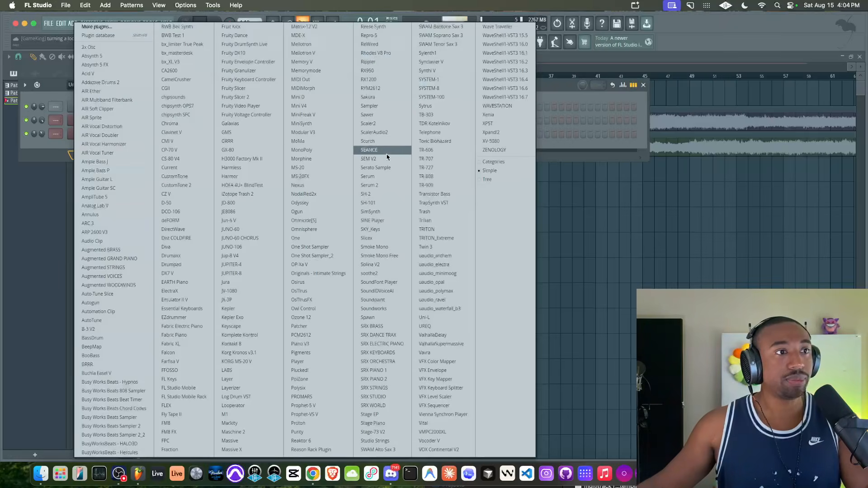
left_click(368, 115)
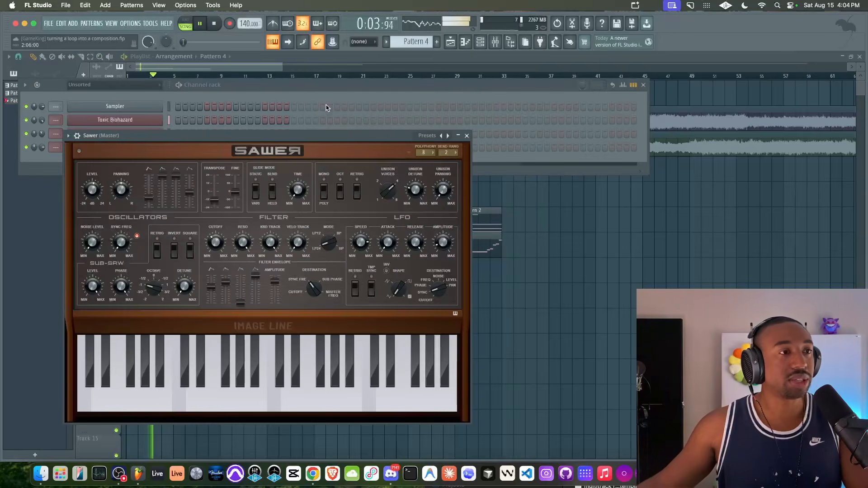
Load the FG Analog Funk preset from the Leads category in Sawer and close the instrument
left_click(425, 135)
mouse_move(437, 185)
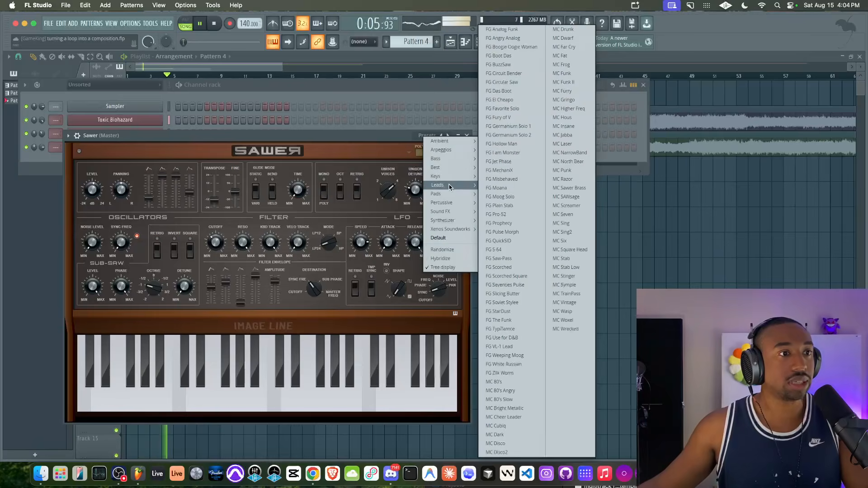
left_click(517, 29)
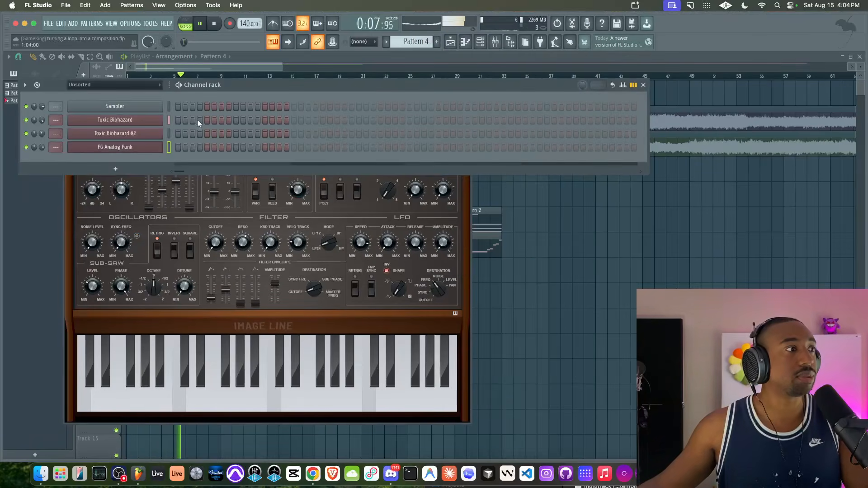
left_click(135, 215)
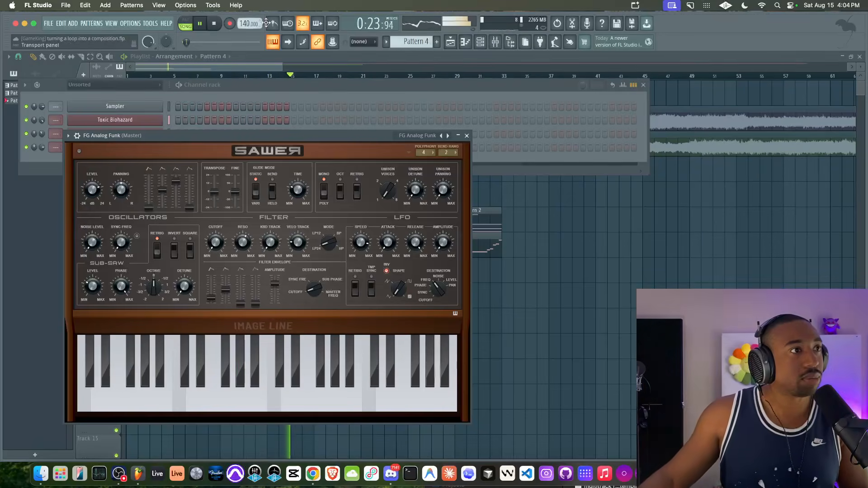
left_click(468, 135)
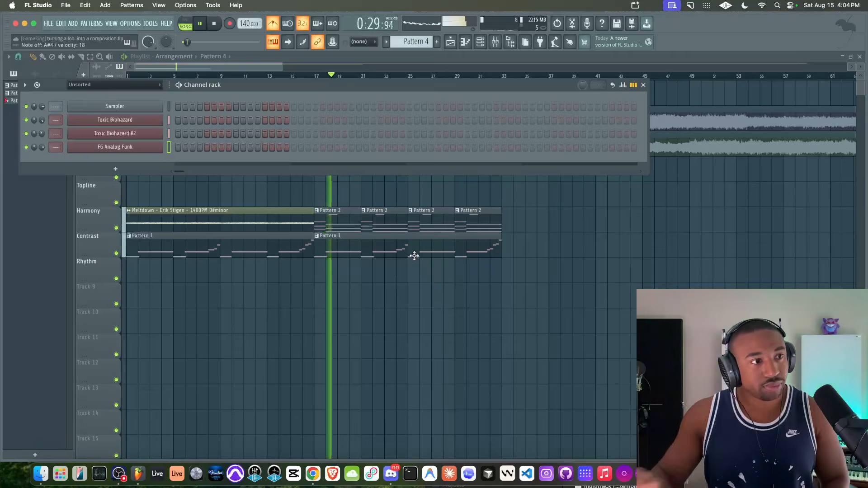
Delete the Pattern 1 clip starting at bar 17 on the Contrast track, and record a part into Pattern 4 from bar 16 to bar 33
right_click(395, 253)
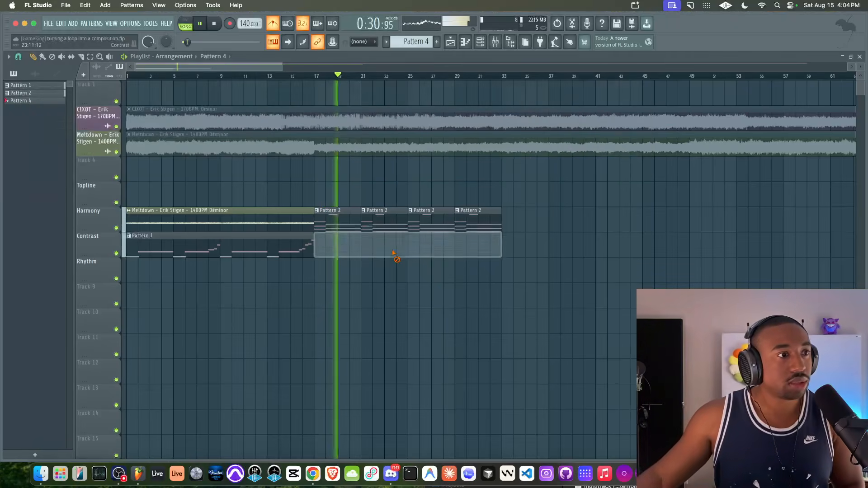
left_click(302, 73)
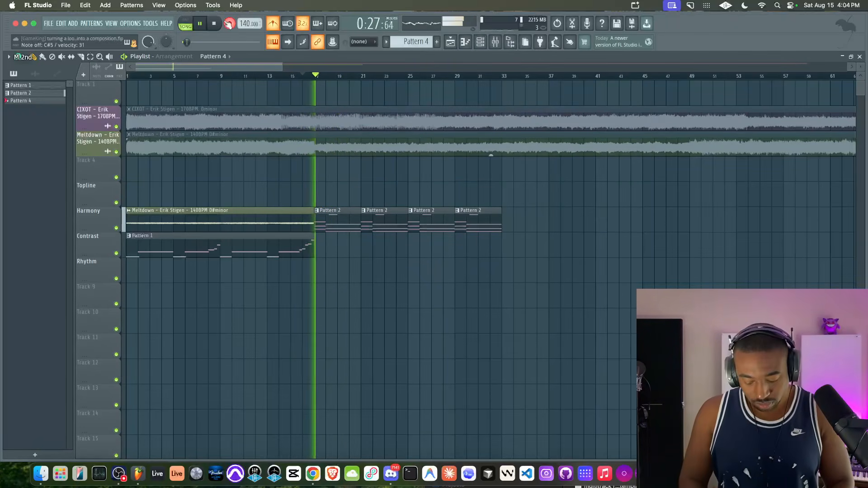
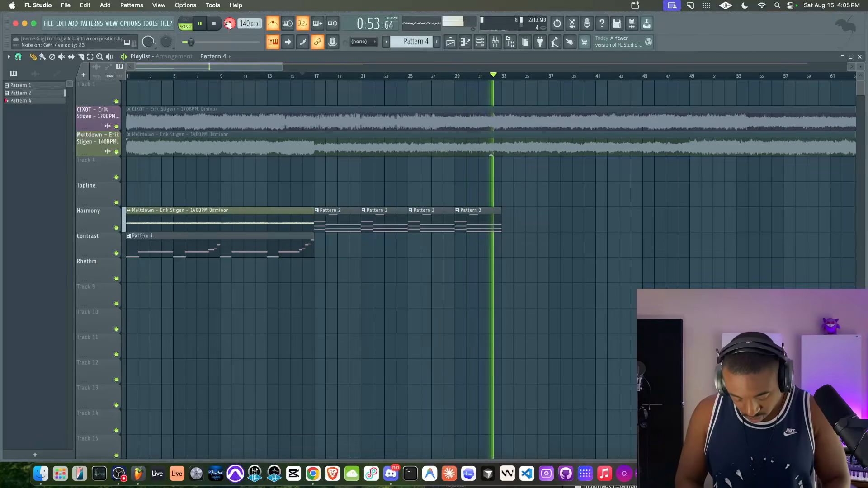
key("space")
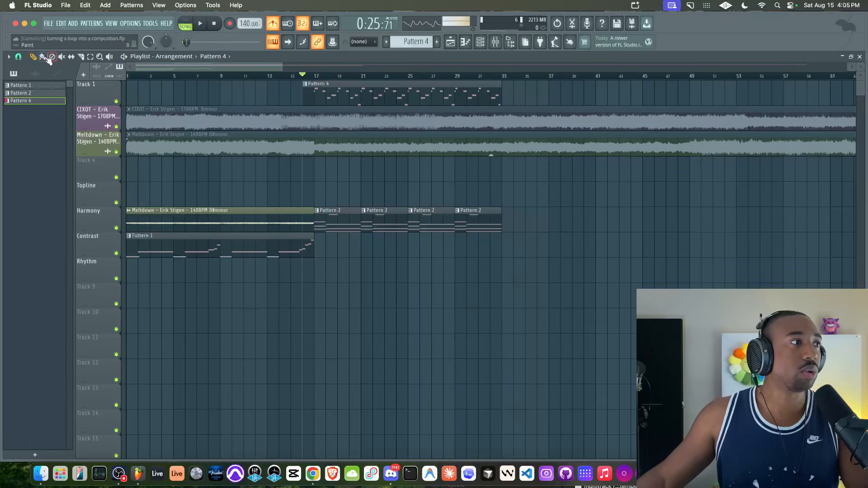
Move the recorded Pattern 4 clip from Track 1 down to the Rhythm track and start playback
left_click_drag(324, 103, 327, 274)
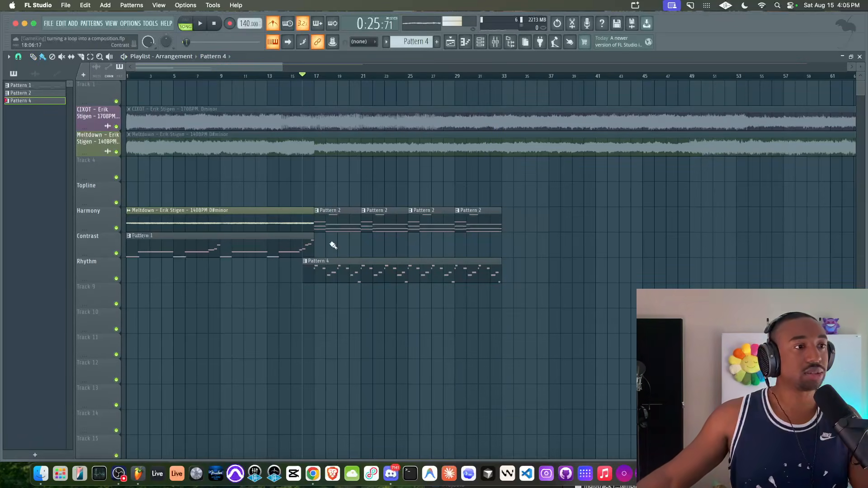
key("space")
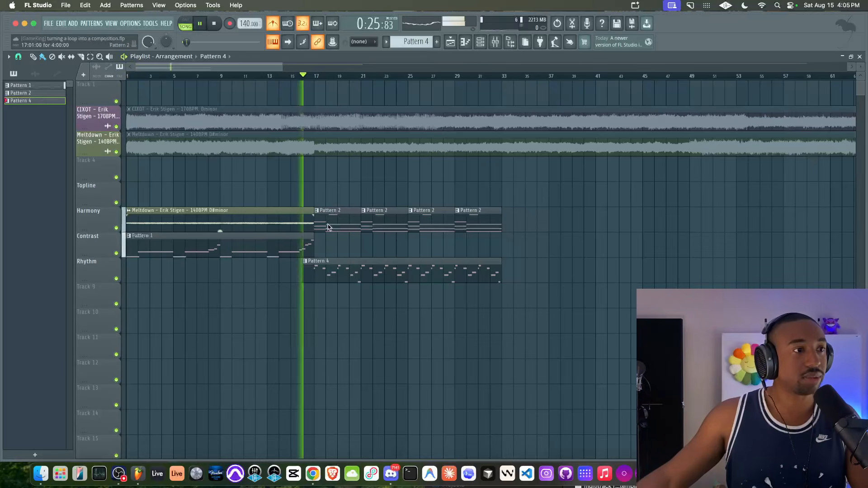
Open Pattern 2's Toxic Biohazard #2 notes for editing and delete the high A#6 note
double_click(326, 227)
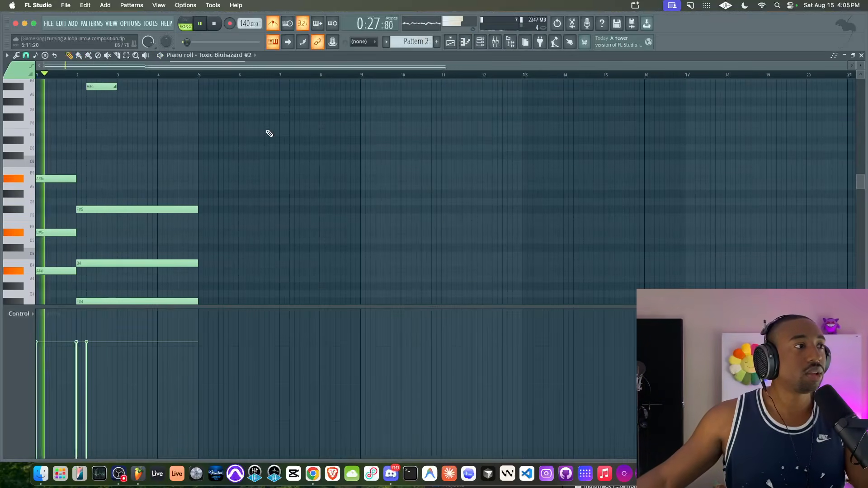
scroll(110, 213, "up", 1)
scroll(98, 181, "down", 3)
scroll(98, 176, "up", 4)
scroll(95, 163, "up", 1)
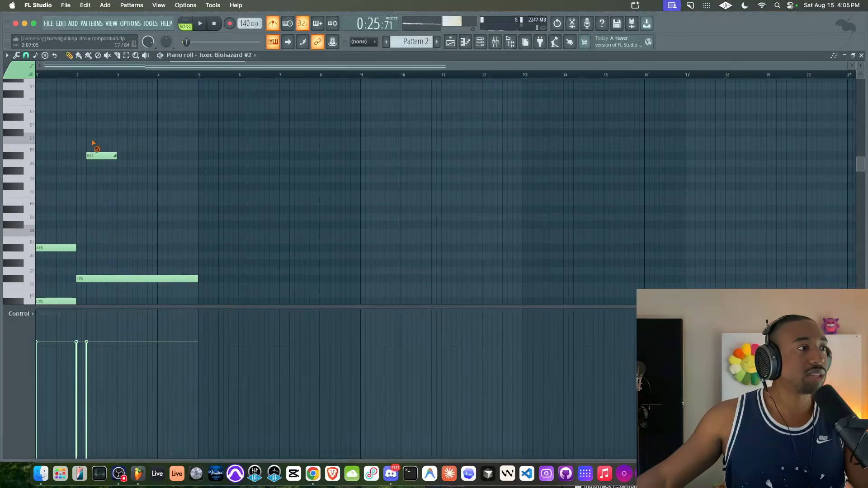
right_click(92, 153)
Shorten the three notes of Pattern 2's second chord so they end at bar 3
scroll(99, 163, "down", 8)
left_click_drag(96, 106, 96, 220)
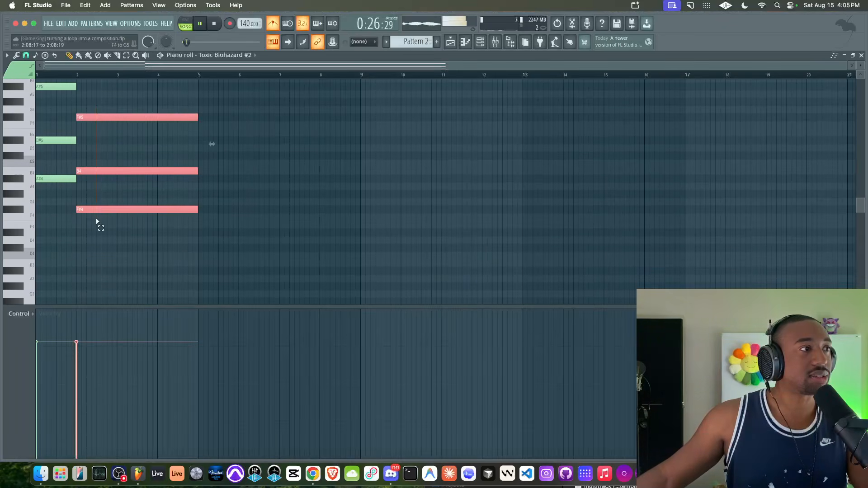
left_click_drag(197, 210, 117, 210)
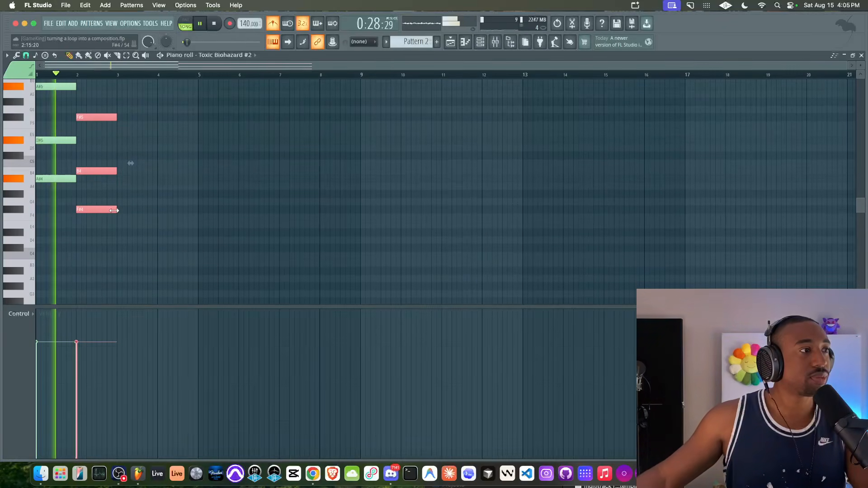
scroll(97, 190, "up", 3)
key("space")
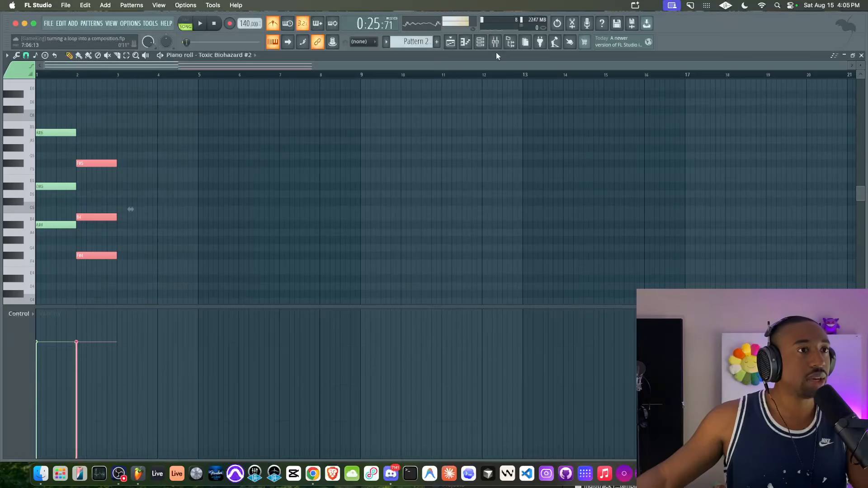
Review the Toxic Biohazard #2 instrument settings and close its window
left_click(478, 43)
left_click(155, 133)
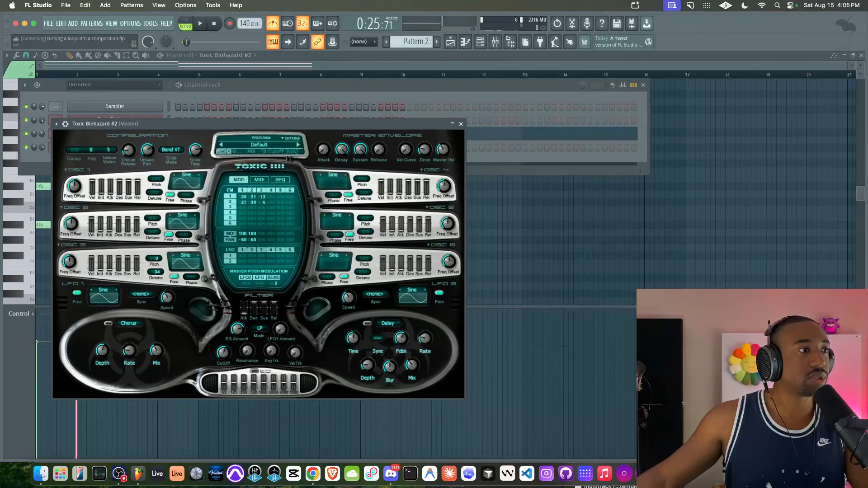
left_click(461, 124)
key("F6")
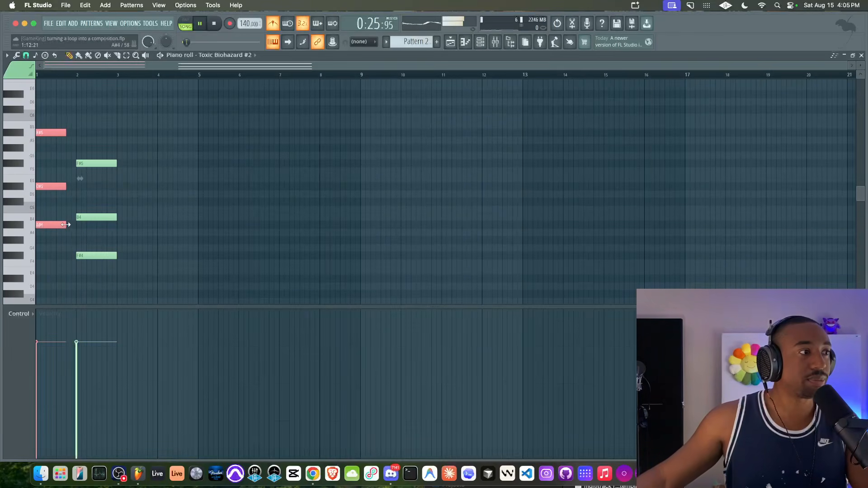
Move Pattern 2's second chord earlier to start right where the first chord ends, and shorten its three notes slightly
left_click_drag(82, 267, 83, 163)
right_click(87, 157)
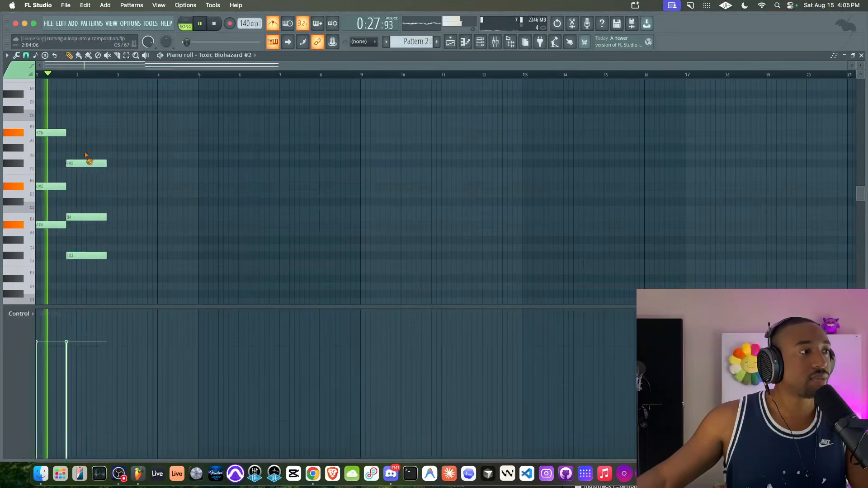
left_click(88, 156)
right_click(104, 156)
left_click_drag(103, 155, 95, 271)
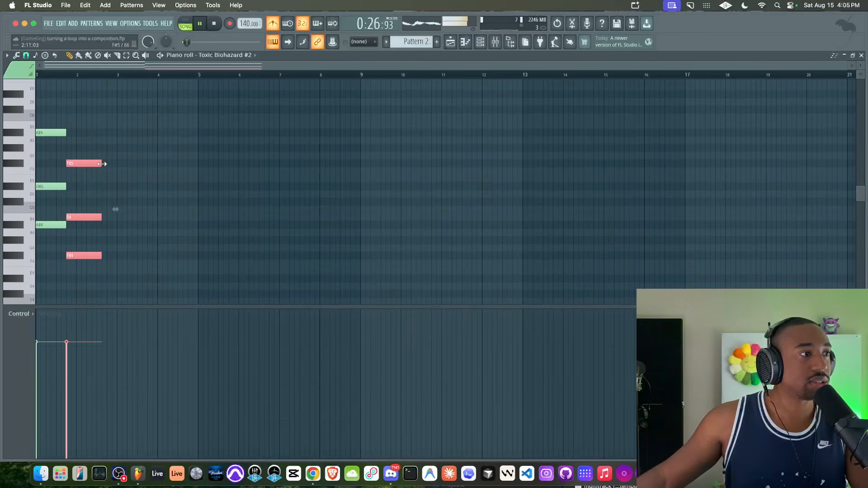
Shorten the three notes of Pattern 2's second chord and add a D#5, G#4 and D#4 chord directly after it
left_click_drag(105, 164, 82, 163)
key("space")
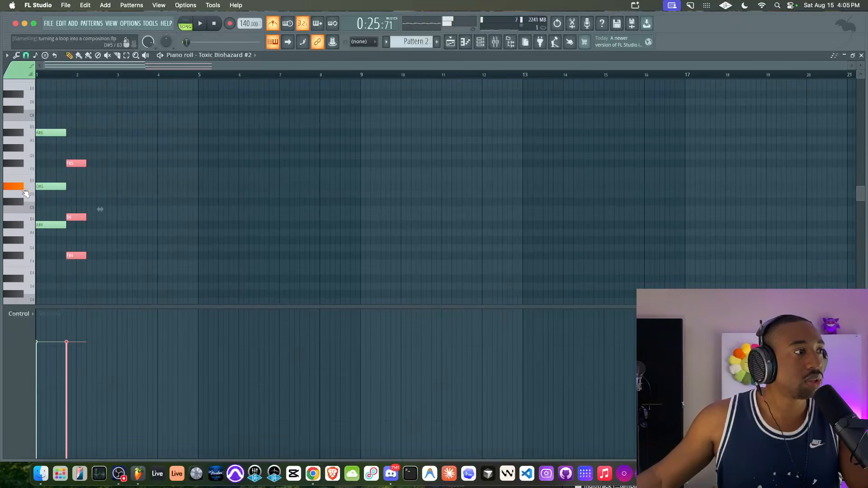
left_click_drag(87, 174, 119, 188)
left_click(158, 179, "super")
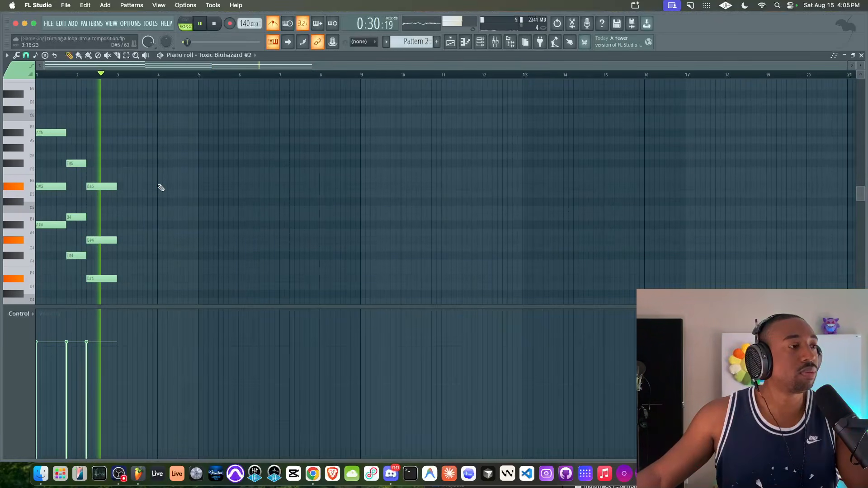
Lengthen Pattern 2's third chord to end at bar 5 and slice its portion from bar 4 onward into eight short repeats
left_click_drag(107, 167, 198, 278)
key("space")
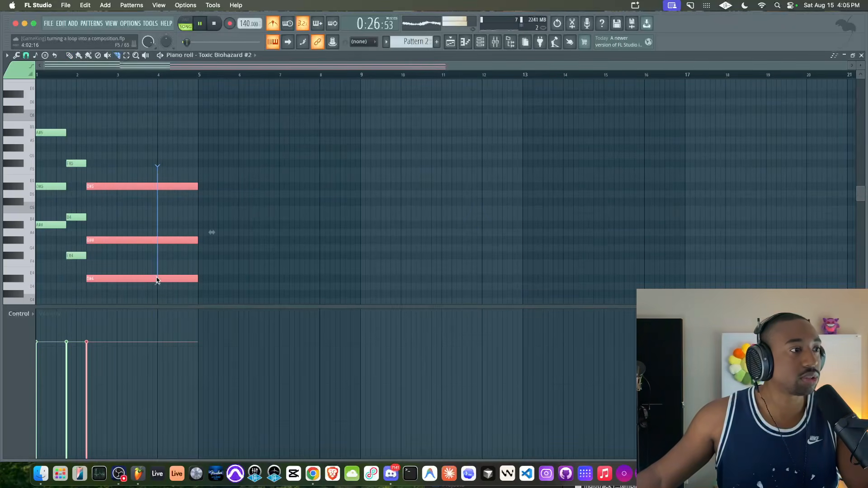
left_click_drag(157, 281, 157, 292)
left_click_drag(163, 179, 163, 290)
scroll(163, 288, "down", 2)
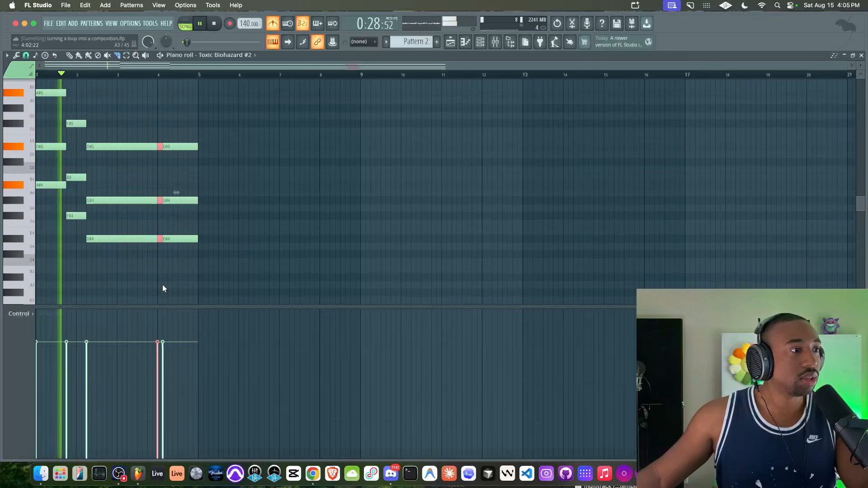
left_click_drag(167, 139, 169, 248)
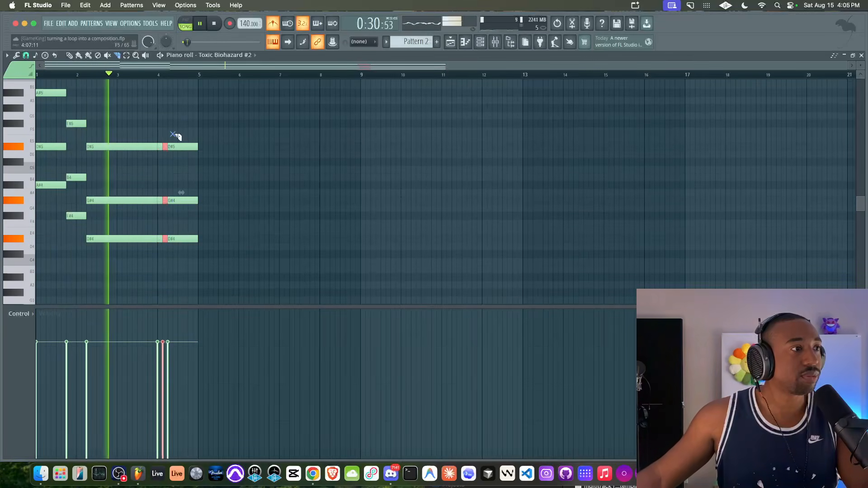
left_click_drag(173, 138, 173, 246)
left_click_drag(177, 138, 179, 263)
left_click_drag(183, 137, 190, 245)
left_click_drag(196, 136, 196, 252)
Lower the final slice of Pattern 2's third chord five semitones to A#4, D#4 and A#3, and play it back
left_click(69, 55)
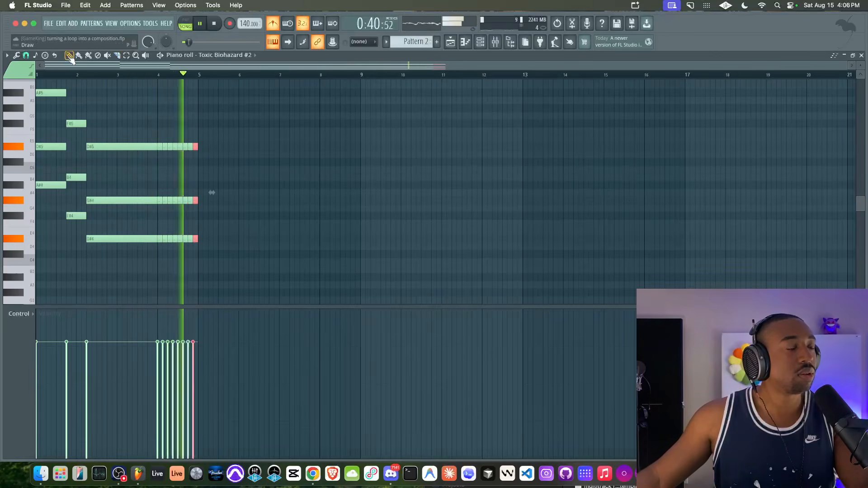
key("space")
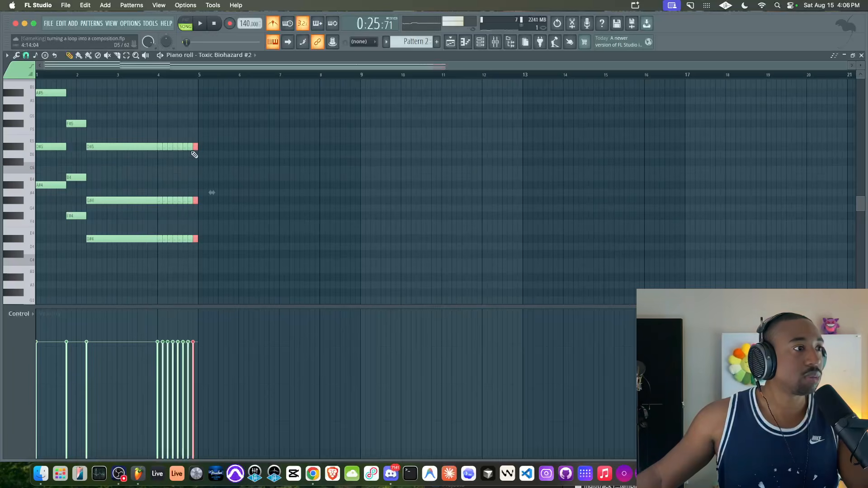
left_click_drag(195, 148, 196, 186)
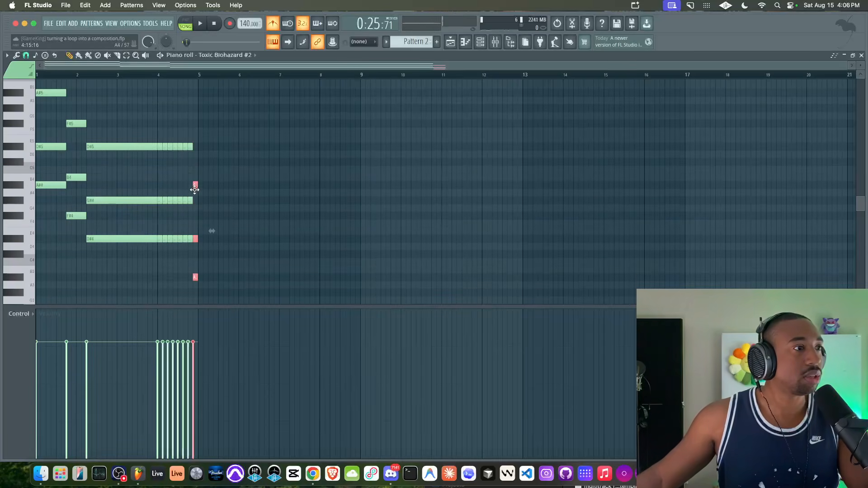
key("space")
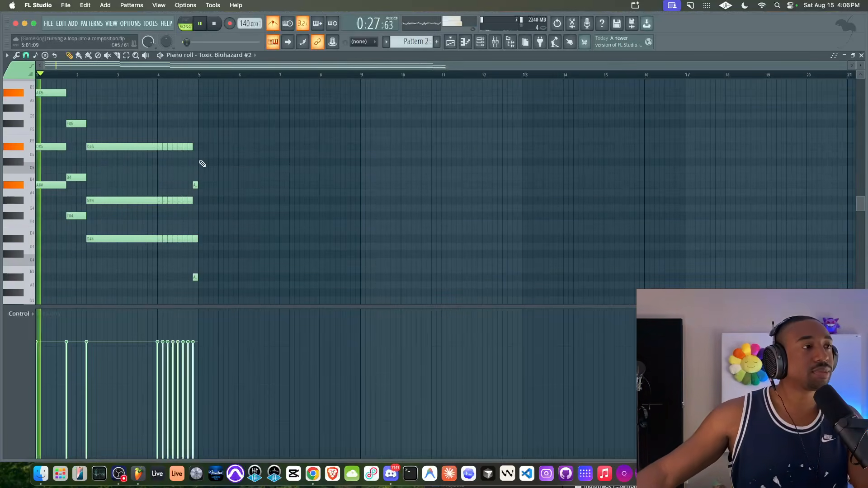
scroll(201, 162, "up", 1)
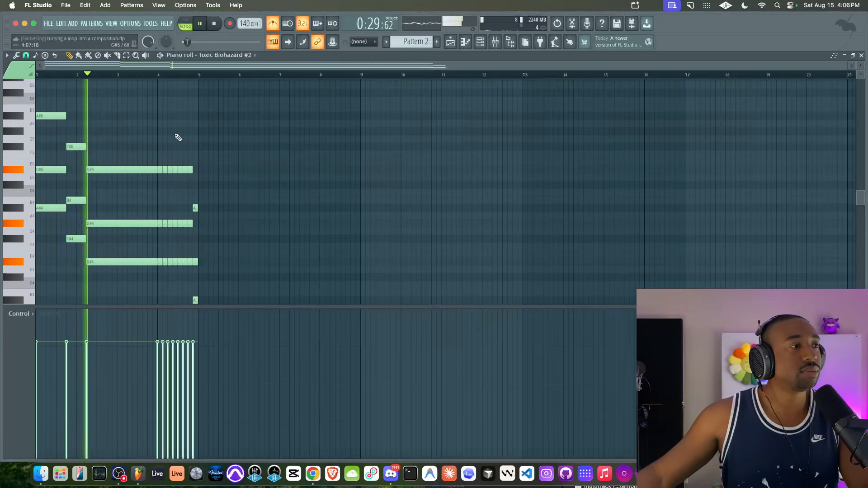
scroll(177, 138, "up", 1)
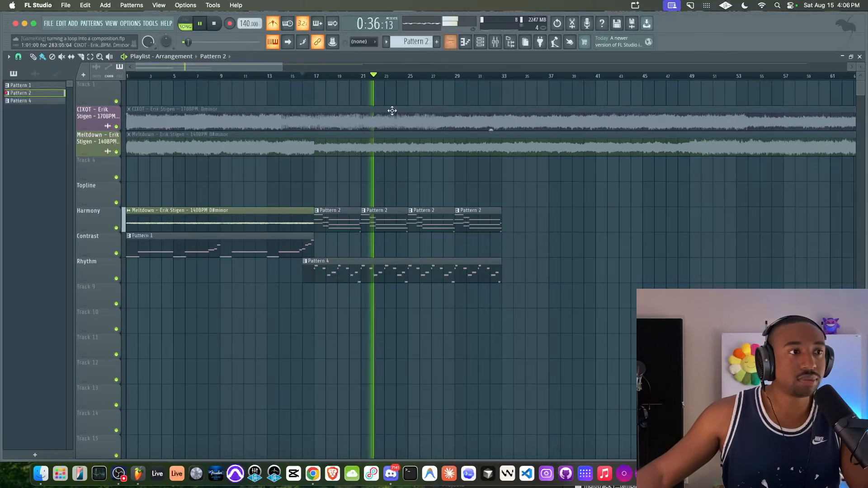
Review Pattern 4's FG Analog Funk notes during playback, then return to Pattern 2's Toxic Biohazard #2 notes
left_click(456, 43)
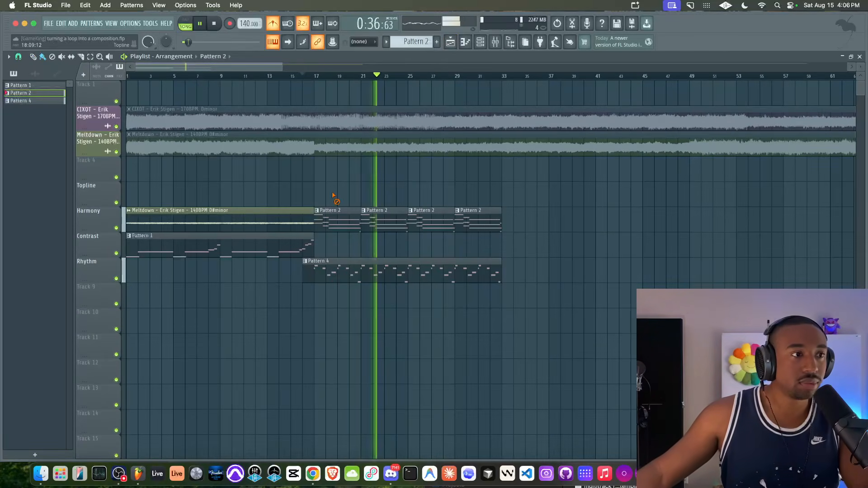
double_click(332, 274)
scroll(310, 239, "down", 2)
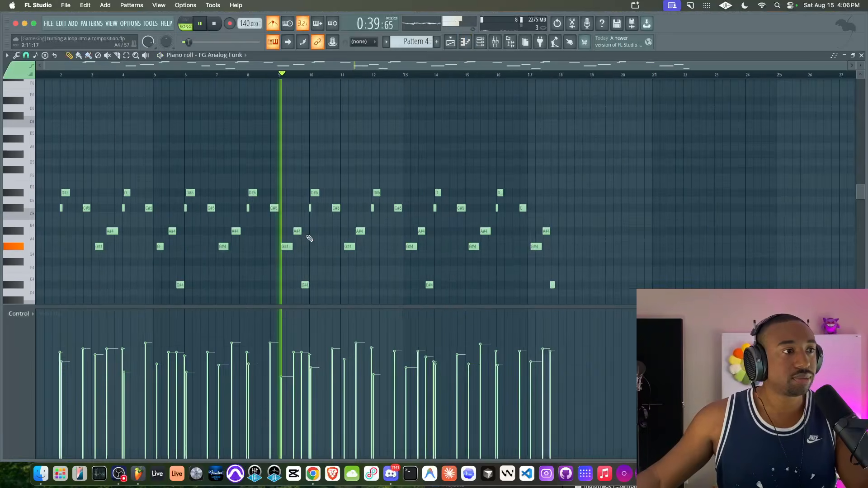
left_click(454, 46)
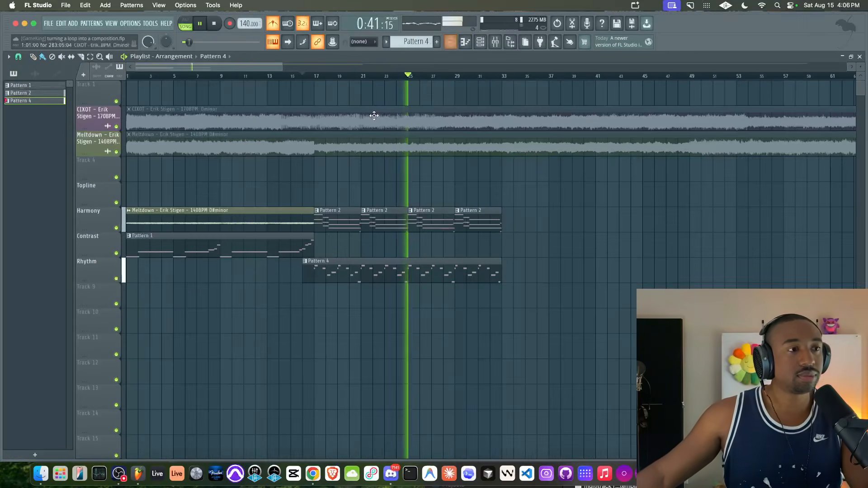
double_click(351, 219)
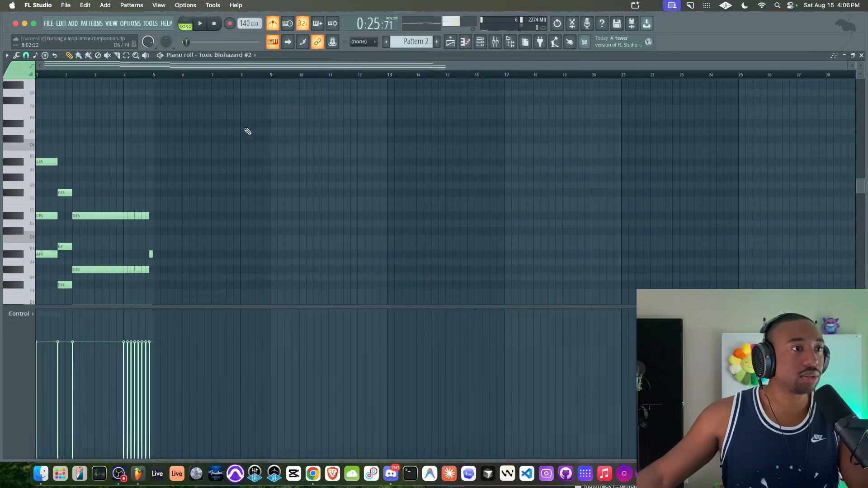
Switch to the empty Pattern 3 and select bars 17 to 33 of the arrangement as the playback range
left_click(482, 43)
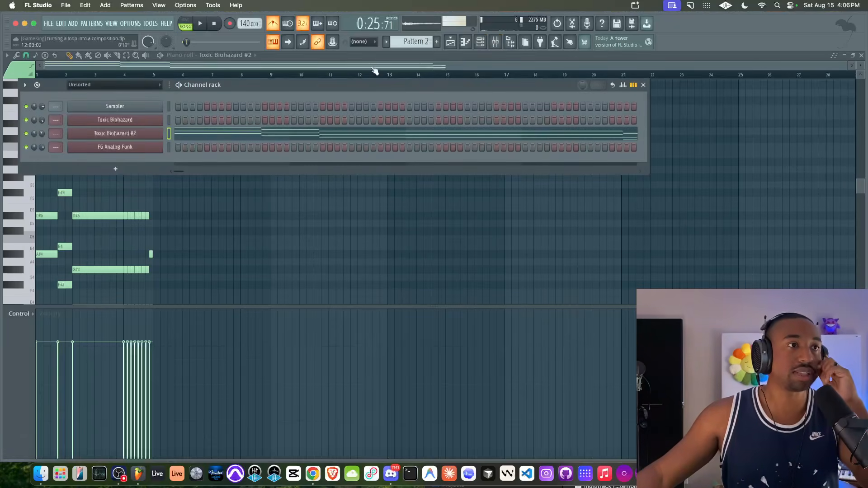
left_click(437, 41)
left_click(453, 42)
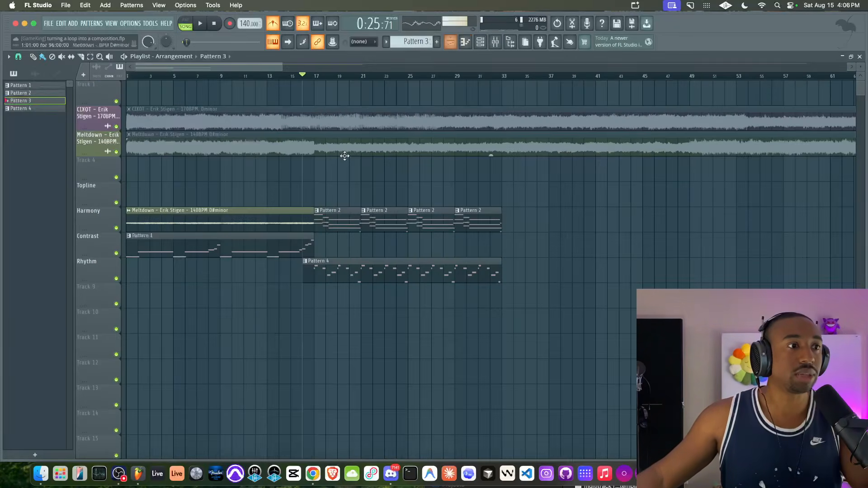
left_click_drag(323, 80, 502, 81)
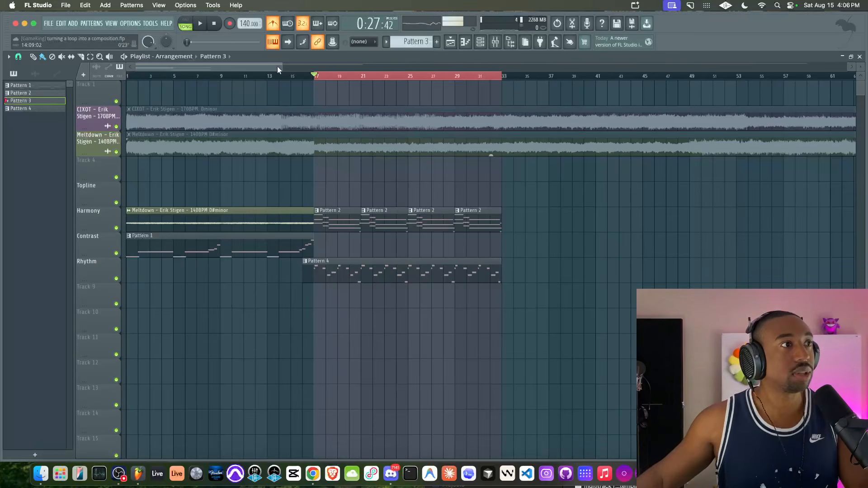
Record a short phrase into Pattern 3 and place its one-bar clip on the Topline track at bar 20
key("space")
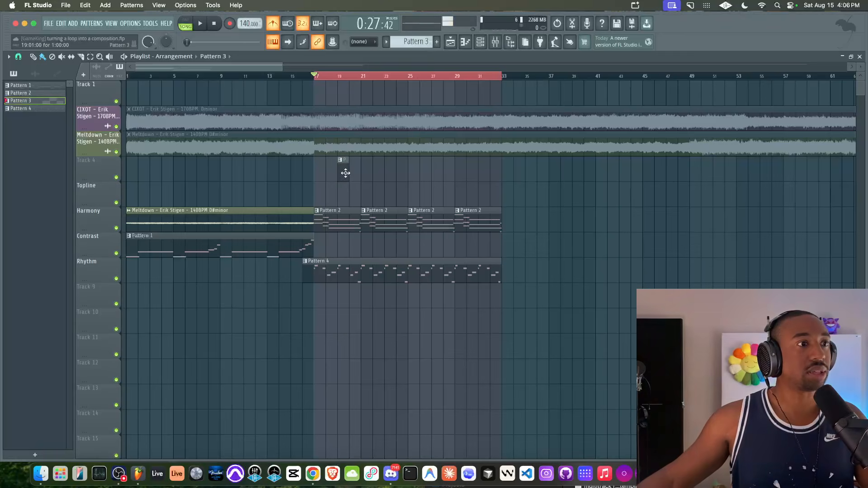
left_click_drag(357, 195, 358, 197)
Clone the Toxic Biohazard #2 channel and move Pattern 3's notes from it to Toxic Biohazard #3
left_click(488, 42)
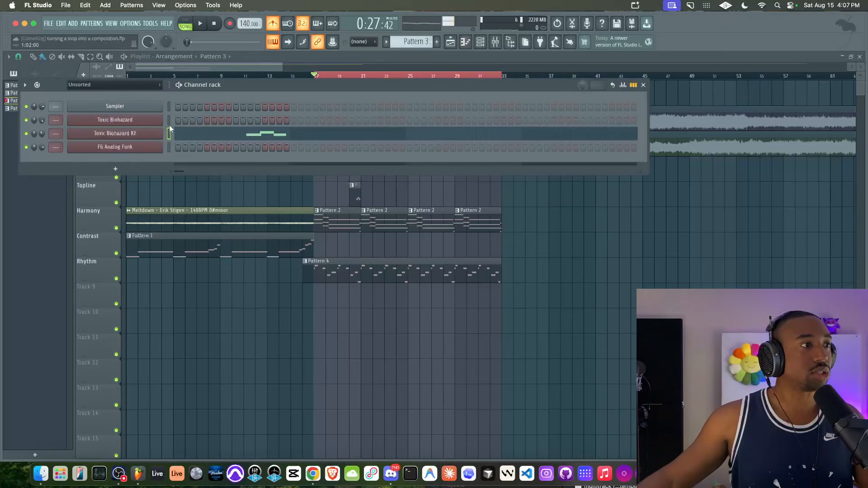
right_click(142, 136)
left_click(166, 137)
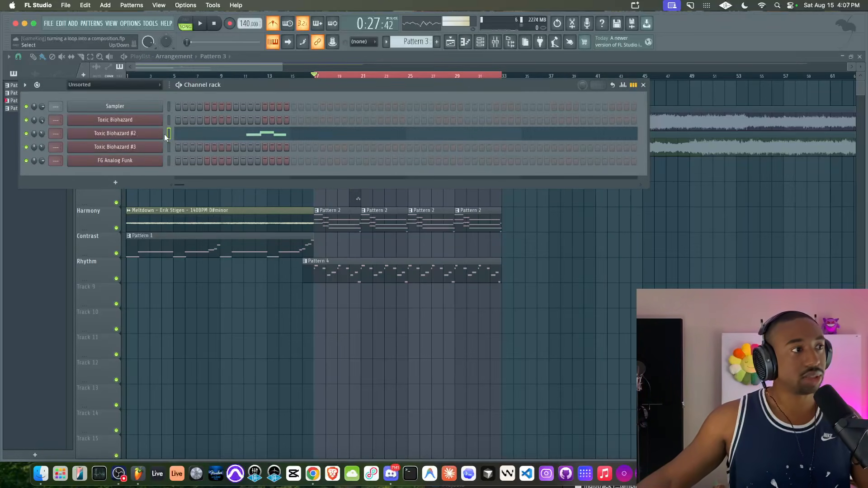
key("super+x")
key("super+v")
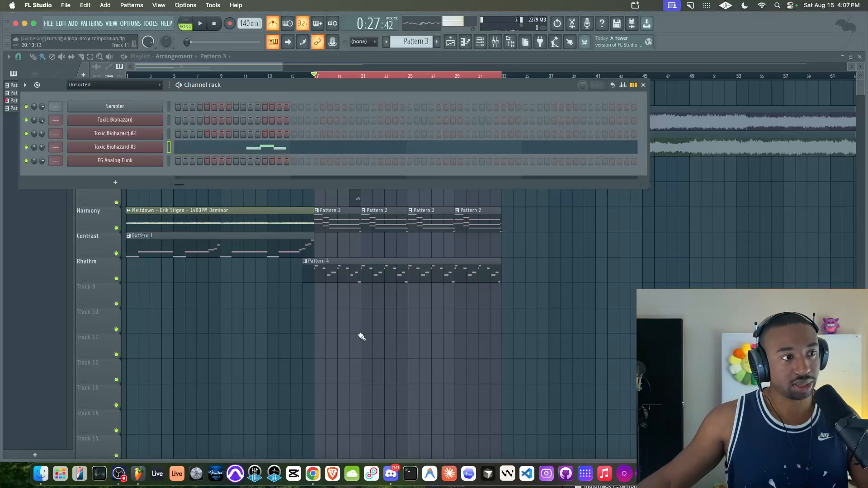
Play the arrangement around bar 20 to hear the Pattern 3 phrase with the other parts
left_click(356, 187)
key("space")
left_click(352, 77)
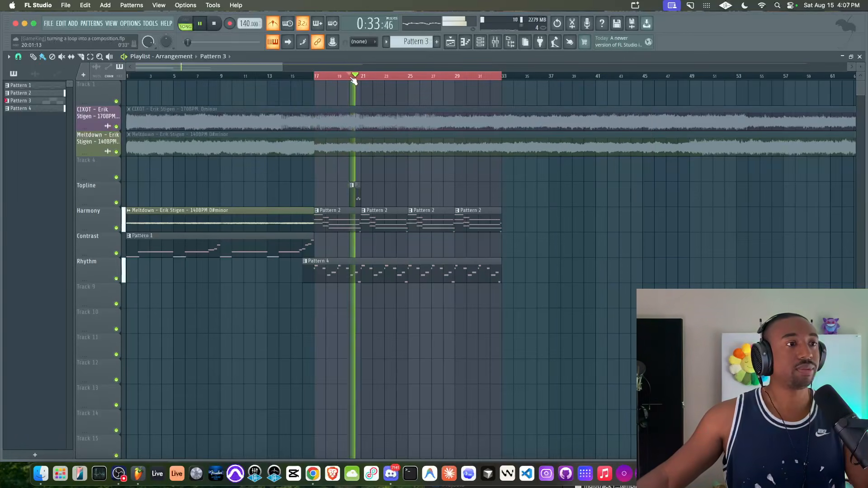
key("space")
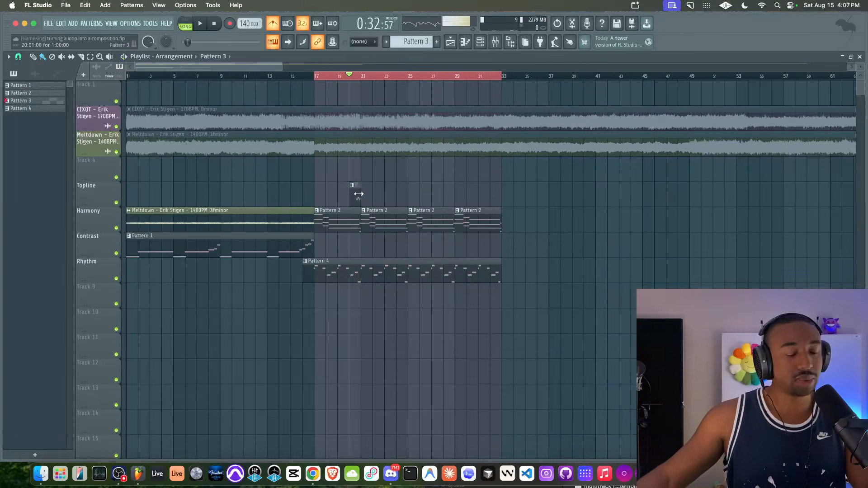
Delete the Pattern 3 clip from the Topline track and clear its Toxic Biohazard #3 notes
right_click(361, 195)
key("F6")
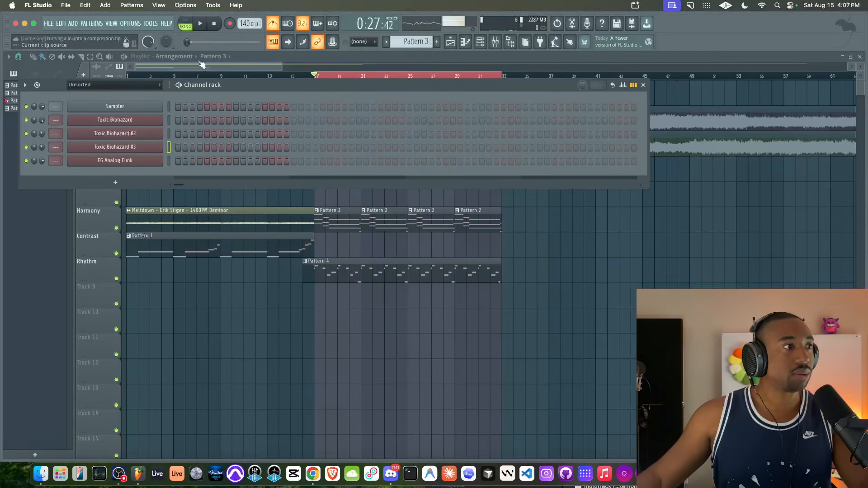
key("F6")
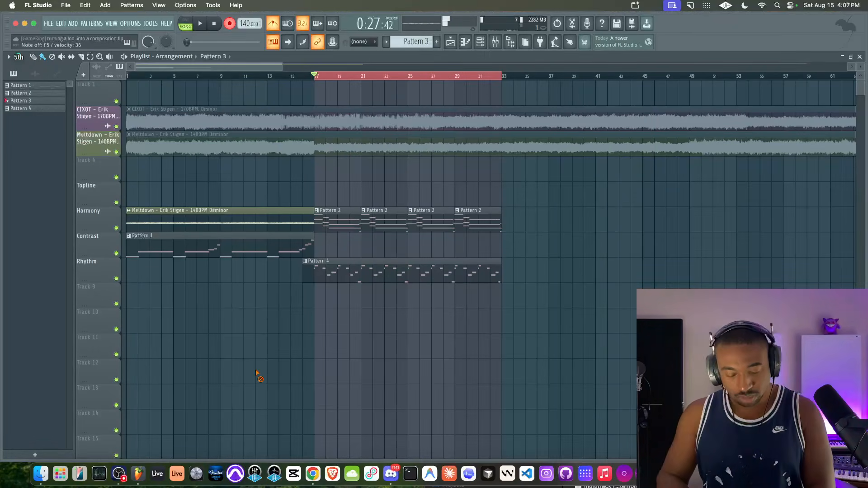
Record a new Pattern 3 melody over bars 17 to 33 and move its clip to Track 10, starting at bar 19
key("space")
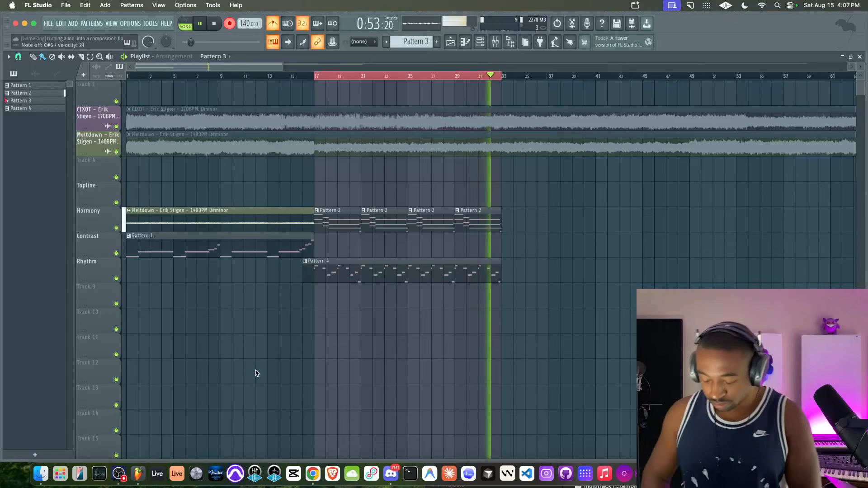
key("space")
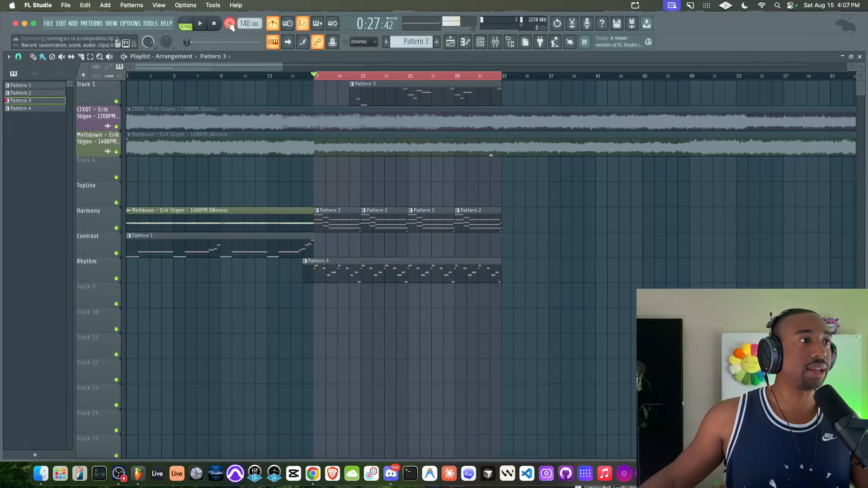
left_click_drag(375, 95, 364, 334)
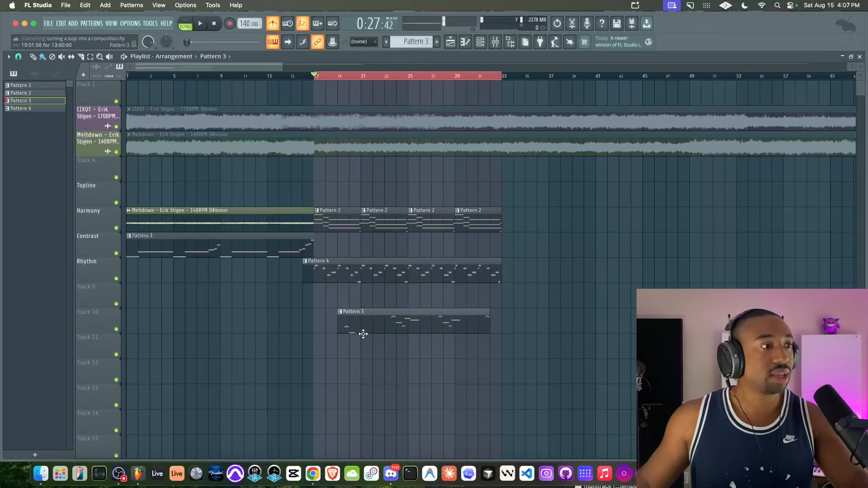
Name Tracks 10 to 13 Topline Expression, Harmony Expression, Contrast Expression and Rhythm Expression, then play the arrangement
double_click(96, 326)
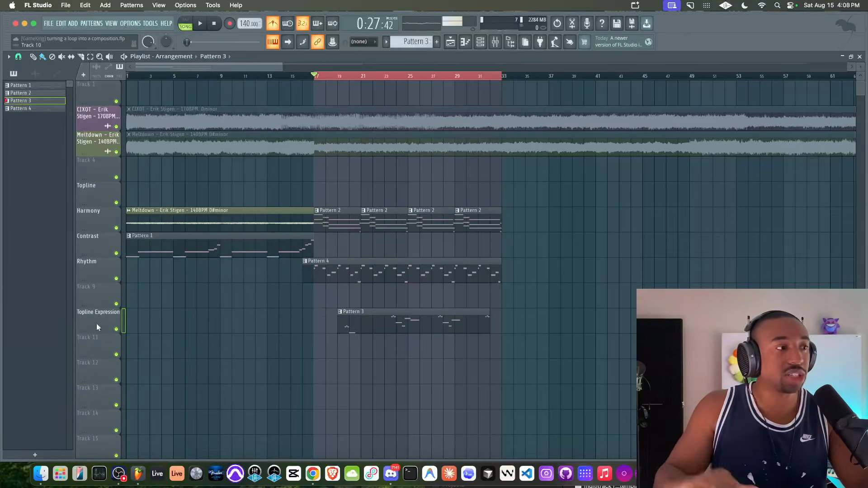
double_click(90, 344)
type("Harm")
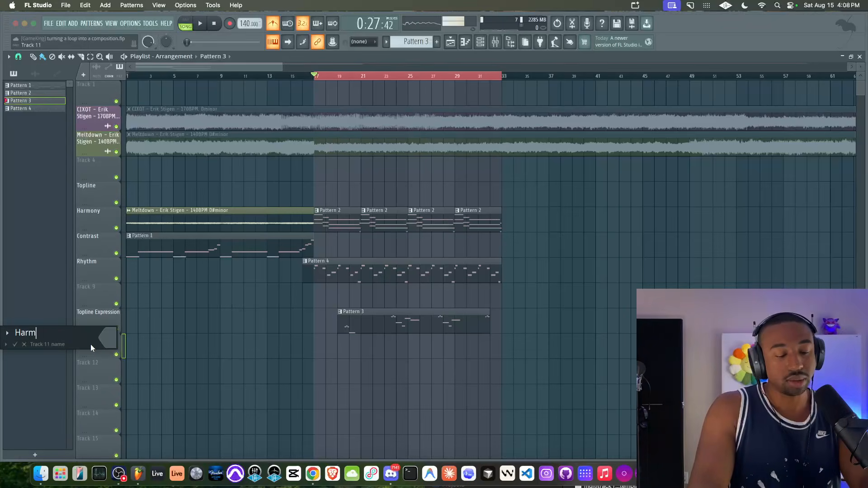
type("ony Expression")
key("Return")
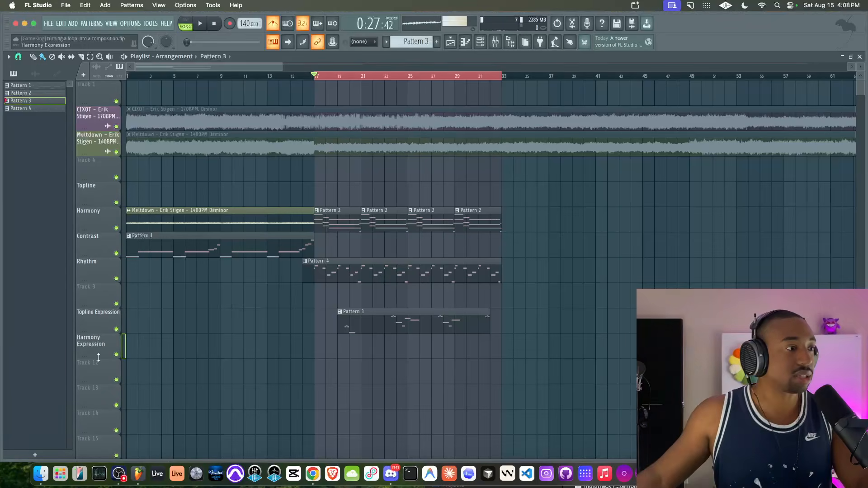
double_click(99, 360)
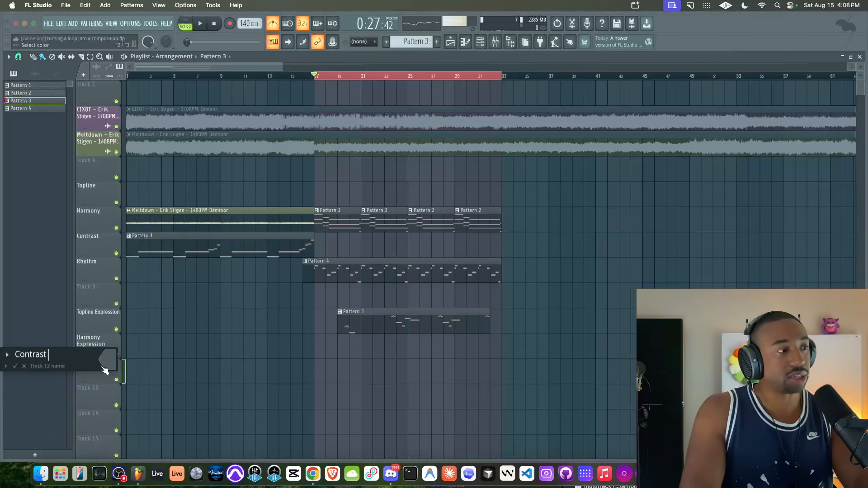
double_click(95, 393)
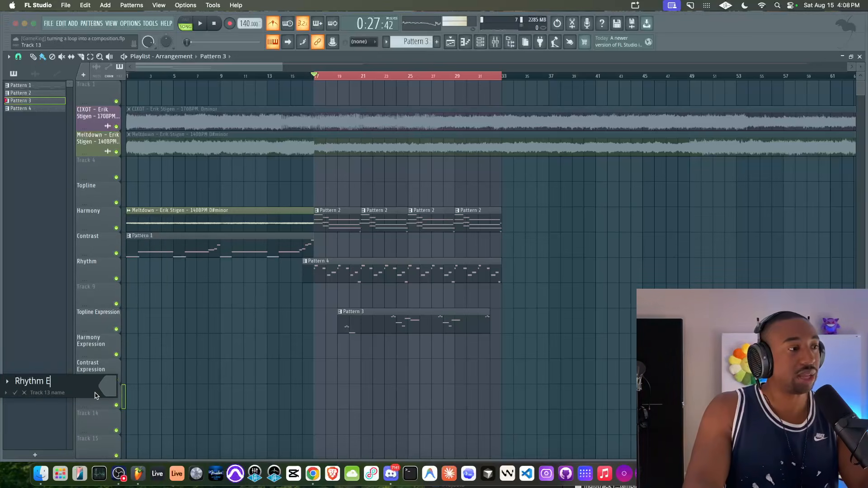
key("space")
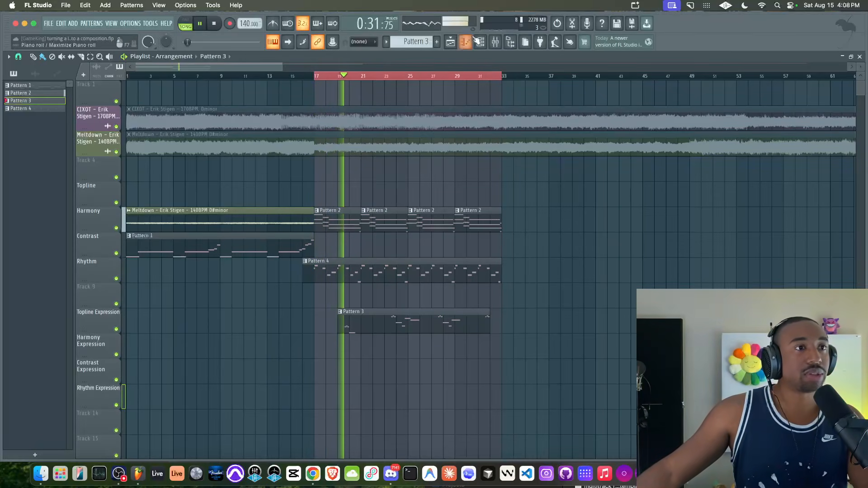
Open the FG Analog Funk instrument, try transposing it down 11 semitones, and reset the transpose
key("F6")
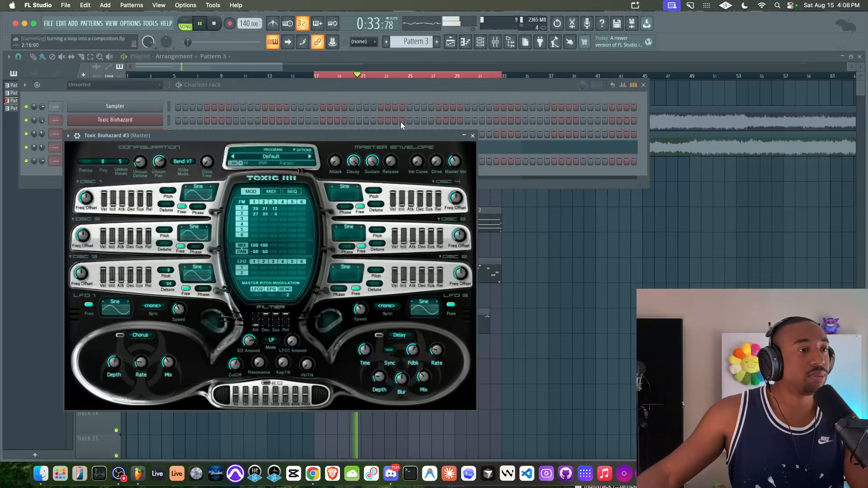
left_click(474, 135)
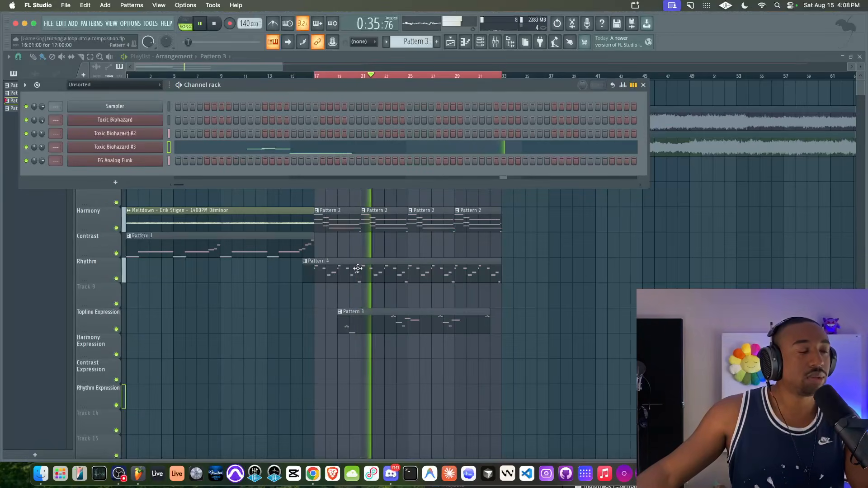
left_click(145, 161)
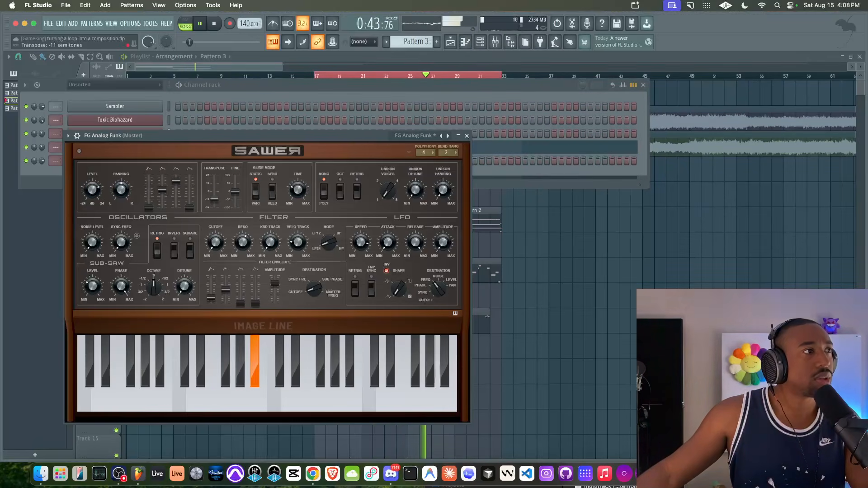
key("space")
right_click(212, 199)
left_click(229, 209)
left_click(78, 136)
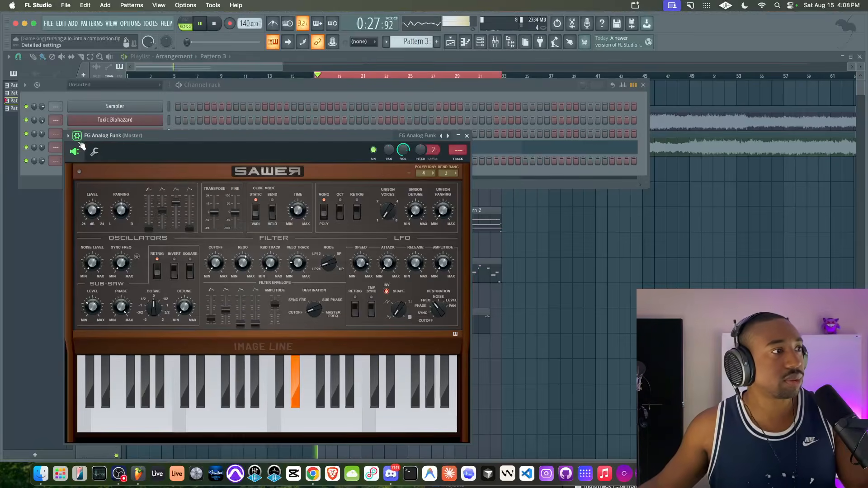
left_click(95, 151)
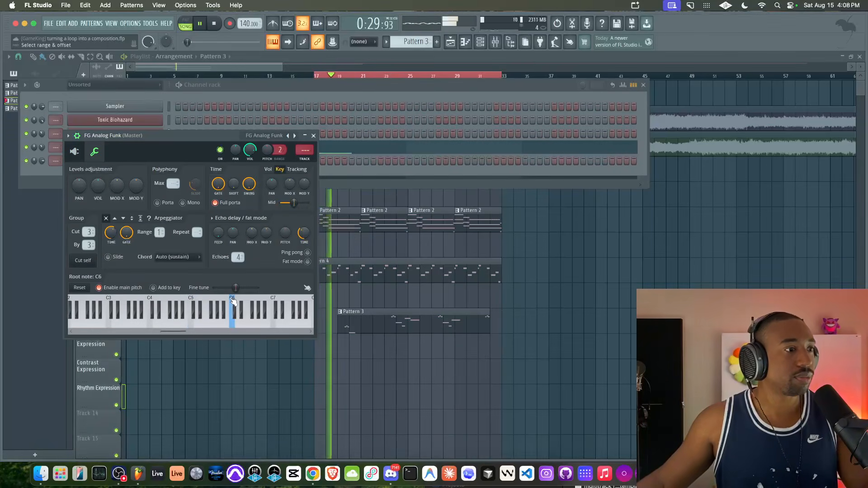
left_click(75, 152)
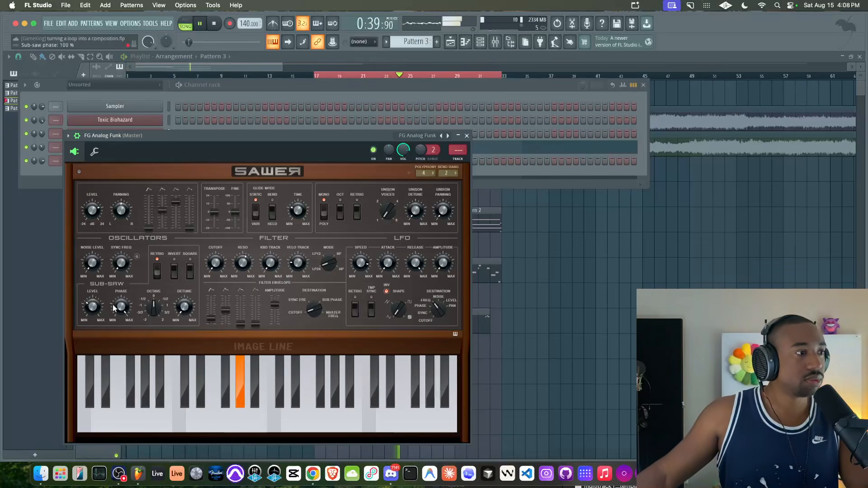
Try different sub-saw levels and a lower sub-saw octave on FG Analog Funk, return the octave to 0, and close the instrument
right_click(92, 308)
key("c")
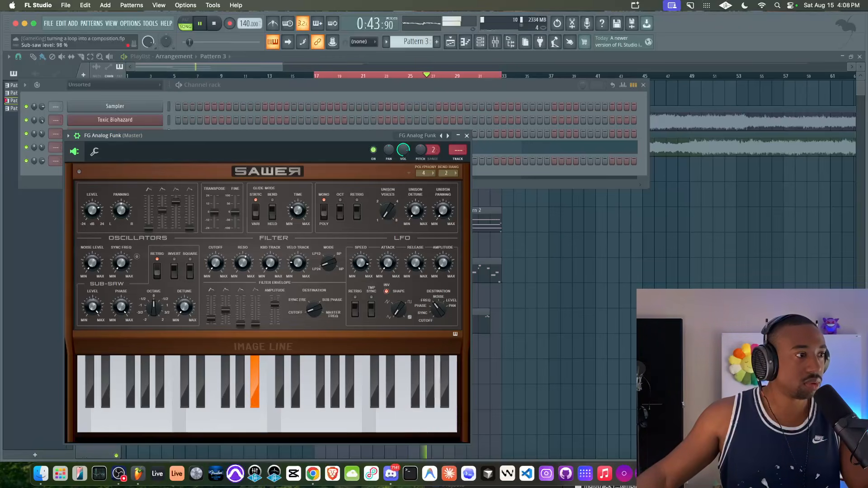
right_click(92, 308)
key("p")
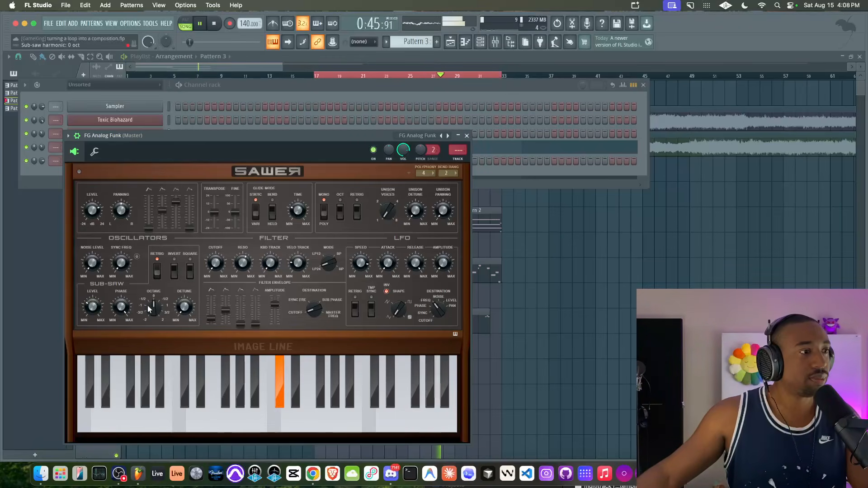
left_click_drag(150, 308, 149, 322)
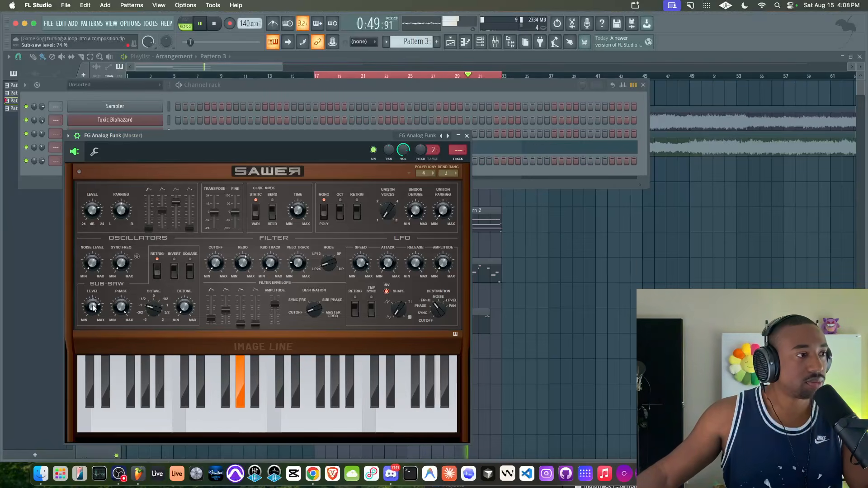
left_click_drag(153, 309, 154, 298)
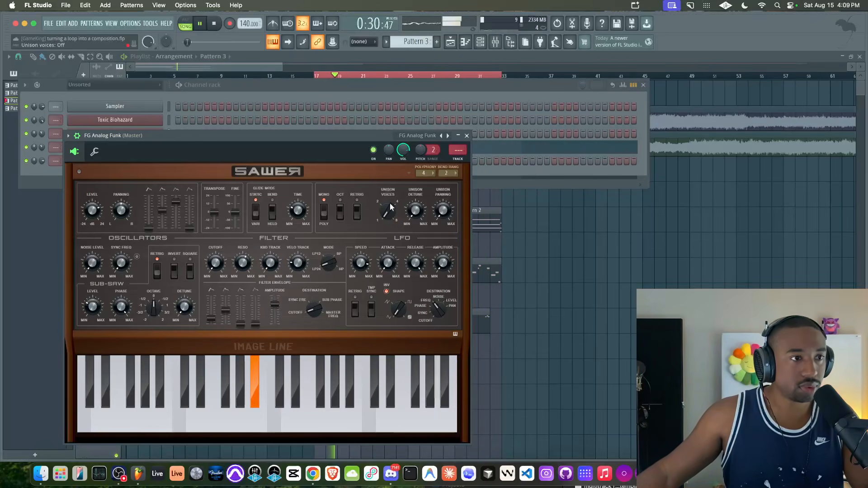
left_click(468, 136)
right_click(562, 287)
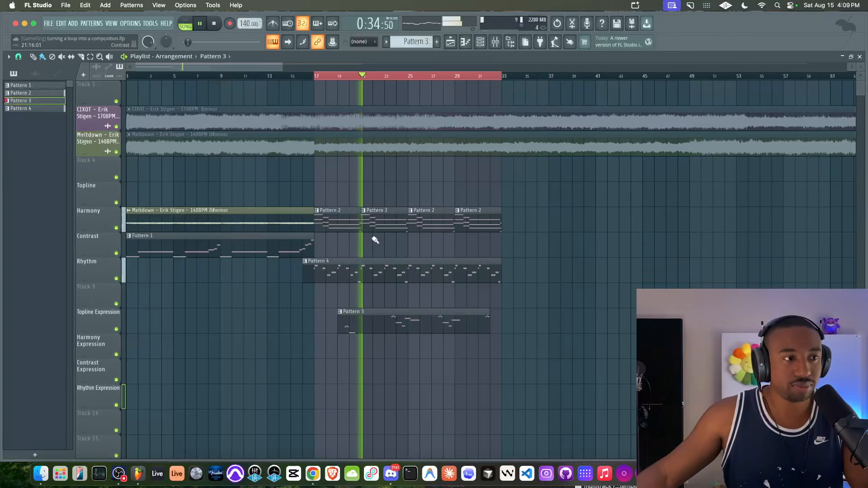
Examine Pattern 4's FG Analog Funk notes in the piano roll, highlighting all its D#5 notes, and return to the playlist
left_click(357, 275)
double_click(357, 275)
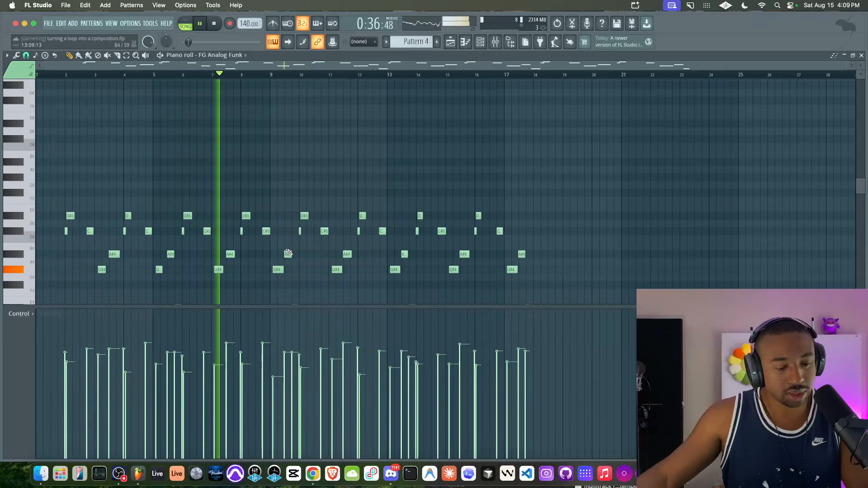
scroll(240, 254, "up", 4, "ctrl")
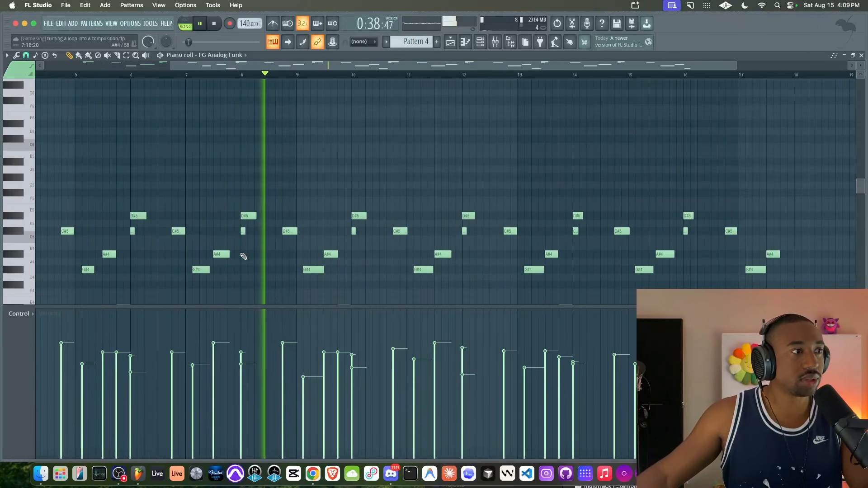
scroll(58, 208, "left", 4)
scroll(59, 209, "up", 3)
right_click(22, 286)
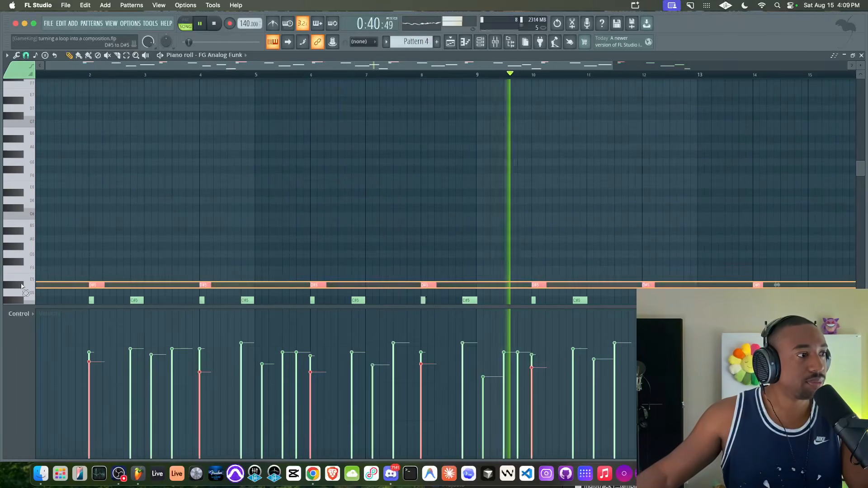
scroll(104, 285, "up", 4, "ctrl")
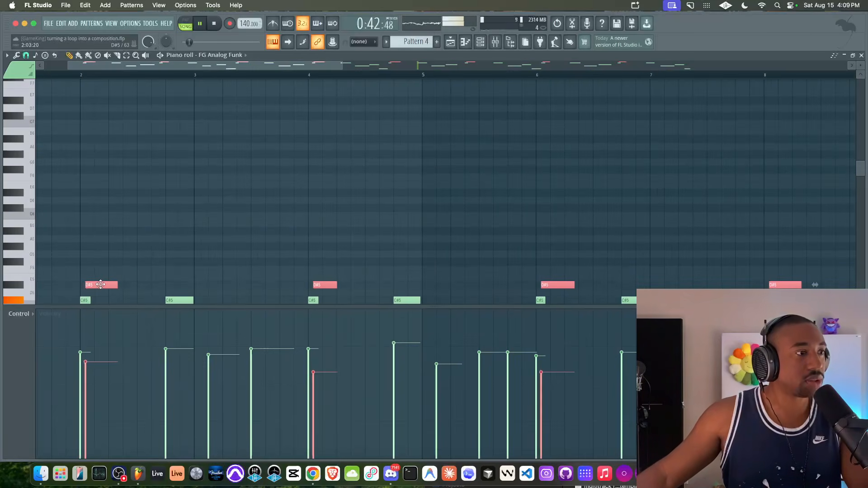
scroll(101, 285, "down", 4, "ctrl")
scroll(353, 216, "down", 5)
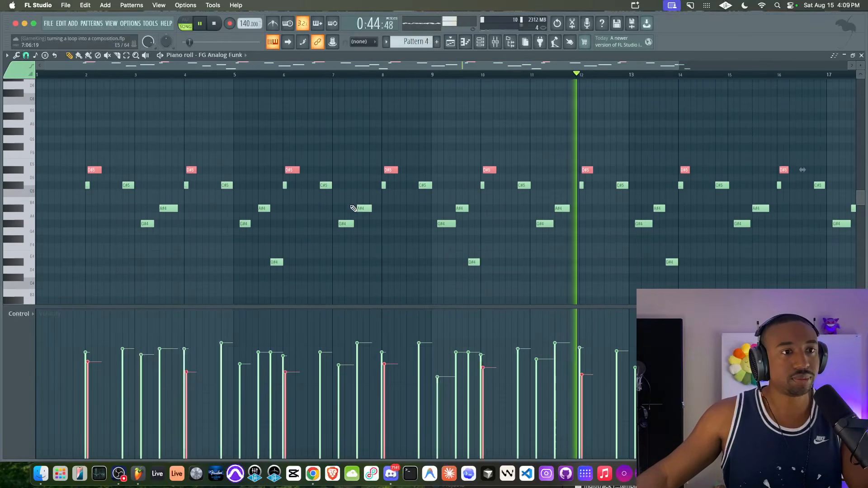
scroll(401, 210, "down", 2)
left_click(451, 253, "super")
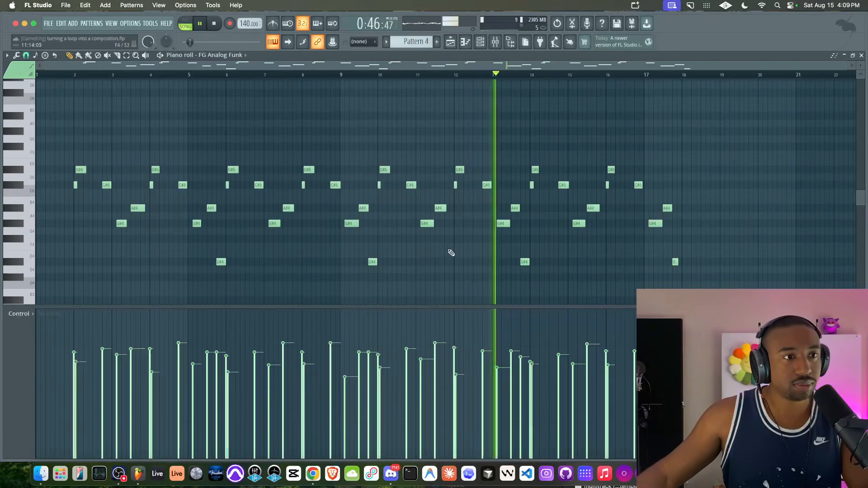
key("F5")
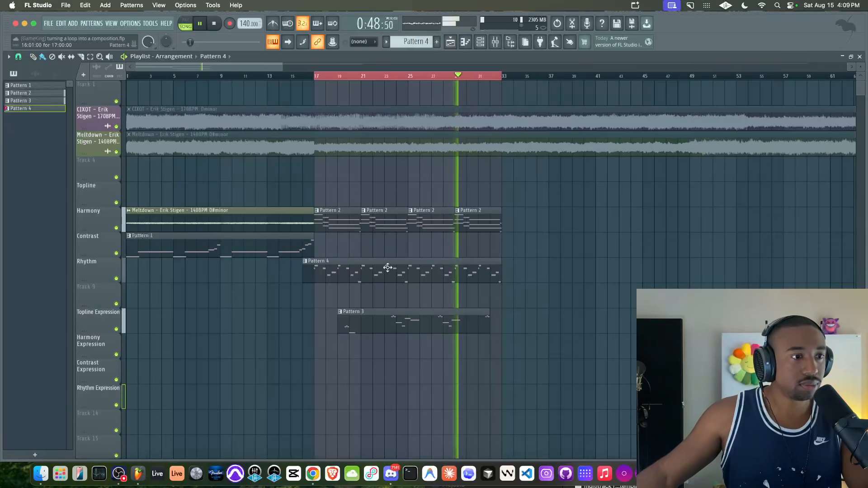
Examine Pattern 3's Toxic Biohazard #3 melody in the piano roll and return to the playlist
double_click(384, 326)
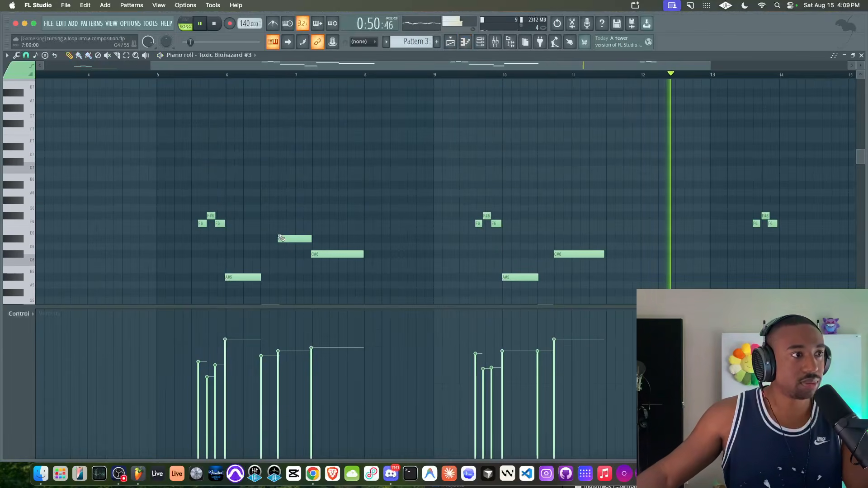
scroll(276, 215, "down", 2)
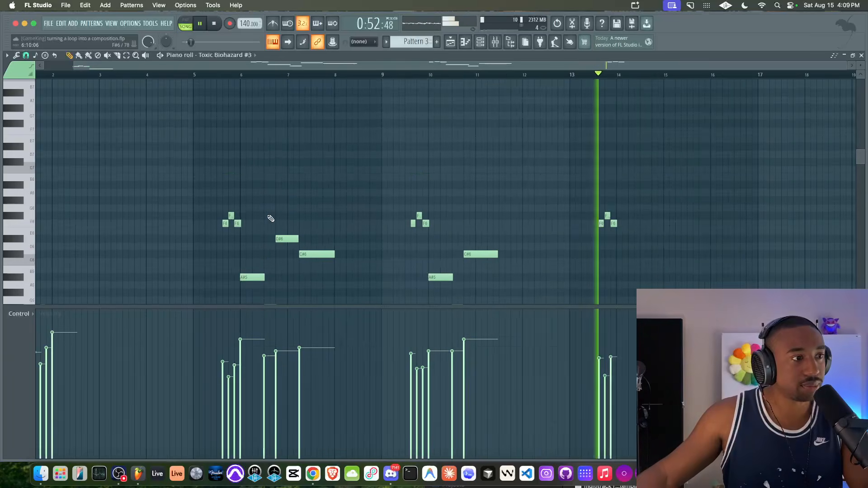
scroll(269, 219, "down", 2)
scroll(576, 235, "down", 3)
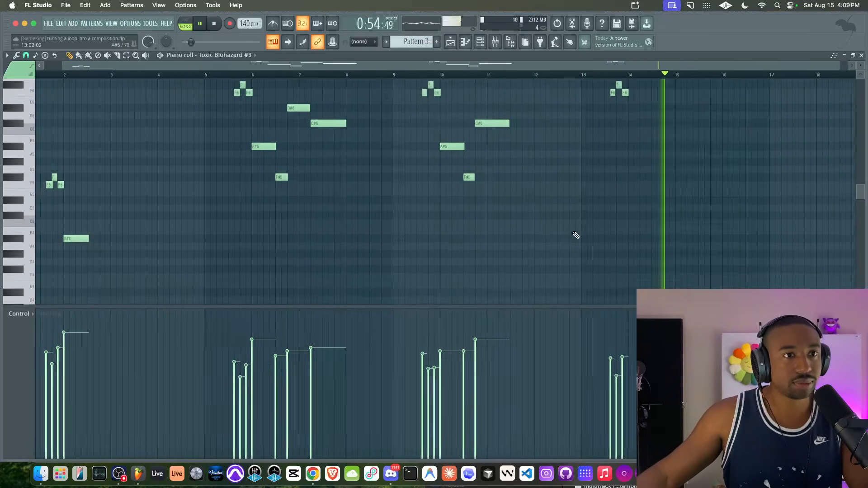
scroll(576, 235, "up", 3)
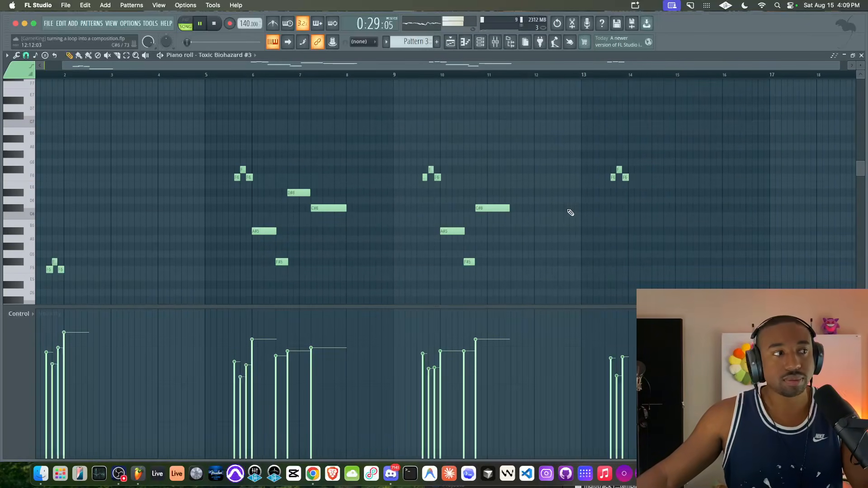
scroll(571, 213, "down", 3)
key("F5")
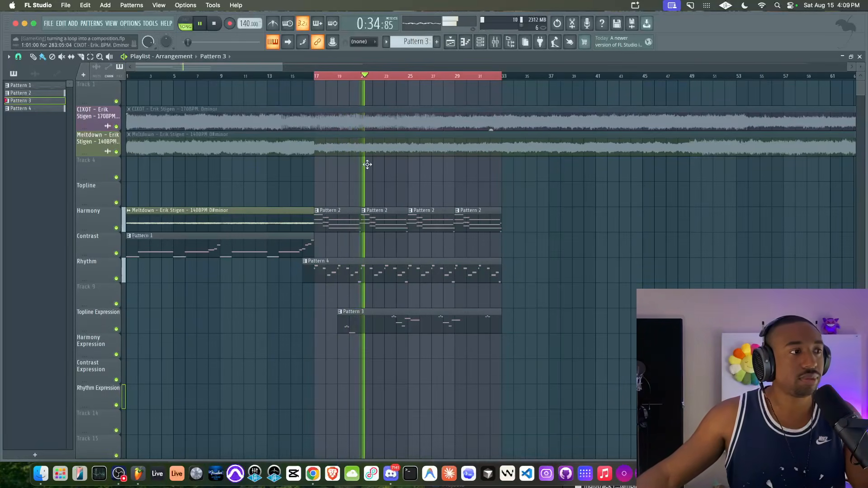
Copy the Pattern 1 clip on the Contrast track and the four Pattern 2 clips on Harmony to start at bar 33
left_click(253, 244)
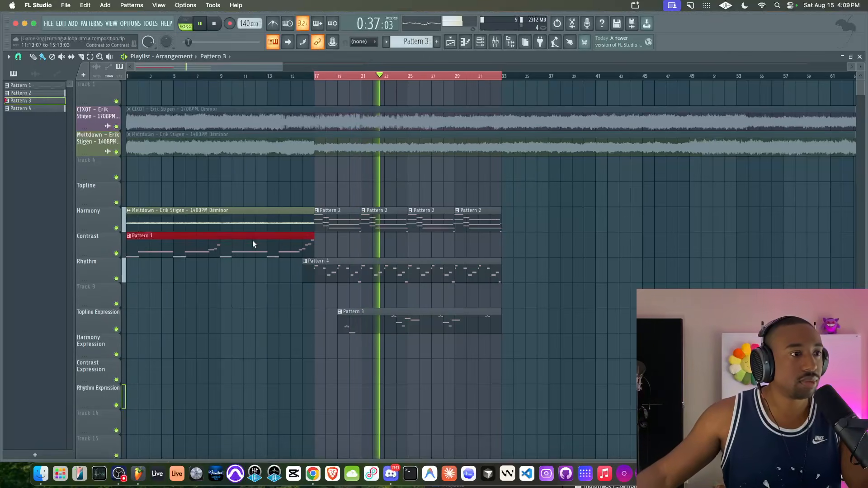
left_click_drag(253, 241, 616, 233)
left_click_drag(504, 219, 543, 213)
key("space")
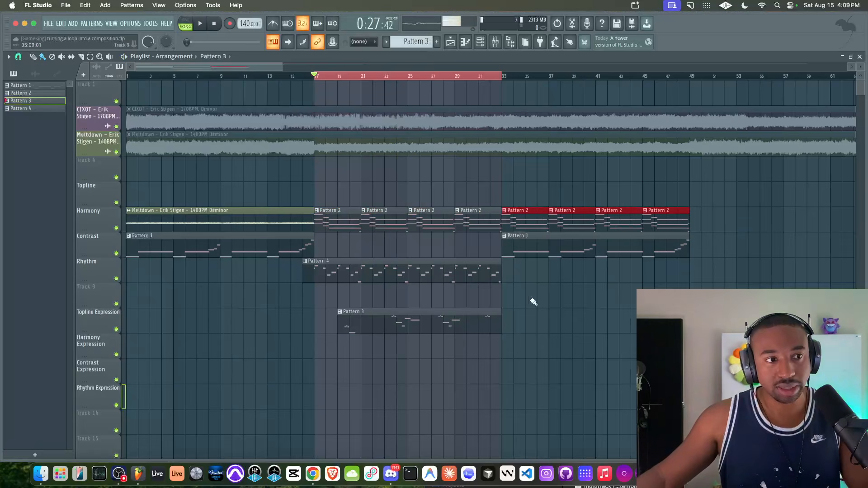
Move the Pattern 4 clip from the Rhythm track to the Contrast track, trimmed to start at bar 17
left_click_drag(525, 332, 361, 333)
left_click(377, 285, "super")
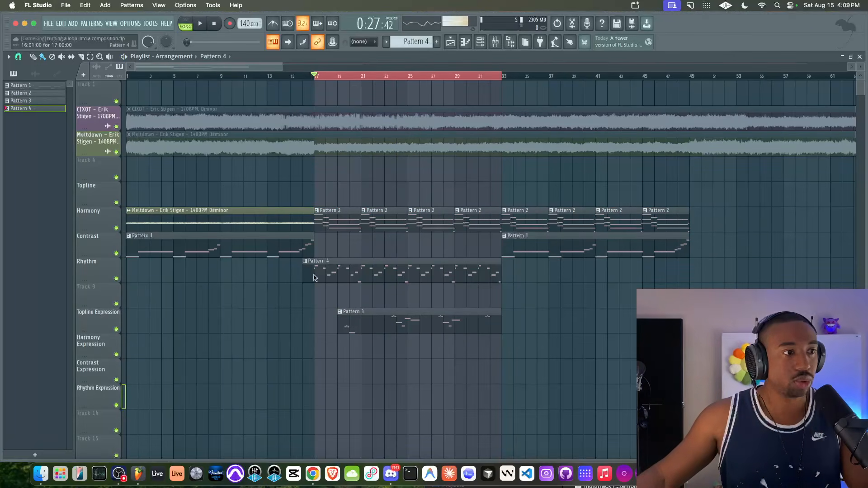
left_click_drag(342, 272, 342, 246)
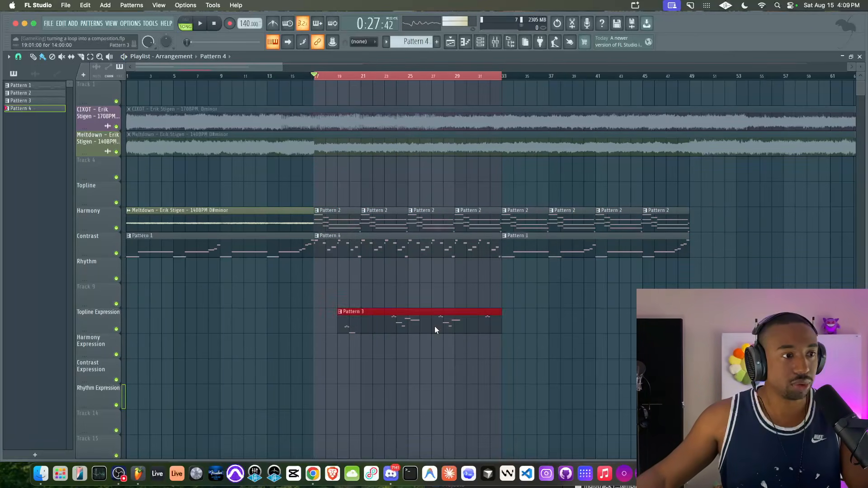
Duplicate the Pattern 3 clip on Topline Expression and shift the two clips to start at bars 20 and 36
left_click_drag(435, 326, 626, 317)
key("space")
right_click(620, 277)
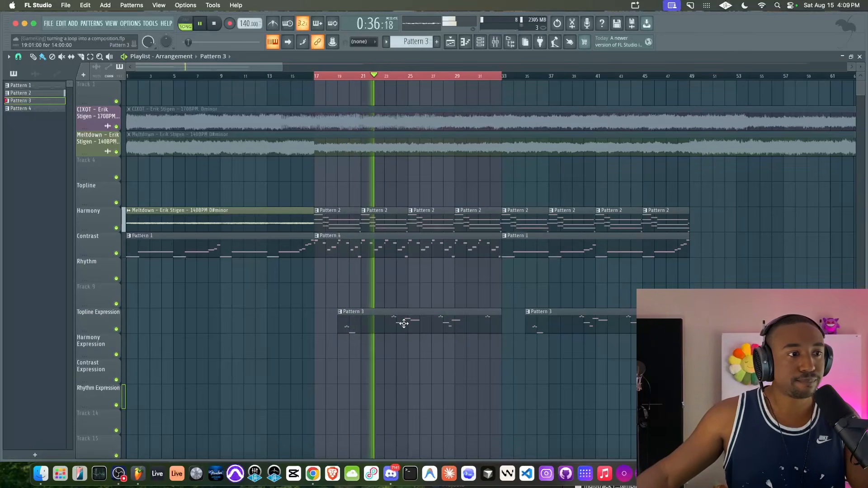
left_click_drag(415, 325, 418, 323)
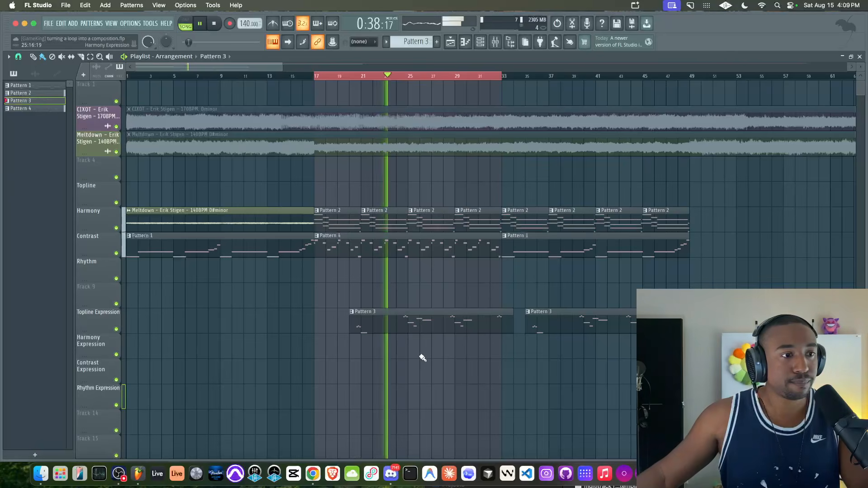
left_click_drag(615, 312, 626, 310)
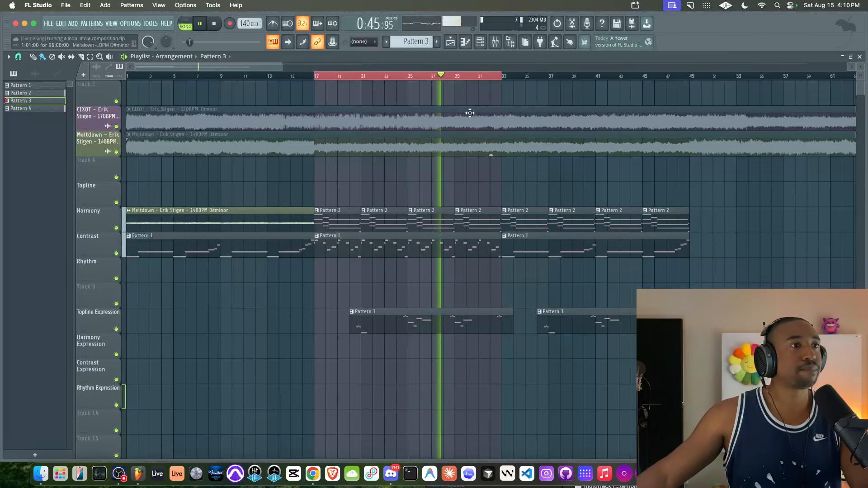
Lower Toxic Biohazard #2's unison detune and oscillator 2's release, keeping oscillator 2's coarse pitch at 0%, and close the instrument
key("F6")
left_click(114, 133)
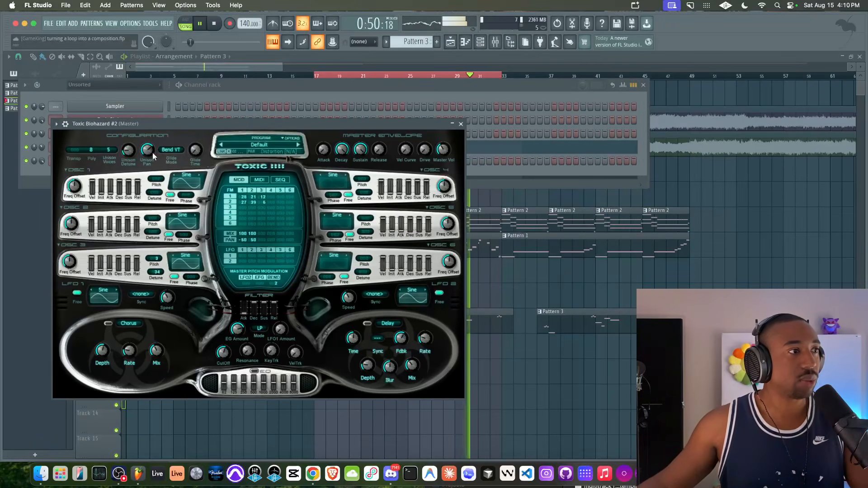
left_click_drag(128, 149, 128, 159)
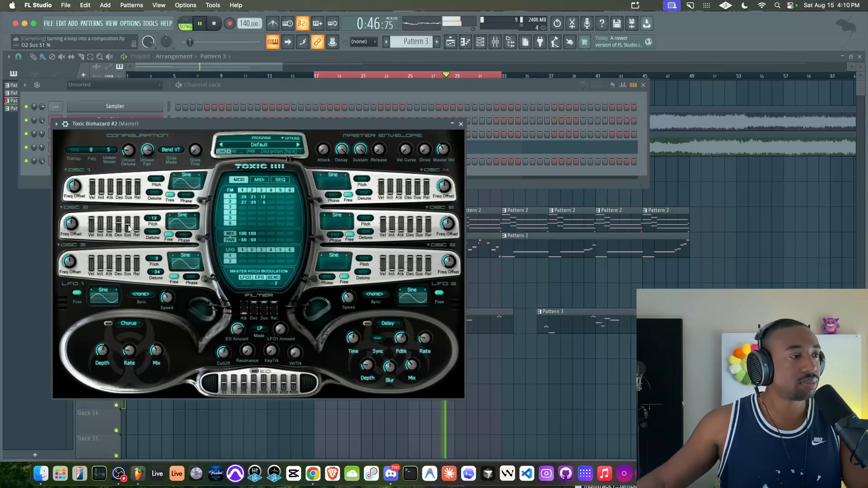
left_click_drag(137, 230, 138, 239)
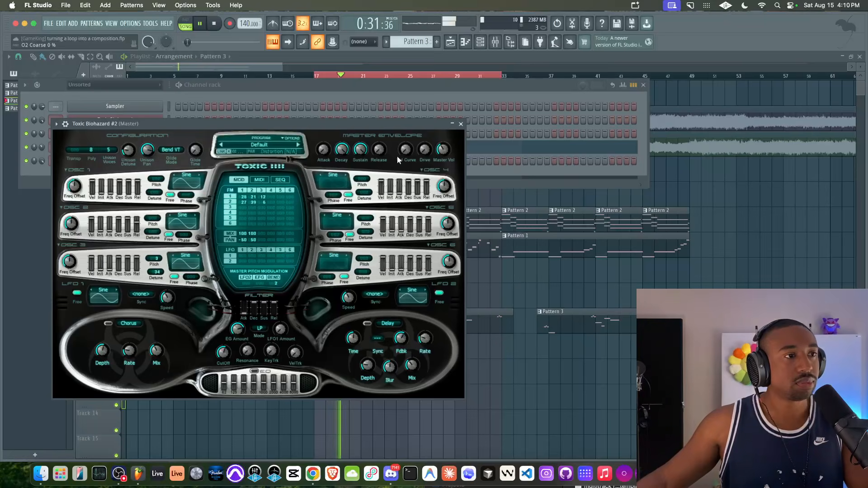
left_click(460, 124)
key("F6")
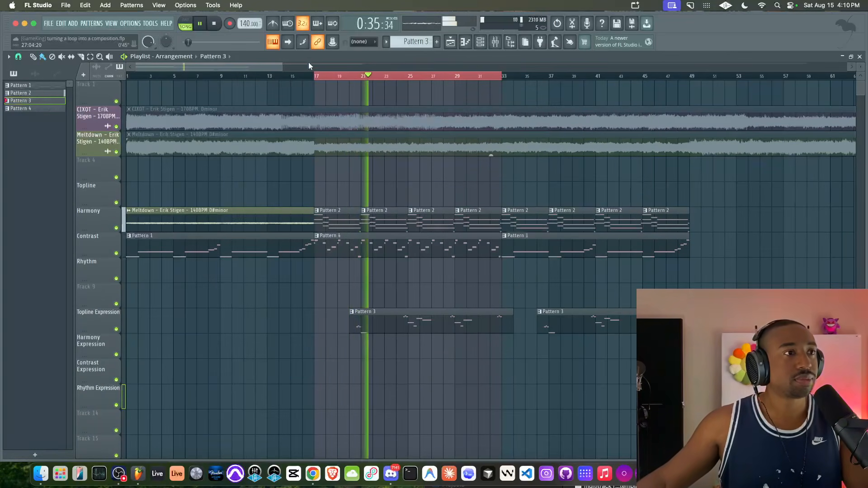
Select the arrangement's time range from bar 1 to bar 49
left_click_drag(692, 81, 127, 85)
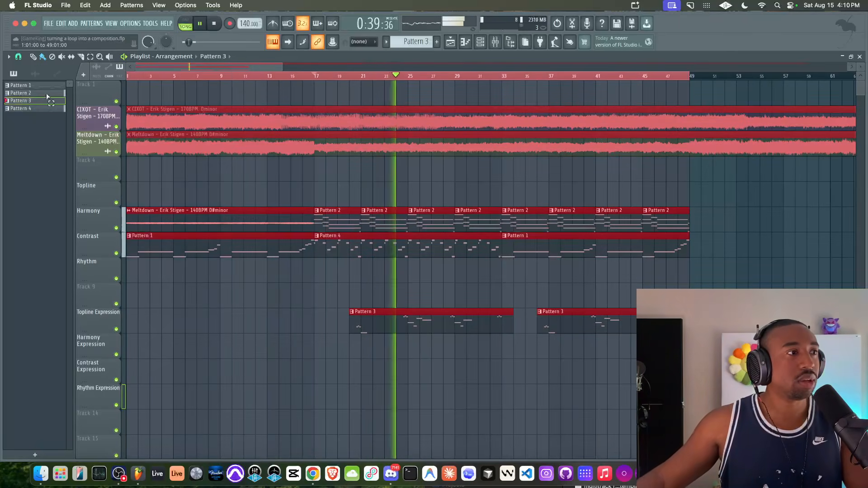
Stop playback, clear the clip selection in the playlist, and save the project
left_click(213, 27)
left_click(239, 189, "super")
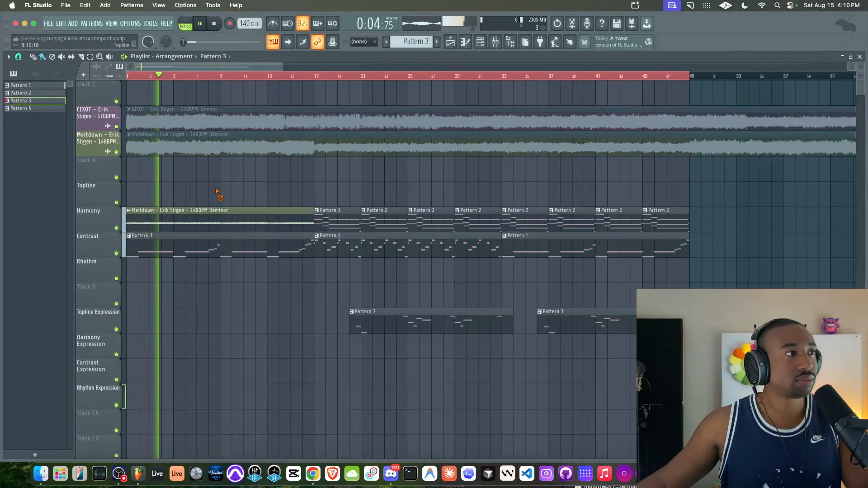
key("super+s")
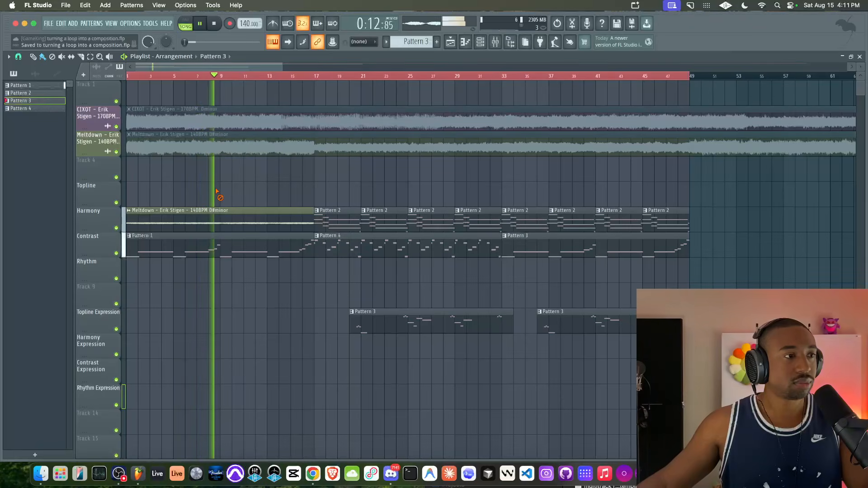
Examine Pattern 1's piano roll and the Toxic Biohazard instrument settings, and return to the playlist
double_click(281, 239)
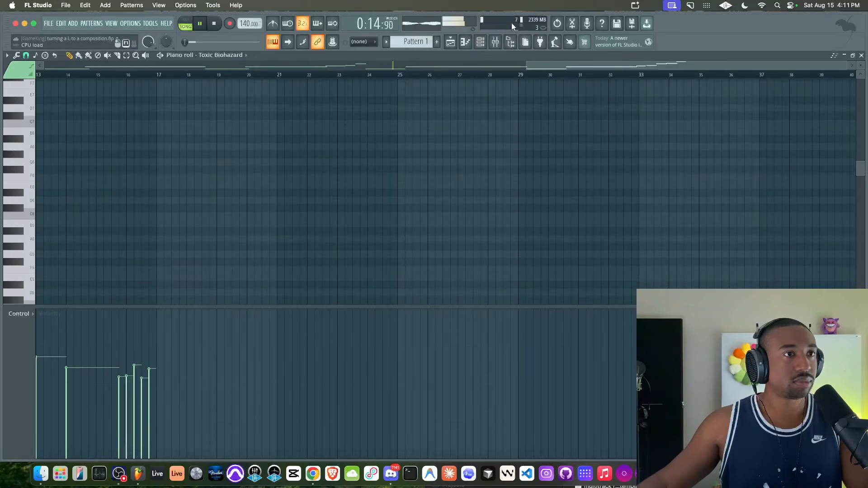
left_click(481, 42)
left_click(144, 120)
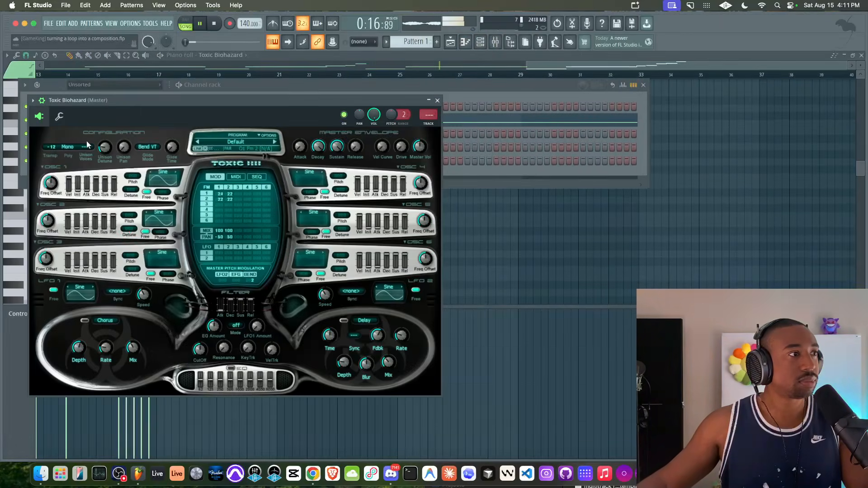
left_click(59, 117)
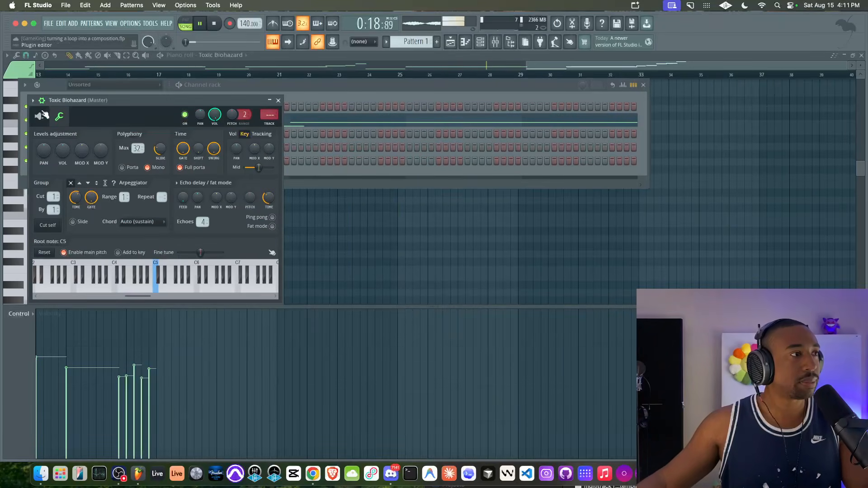
left_click(39, 117)
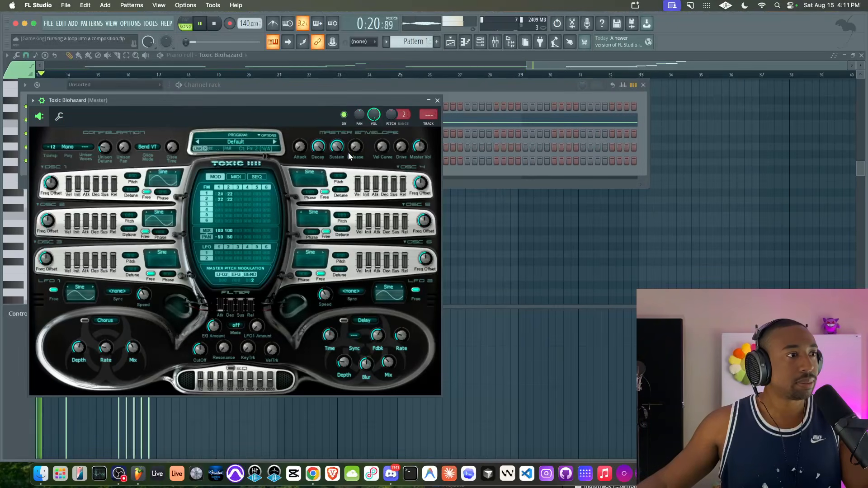
left_click(438, 101)
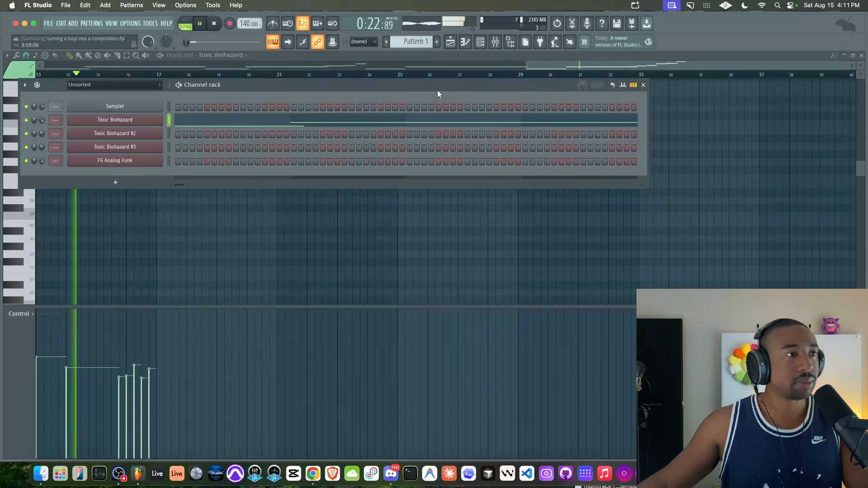
left_click(451, 41)
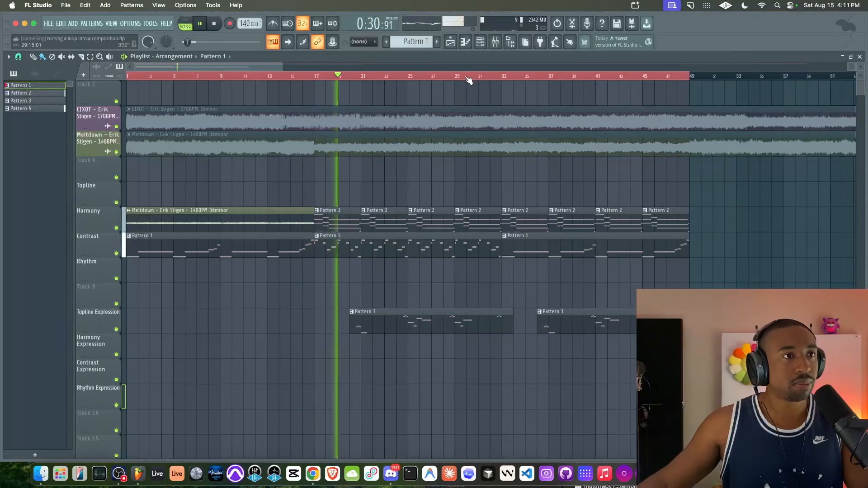
Copy the Toxic Biohazard #2 notes from Pattern 2 and create a new empty pattern
left_click(482, 45)
left_click_drag(414, 43, 414, 38)
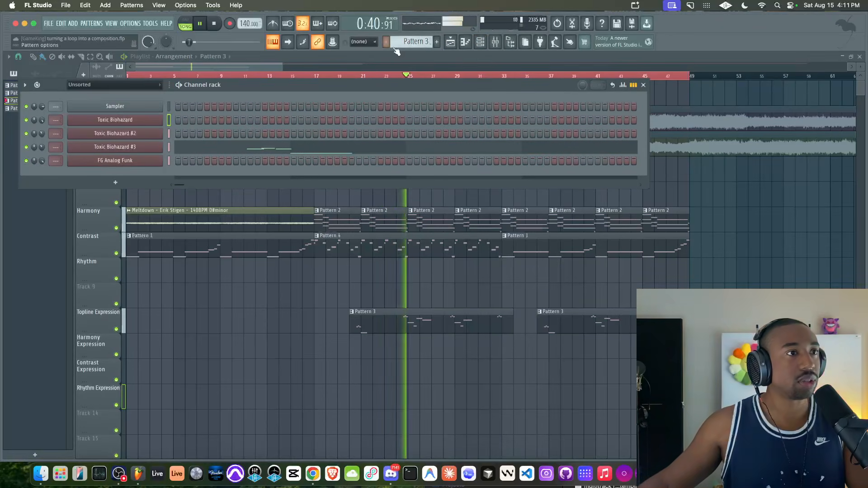
left_click(166, 132)
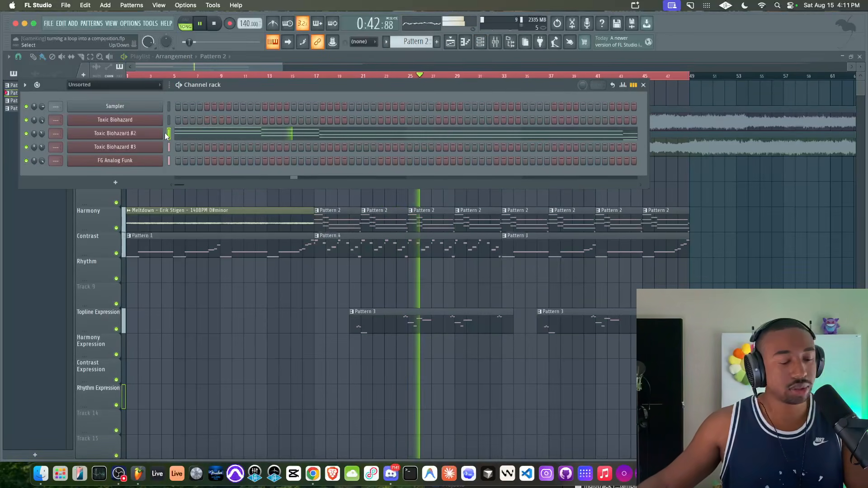
left_click(414, 41)
left_click(469, 47)
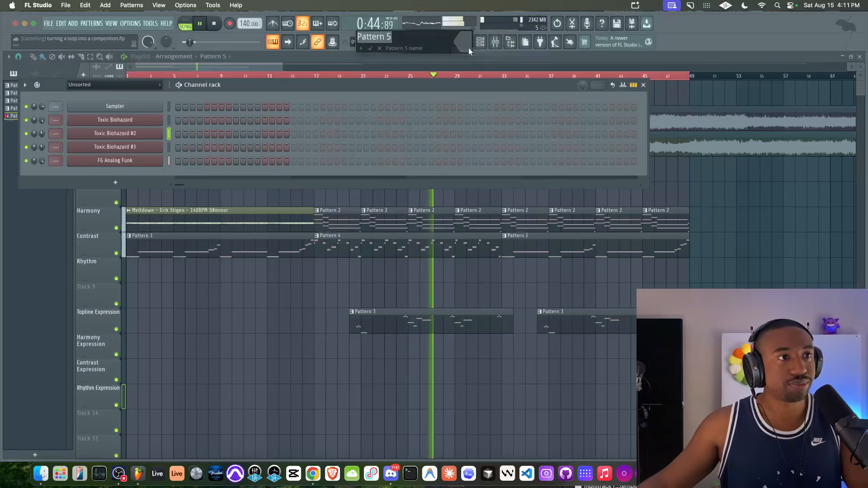
Add another Toxic Biohazard channel and load the Default program from the Default preset bank
left_click(132, 184)
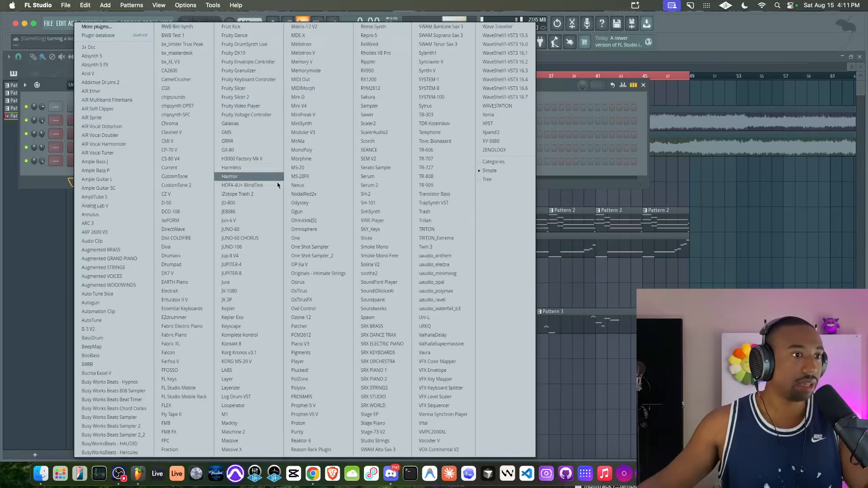
left_click(440, 140)
left_click(297, 181)
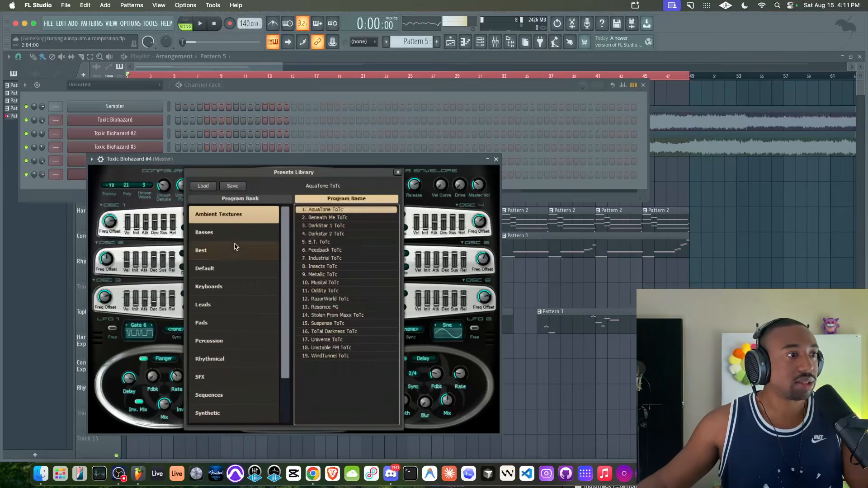
left_click(220, 276)
double_click(323, 210)
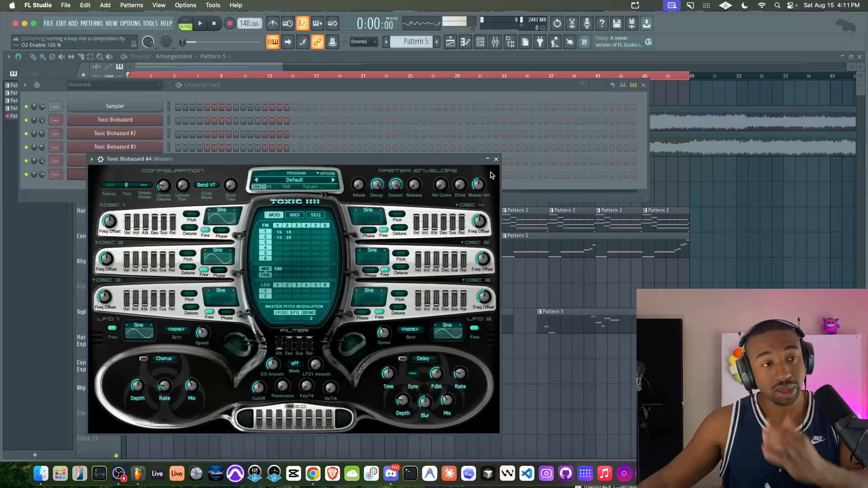
left_click(498, 159)
Paste the copied chords into Toxic Biohazard #4 and arpeggiate them with the Normal pattern and a range of 2
right_click(143, 173)
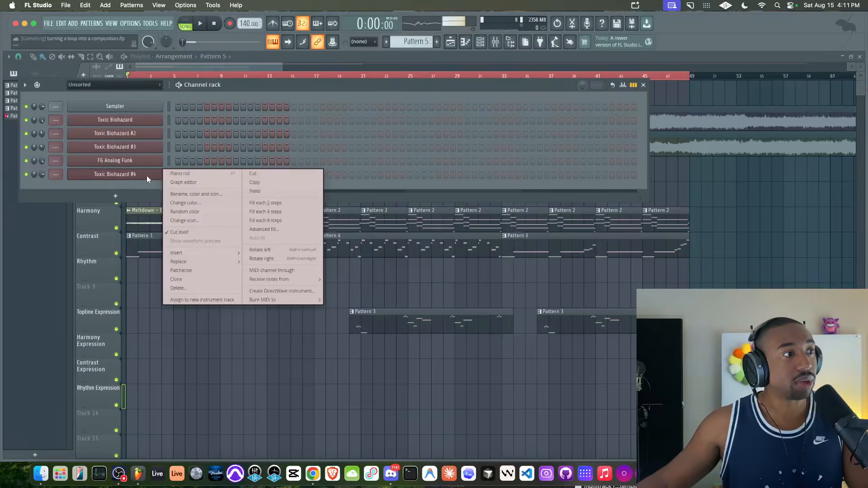
left_click(148, 177)
left_click(213, 175)
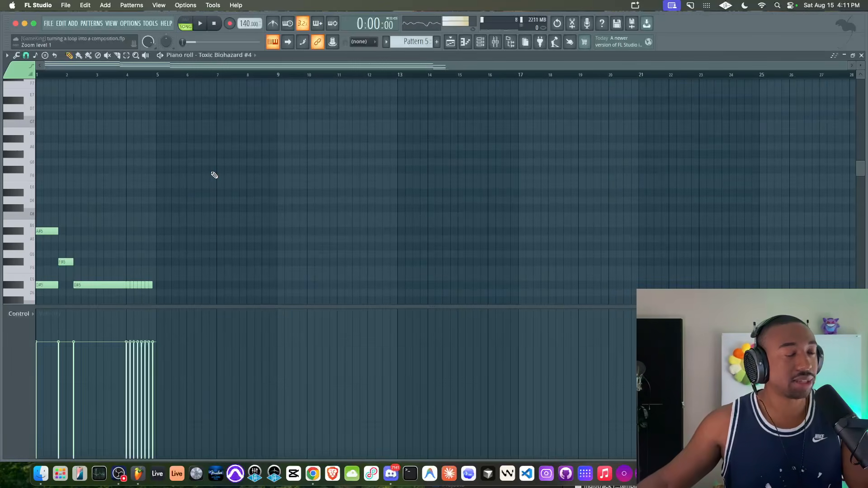
scroll(214, 175, "down", 5)
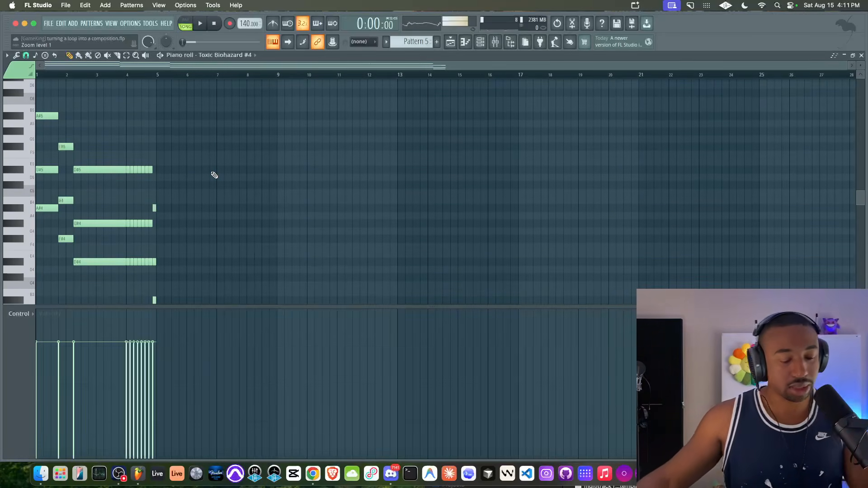
key("alt+a")
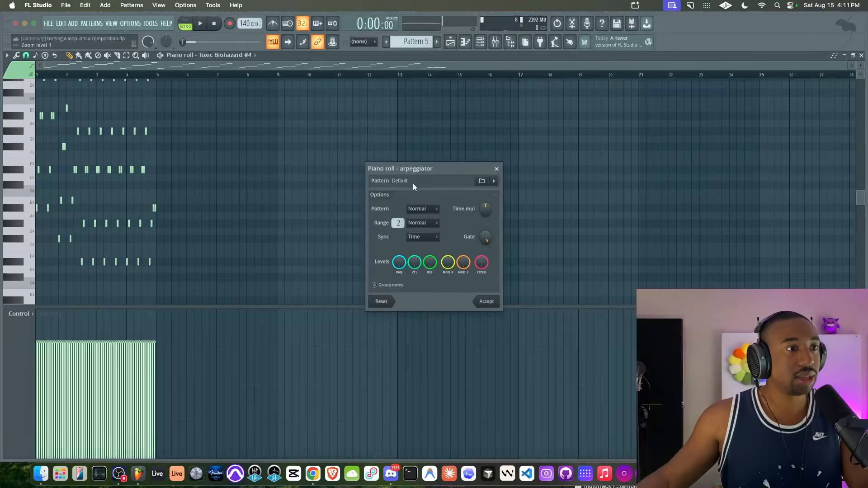
left_click(486, 302)
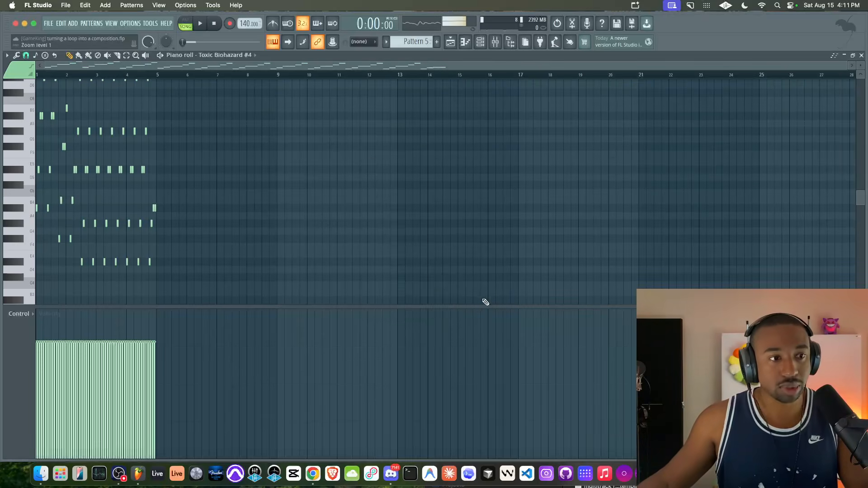
Randomize only the panning of the arpeggiated notes with bipolar levels, leaving random pattern generation off
key("alt+r")
left_click(381, 154)
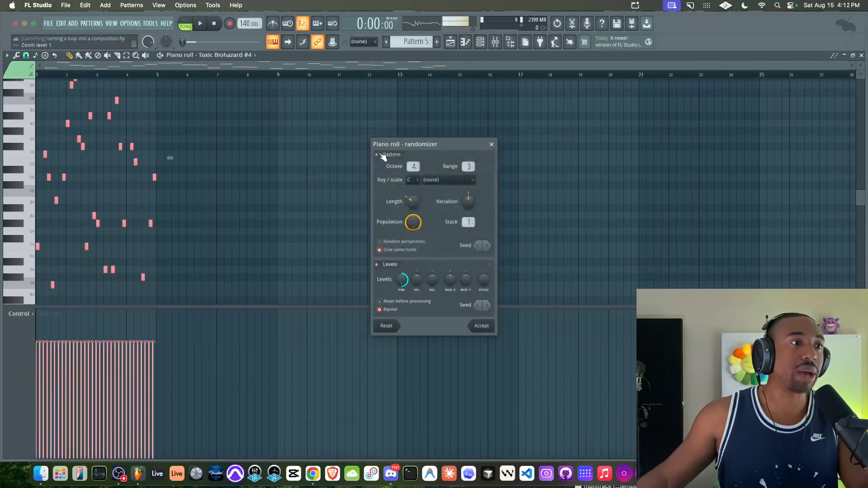
left_click(381, 153)
left_click(402, 279)
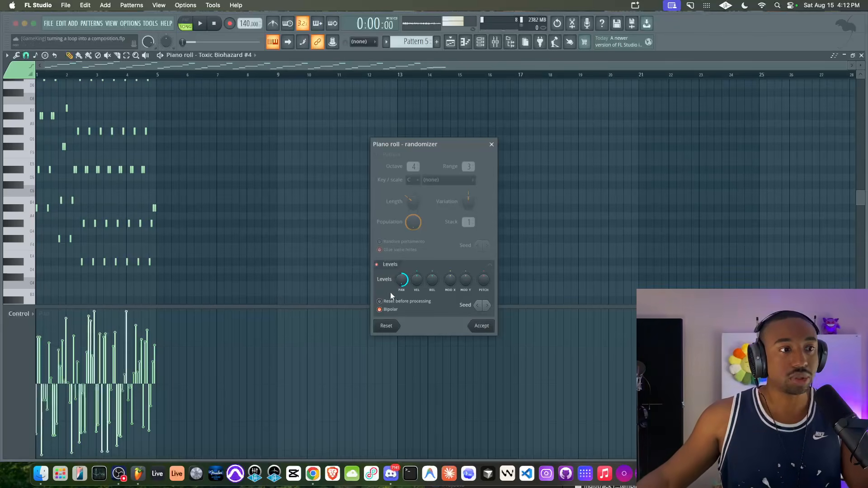
left_click(482, 326)
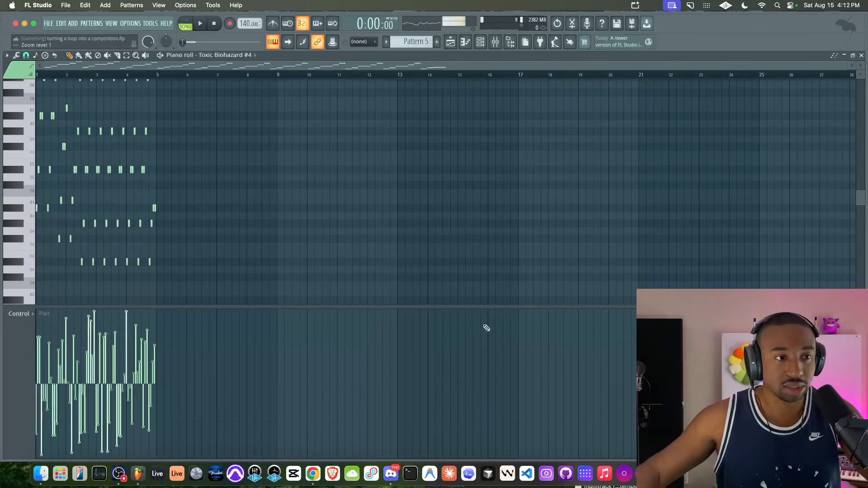
Place four Pattern 5 clips on the Topline track from bar 33 to bar 49 and play from bar 33
left_click(198, 27)
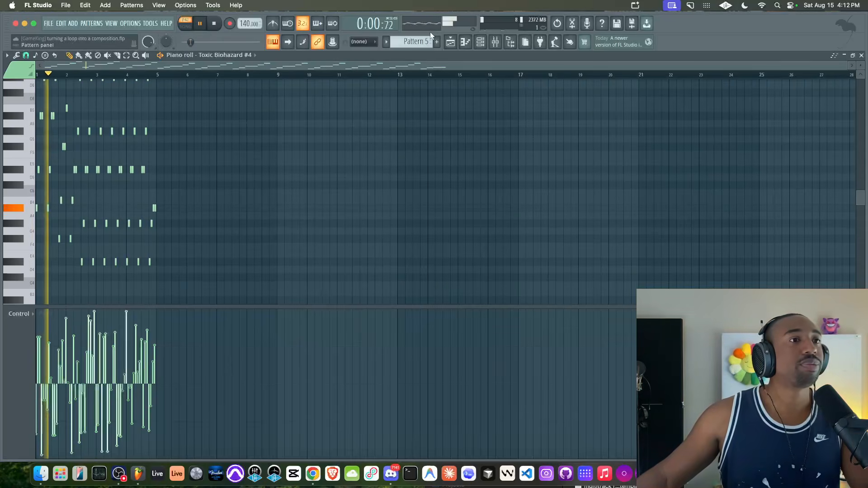
key("F6")
key("F5")
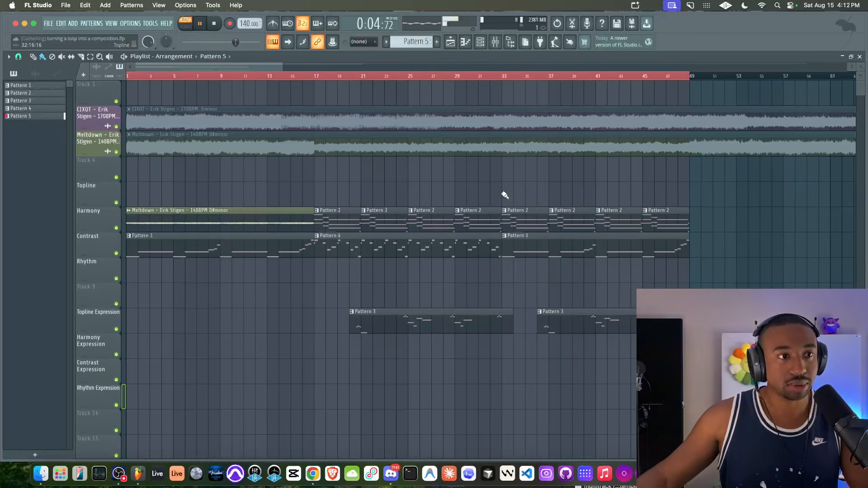
left_click_drag(504, 195, 598, 192)
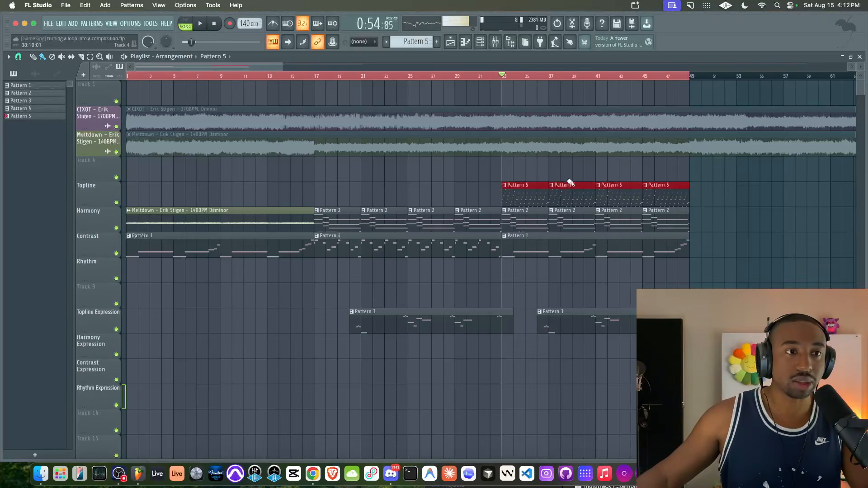
key("space")
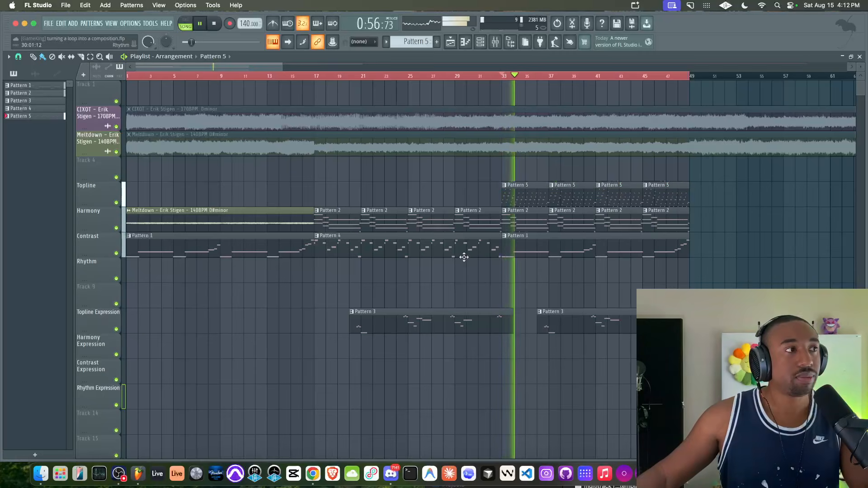
Raise the FM amounts of Toxic Biohazard #4's oscillators 1 and 2 to about 30 and bring in oscillator 3
left_click(481, 42)
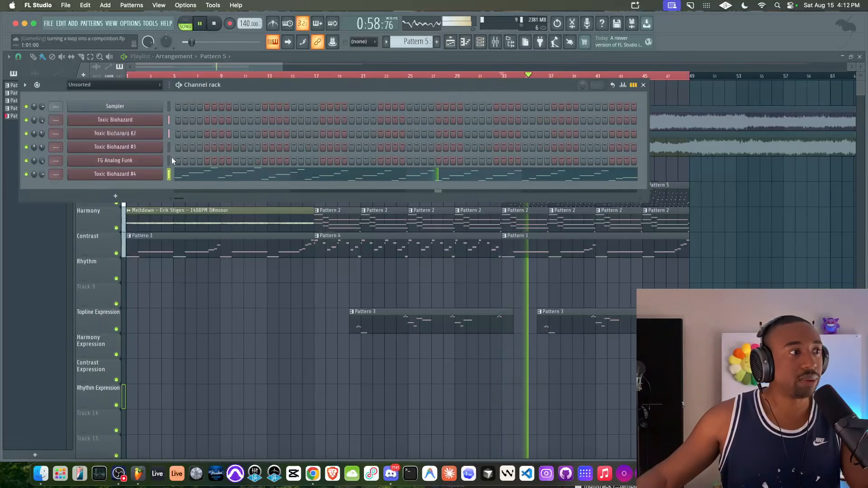
left_click(152, 173)
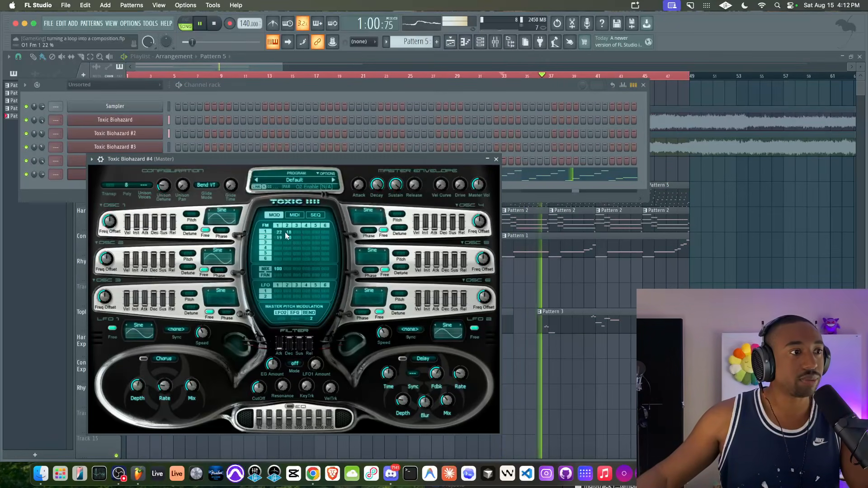
mouse_move(288, 232)
left_mouse_down()
mouse_move(279, 229)
mouse_move(289, 231)
mouse_move(279, 237)
mouse_move(298, 233)
left_mouse_up()
left_click(222, 298)
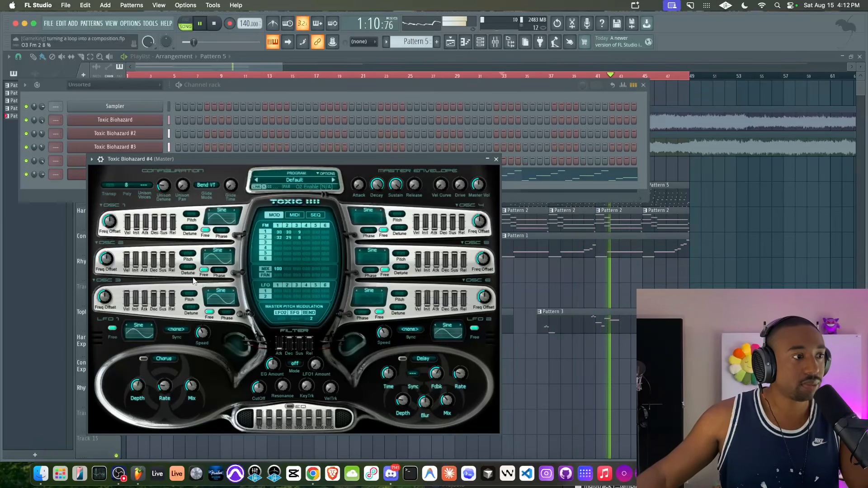
Set oscillator 3's pitch to 12 and FM amounts to 20 and 17, with oscillators 1 and 2 mixed at 100 and panned -50 and 50
left_click_drag(190, 294, 189, 290)
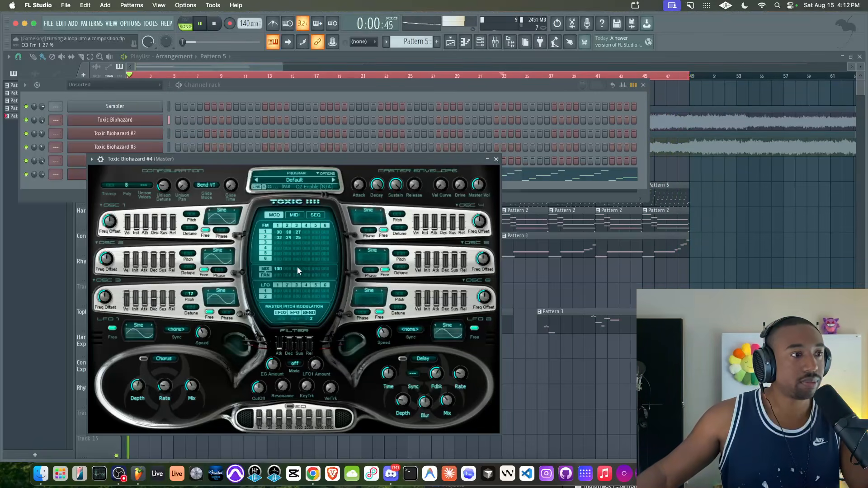
left_click_drag(288, 269, 281, 299)
left_click_drag(298, 238, 298, 235)
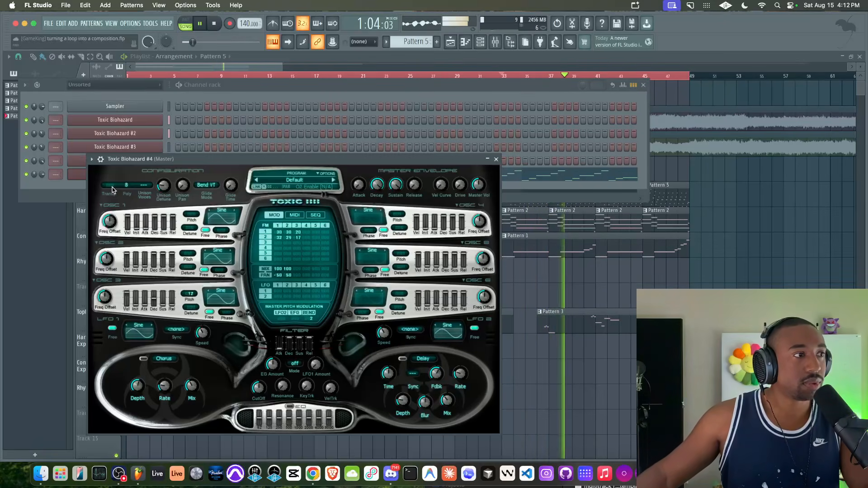
Transpose Toxic Biohazard #4 by 12, lower its master volume to -9.1 dB, and set its master release to 0.047 s
left_click_drag(110, 186, 110, 181)
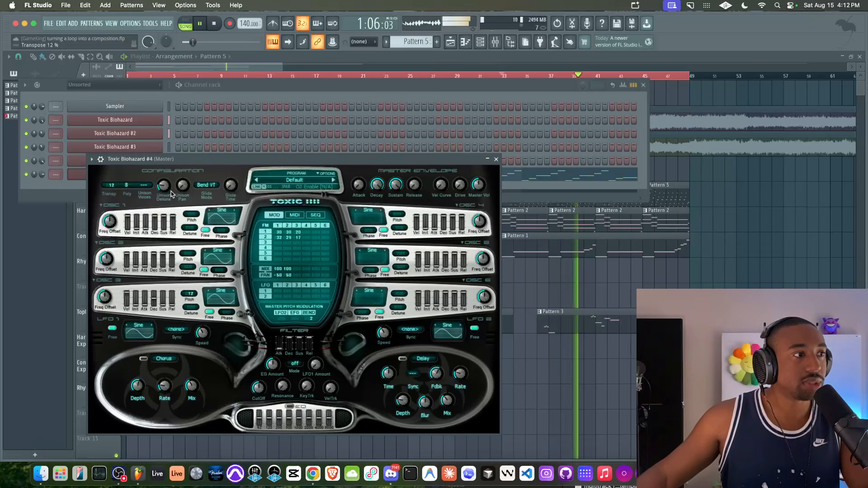
left_click_drag(479, 185, 478, 189)
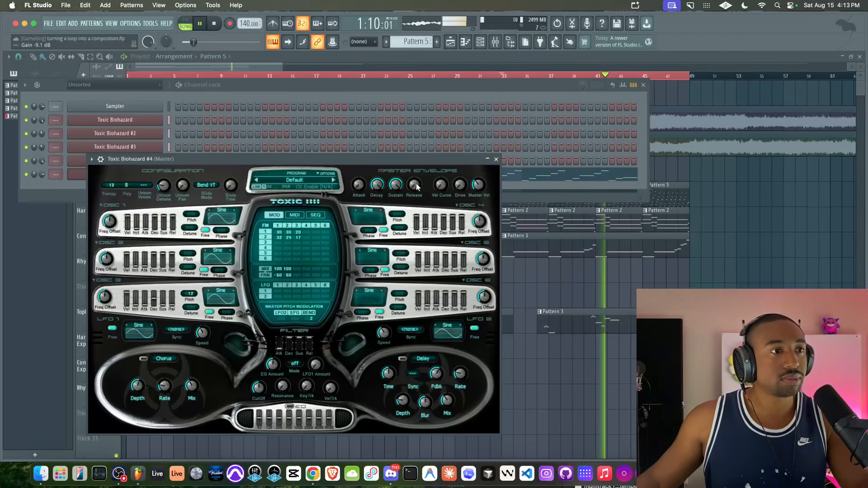
left_click_drag(416, 186, 416, 200)
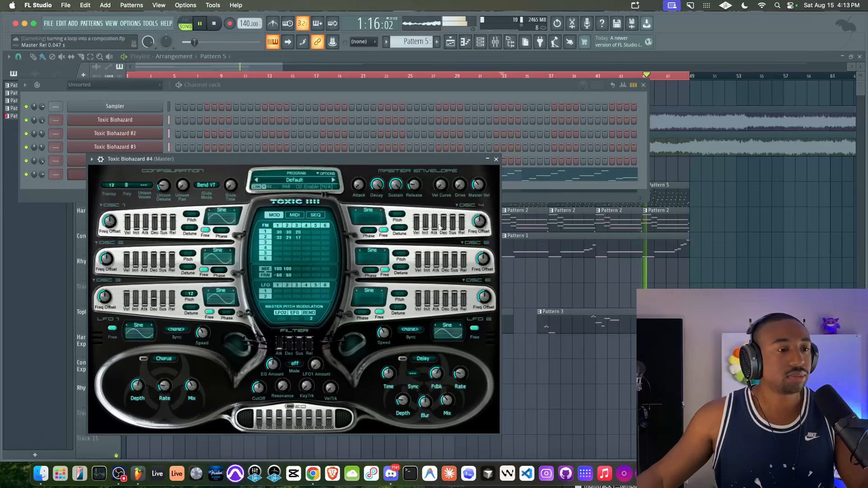
left_click(498, 160)
key("Escape")
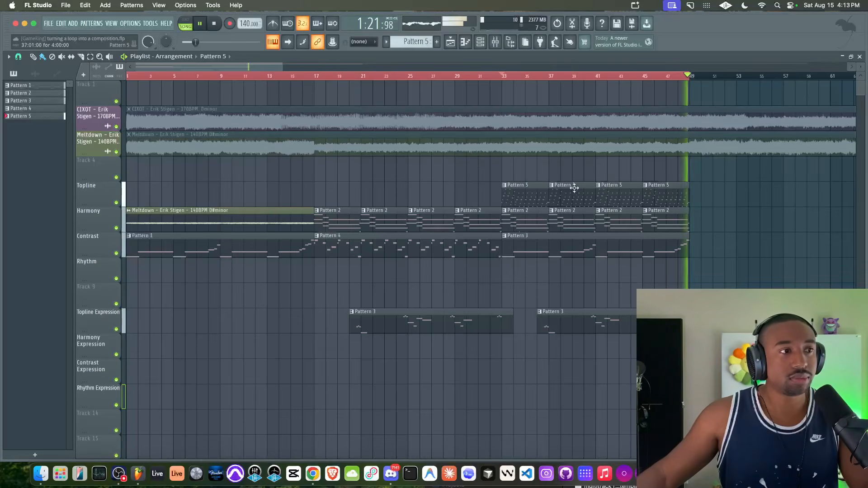
Set the O2 Fm 2 amount in the Toxic Biohazard synth to 25%
left_click(480, 41)
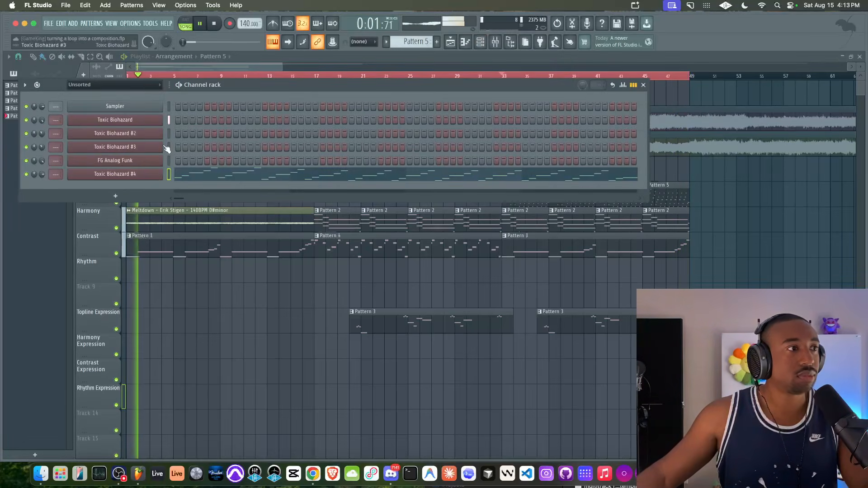
left_click(156, 121)
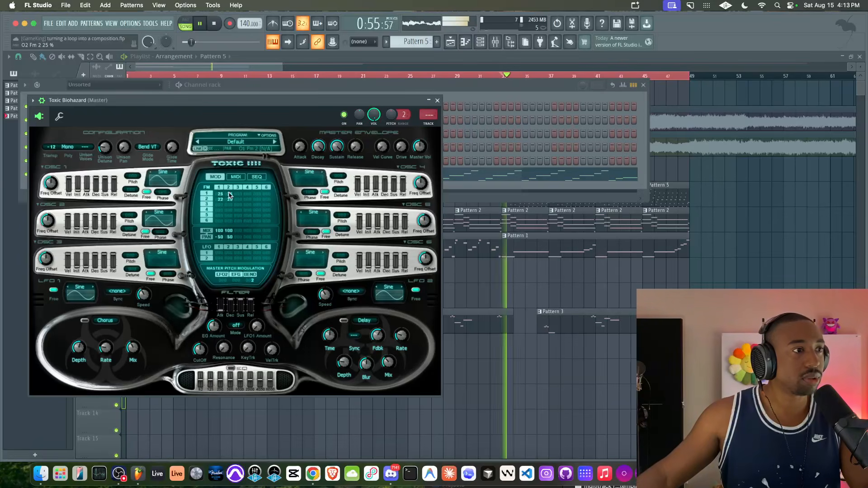
left_click(438, 101)
left_click(497, 267)
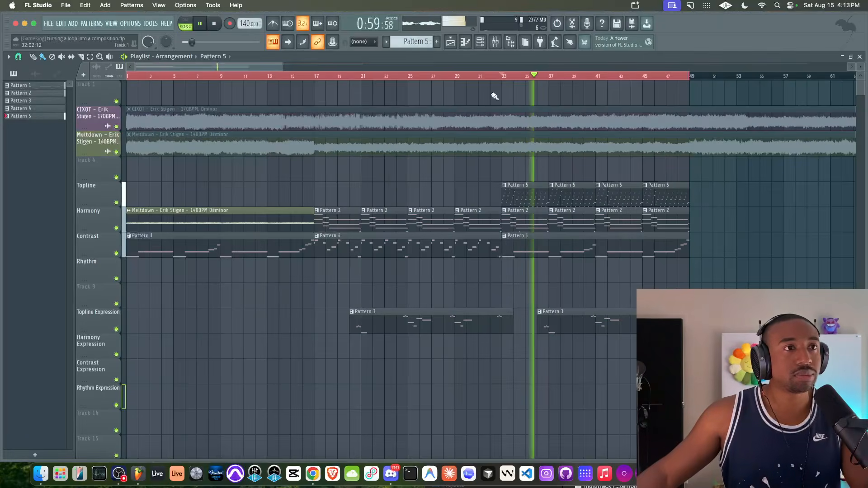
Switch the MIC (desk) mixer track back on and stop playback
left_click(496, 42)
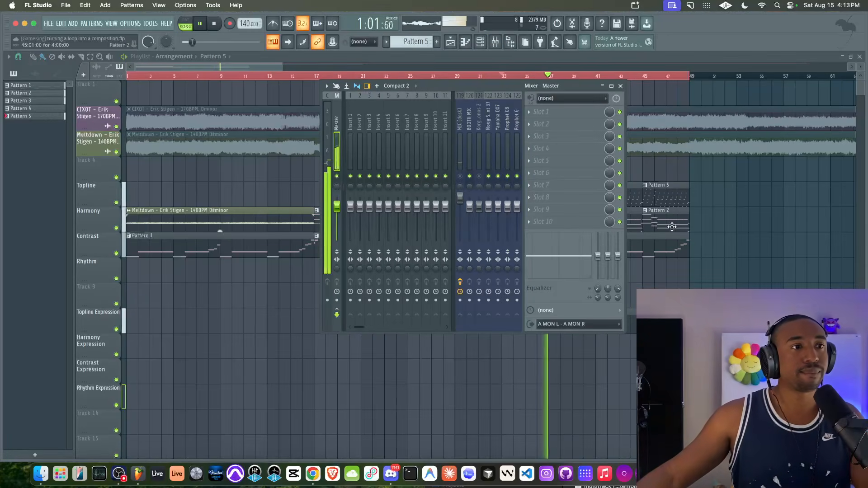
right_click(719, 243)
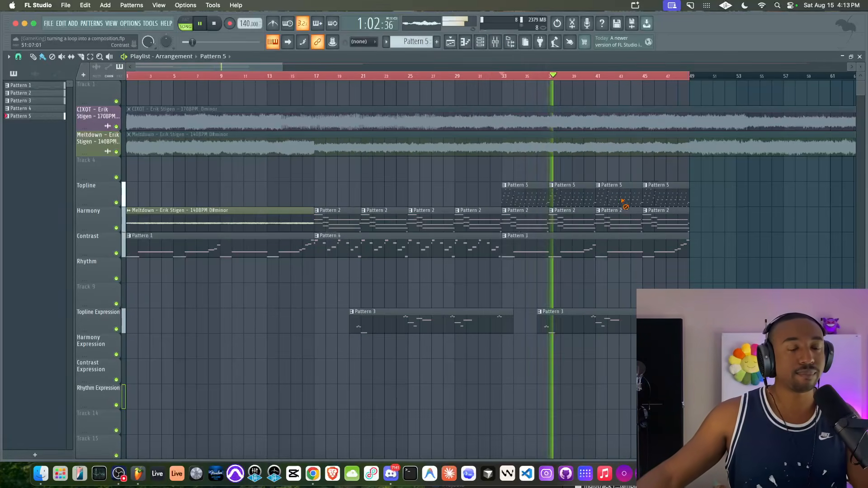
left_click(498, 45)
left_click(496, 42)
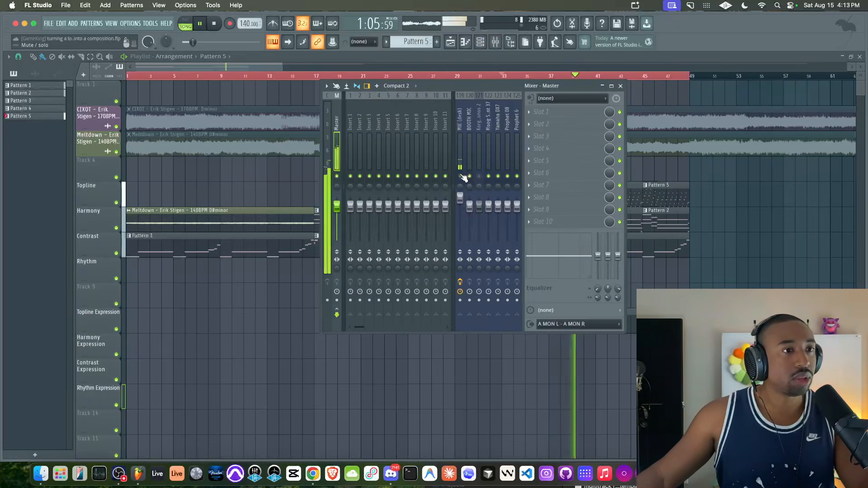
right_click(298, 287)
key("space")
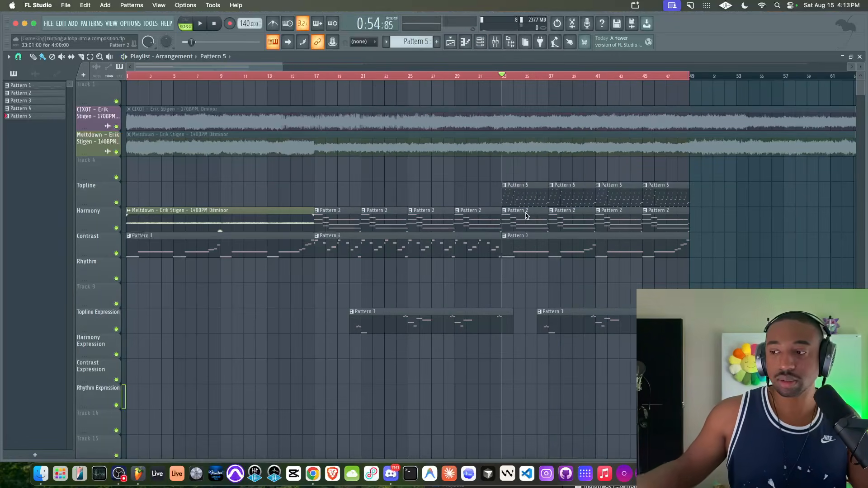
Examine the Topline, Harmony and Contrast clips section by section between bar 1 and bar 49
left_click_drag(519, 206, 693, 199)
left_click_drag(516, 215, 656, 221)
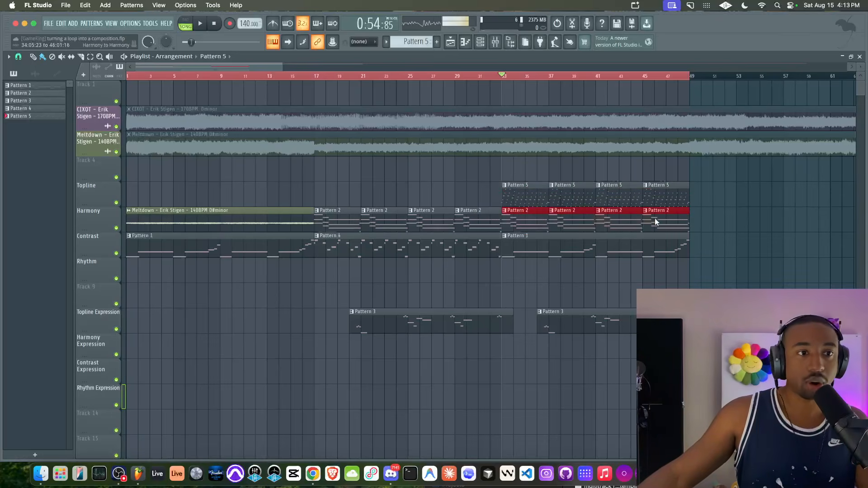
left_click_drag(529, 244, 674, 246)
right_click(647, 274)
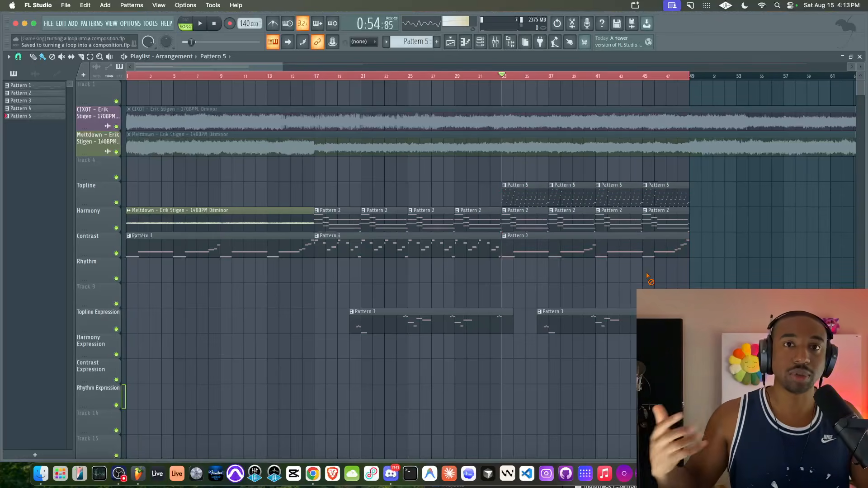
scroll(647, 276, "down", 3)
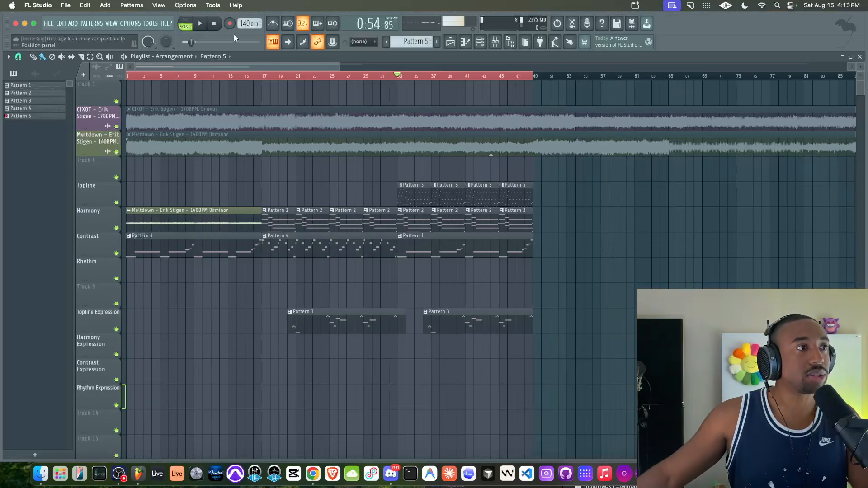
left_click(191, 213)
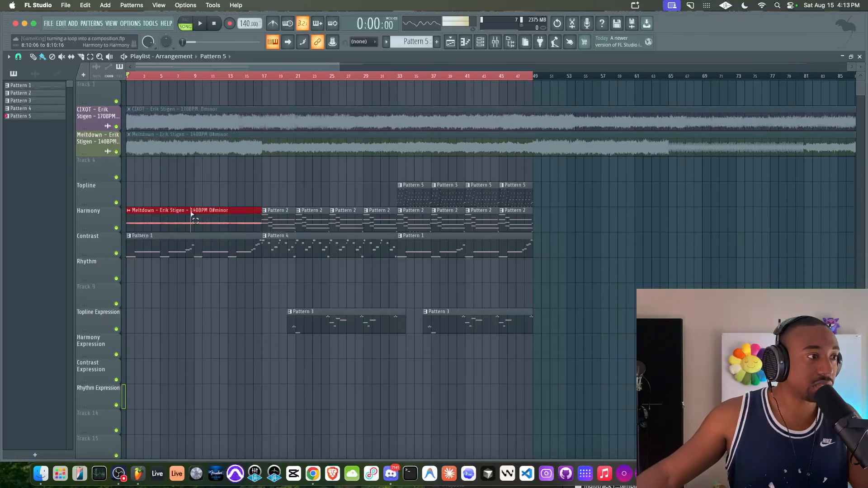
left_click_drag(274, 212, 379, 228)
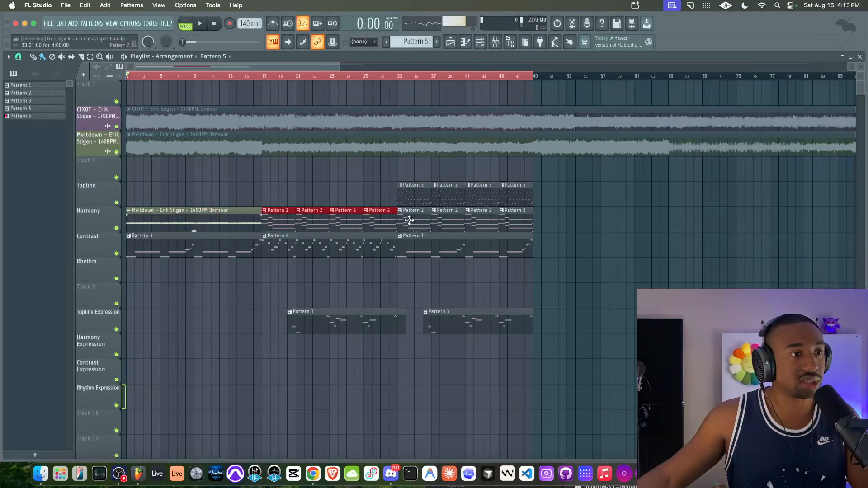
left_click(406, 215, "super")
left_click_drag(406, 187, 524, 202)
left_click_drag(405, 212, 533, 224)
left_click_drag(408, 239, 523, 249)
left_click_drag(278, 235, 335, 269)
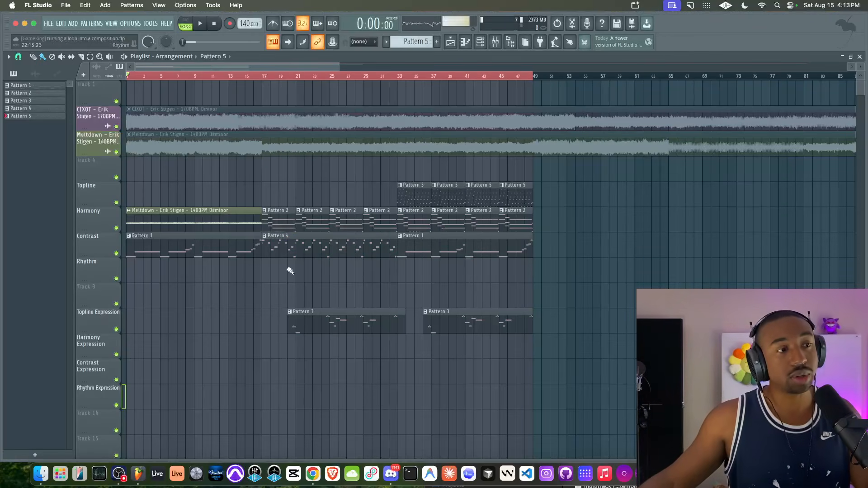
Select all Topline, Harmony and Contrast clips and play the arrangement from bar 1
left_click_drag(127, 182, 564, 256)
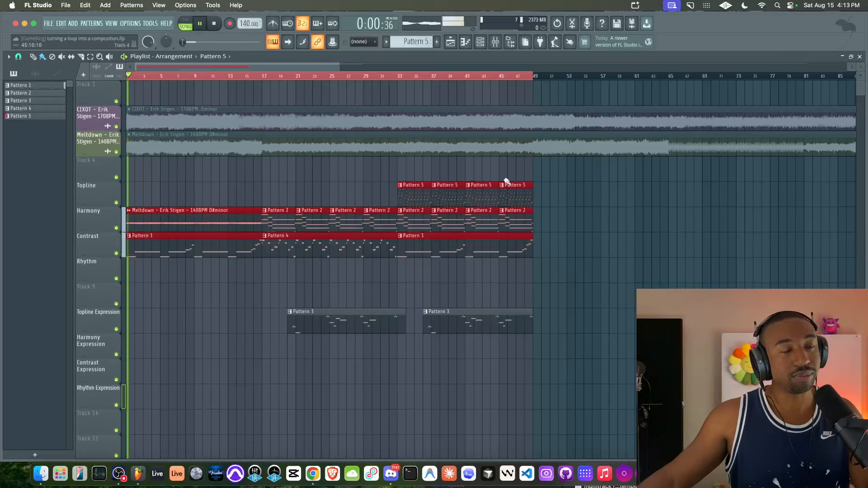
left_click(496, 42)
left_click(495, 42)
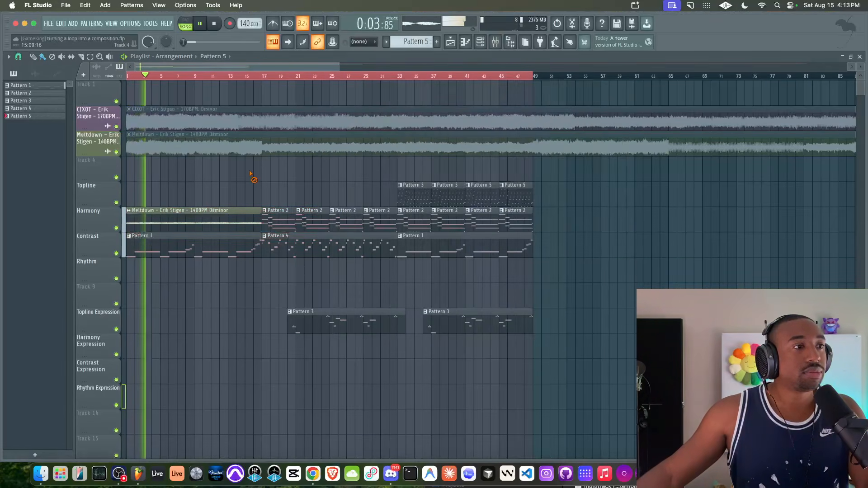
Assign the four Toxic Biohazard channels and FG Analog Funk to mixer tracks 1 to 5
left_click(465, 42)
left_click(465, 42)
left_click(481, 42)
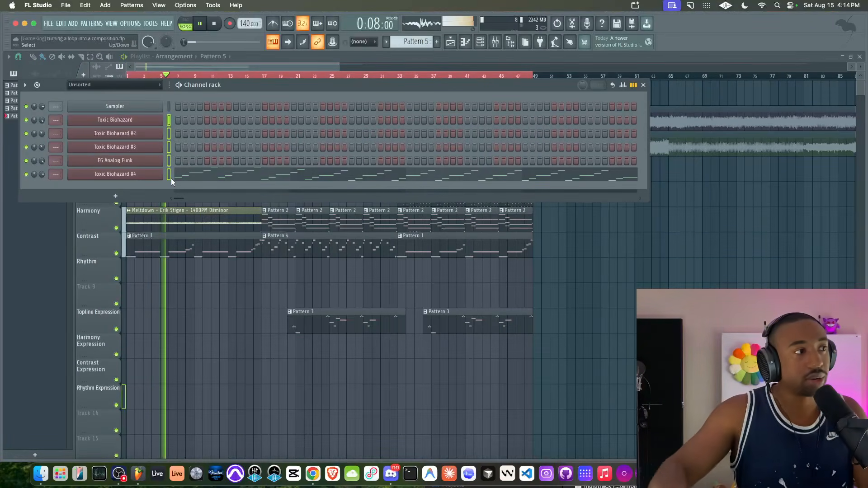
key("ctrl+l")
left_click(140, 88)
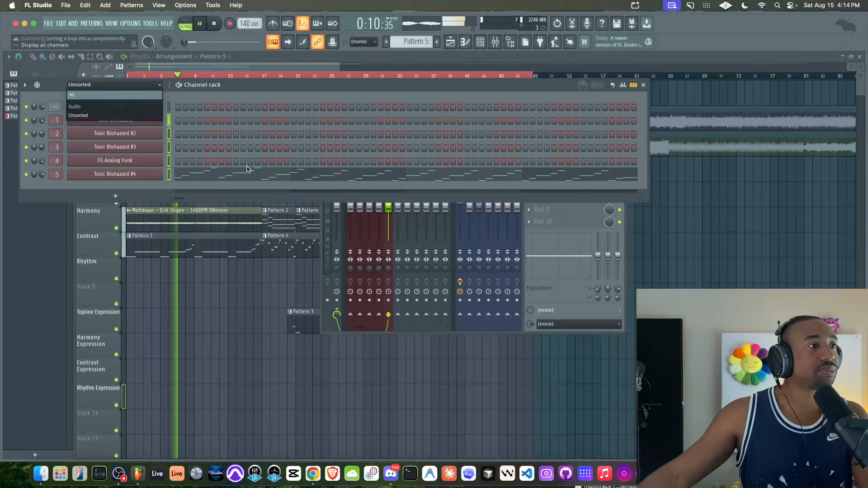
left_click(540, 287)
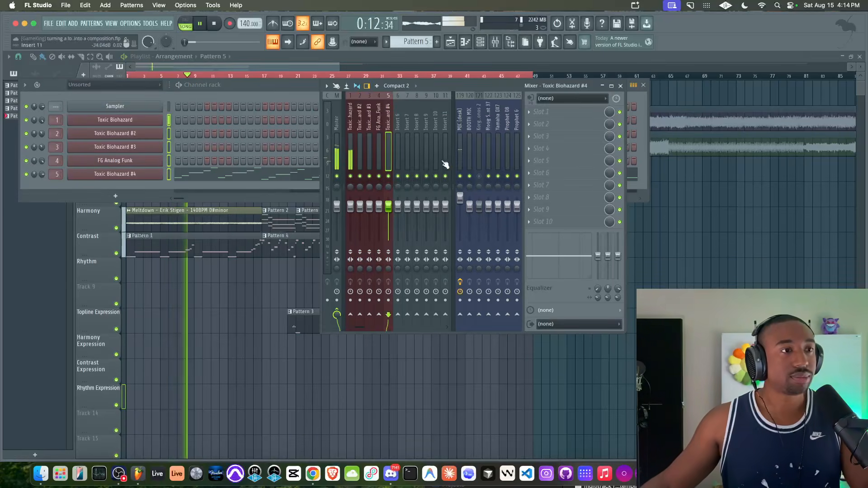
Rename mixer track Insert 6 as MELODY
right_click(398, 143)
left_click(400, 145)
type("MELODY")
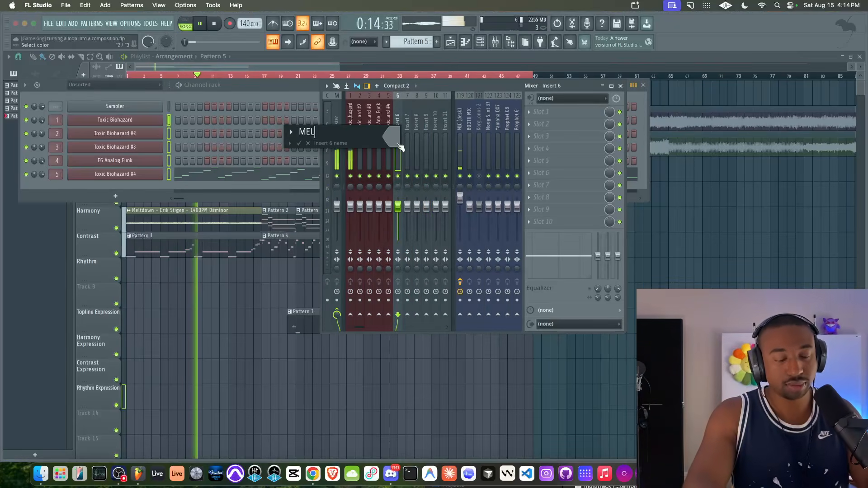
key("Return")
Route the five synth mixer tracks, Toxic Biohazard through Toxic Biohazard #4, to the MELODY track only
left_click_drag(390, 130, 350, 147)
right_click(398, 315)
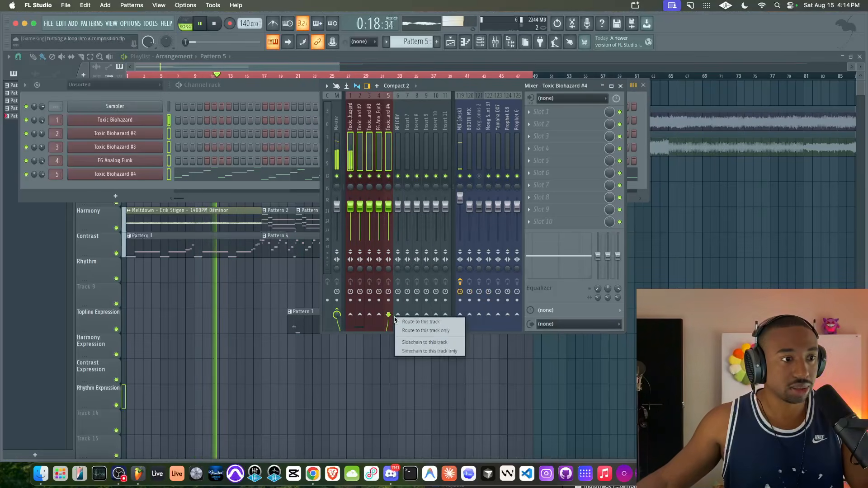
left_click(410, 332)
right_click(352, 381)
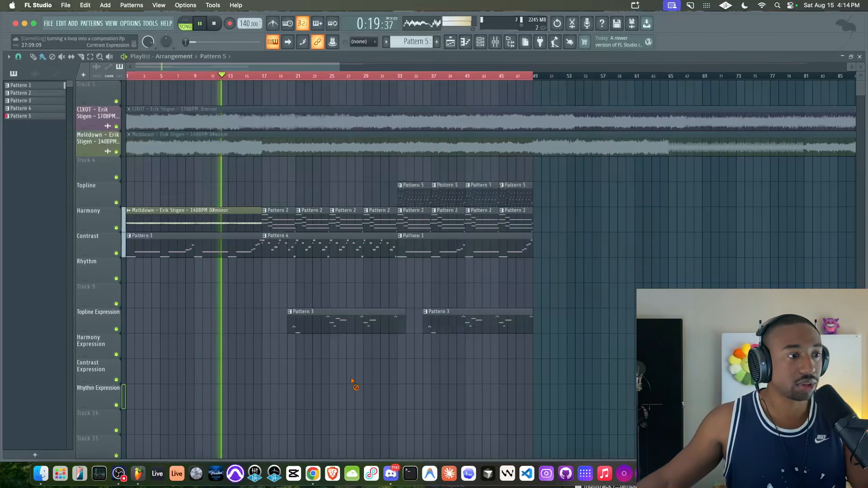
Make Pattern 1 the active pattern and save the project
left_click(496, 42)
left_click(249, 242)
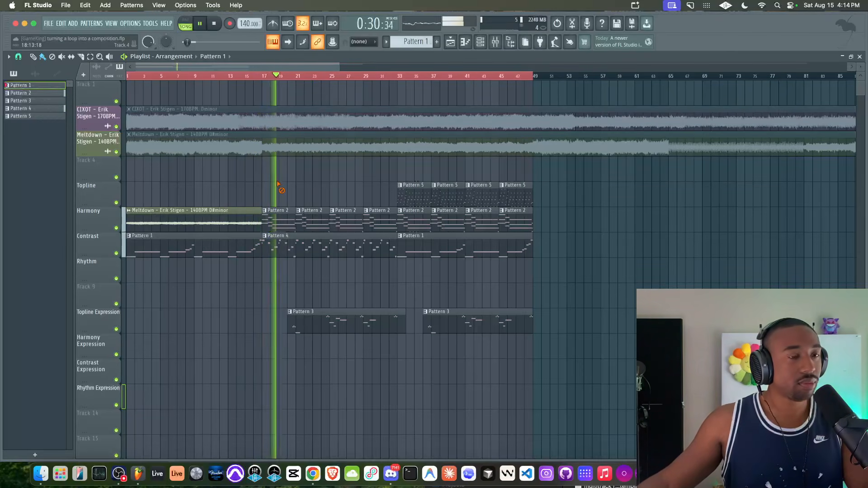
key("super+s")
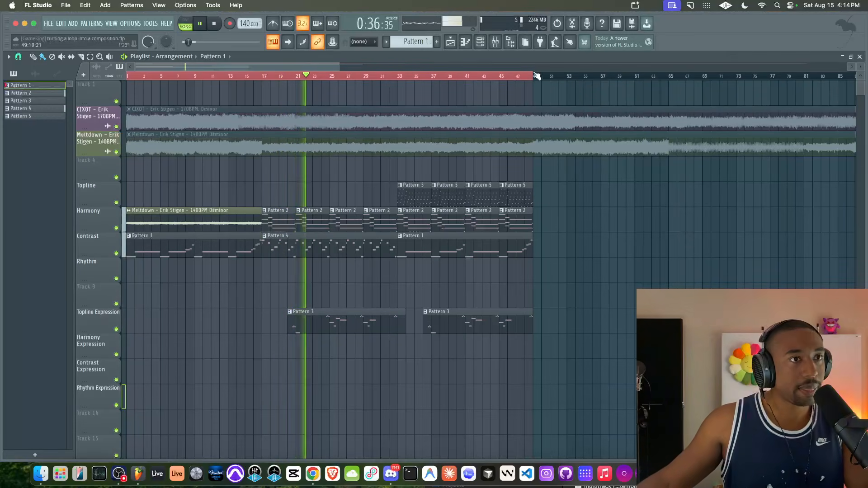
Set the filter envelope release of FG Analog Funk to 0.001 s
key("F6")
left_click(135, 161)
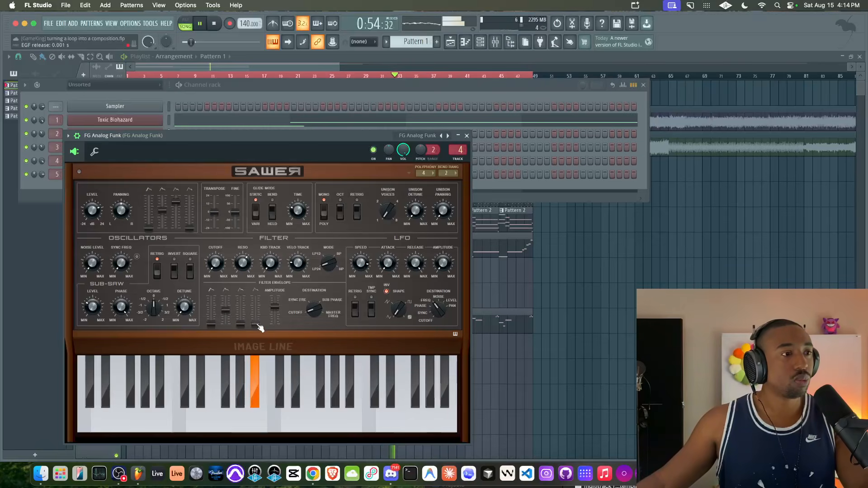
left_click(468, 136)
key("Escape")
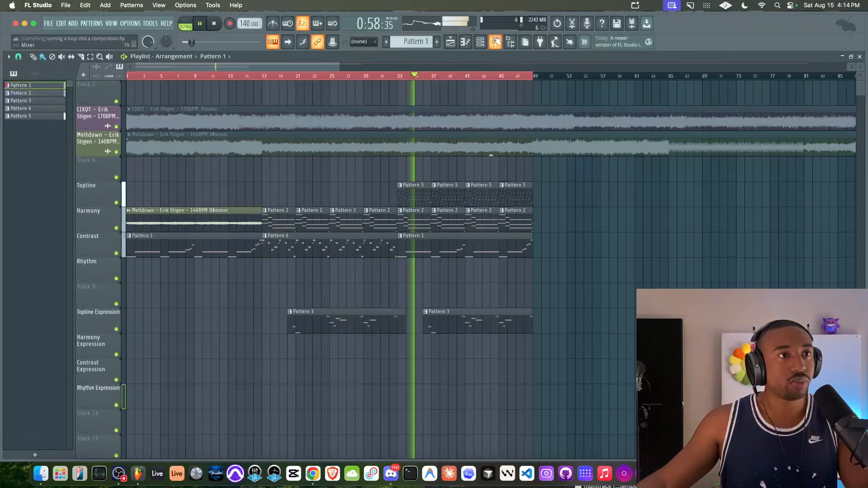
Load Gross Beat into the first effect slot of the MELODY mixer track
left_click(495, 41)
left_click(397, 153)
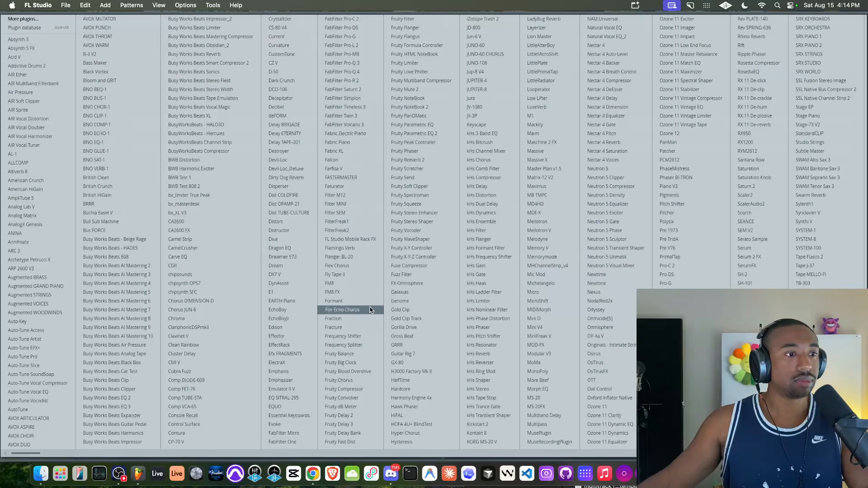
left_click(418, 337)
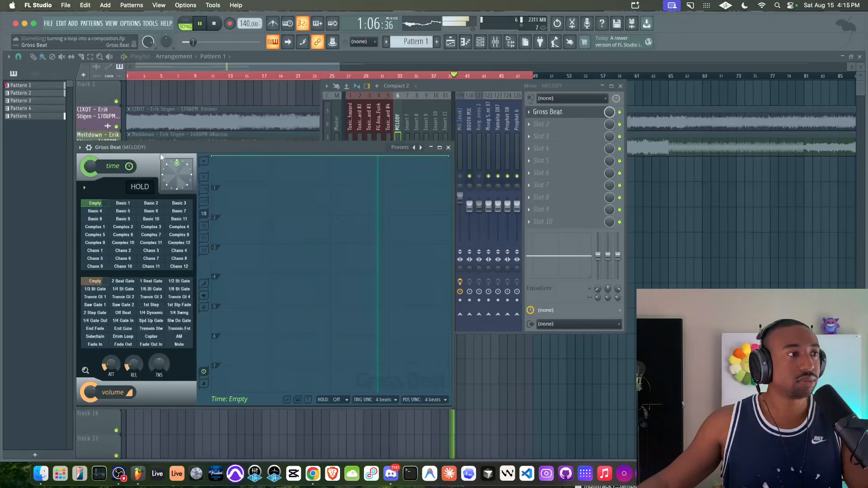
Try Gross Beat's 1st Stp Fade, 1st Step, 1/8 Bt Gate, 1/6 Bt Gate and 1 Beat Gate volume slots on the melody
left_click(181, 305)
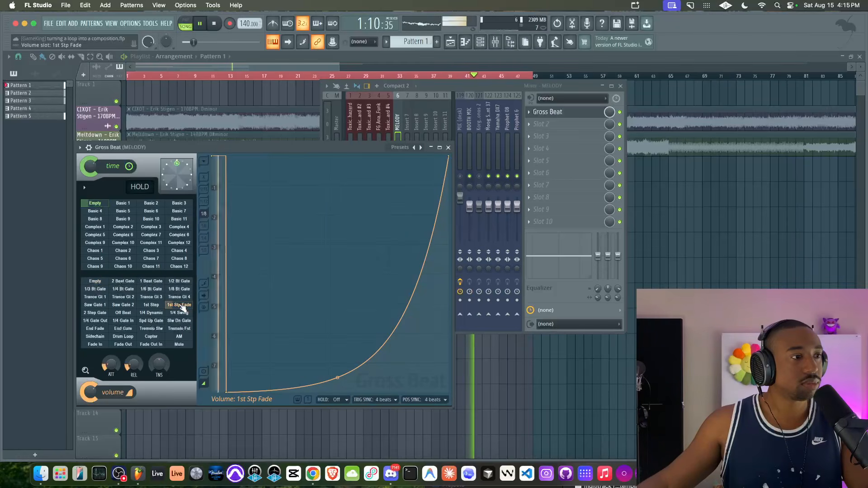
left_click(152, 306)
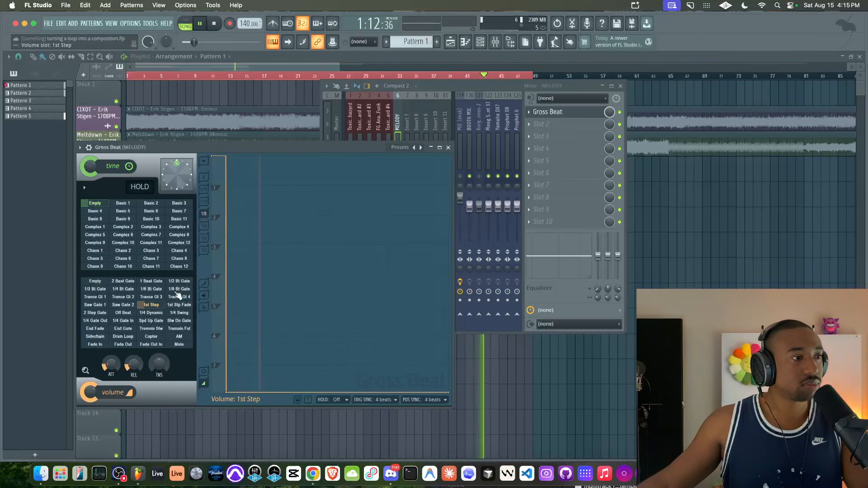
left_click(179, 289)
left_click(149, 290)
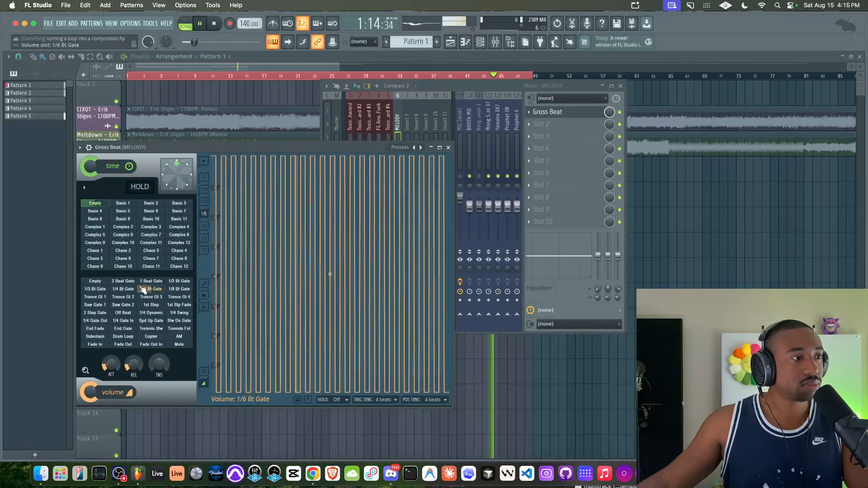
left_click(143, 282)
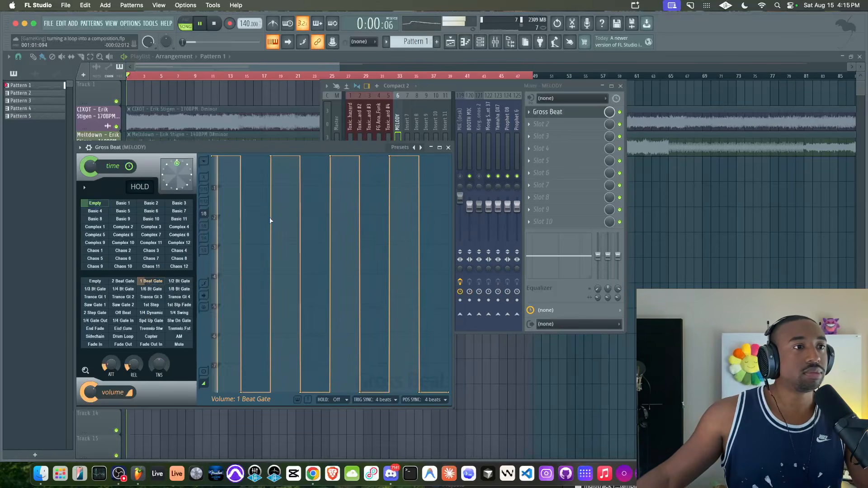
Load Gross Beat's Momentary preset on the melody and try its 1 Beat Rpt, 1.5 Beat Rpt and 1/2 Repeat time slots
left_click(462, 176)
left_click(269, 146)
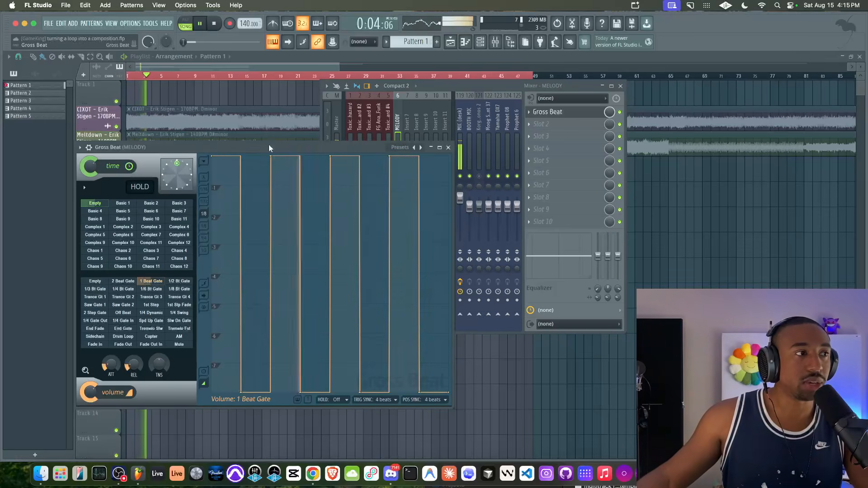
left_click(399, 147)
left_click(422, 181)
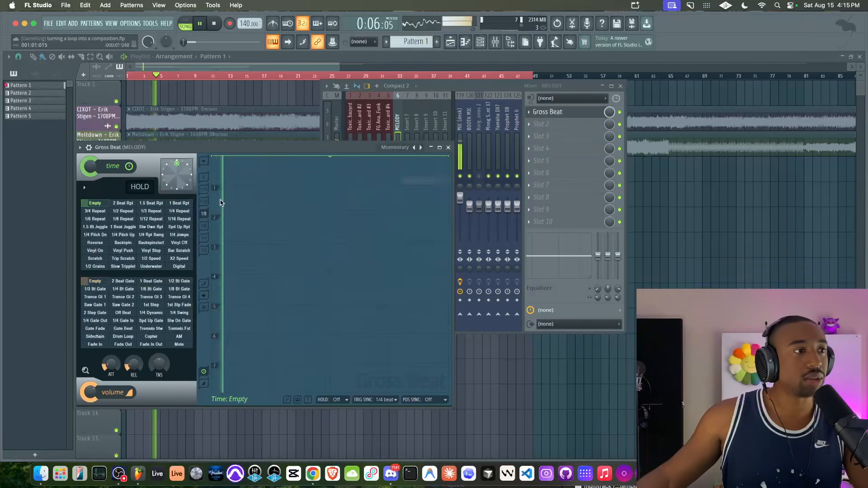
left_click(178, 204)
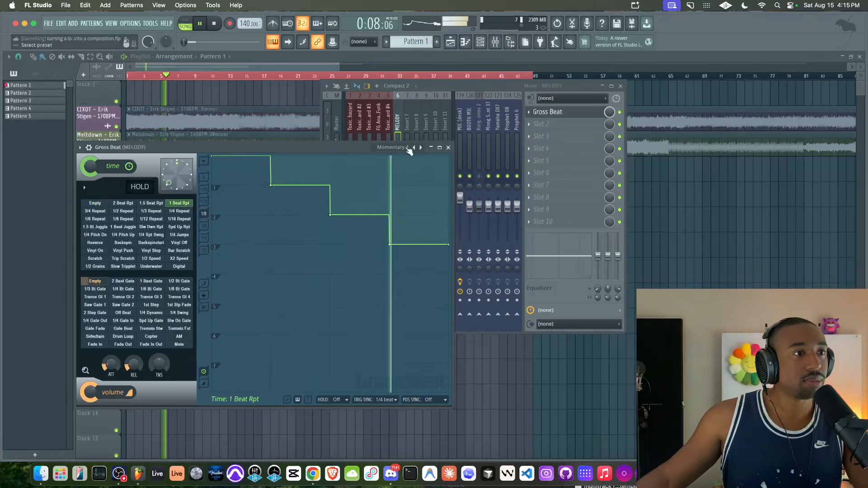
left_click(151, 203)
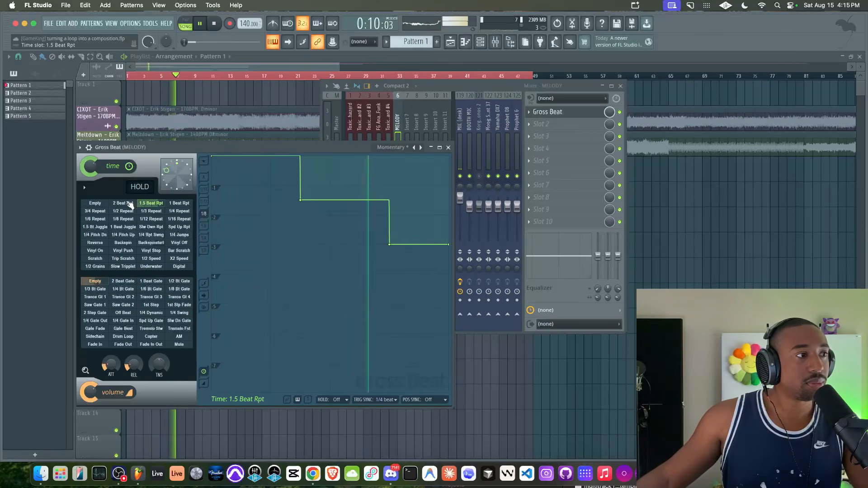
left_click(398, 148)
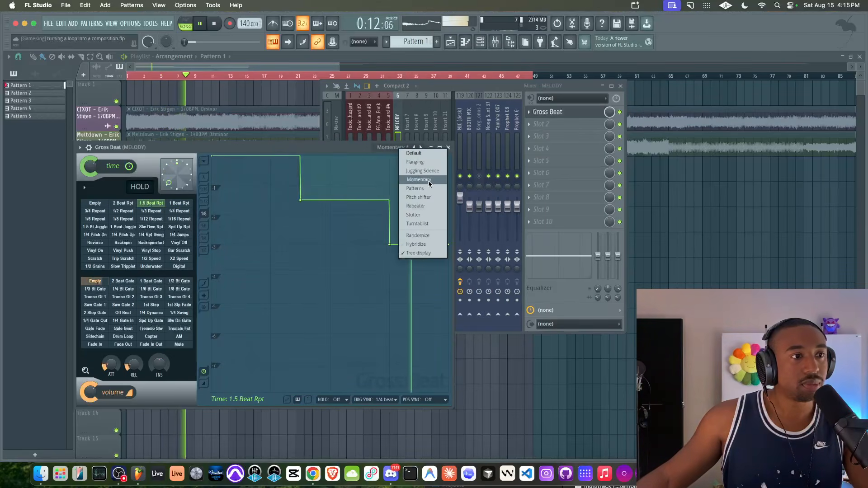
left_click(362, 148)
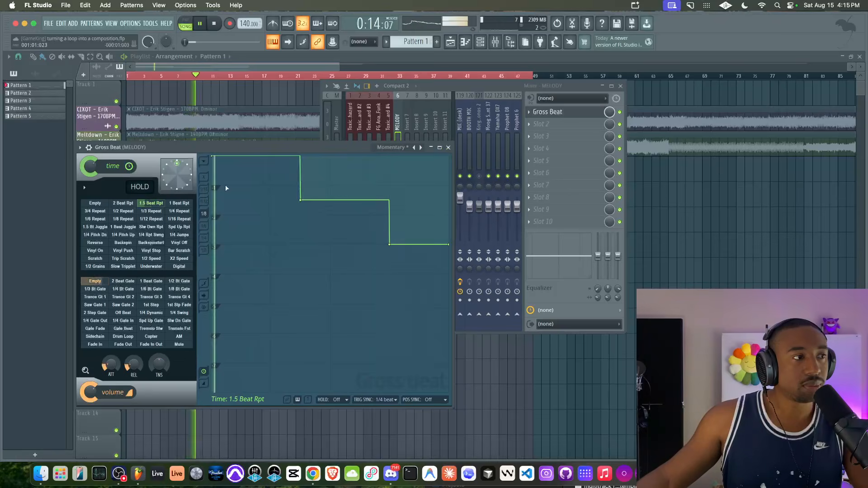
left_click(123, 211)
left_click(395, 148)
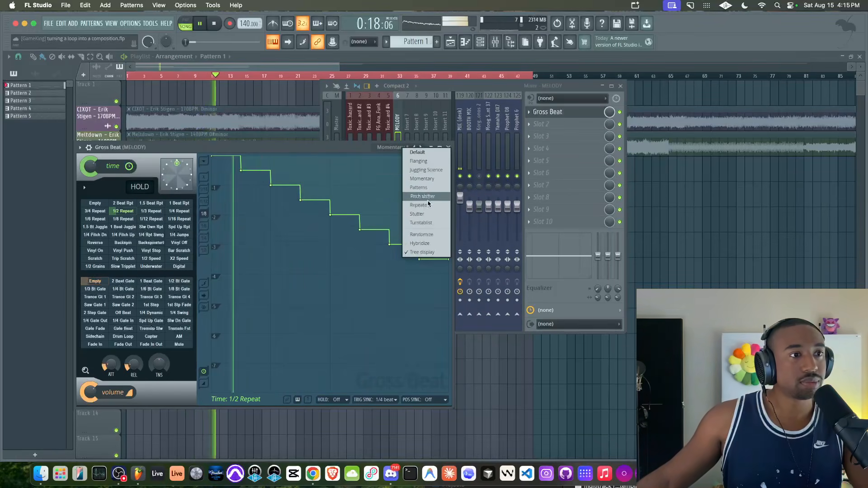
left_click(425, 181)
Load Gross Beat's Juggling Science preset on the MELODY track and select its Tripeat time slot
left_click(409, 150)
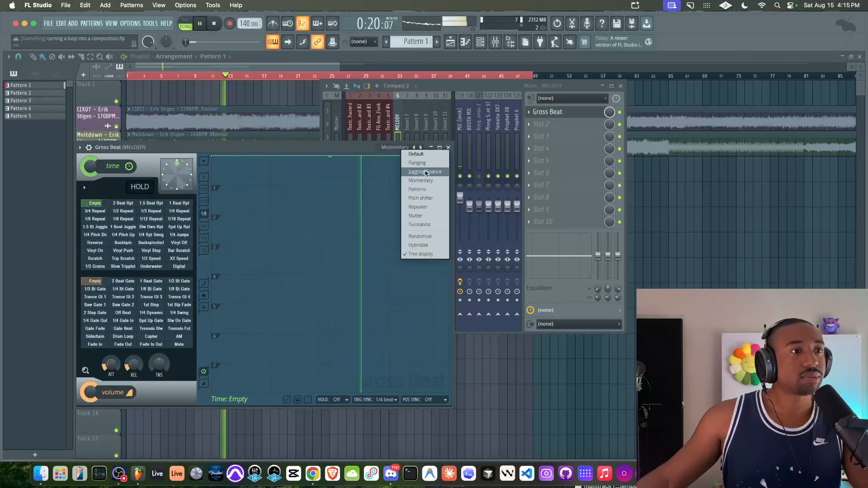
left_click(423, 177)
left_click(177, 203)
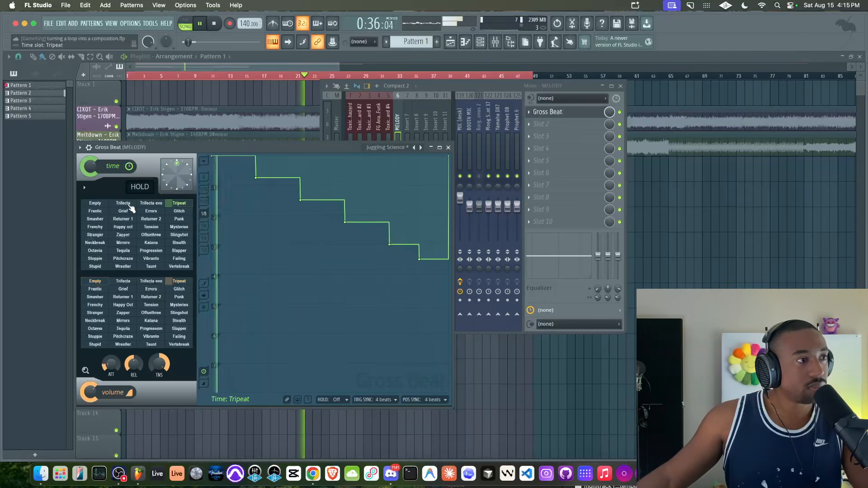
left_click(451, 147)
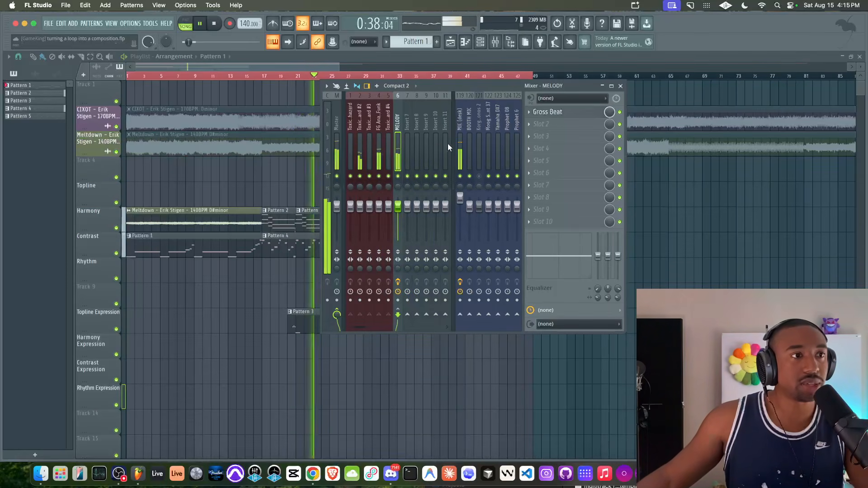
Route the FG Analog Funk mixer track only to Insert 7 instead of the MELODY bus
left_click(361, 155)
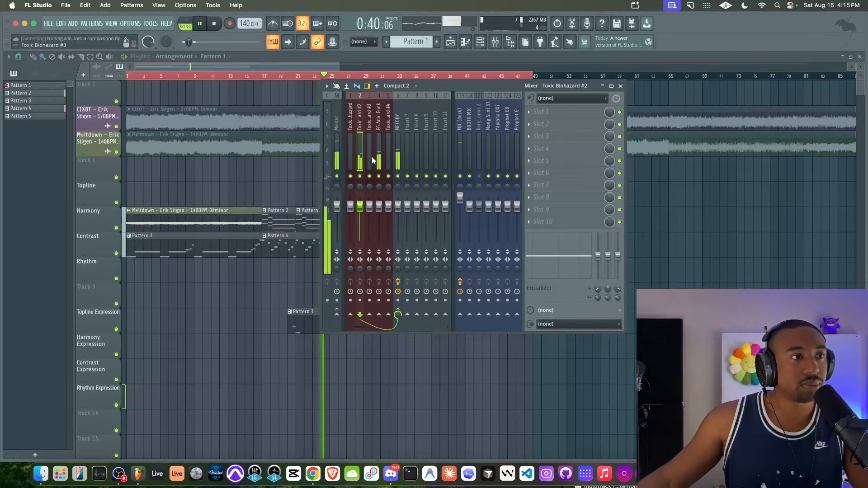
left_click(380, 163)
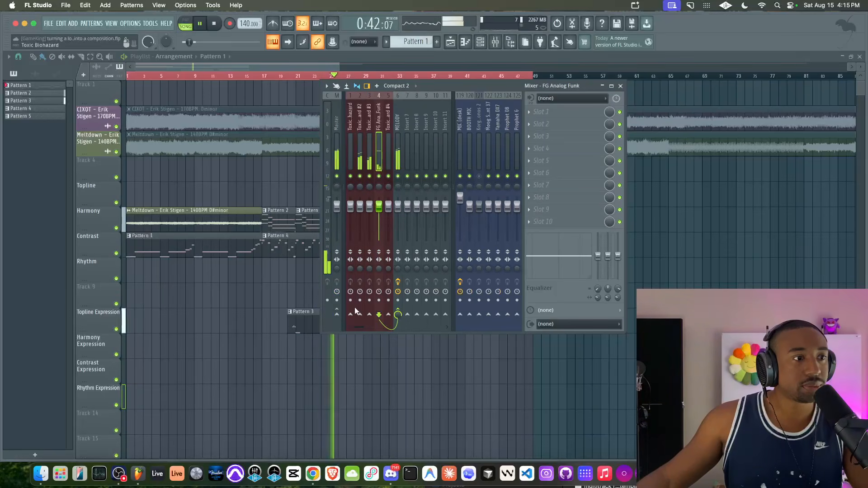
right_click(337, 312)
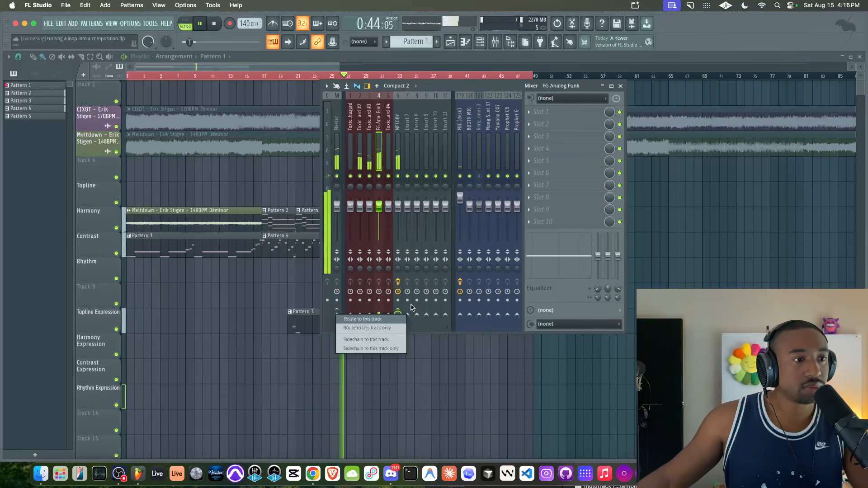
left_click(349, 328)
right_click(408, 314)
left_click(428, 328)
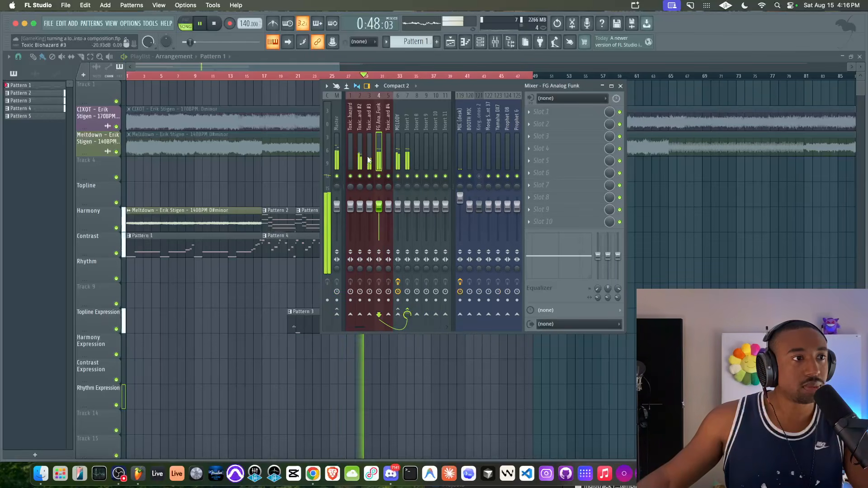
Check which channel plays Pattern 1 and route that Toxic Biohazard mixer track only to Insert 7
double_click(235, 245)
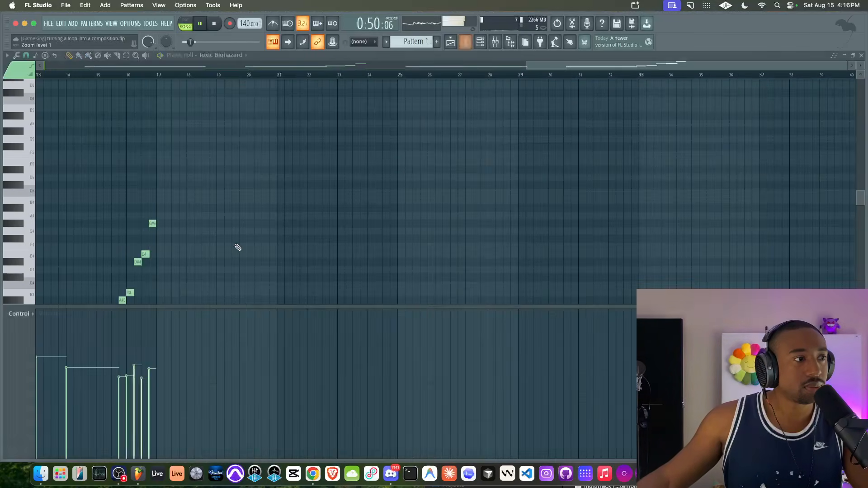
left_click(481, 42)
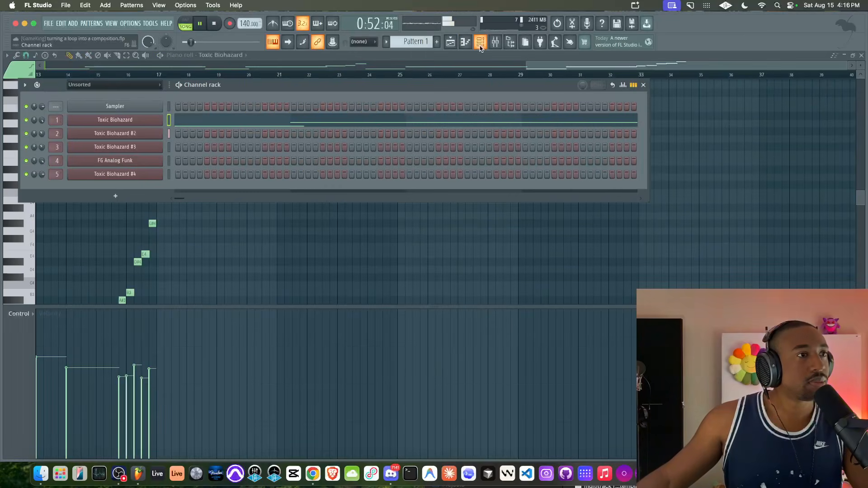
left_click(502, 43)
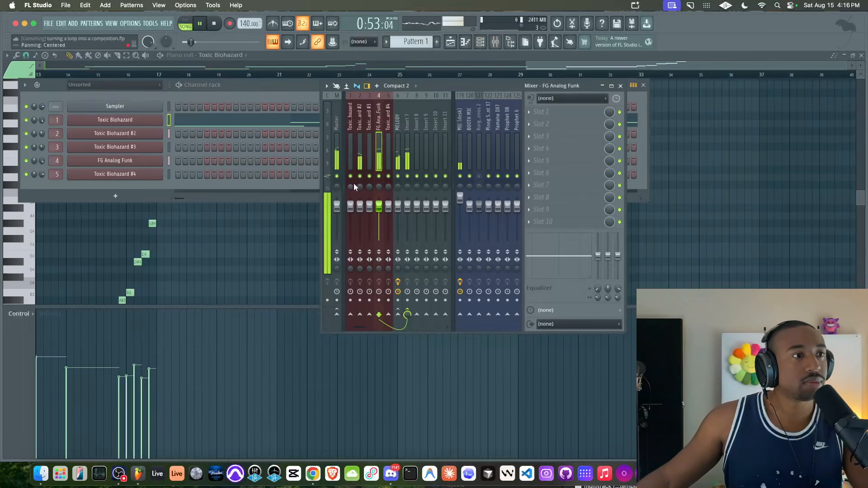
right_click(407, 314)
left_click(418, 328)
Rename mixer track Insert 7 as BASS
left_click(407, 155)
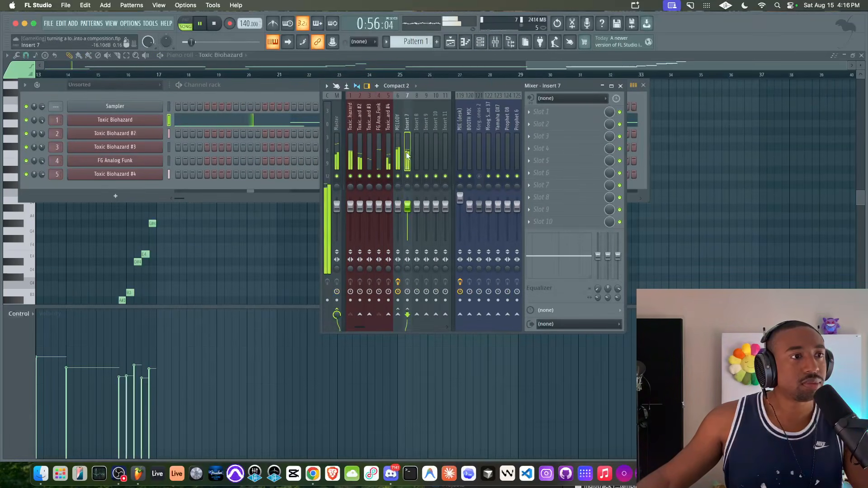
key("F2")
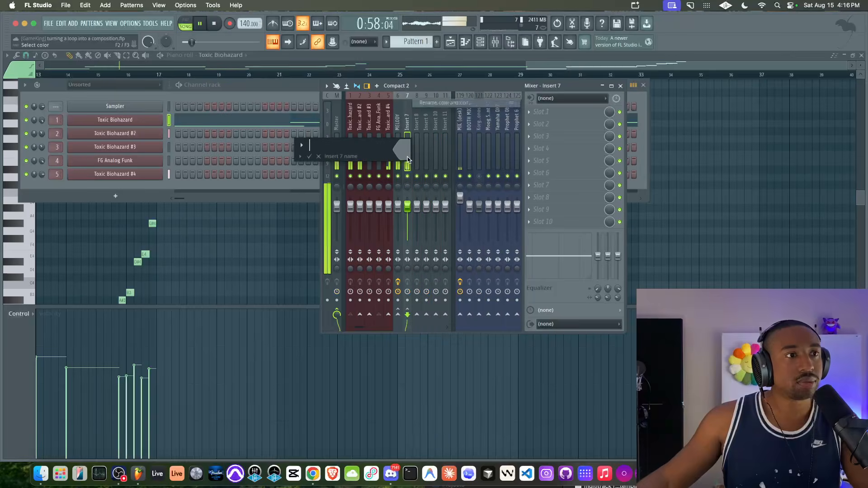
key("Return")
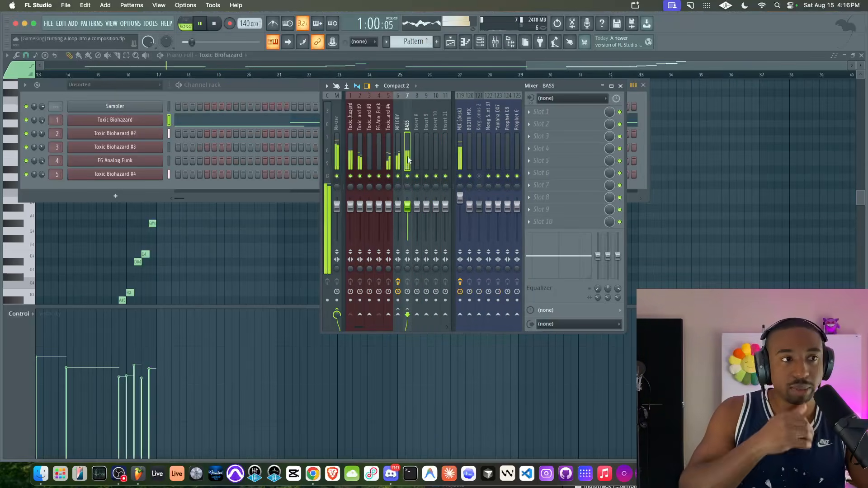
left_click(621, 86)
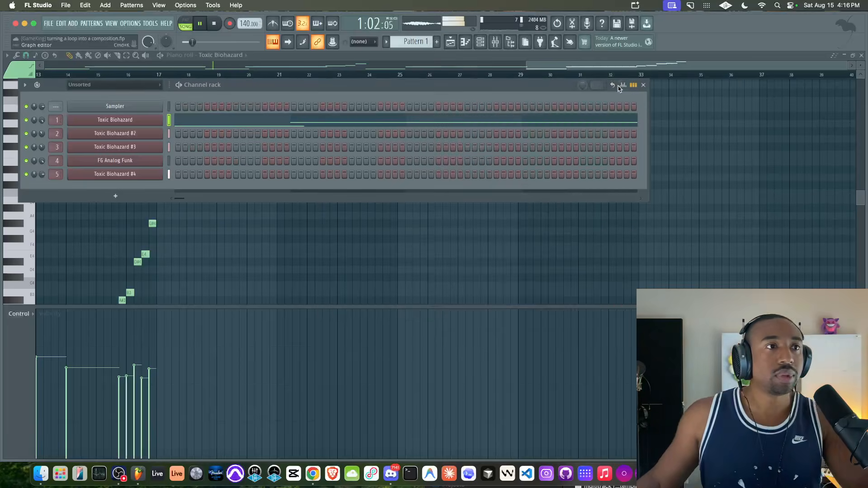
Reopen Gross Beat on the MELODY track, set its time mix to 56% and audition the arrangement with the microphone track muted
left_click(452, 43)
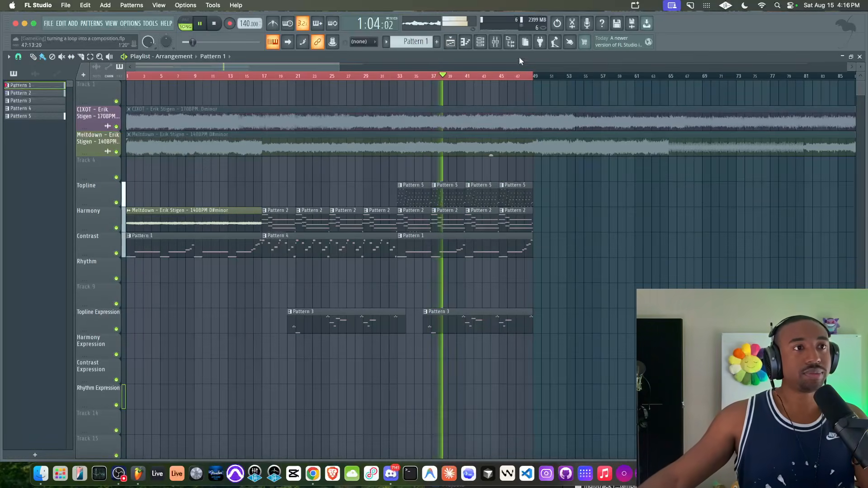
left_click(496, 42)
left_click(397, 122)
left_click(547, 112)
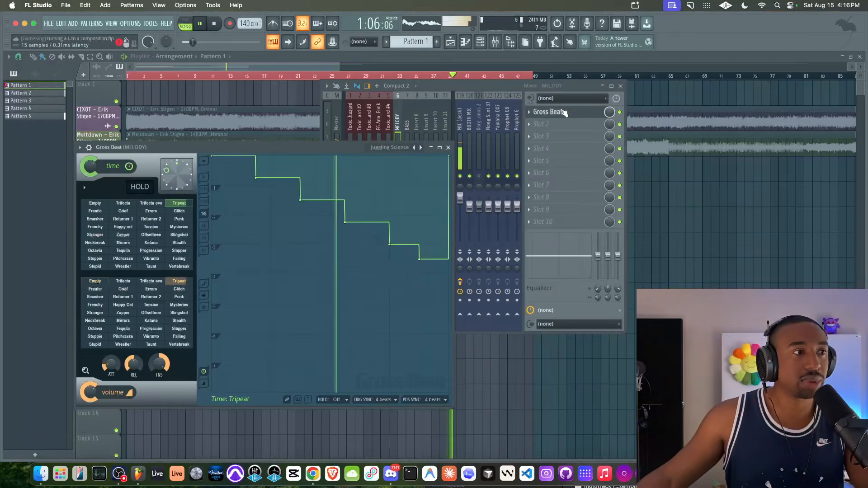
left_click_drag(90, 167, 90, 217)
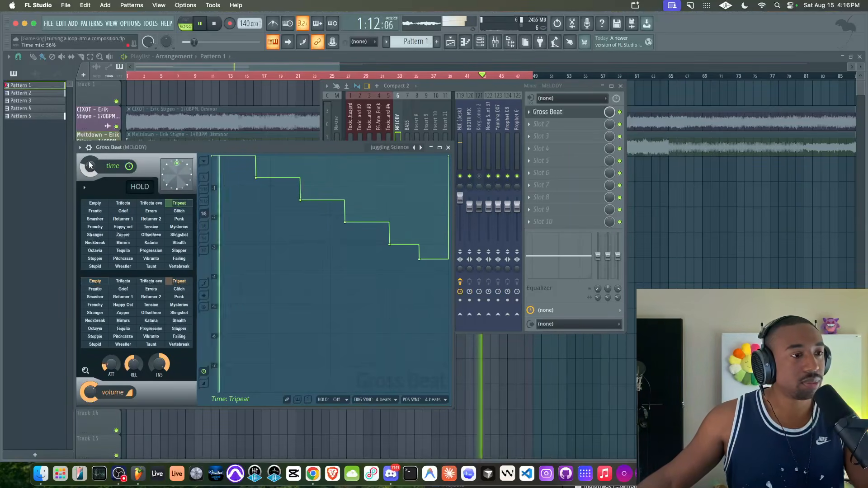
left_click(461, 178)
left_click(256, 149)
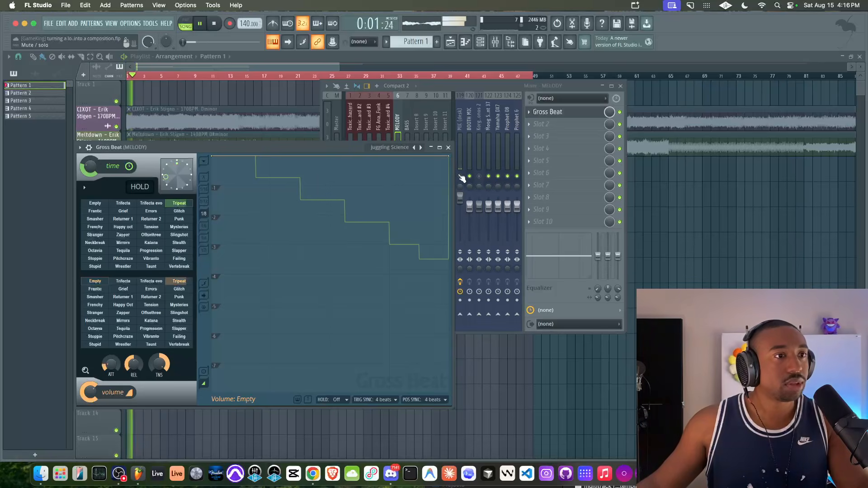
left_click(463, 178)
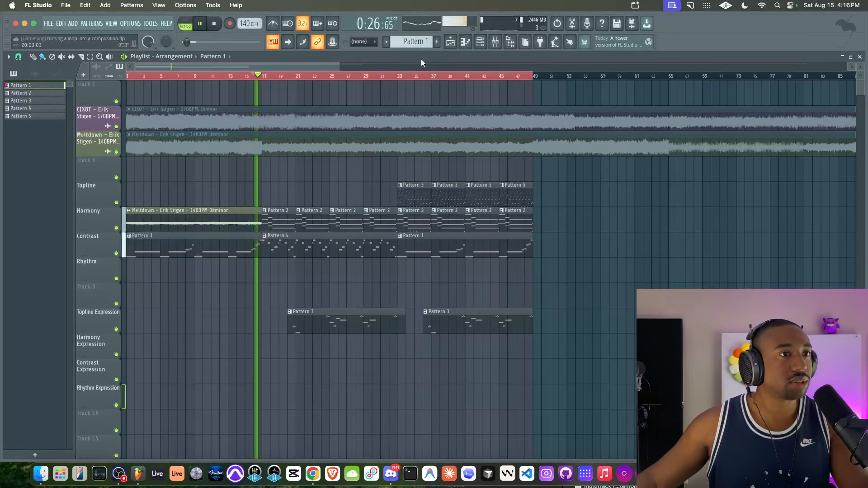
Draw a rising single-curve fade in Gross Beat's Empty volume slot, from near silence up to a high point at beat two
key("F9")
left_click(555, 113)
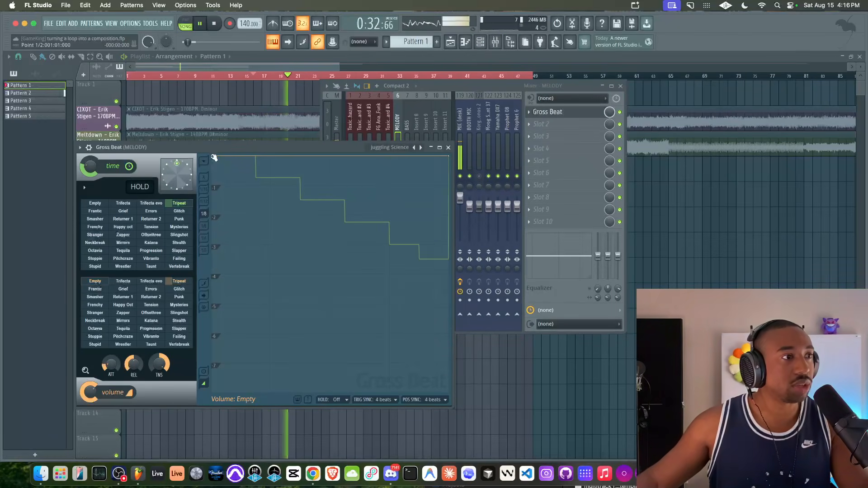
left_click_drag(213, 157, 219, 375)
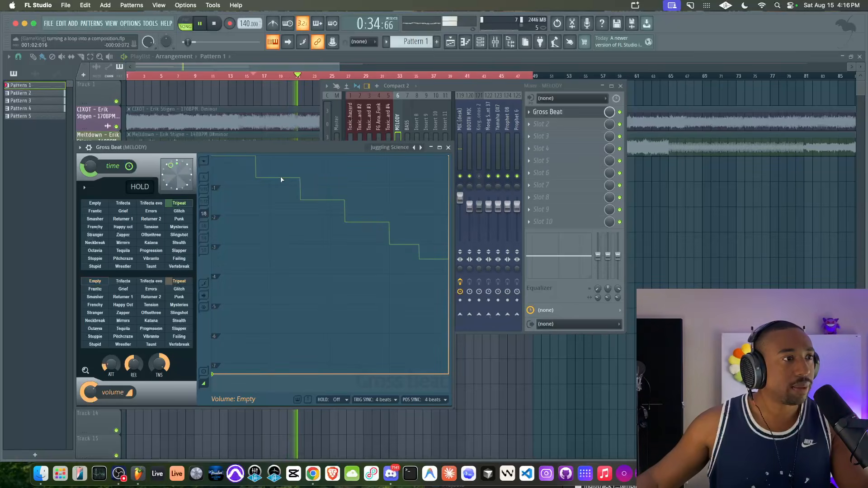
left_click(271, 159)
right_click(271, 159)
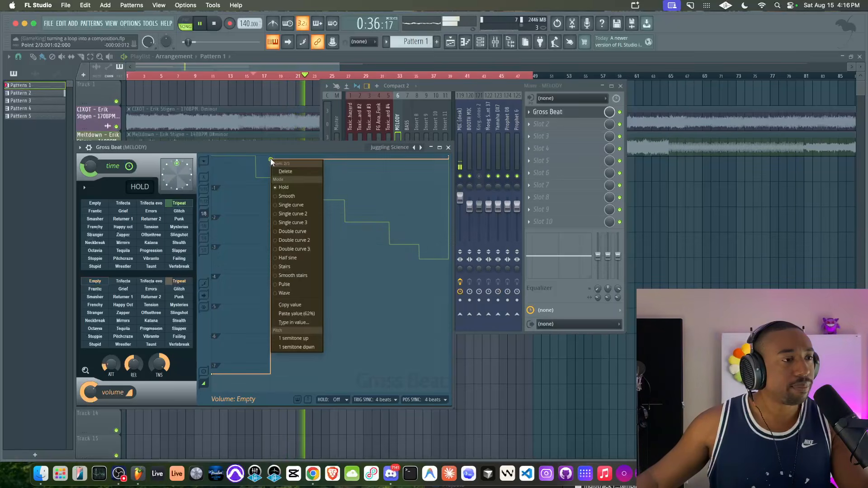
left_click(291, 205)
left_click_drag(241, 267, 241, 288)
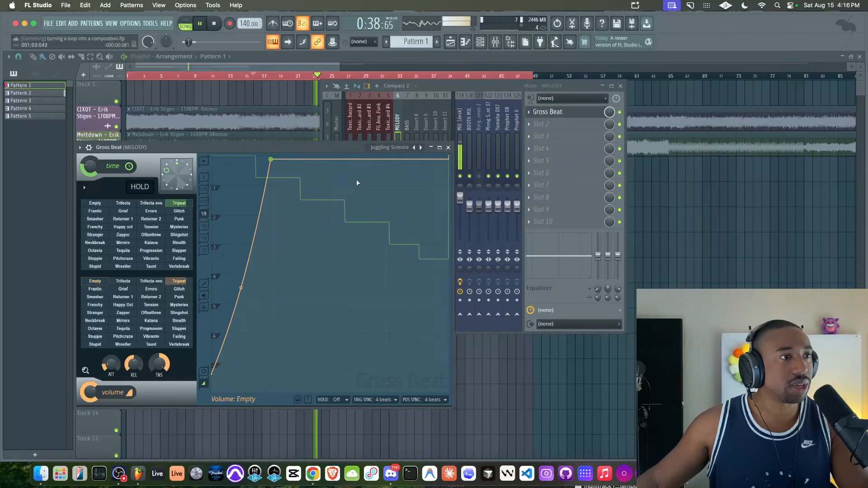
Add a sharp volume drop at beat three of the Gross Beat envelope and a second curved rise peaking at beat four
left_click(330, 163)
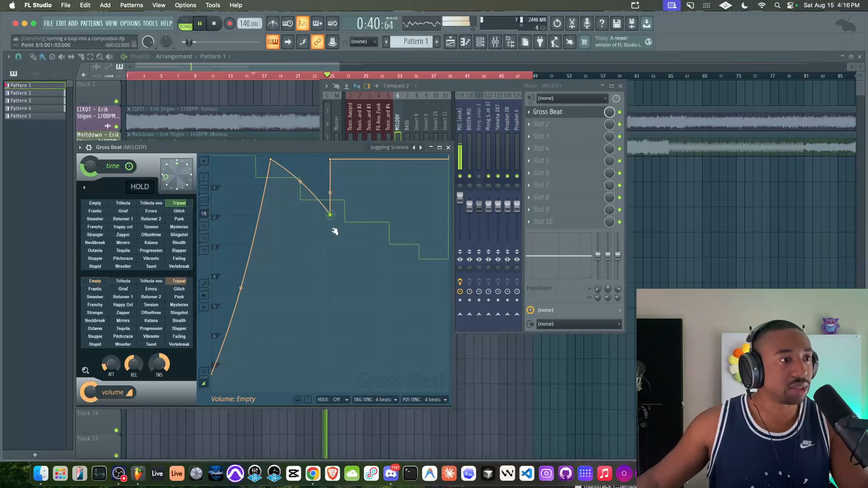
left_click_drag(335, 232, 332, 358)
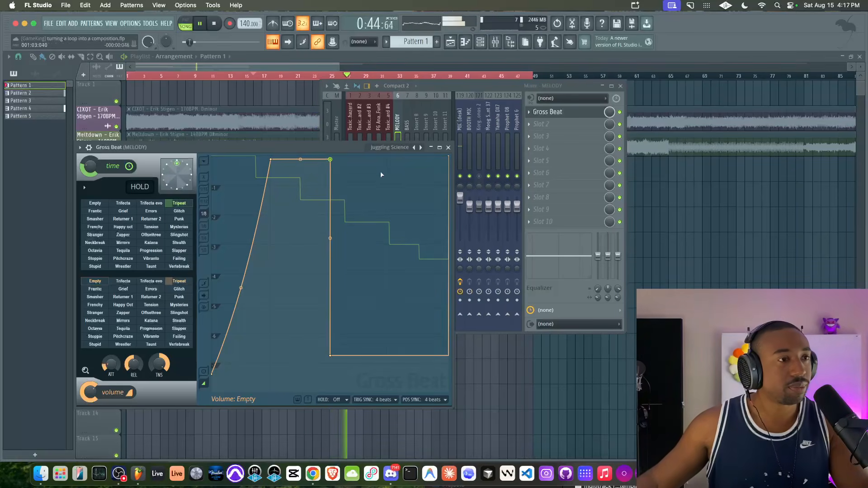
right_click(390, 162)
right_click(389, 162)
left_click(390, 162)
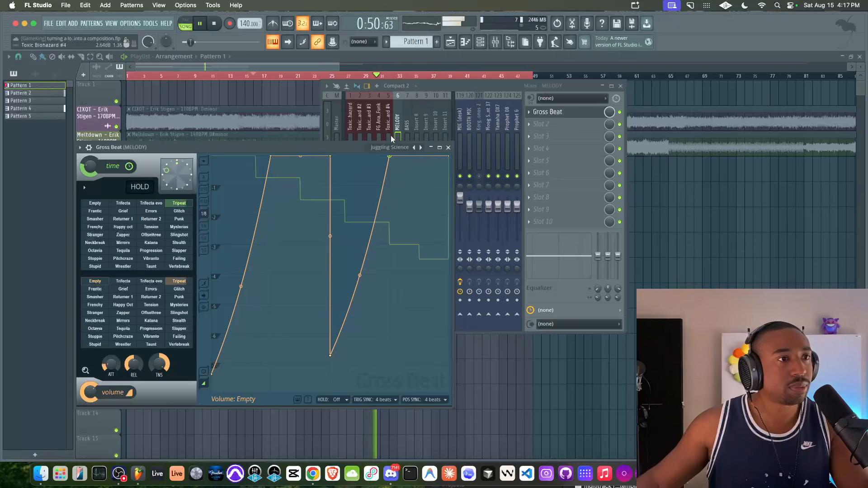
Lower the time mix of Gross Beat on the MELODY track and set its volume mix to 30%
left_click(449, 148)
left_click(568, 113)
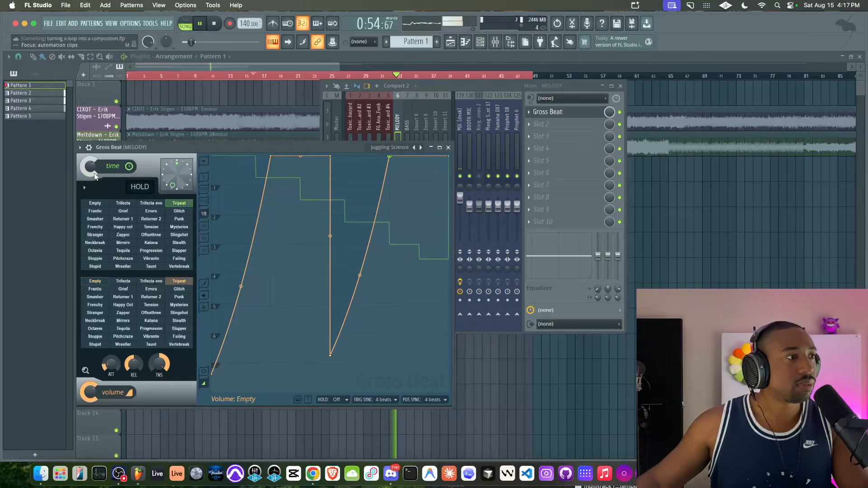
left_click_drag(91, 166, 90, 194)
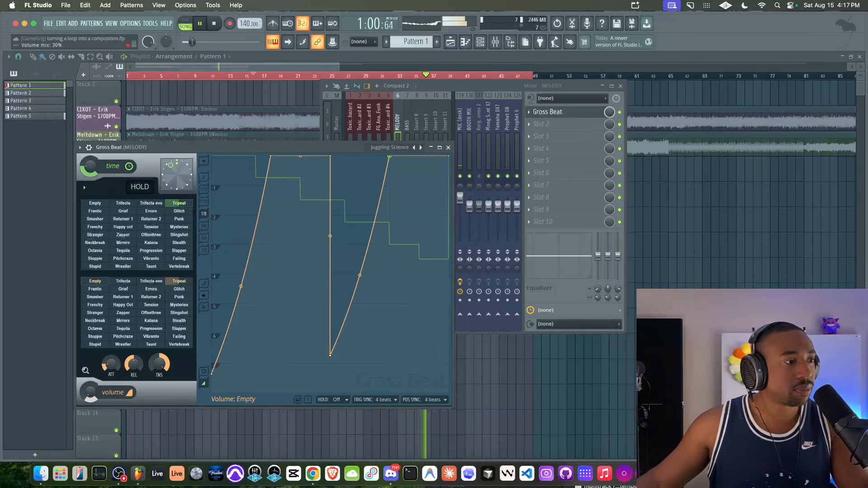
Raise Gross Beat's volume mix on the MELODY track, audition the Tripeat volume slot, and return to the Empty slot
left_click_drag(90, 393, 91, 376)
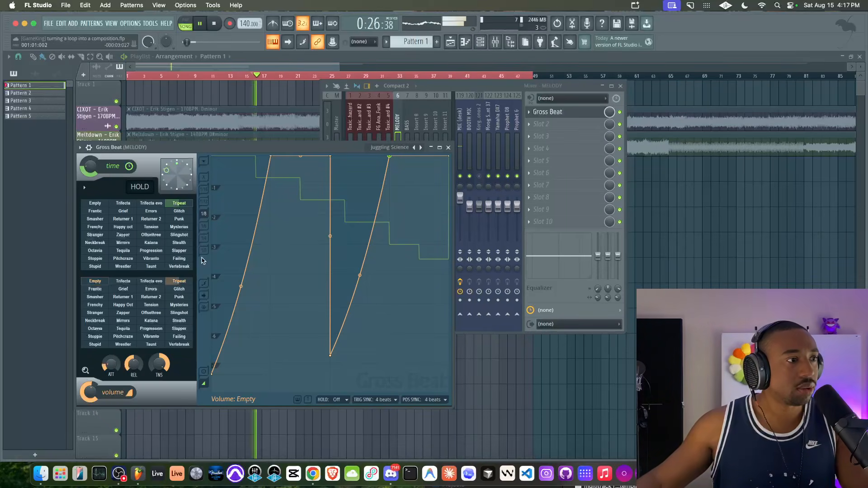
left_click(185, 282)
key("space")
left_click(95, 281)
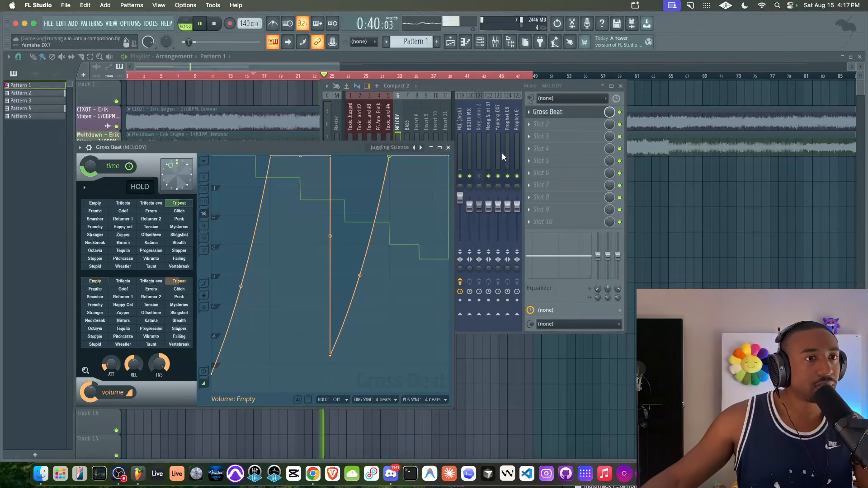
Duplicate Gross Beat with its settings into slot 2 of the MELODY track and set the copy's time slot to Empty
left_click(528, 113)
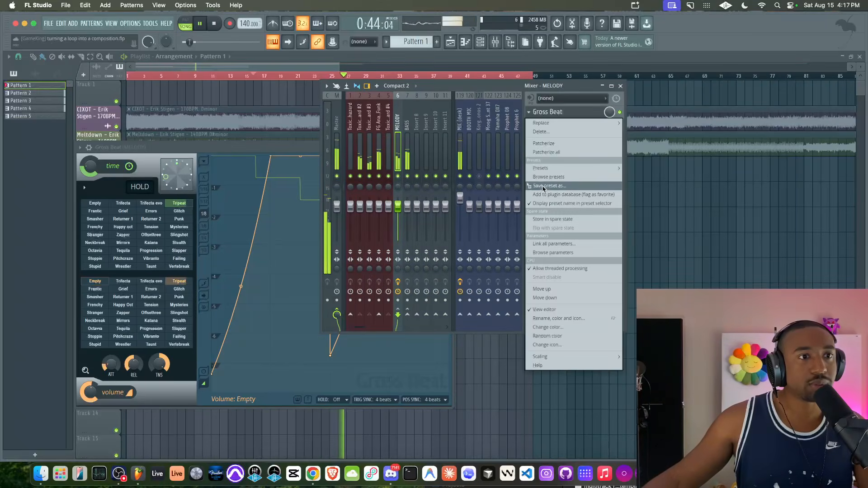
left_click_drag(542, 187, 549, 126)
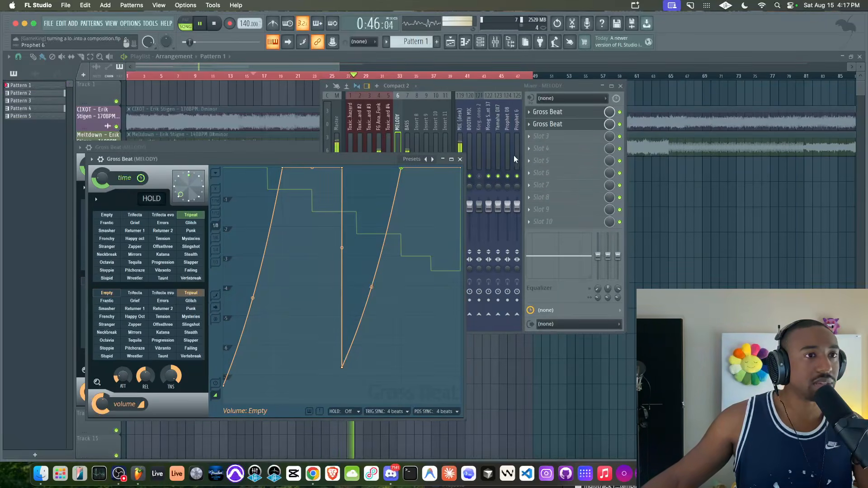
left_click(564, 114)
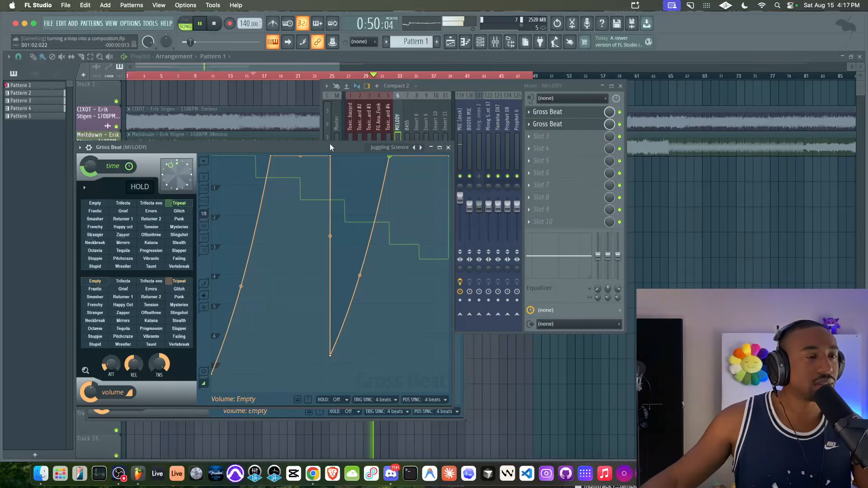
left_click(551, 126)
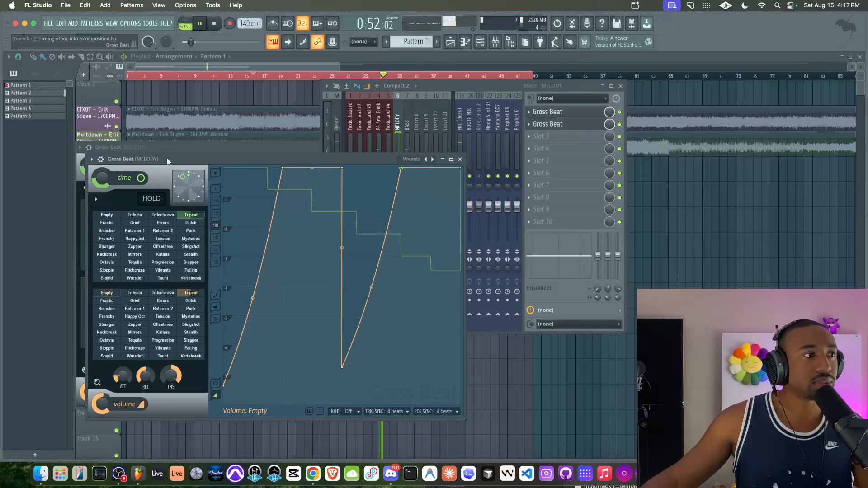
left_click(105, 216)
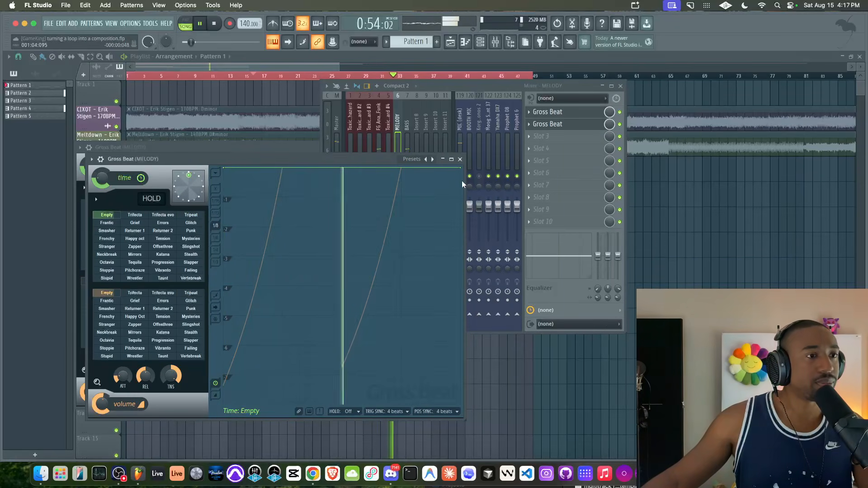
left_click(110, 294)
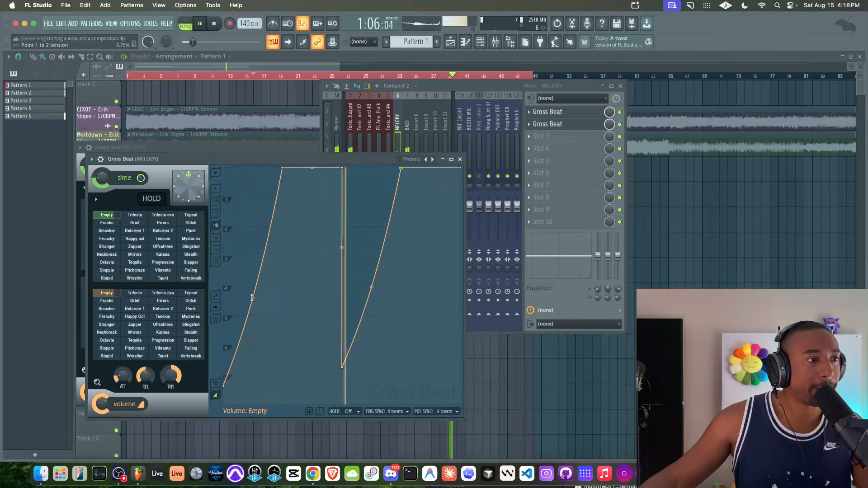
Bend both rises of the duplicate Gross Beat's volume envelope into steeper late curves and lower the beat-three point to near silence
left_click_drag(253, 298, 253, 383)
left_click_drag(372, 288, 343, 387)
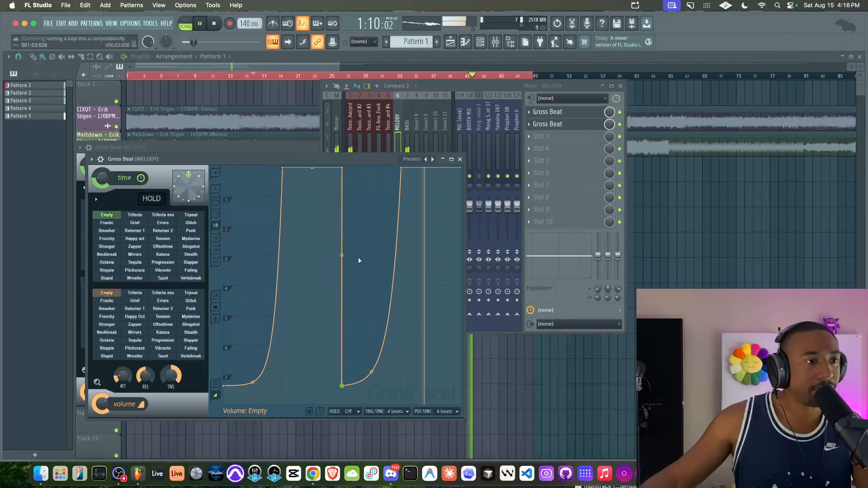
left_click(461, 160)
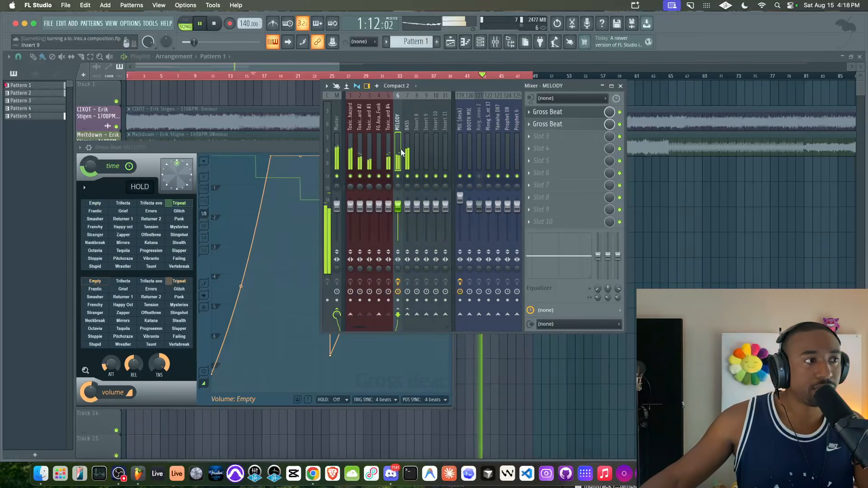
left_click(279, 148)
left_click(449, 148)
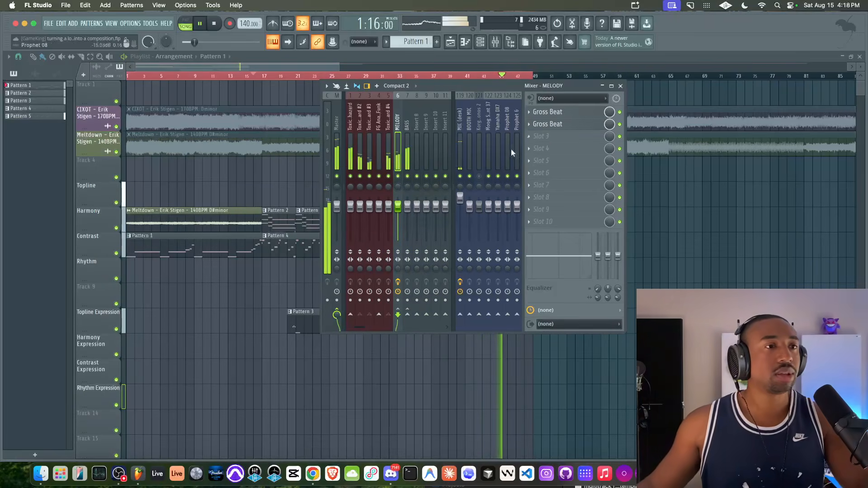
Reopen the first Gross Beat on the MELODY track and audition the arrangement with both instances active
left_click(559, 111)
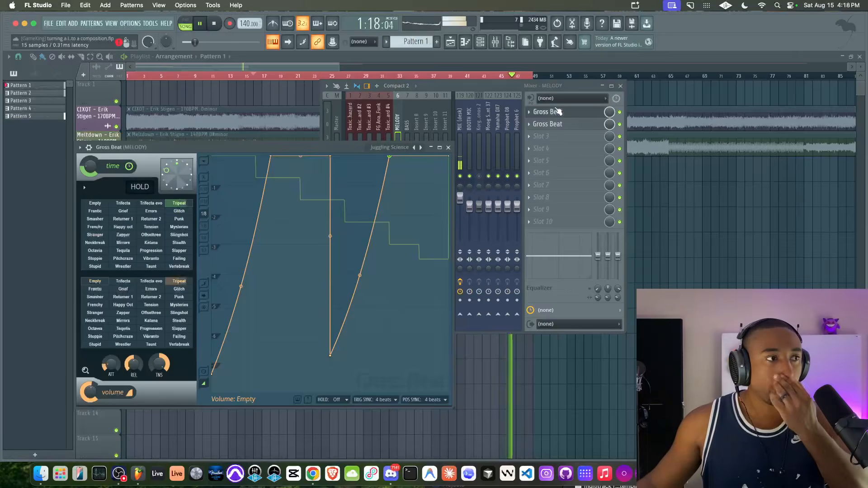
key("space")
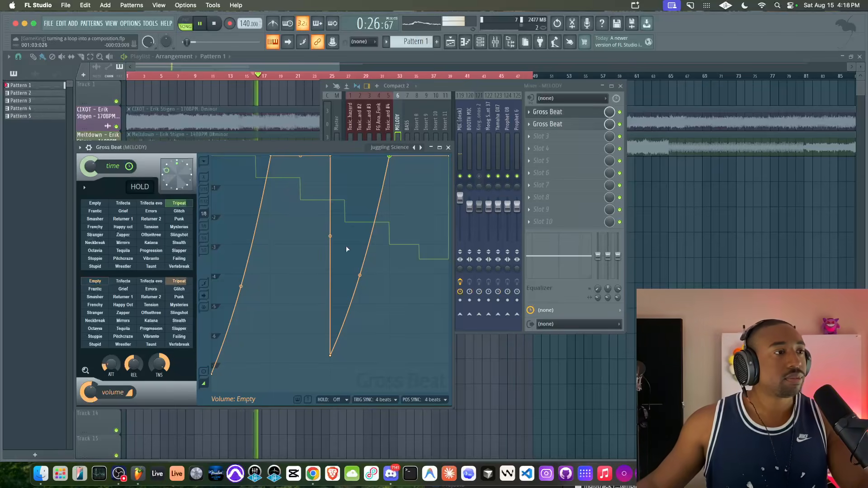
left_click(448, 148)
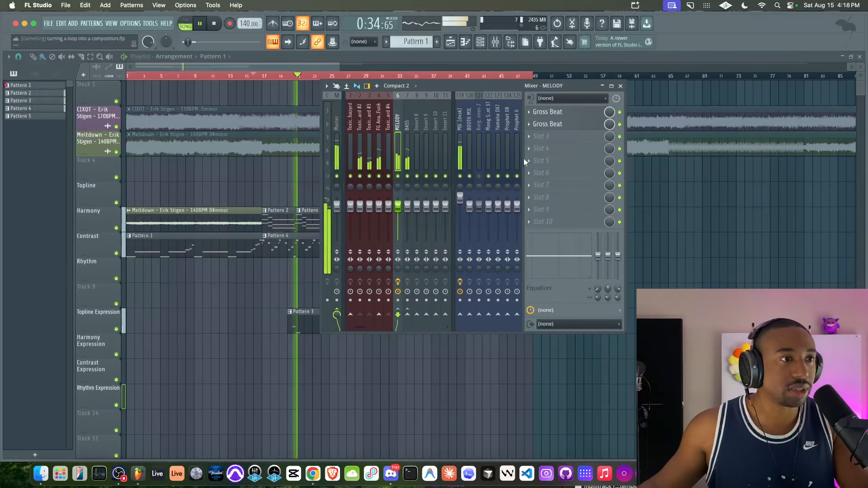
Mute the microphone track in the mixer and save the project
left_click(460, 176)
right_click(683, 242)
key("super+s")
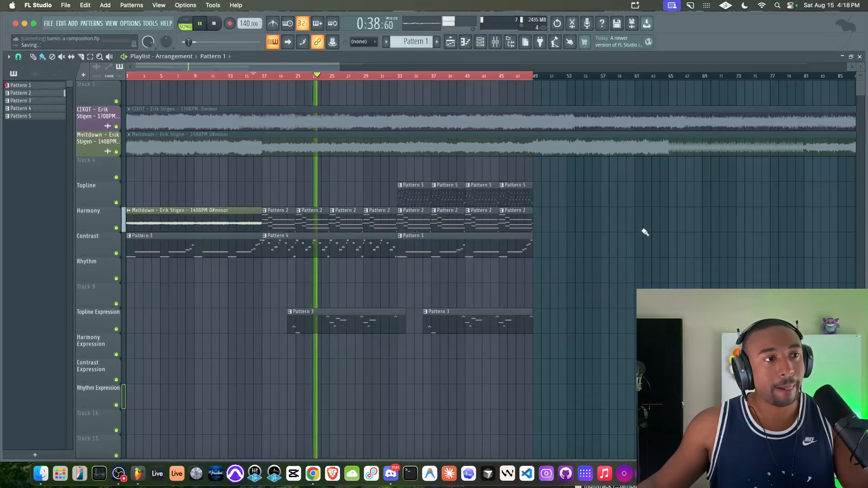
Check the MELODY mixer track and the Toxic Biohazard #2 synth's settings
key("F9")
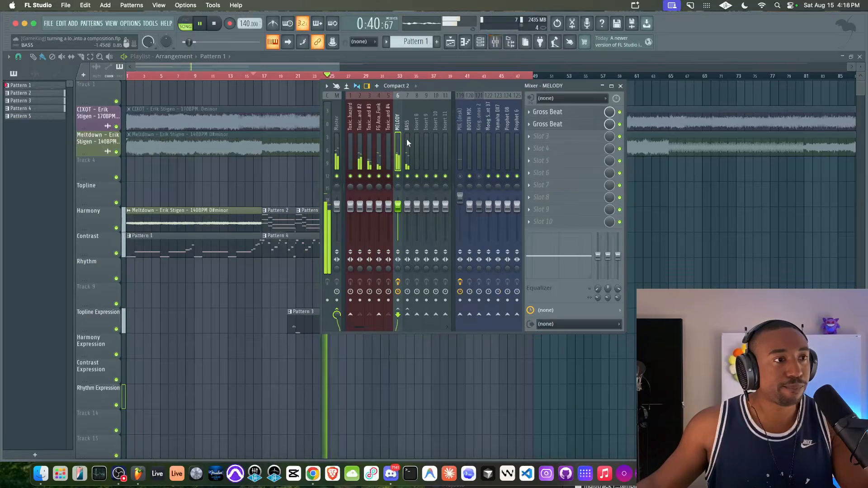
right_click(658, 226)
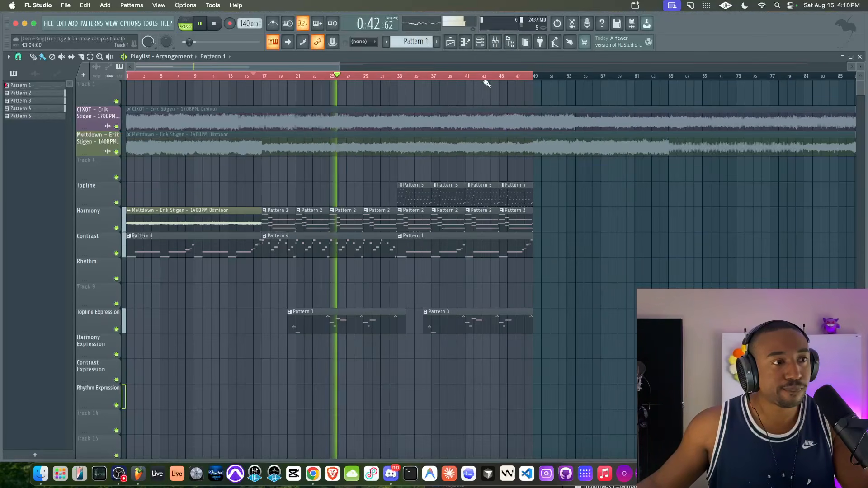
left_click(480, 41)
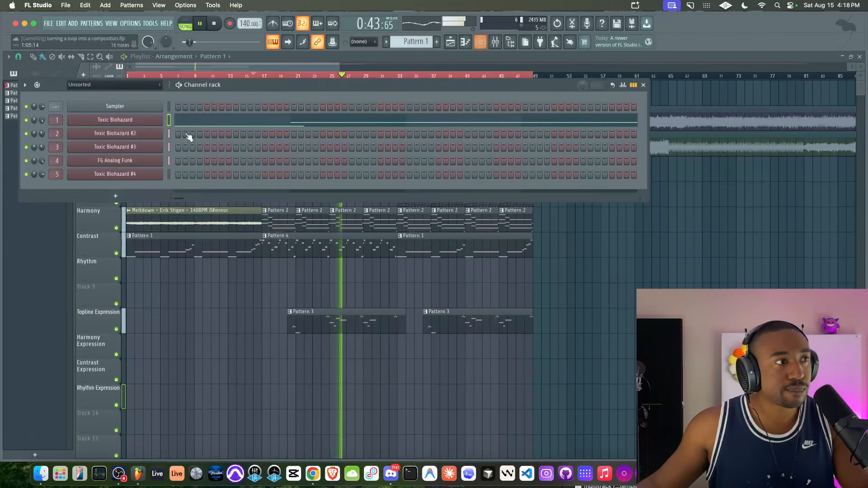
left_click(125, 133)
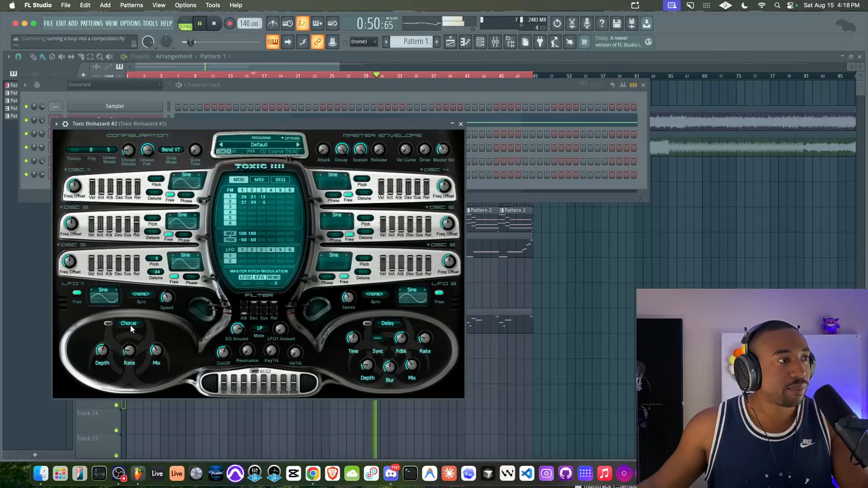
left_click(460, 124)
left_click(481, 42)
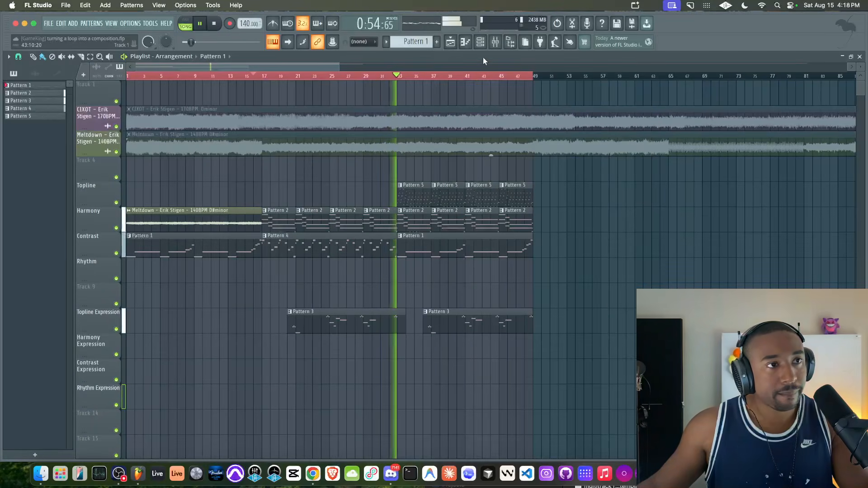
Check the Toxic Biohazard #4 synth and the mixer routing of its track and the MELODY bus
left_click(481, 41)
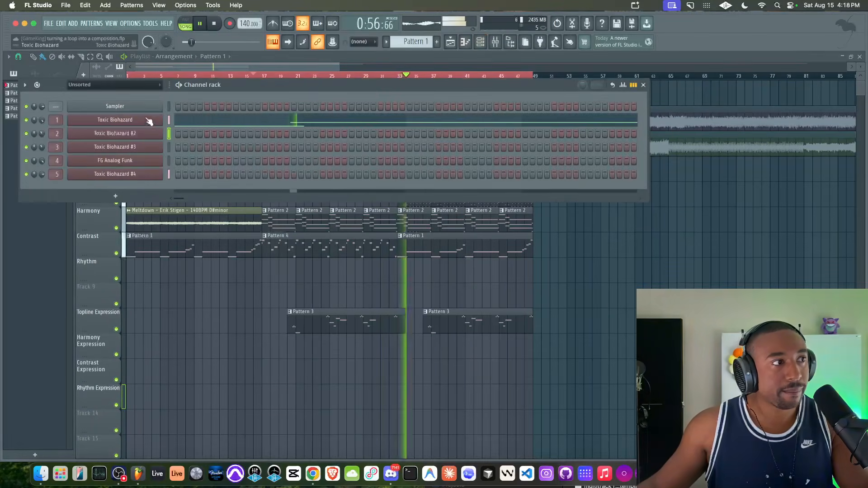
left_click(153, 177)
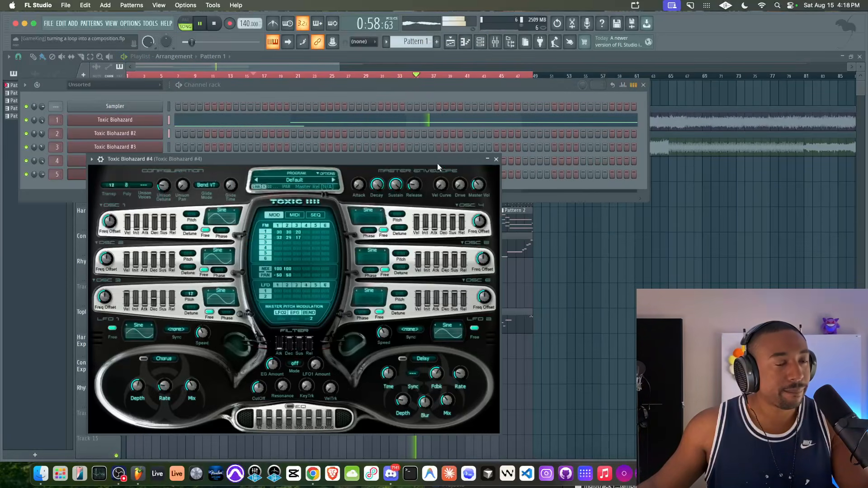
left_click(496, 158)
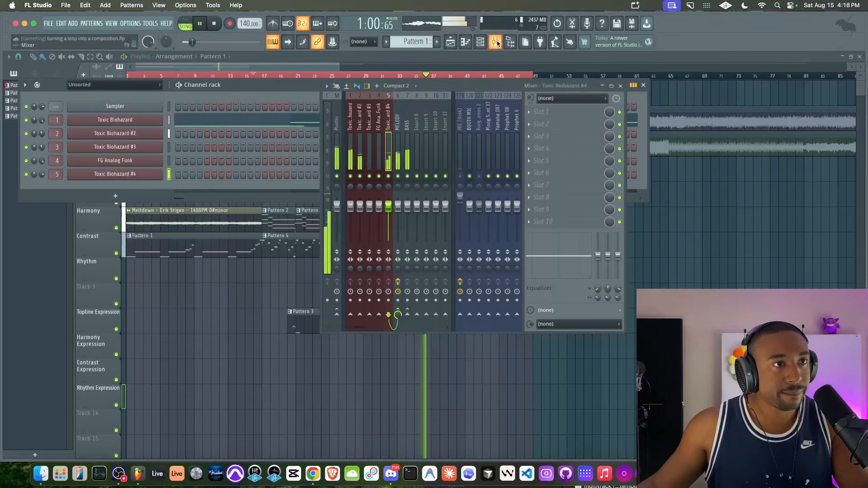
left_click(496, 41)
left_click(397, 159)
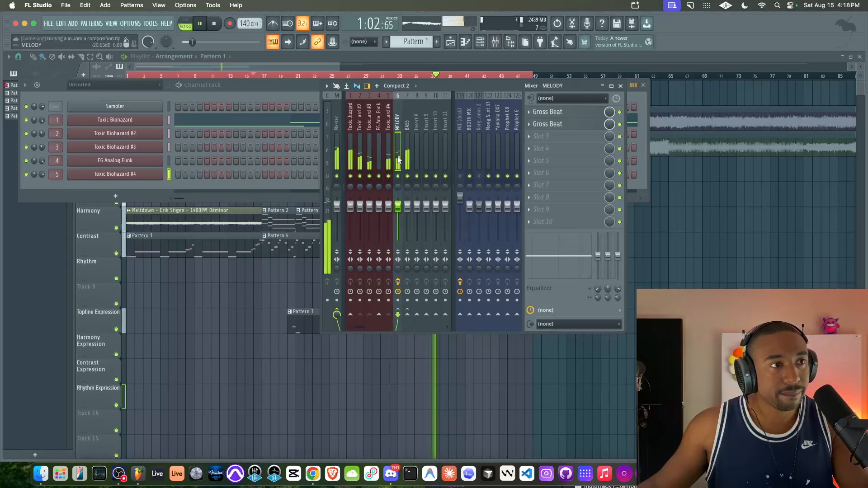
right_click(700, 238)
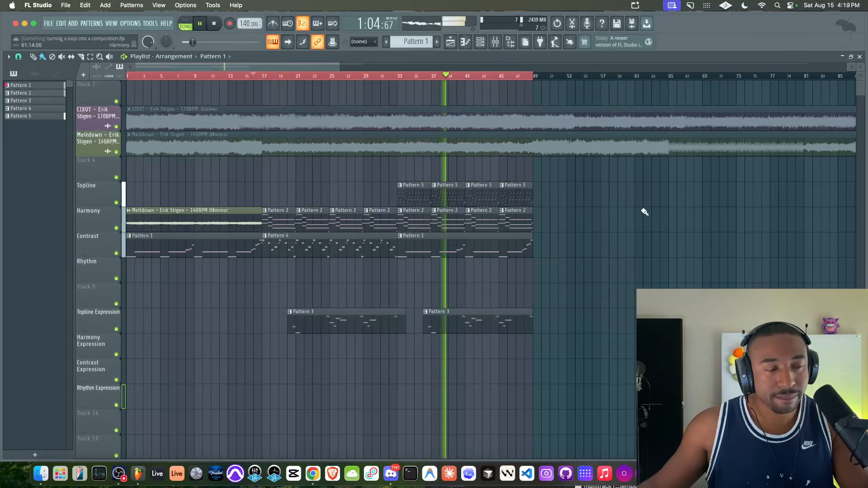
Inspect the Toxic Biohazard #2 mixer track and open the Harmony track's Pattern 2 to identify the synth channel it plays
left_click(495, 42)
left_click(367, 137)
left_click(361, 138)
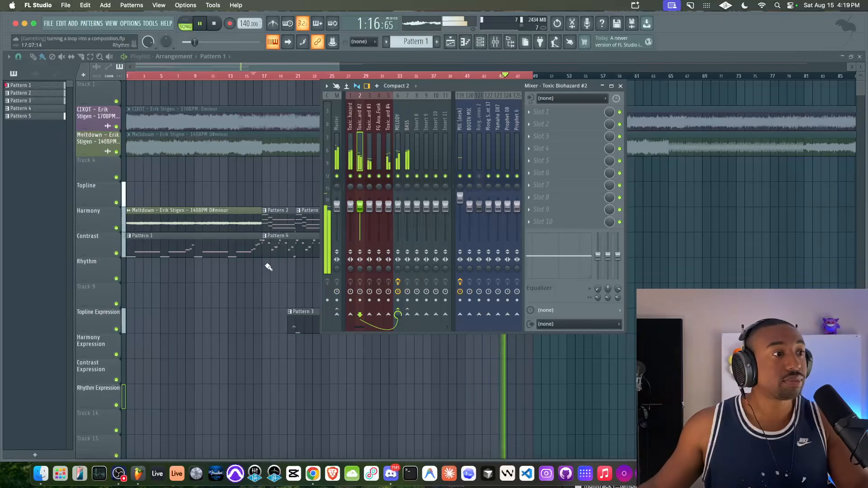
key("F9")
double_click(333, 218)
left_click(481, 41)
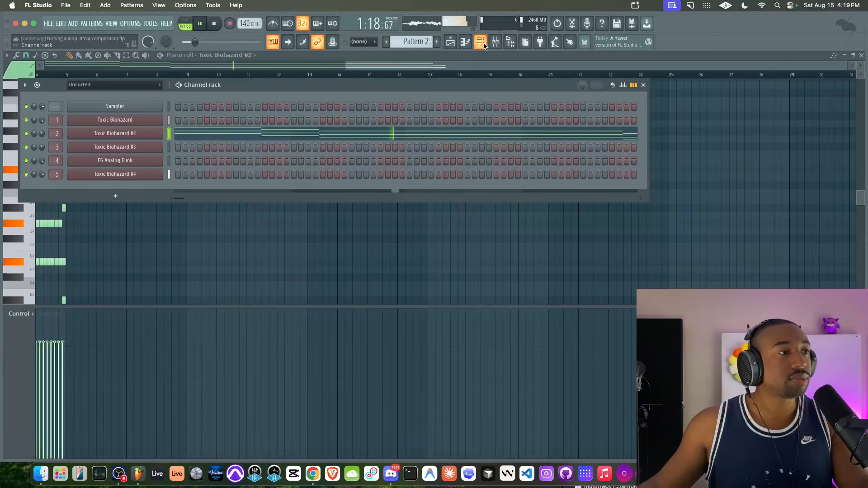
Route the Toxic Biohazard #2 mixer track only to Insert 8 and play the arrangement from bar 33
left_click(495, 41)
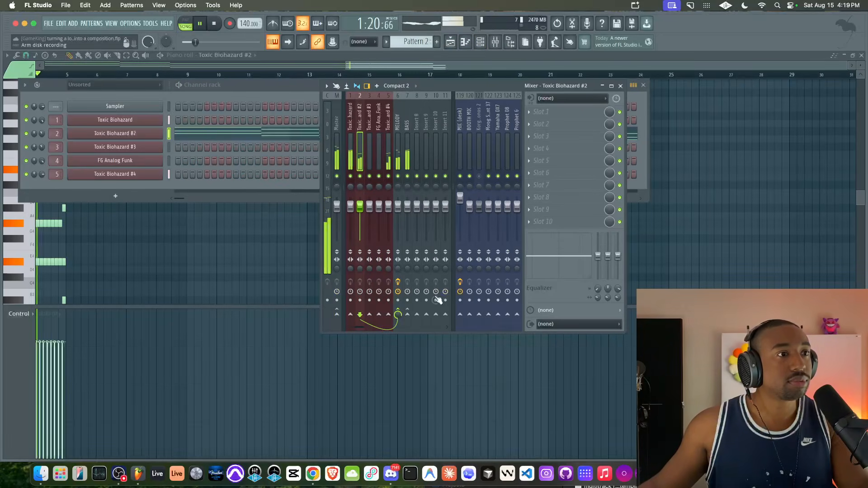
right_click(417, 314)
left_click(432, 328)
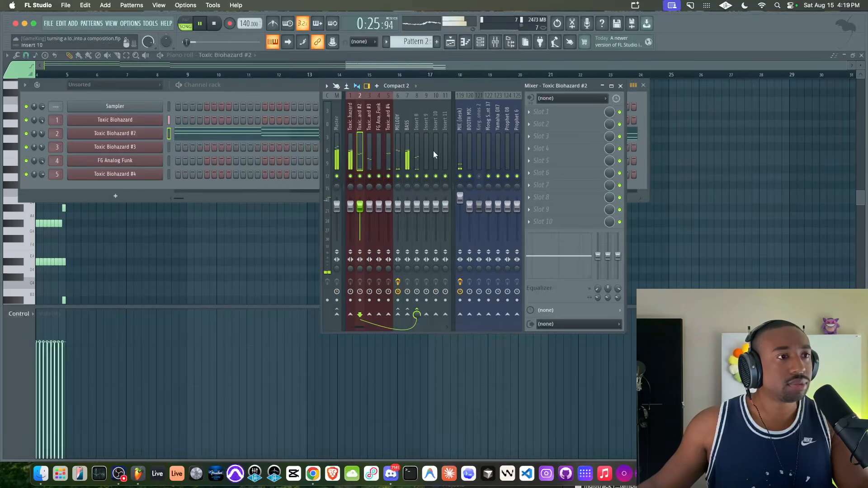
left_click(451, 43)
left_click(399, 75)
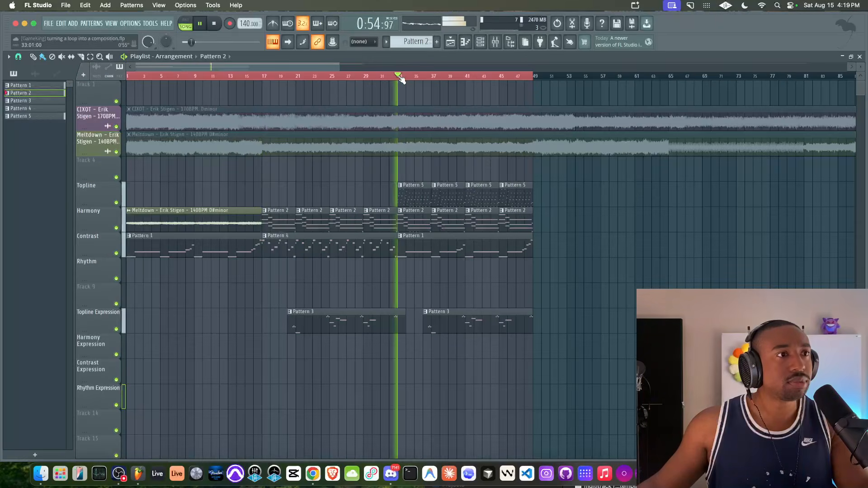
Rename mixer track Insert 8 as Harmony
left_click(495, 41)
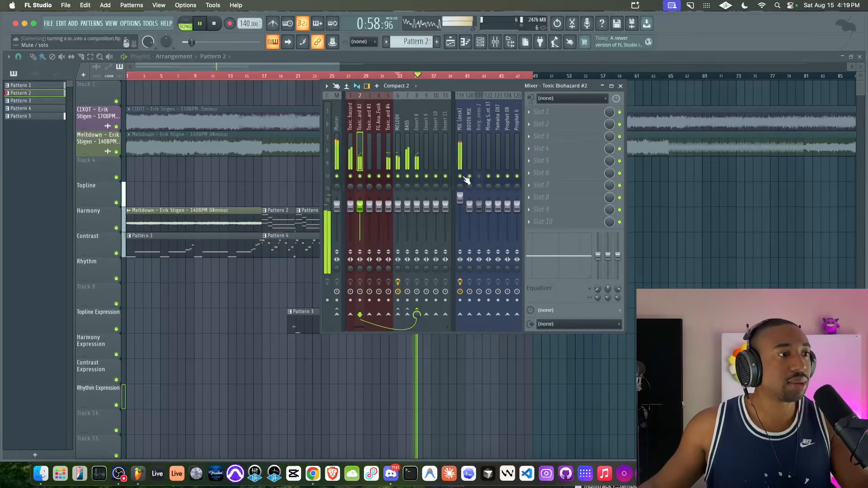
double_click(417, 128)
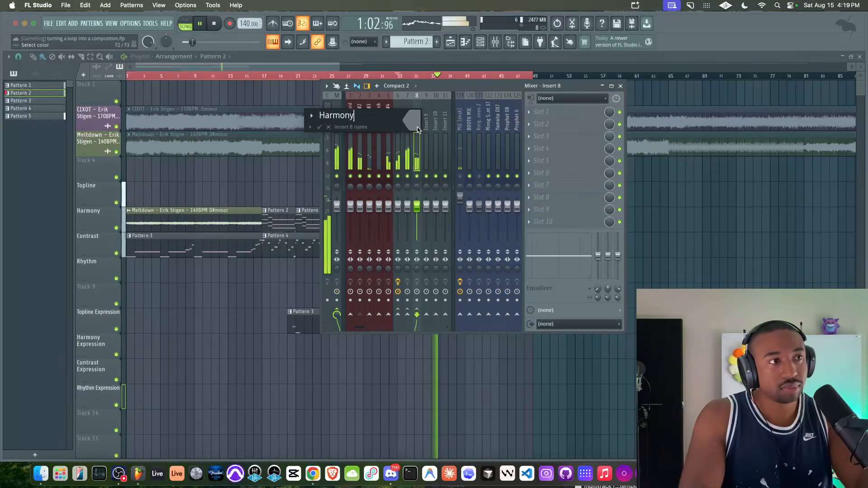
type("Harmony")
key("Return")
key("F9")
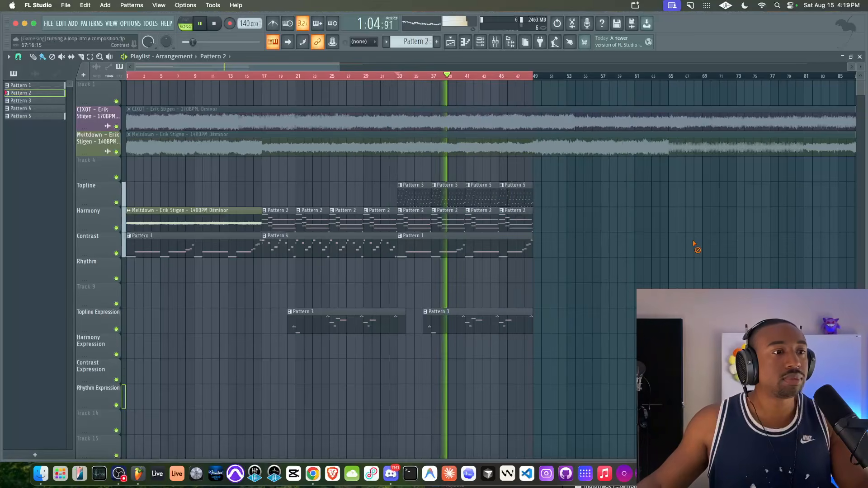
Rename the MELODY mixer track as TOPLINE
left_click(495, 41)
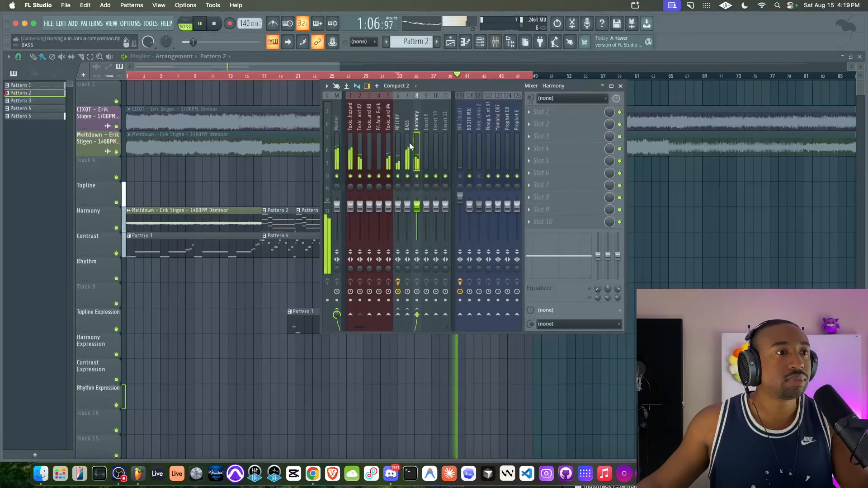
left_click(397, 144)
double_click(397, 145)
type("TOP")
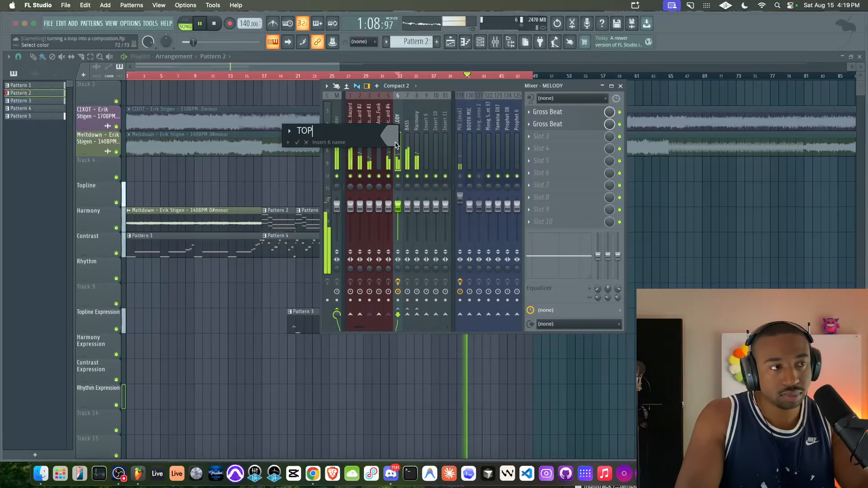
type("LINE")
key("Return")
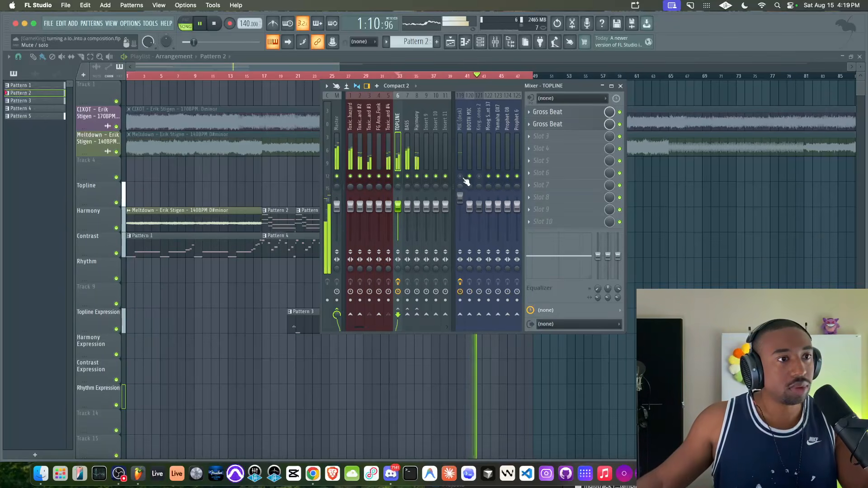
key("F9")
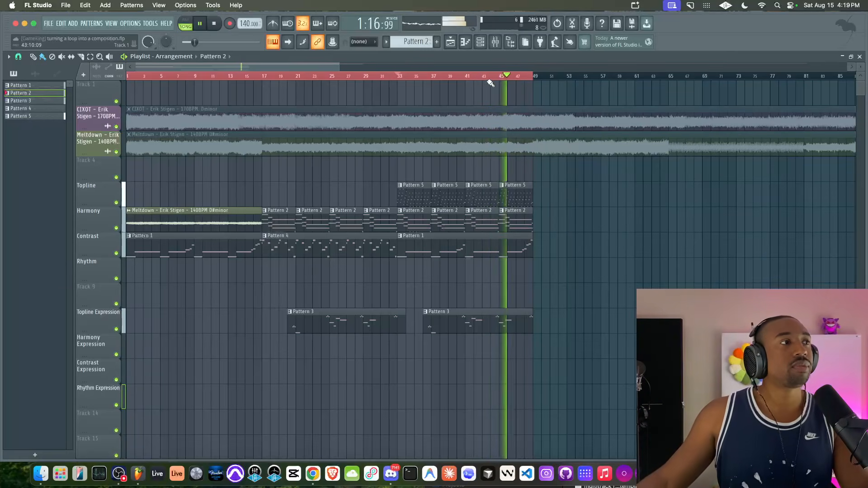
Unmute the microphone's mixer track during playback and save the project
left_click(506, 45)
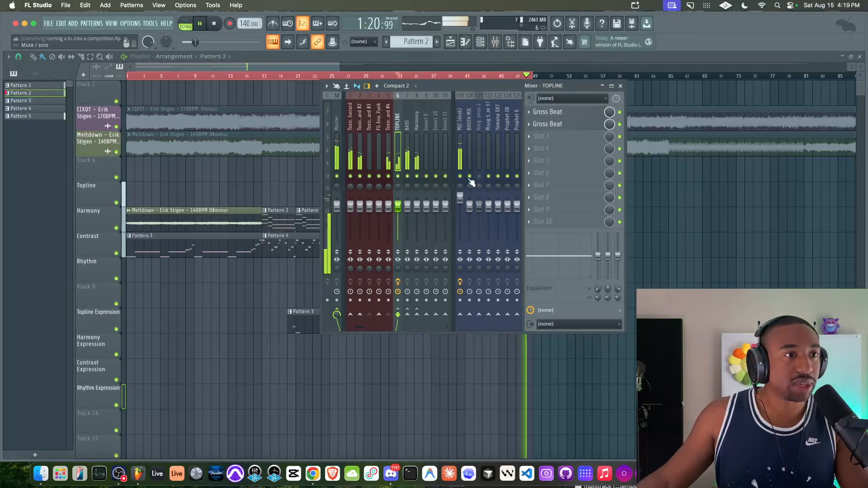
right_click(694, 221)
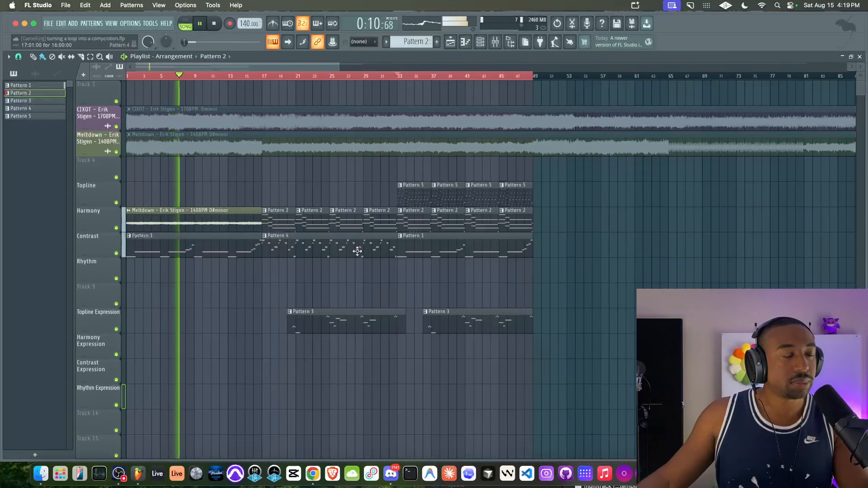
key("super+s")
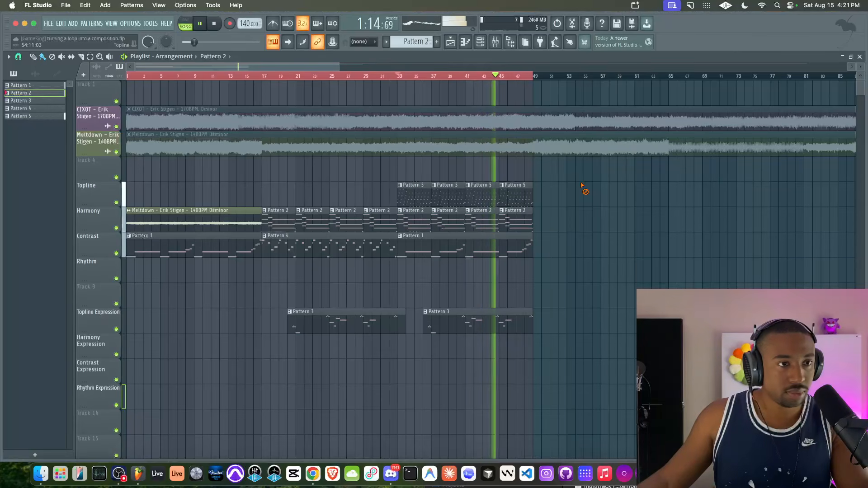
Stop the arrangement playback and enable the microphone's mixer track again
left_click(496, 42)
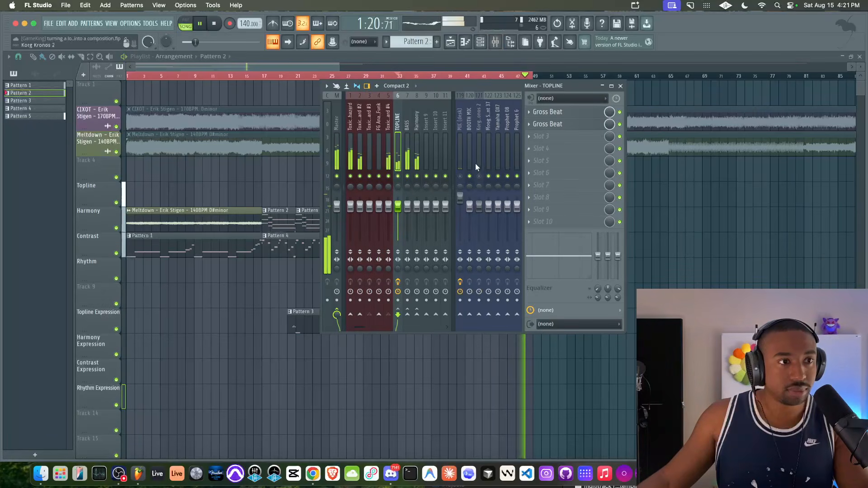
key("space")
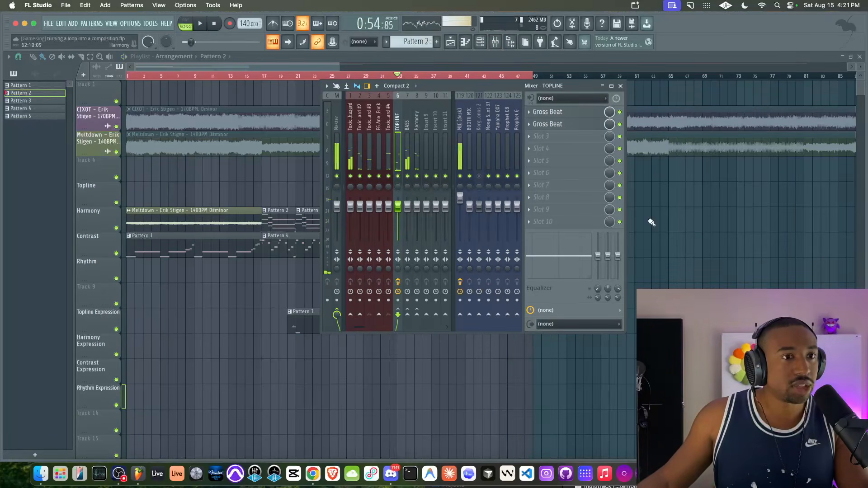
left_click(650, 218)
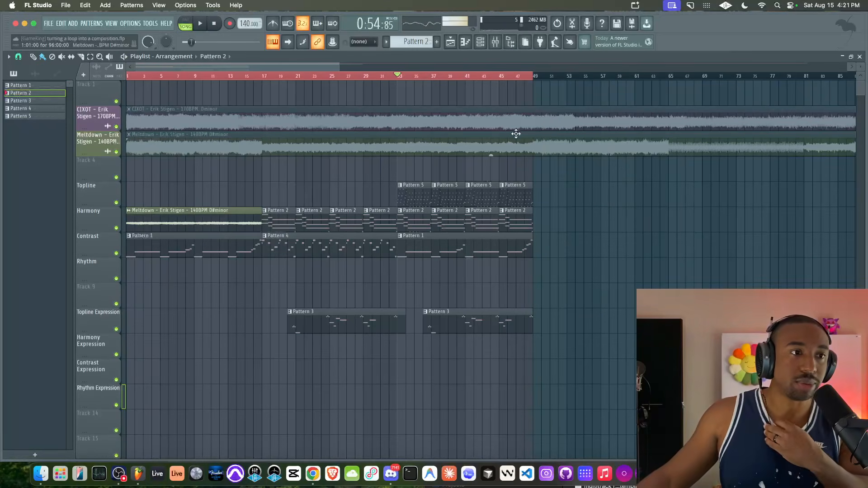